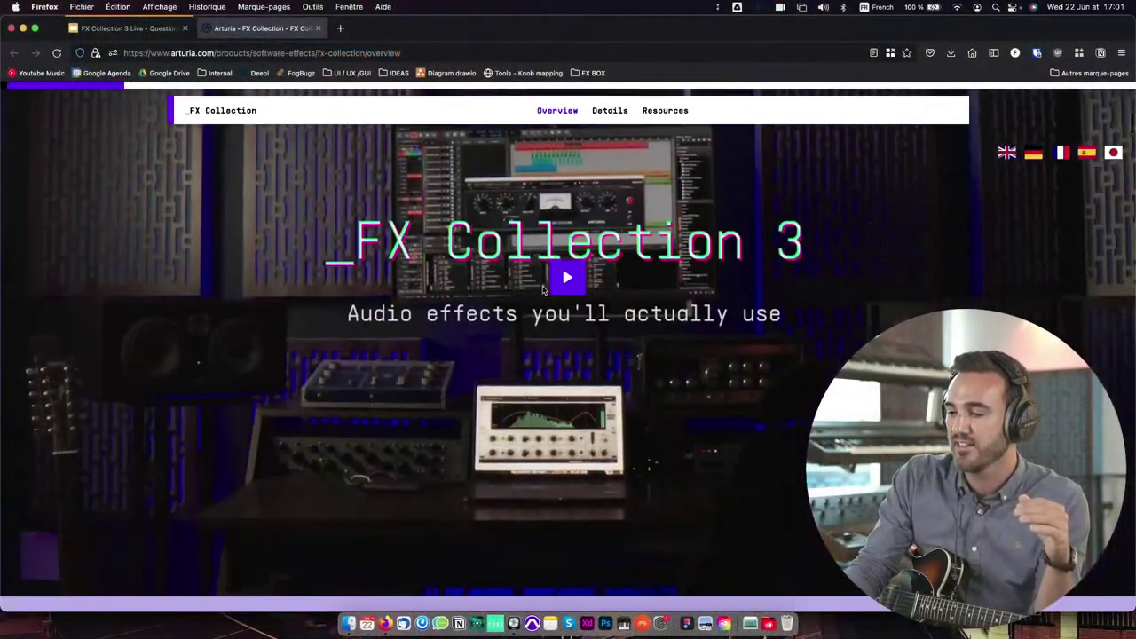
# Step: Scroll down the FX Collection 3 page to the plugin lineup featuring the Tape MELLO-FI demo video
pyautogui.scroll(-3, 544, 290)
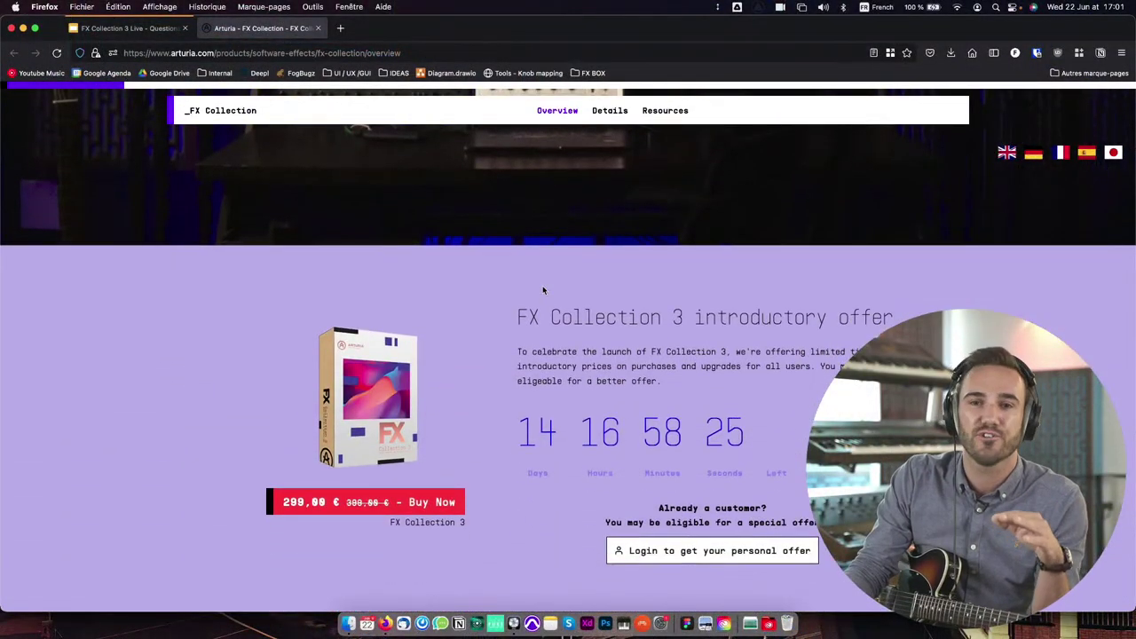
pyautogui.scroll(-2, 542, 289)
pyautogui.scroll(-1, 543, 289)
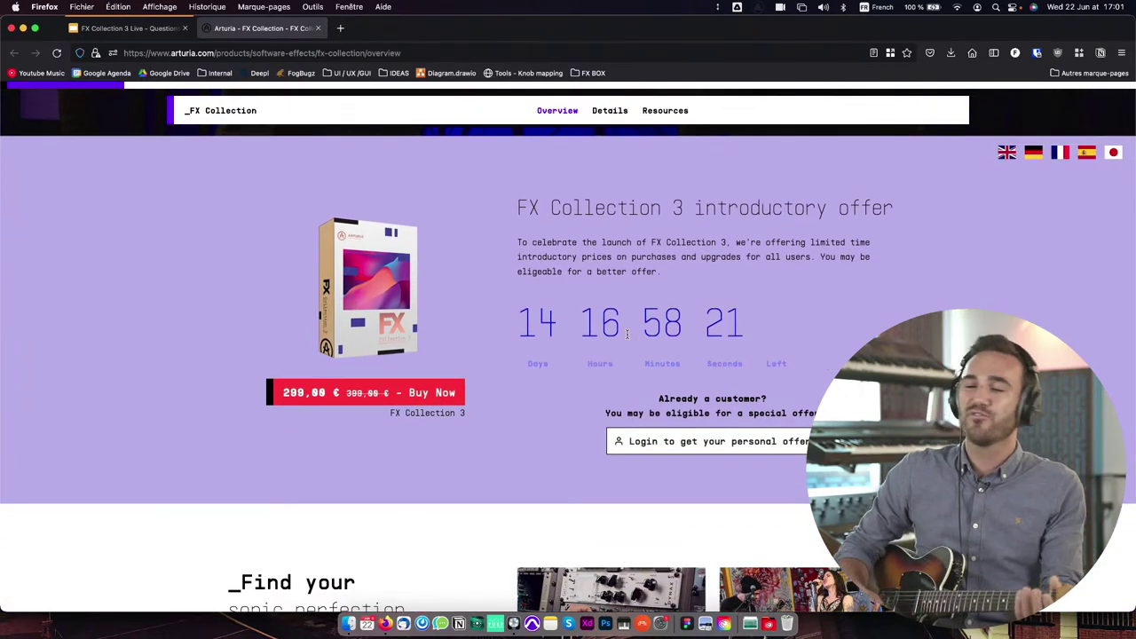
pyautogui.scroll(-5, 627, 335)
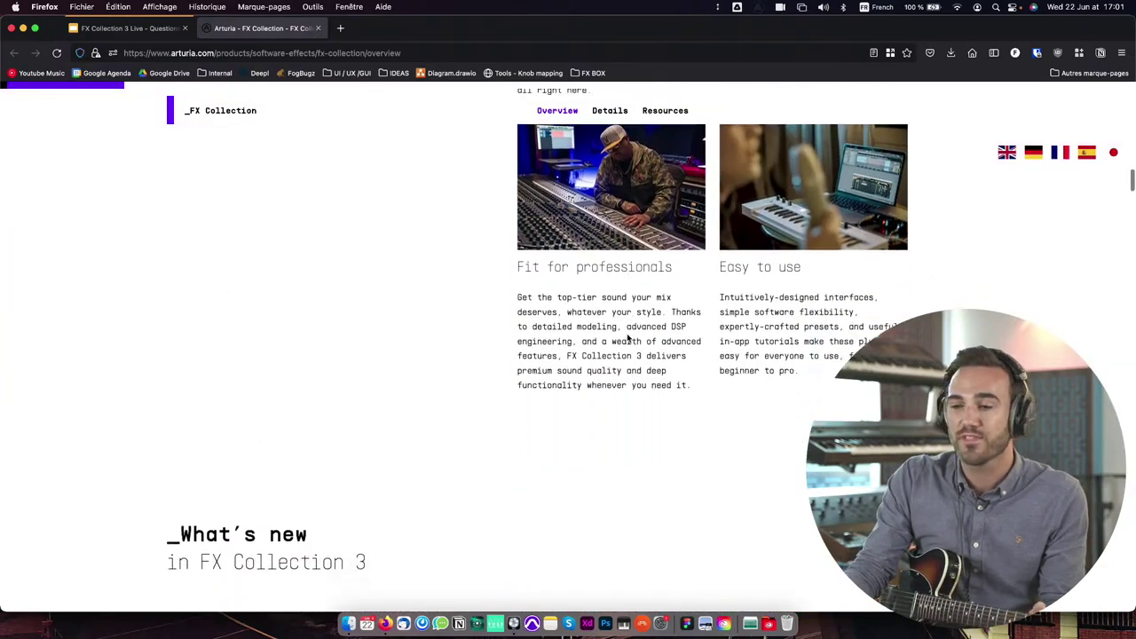
pyautogui.scroll(-6, 627, 337)
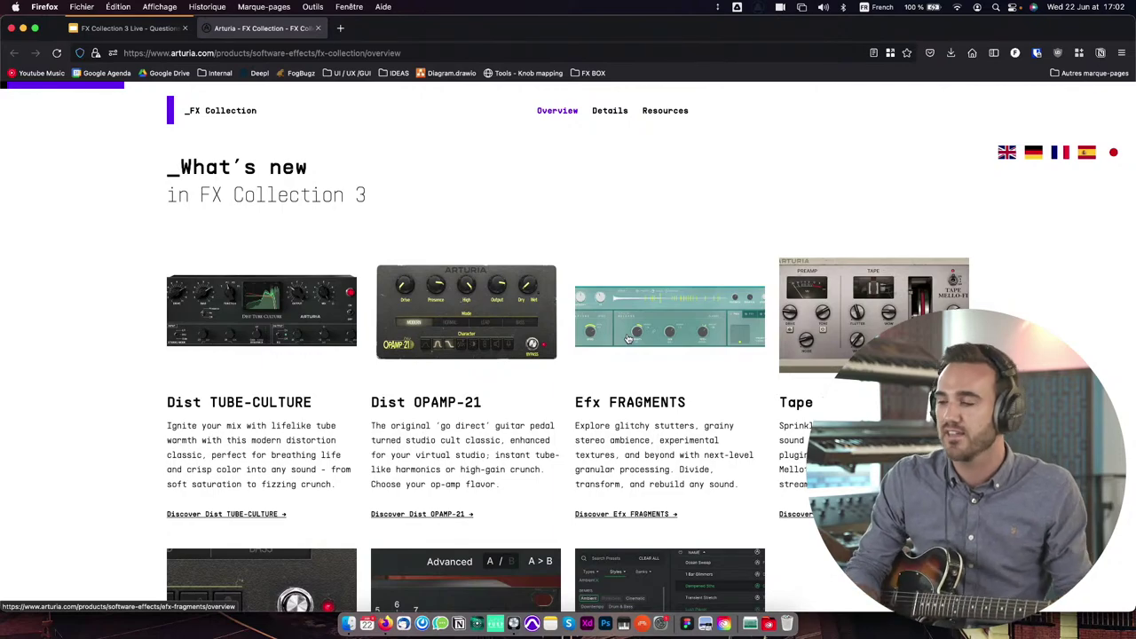
pyautogui.scroll(-1, 628, 338)
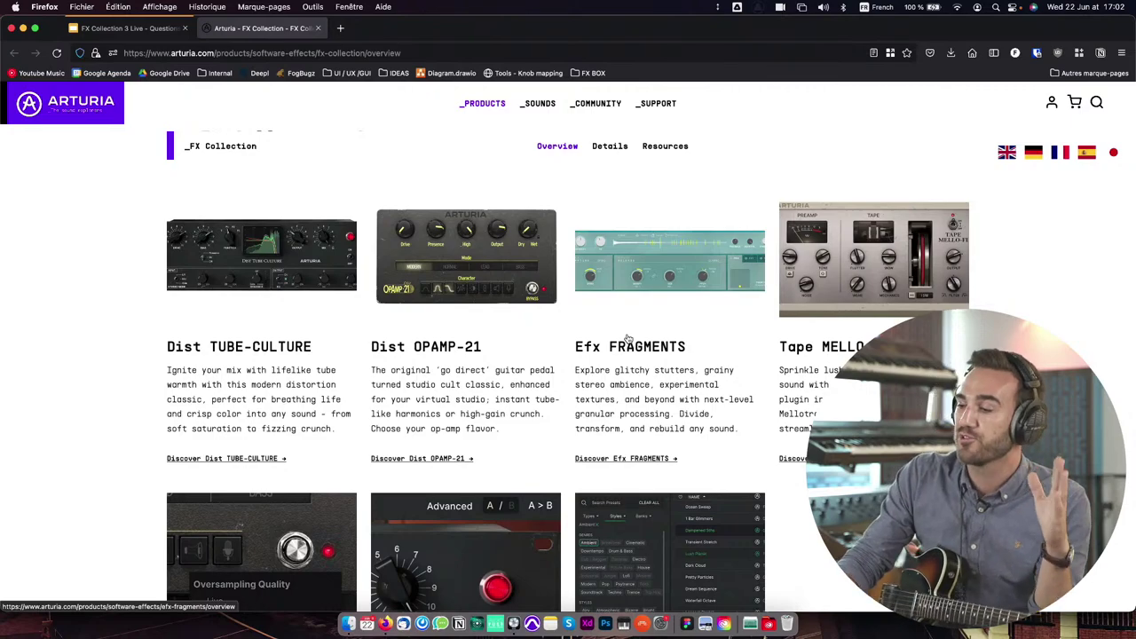
pyautogui.scroll(-1, 628, 338)
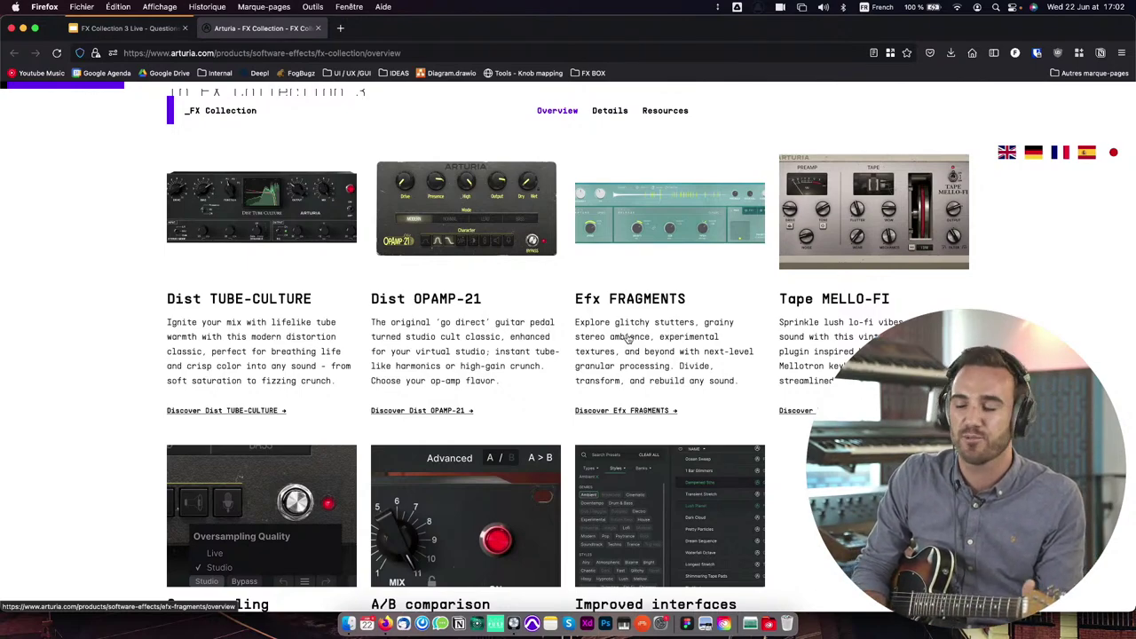
pyautogui.scroll(-10, 628, 338)
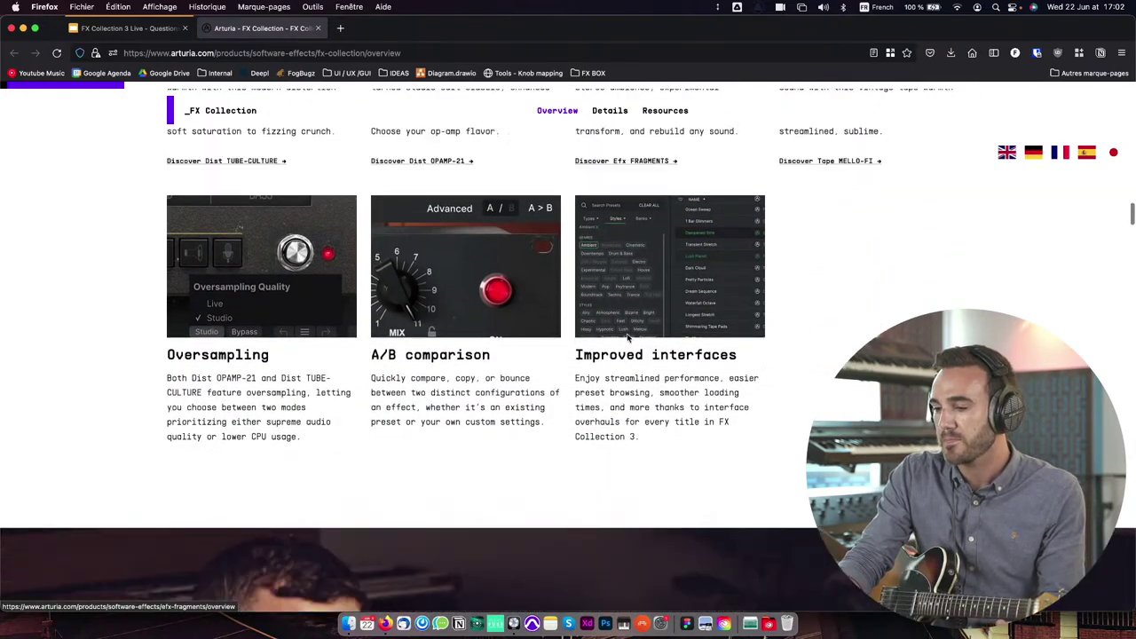
pyautogui.scroll(-10, 628, 338)
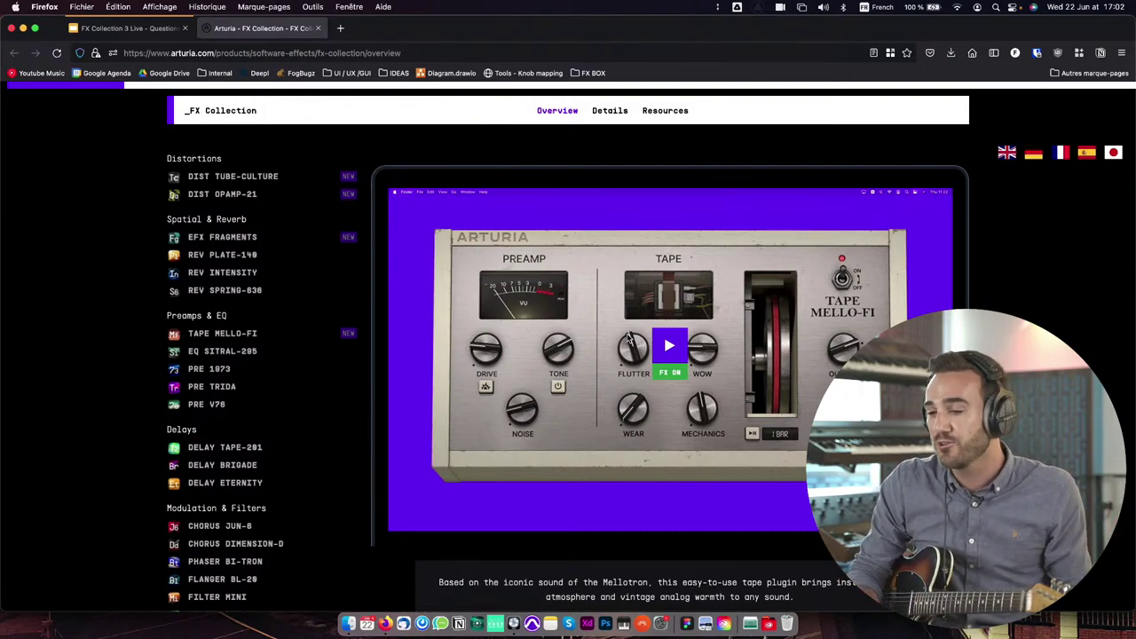
# Step: Preview the Rev Plate-140, Rev Intensity and Rev Spring-636 plugin videos
pyautogui.scroll(2, 628, 338)
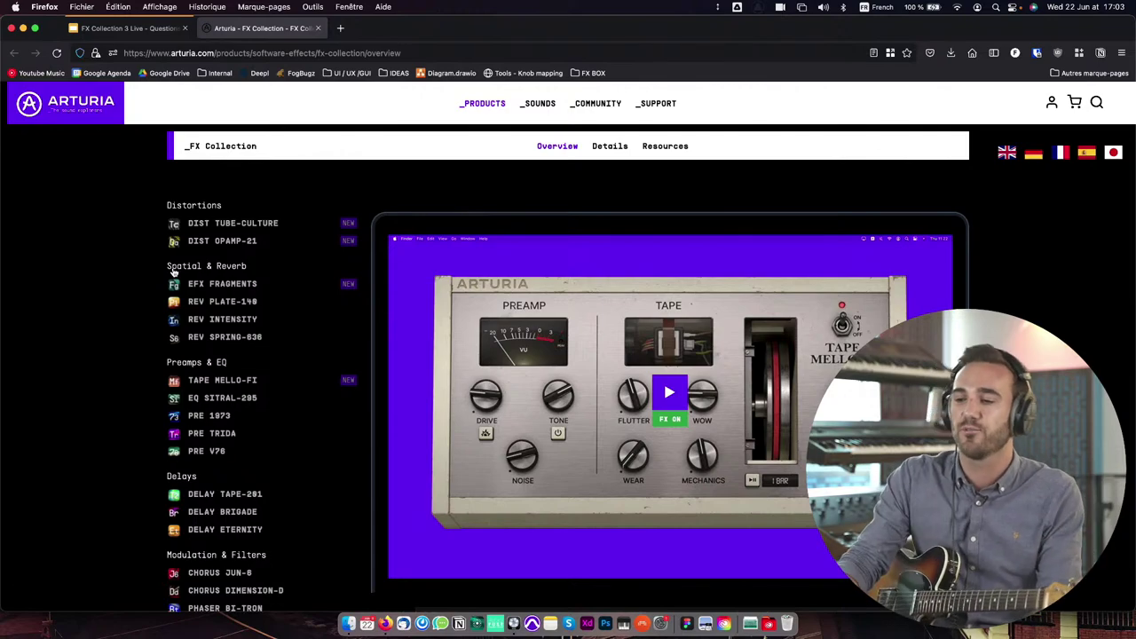
pyautogui.moveTo(247, 229)
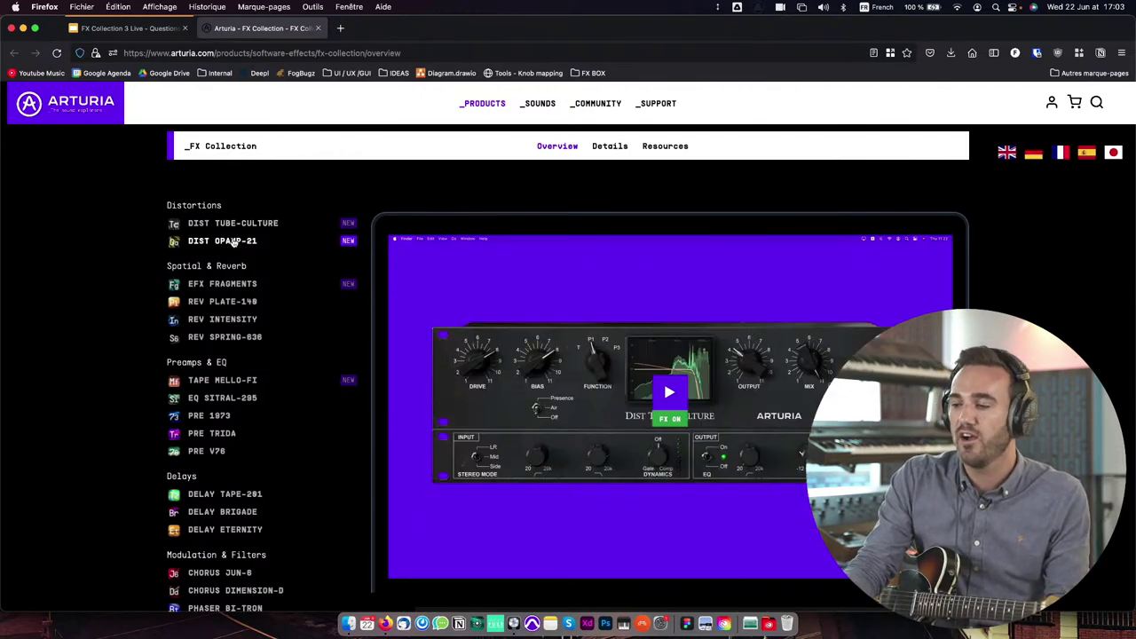
pyautogui.scroll(-1, 293, 317)
pyautogui.scroll(-1, 294, 317)
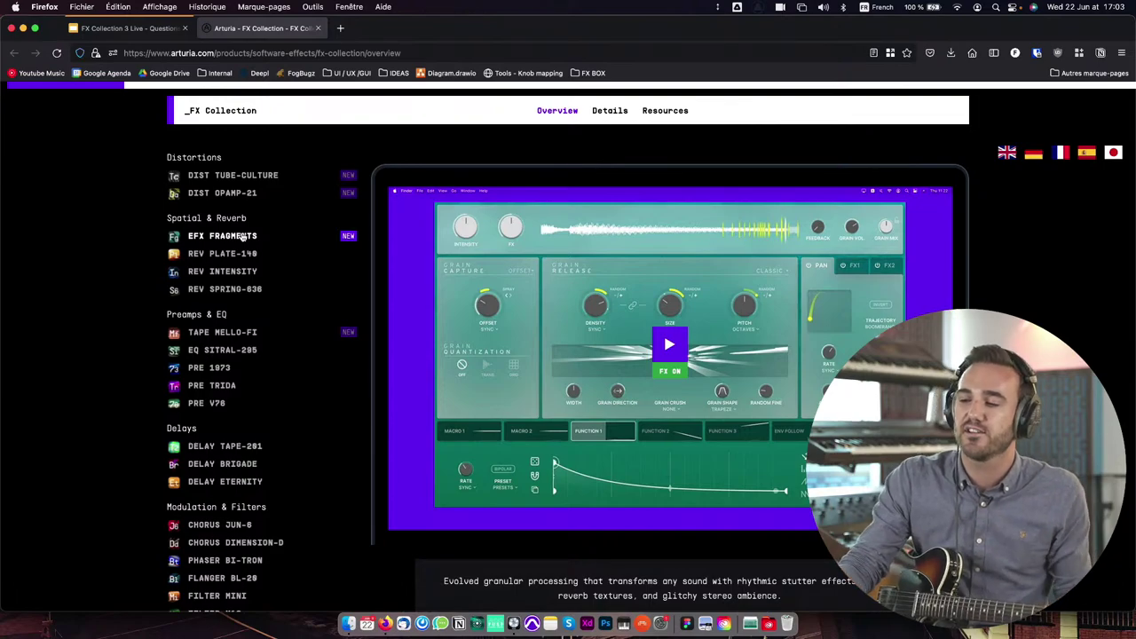
pyautogui.click(222, 259)
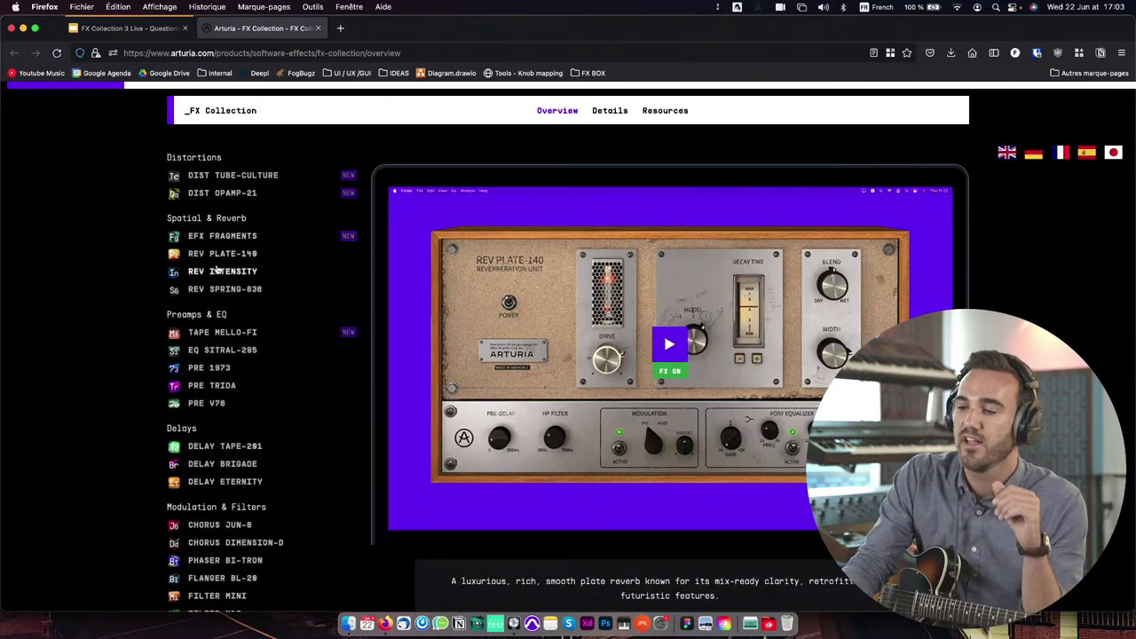
pyautogui.click(216, 273)
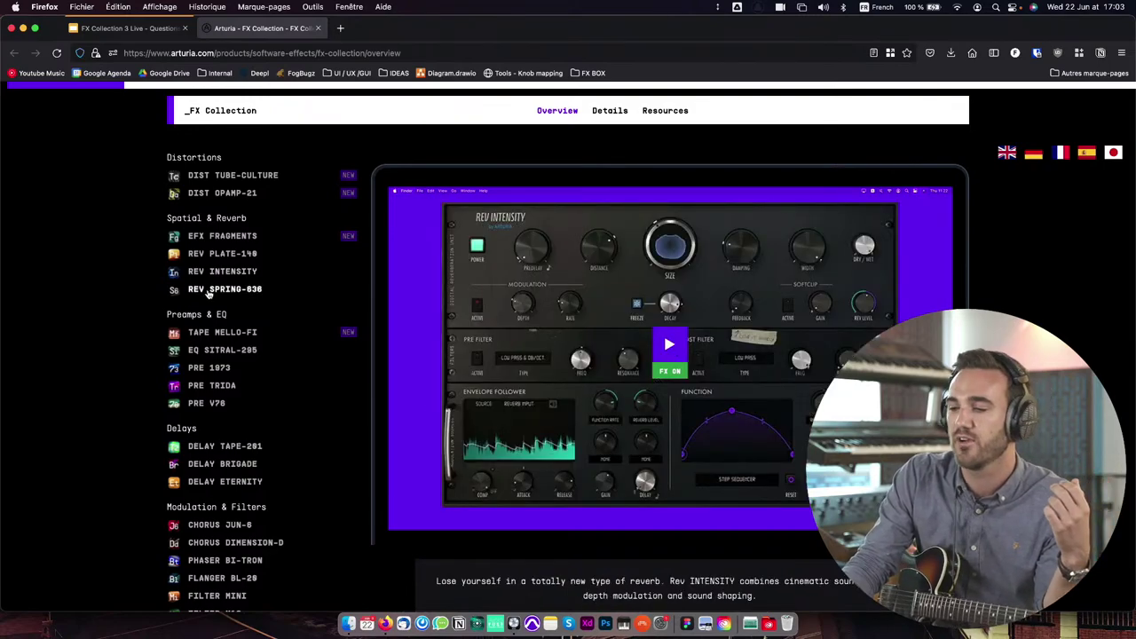
pyautogui.click(208, 291)
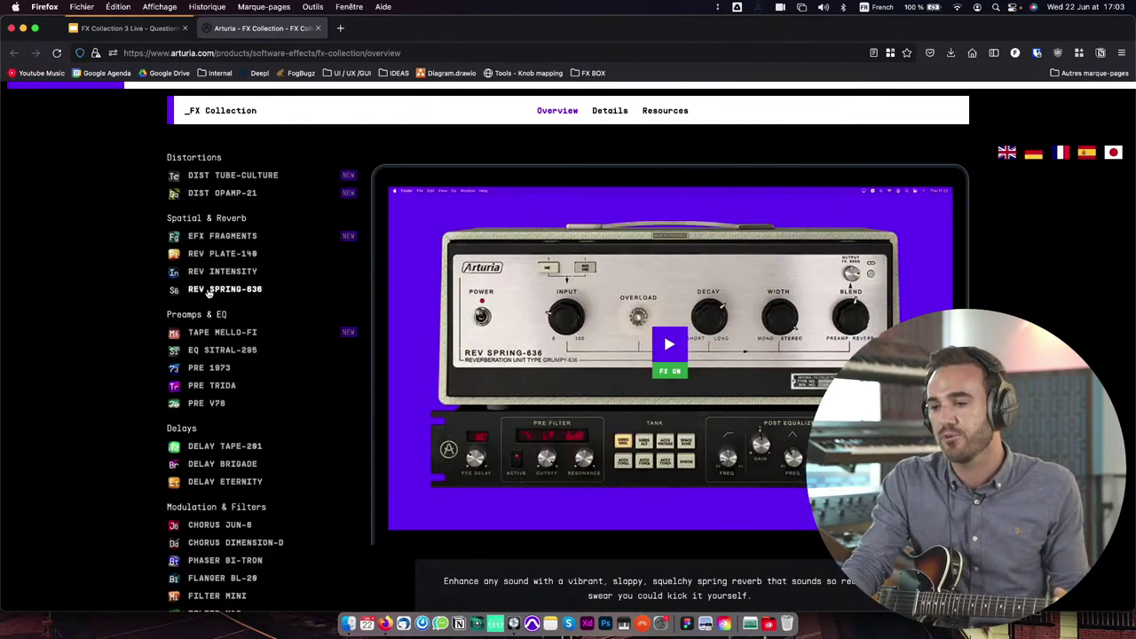
# Step: Preview the Tape Mello-Fi, EQ Sitral-295, Pre 1973 and Pre TridA plugin videos
pyautogui.scroll(-3, 210, 293)
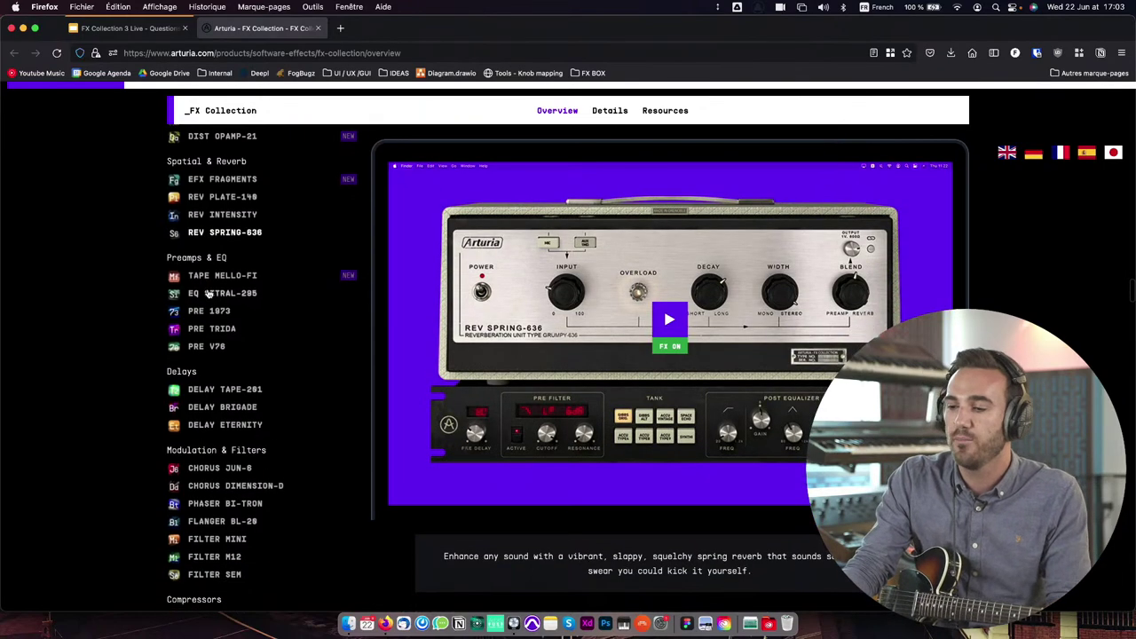
pyautogui.click(211, 249)
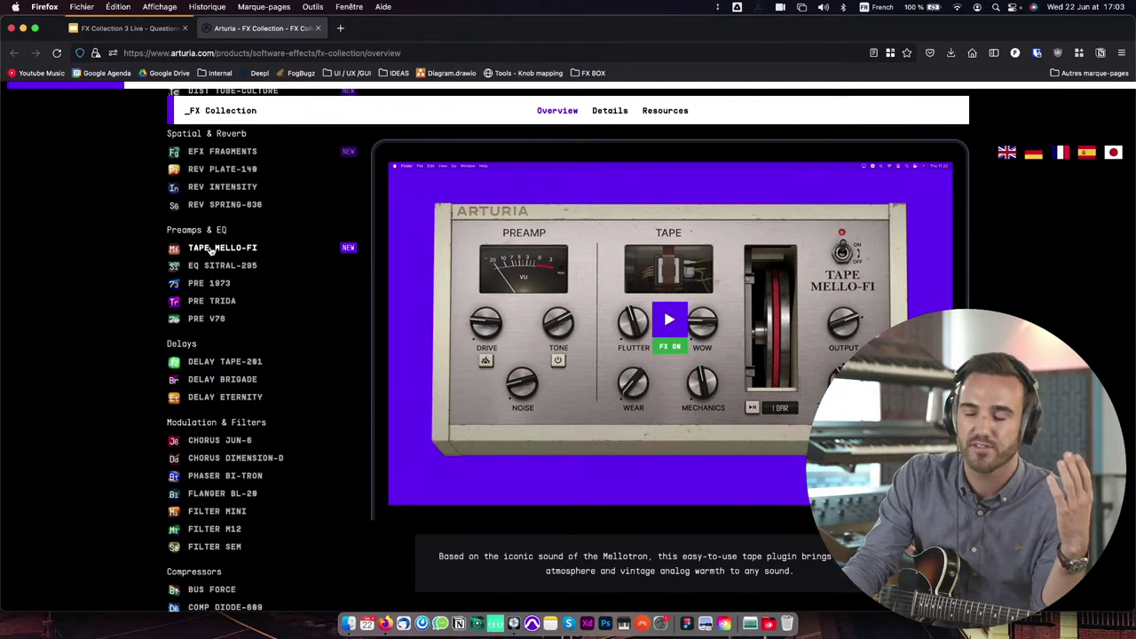
pyautogui.click(212, 268)
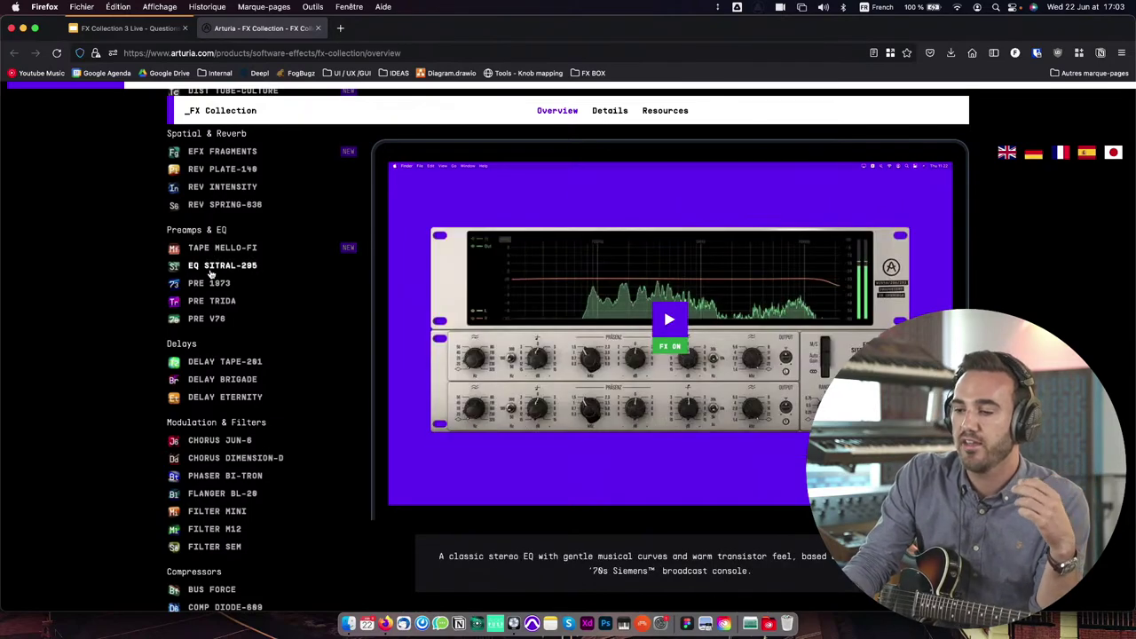
pyautogui.click(206, 284)
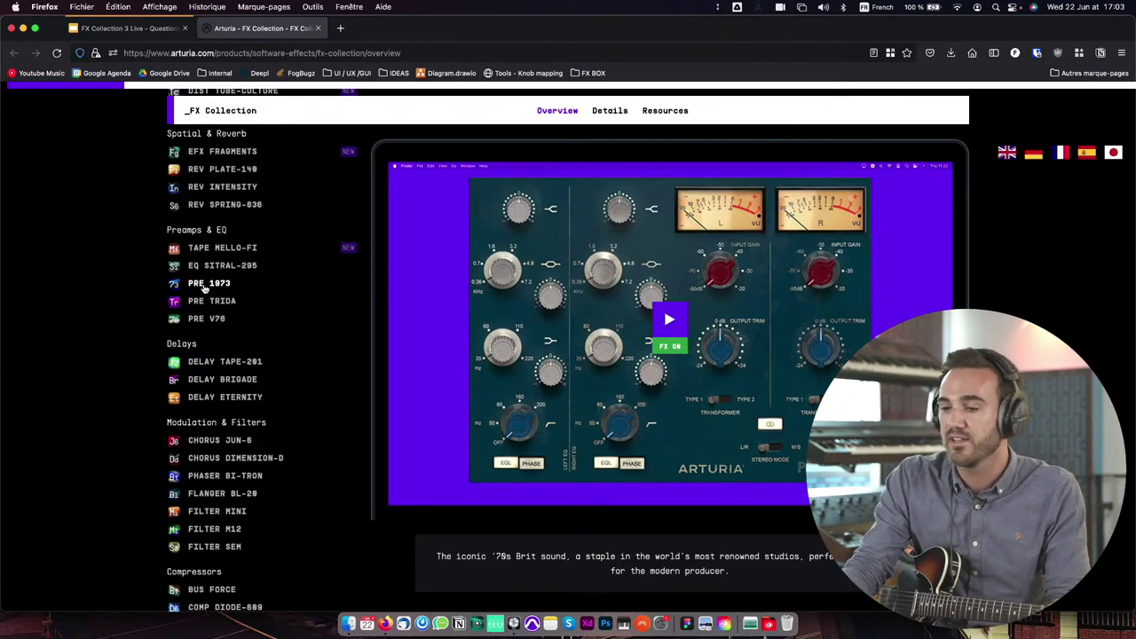
pyautogui.click(210, 301)
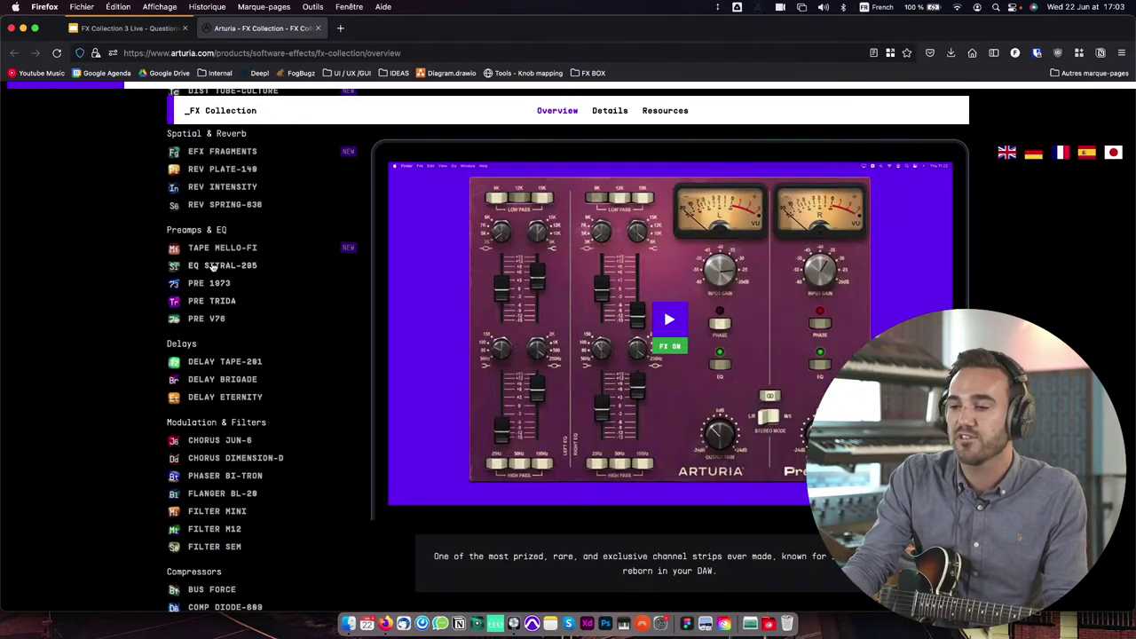
pyautogui.scroll(-2, 212, 268)
pyautogui.scroll(-2, 211, 268)
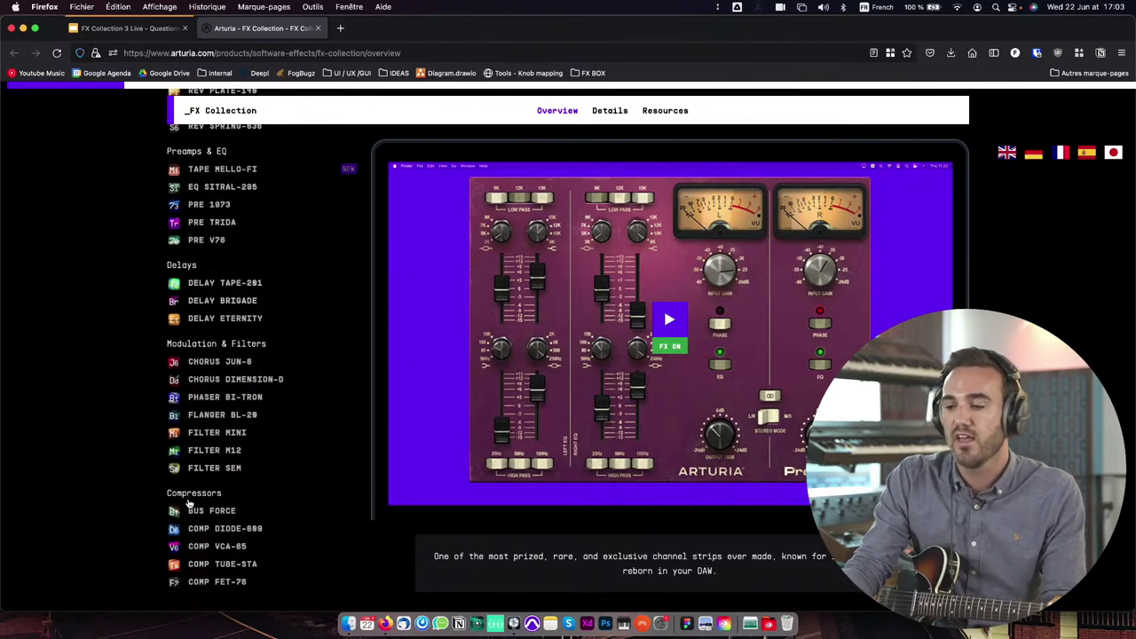
pyautogui.scroll(-3, 188, 503)
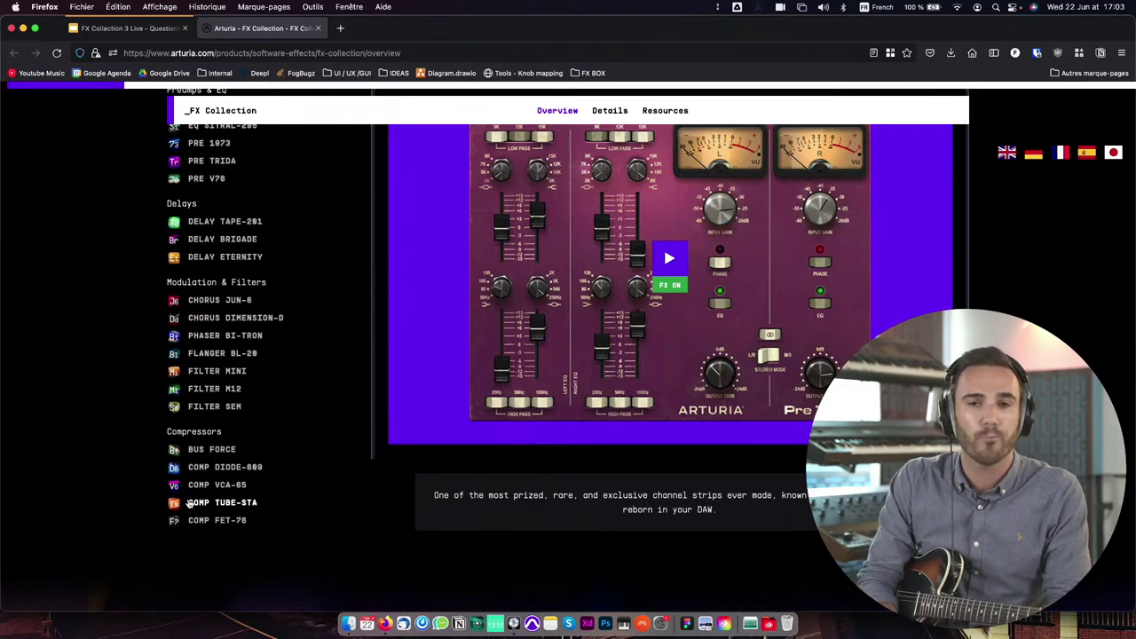
# Step: Switch to Logic Pro, hide the mixer, collapse the OPAMP-21 stack and browse its tracks
pyautogui.click(513, 622)
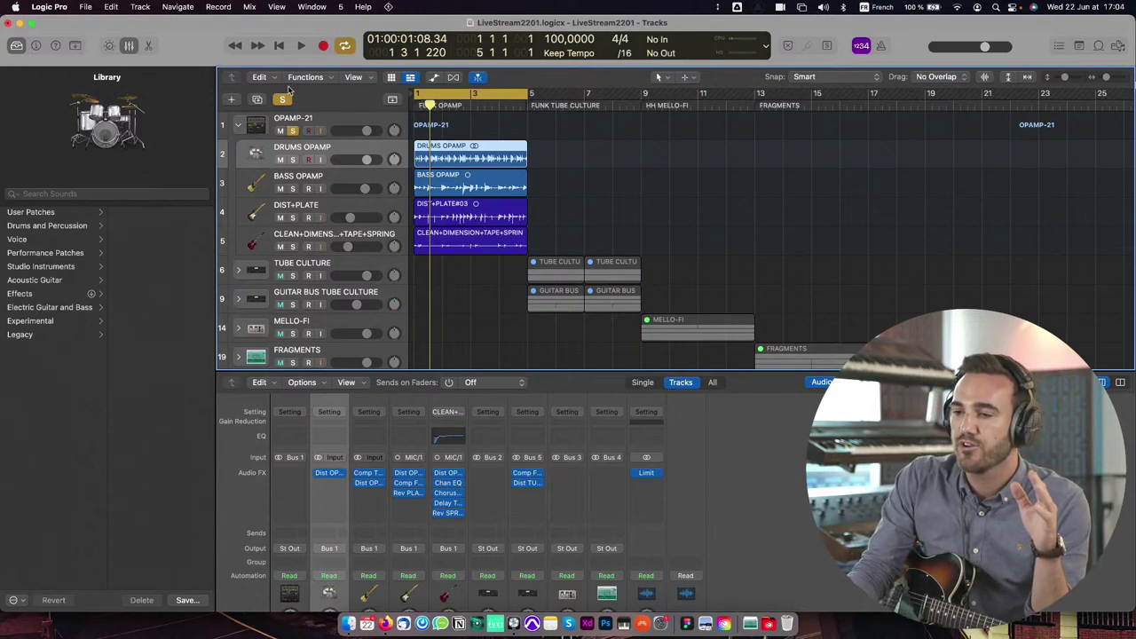
pyautogui.click(129, 46)
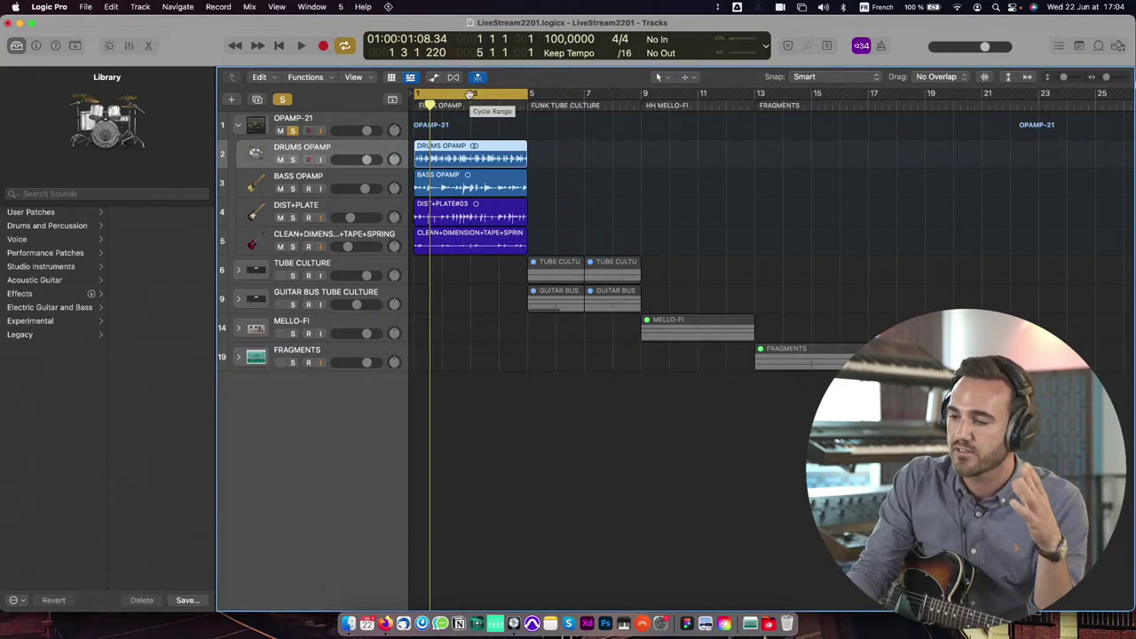
pyautogui.click(237, 126)
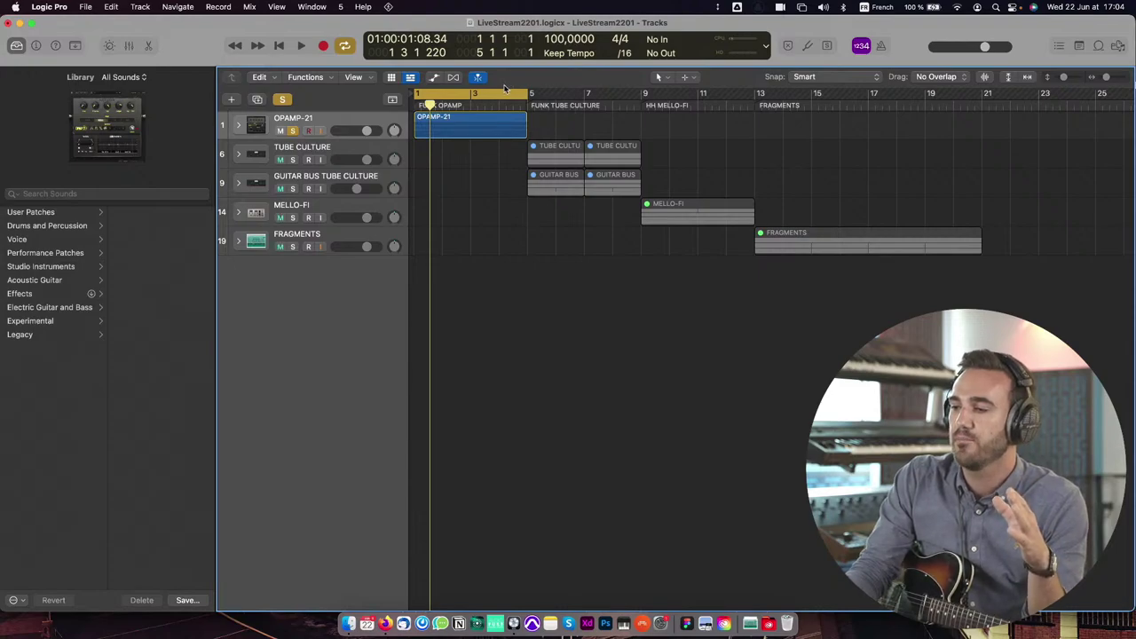
pyautogui.click(304, 159)
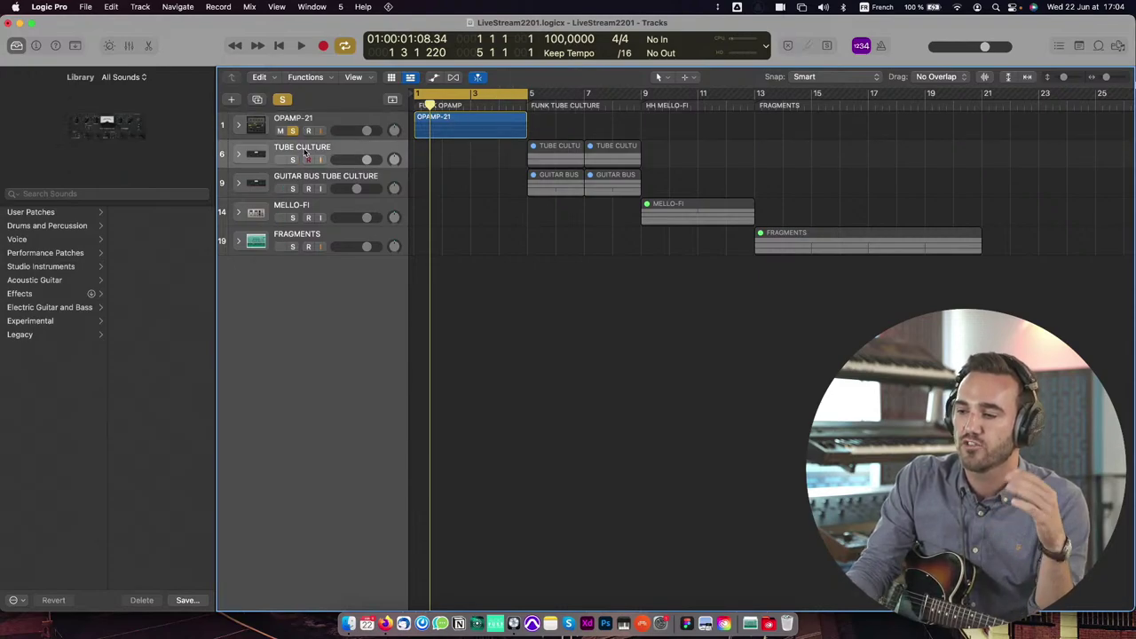
pyautogui.click(309, 177)
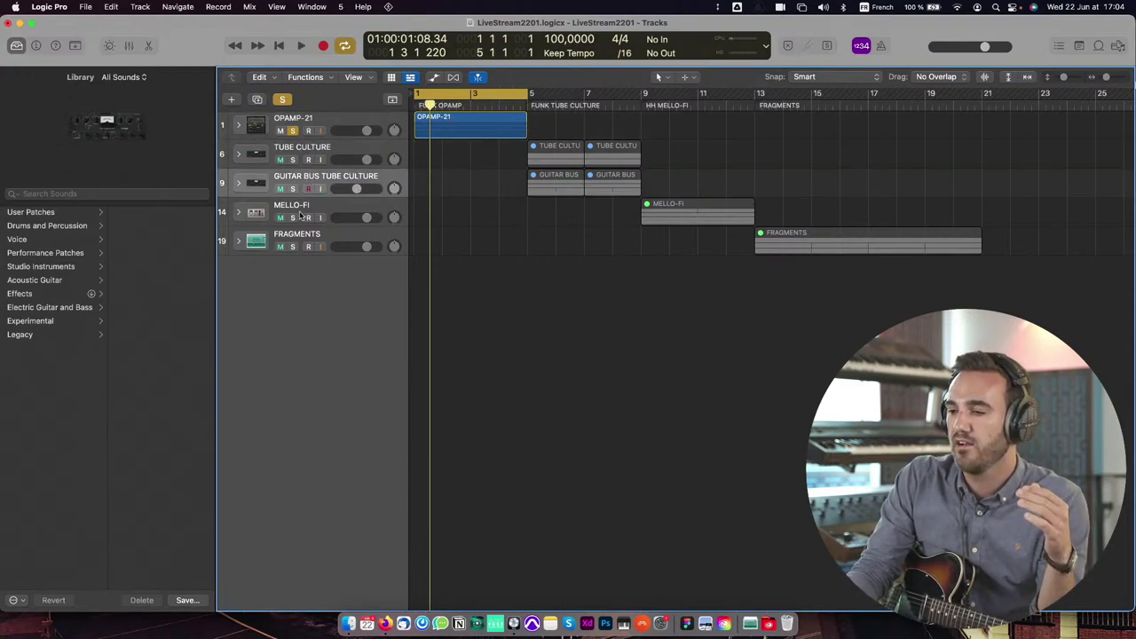
pyautogui.click(301, 207)
pyautogui.click(302, 236)
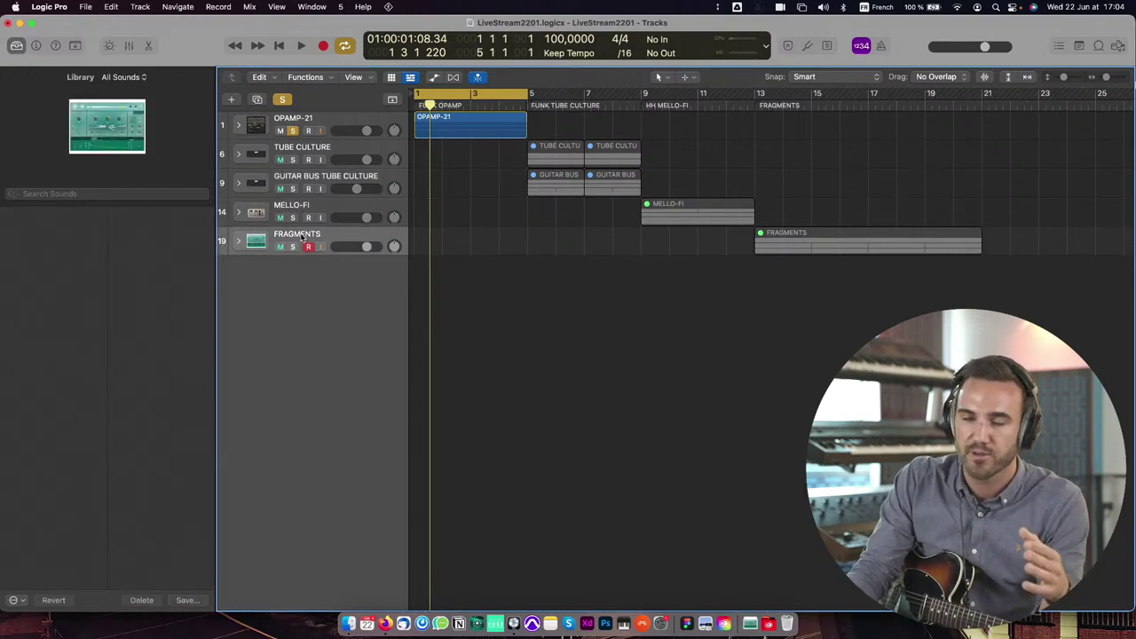
# Step: Expand the OPAMP-21 stack, select DRUMS OPAMP, and show the mixer again
pyautogui.click(306, 124)
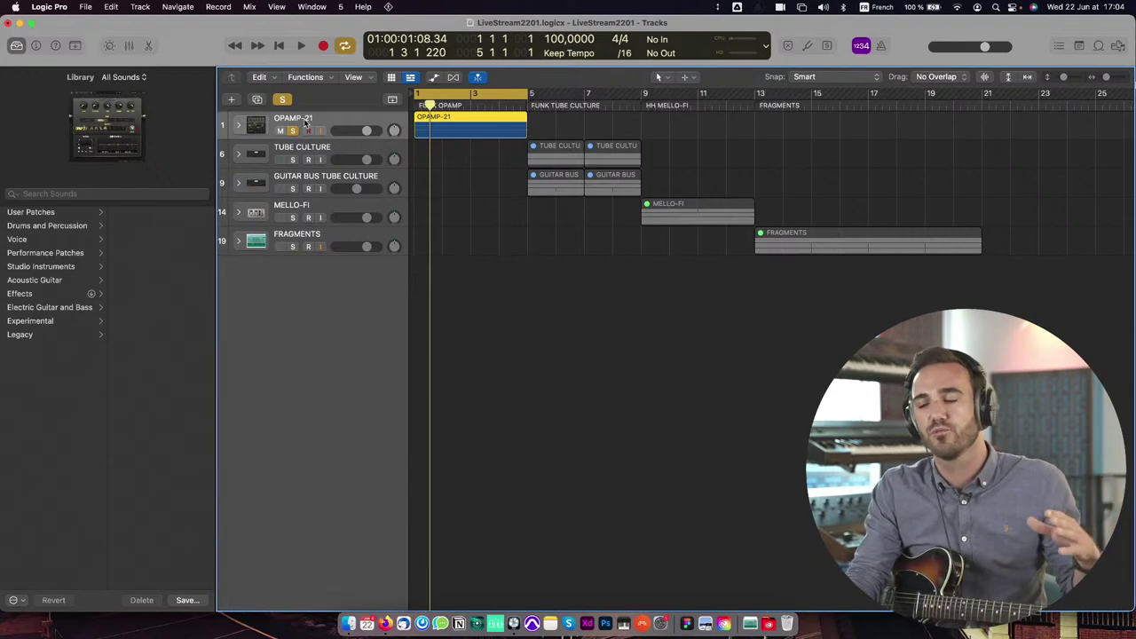
pyautogui.click(238, 126)
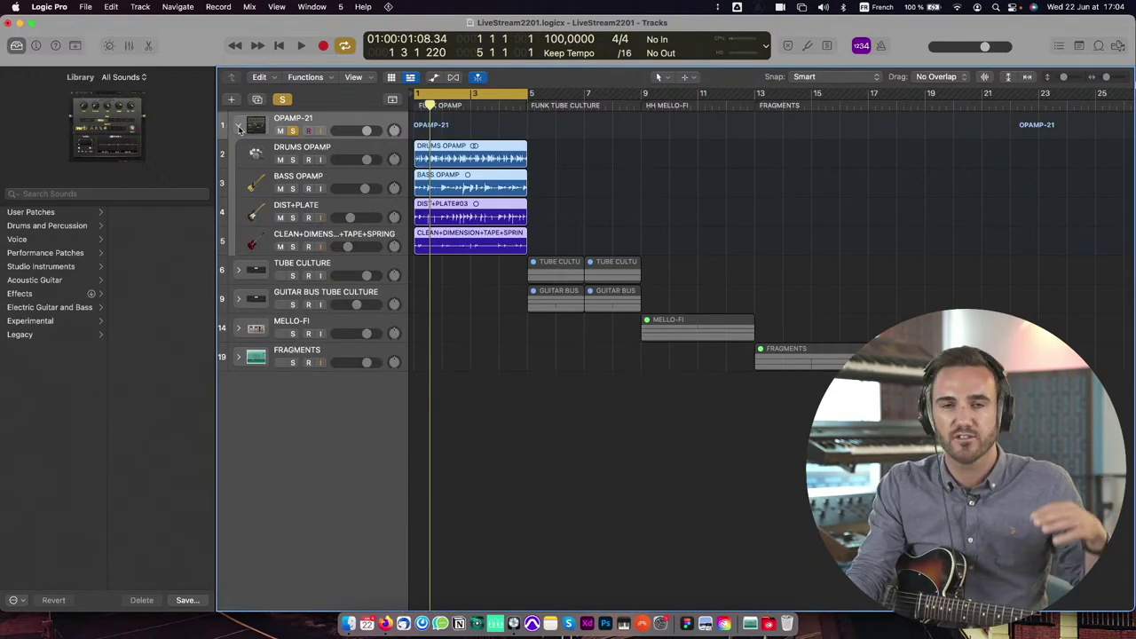
pyautogui.click(309, 147)
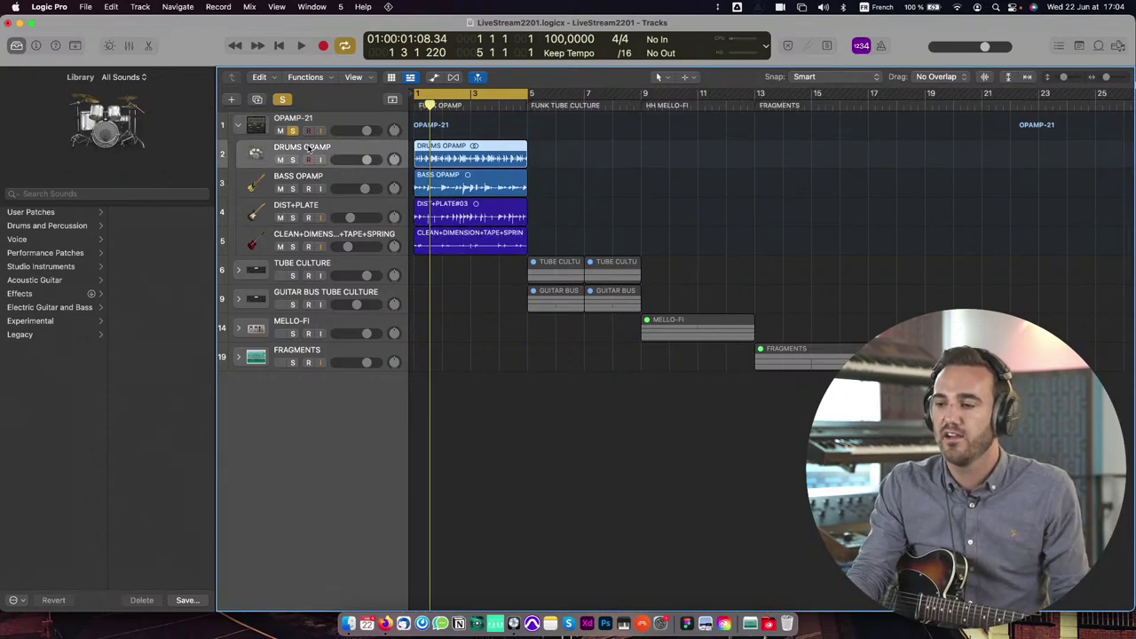
pyautogui.click(128, 45)
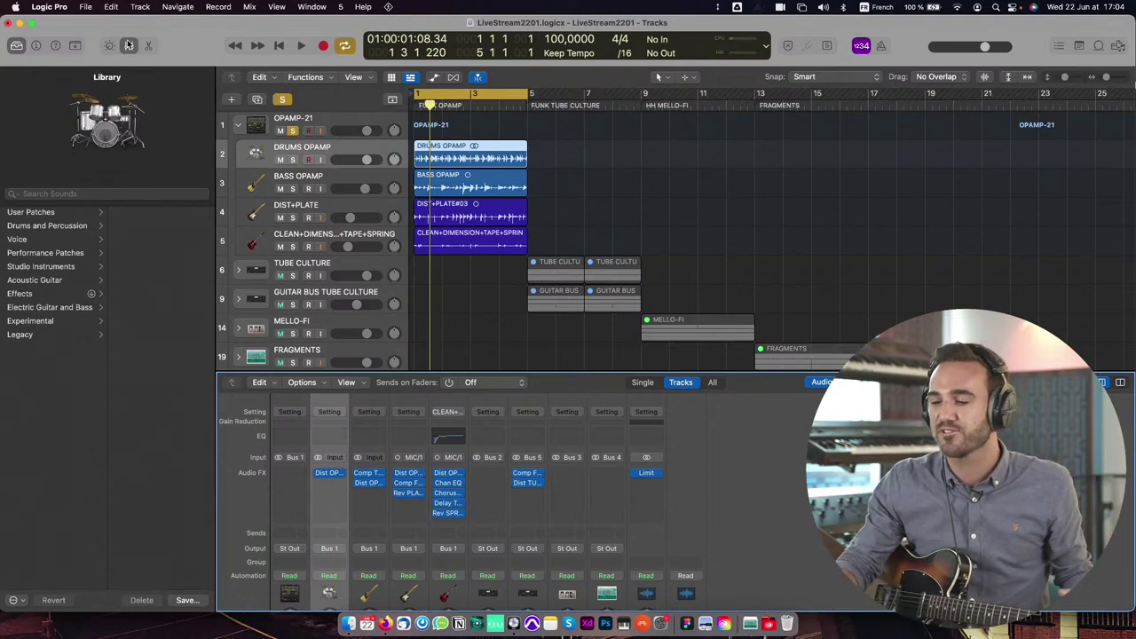
# Step: Select the DIST+PLATE guitar track and raise its volume to -4.0 dB
pyautogui.click(284, 125)
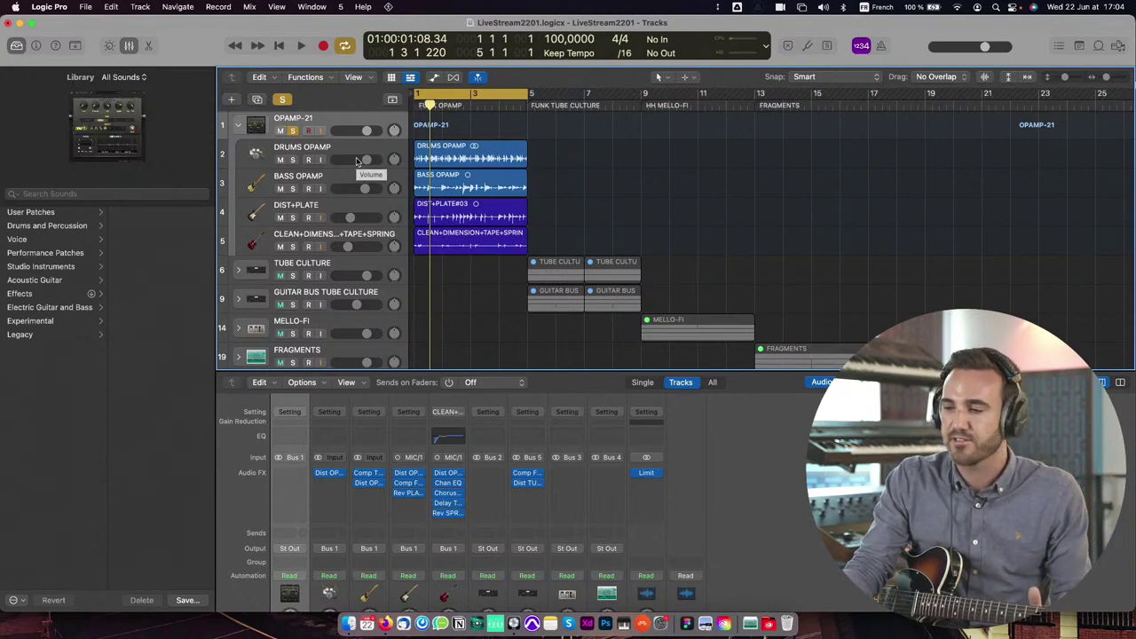
pyautogui.click(308, 206)
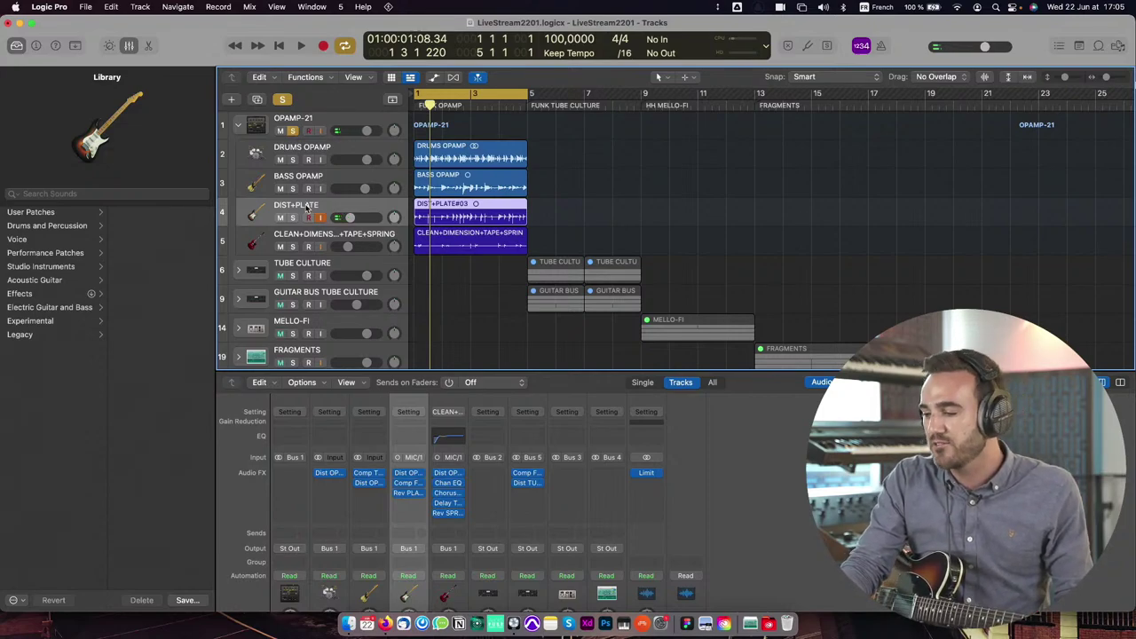
pyautogui.moveTo(350, 217); pyautogui.dragTo(364, 217)
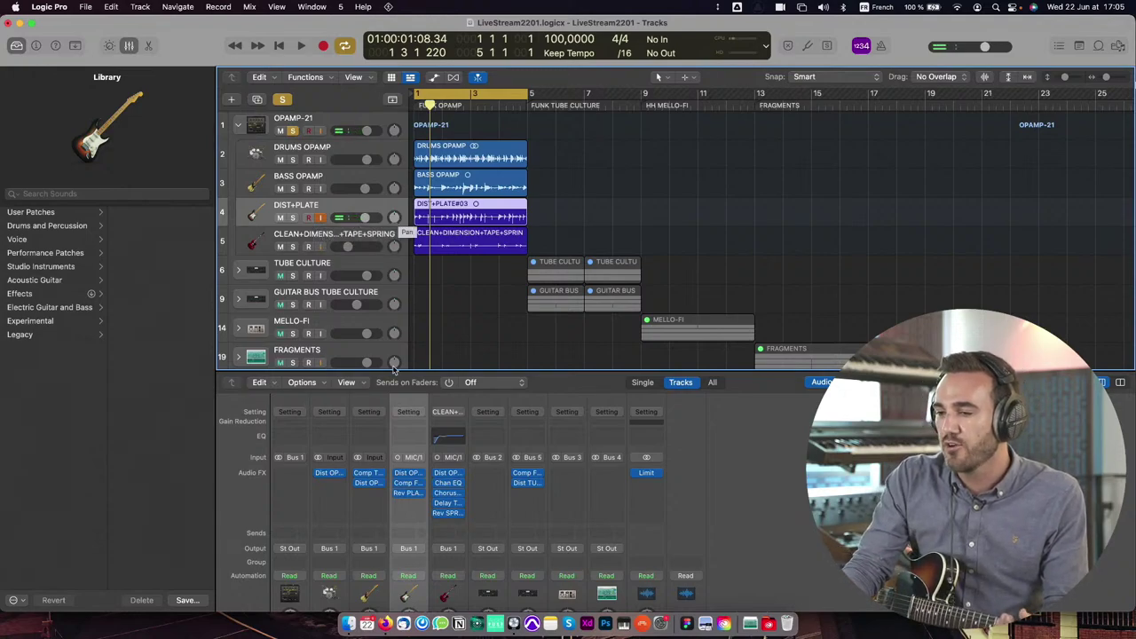
pyautogui.click(409, 477)
pyautogui.click(409, 477)
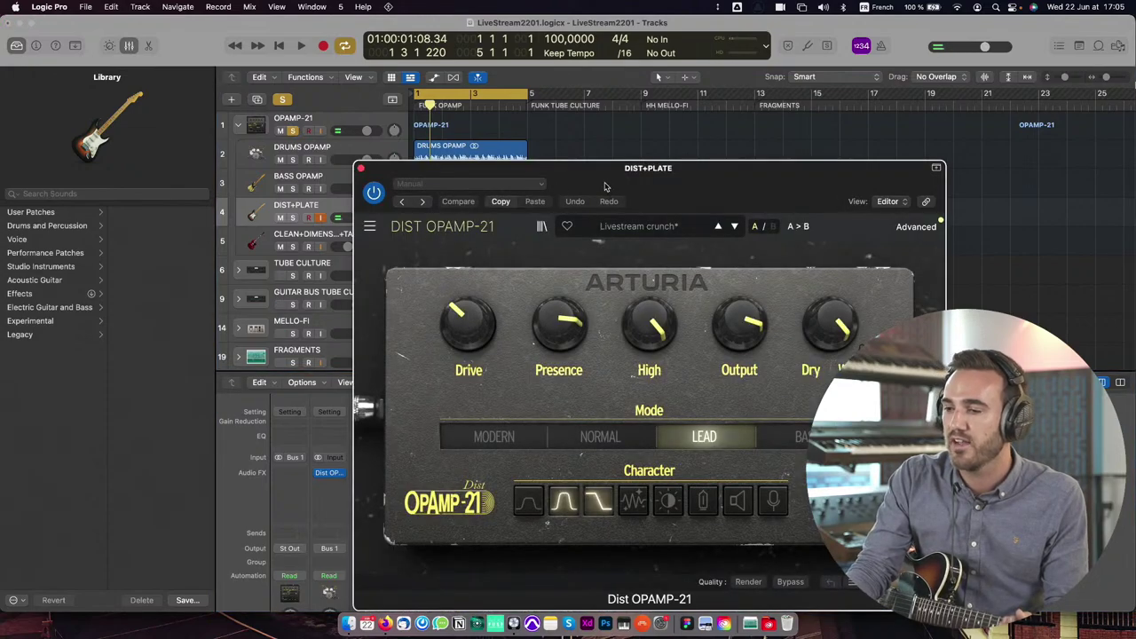
pyautogui.moveTo(604, 193); pyautogui.dragTo(264, 48)
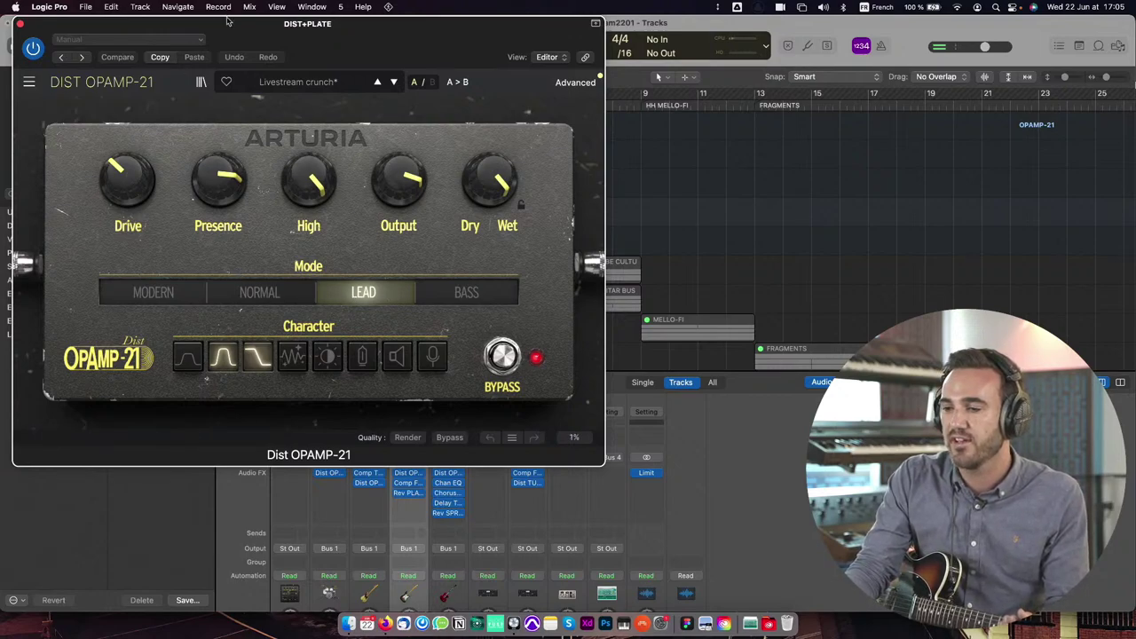
pyautogui.click(21, 24)
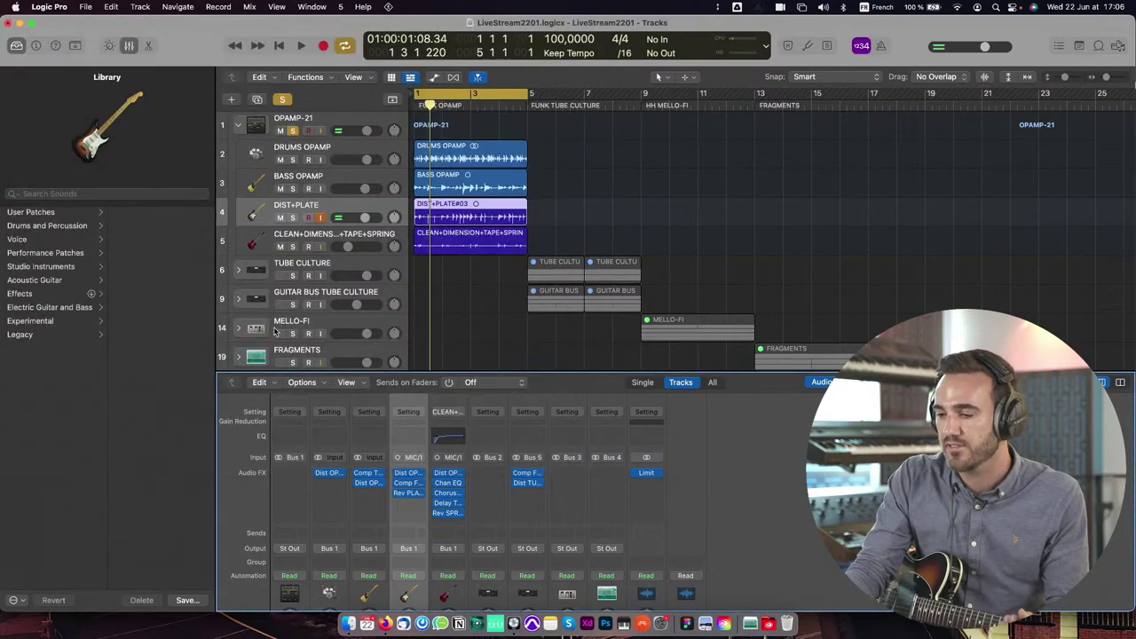
pyautogui.click(408, 484)
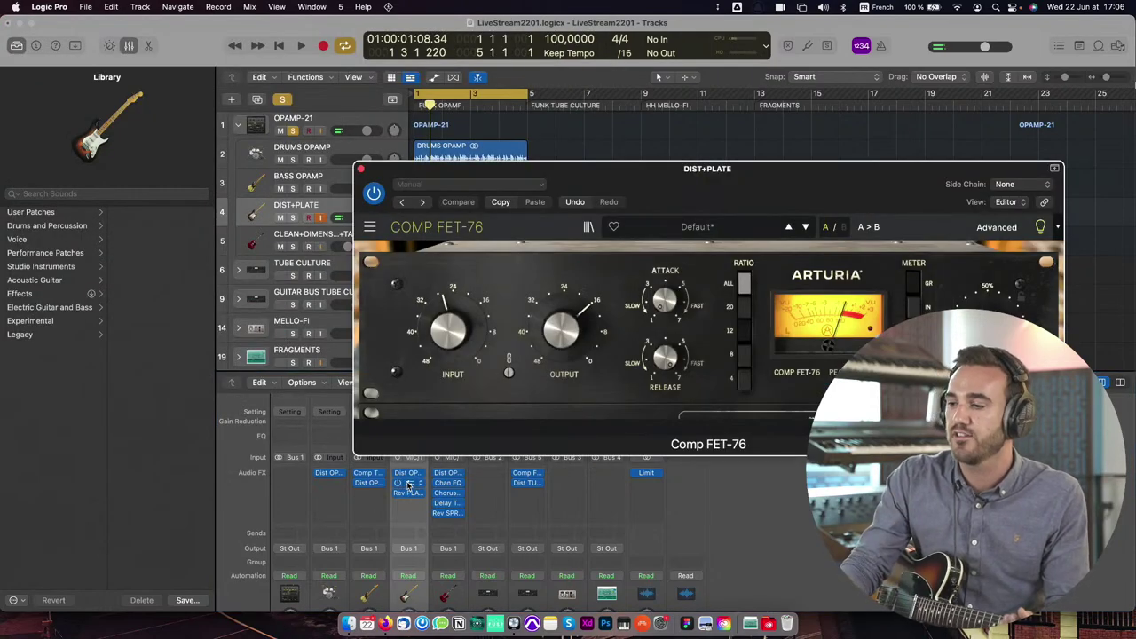
pyautogui.moveTo(790, 170); pyautogui.dragTo(444, 18)
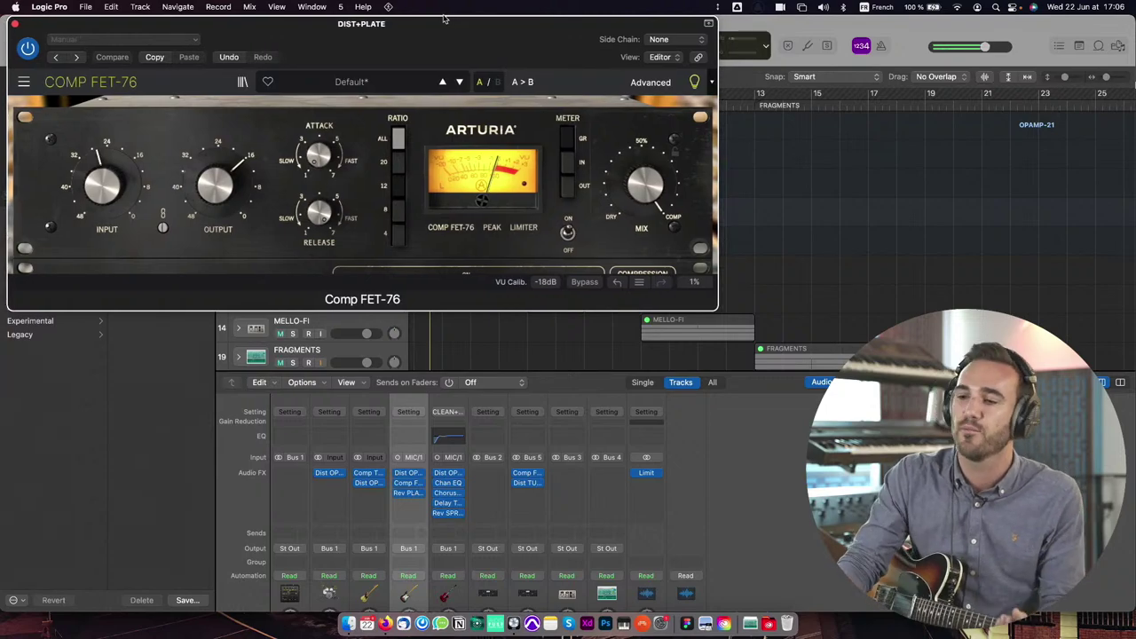
pyautogui.click(15, 24)
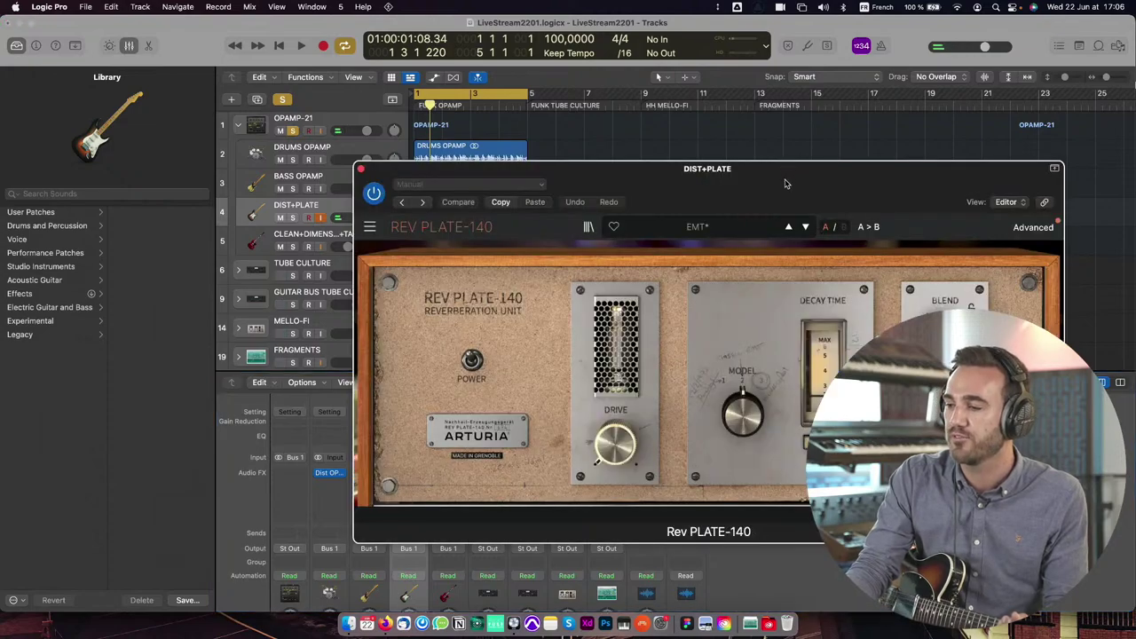
pyautogui.moveTo(785, 172); pyautogui.dragTo(444, 25)
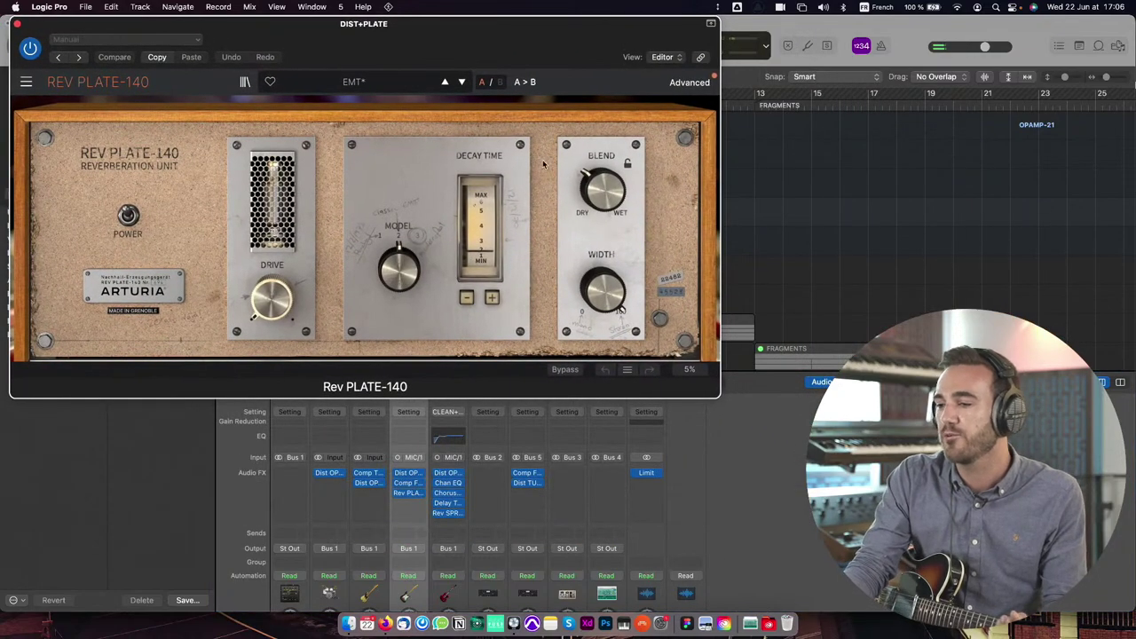
pyautogui.click(17, 25)
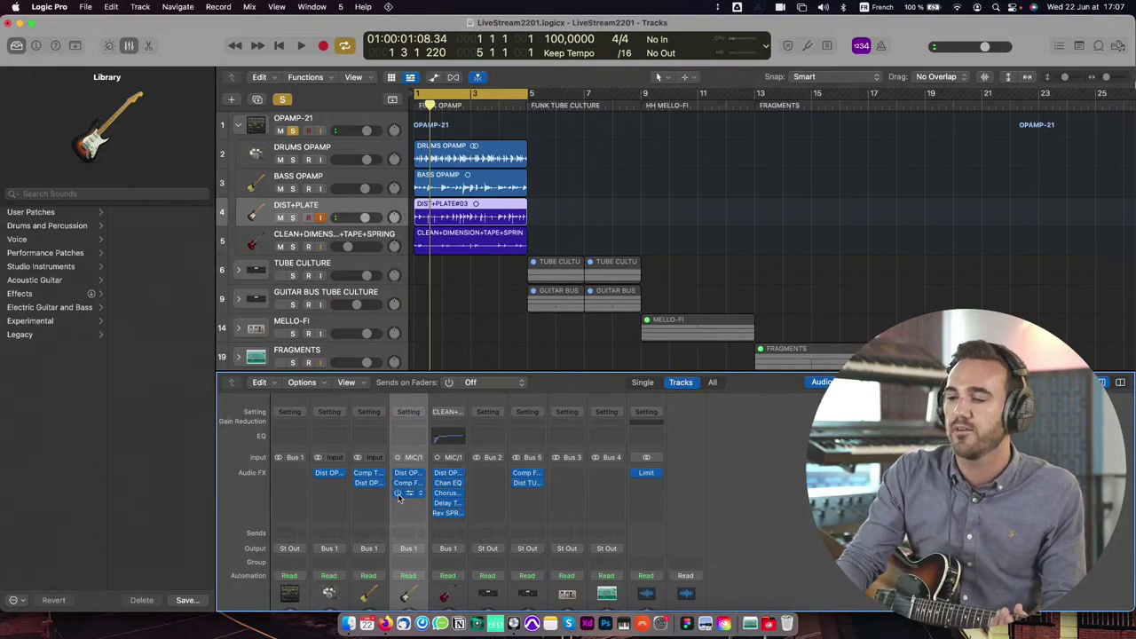
# Step: Select the CLEAN+DIMENSION+TAPE+SPRING guitar track to list its patches in the Library
pyautogui.click(333, 236)
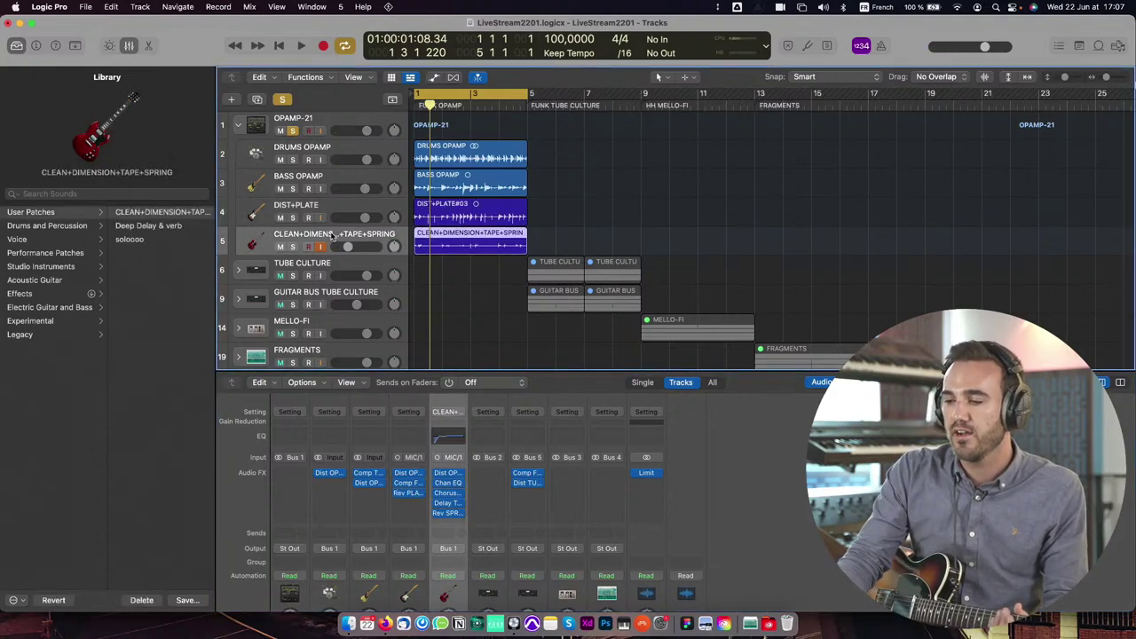
# Step: Open the clean guitar's Dist OPAMP-21 and raise that track's volume to +0.8 dB
pyautogui.click(447, 474)
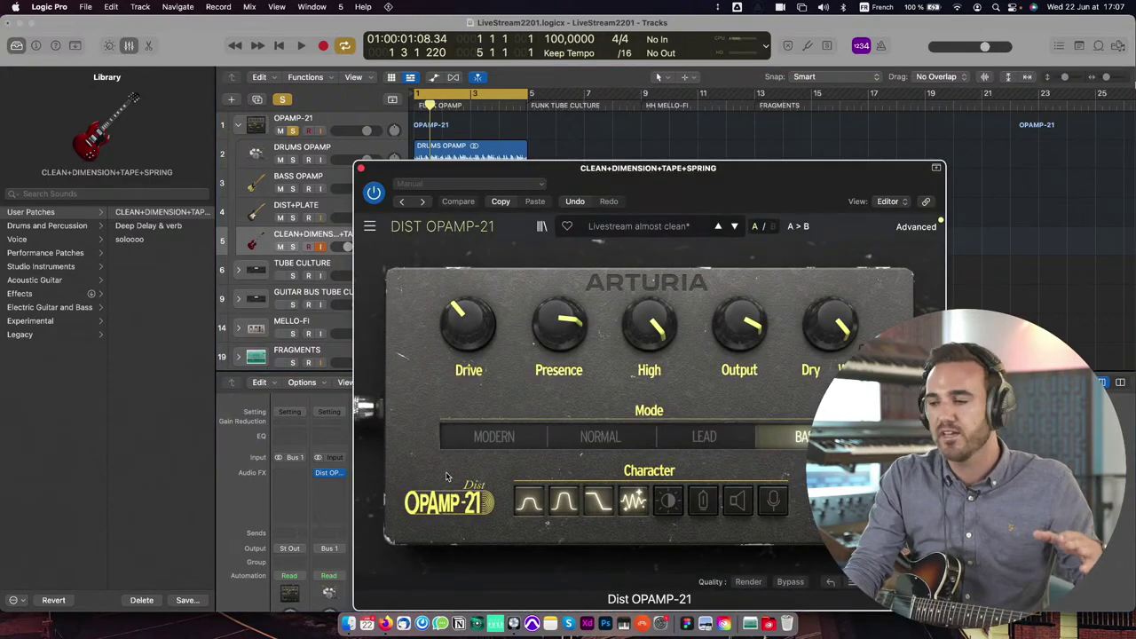
pyautogui.moveTo(699, 186); pyautogui.dragTo(344, 43)
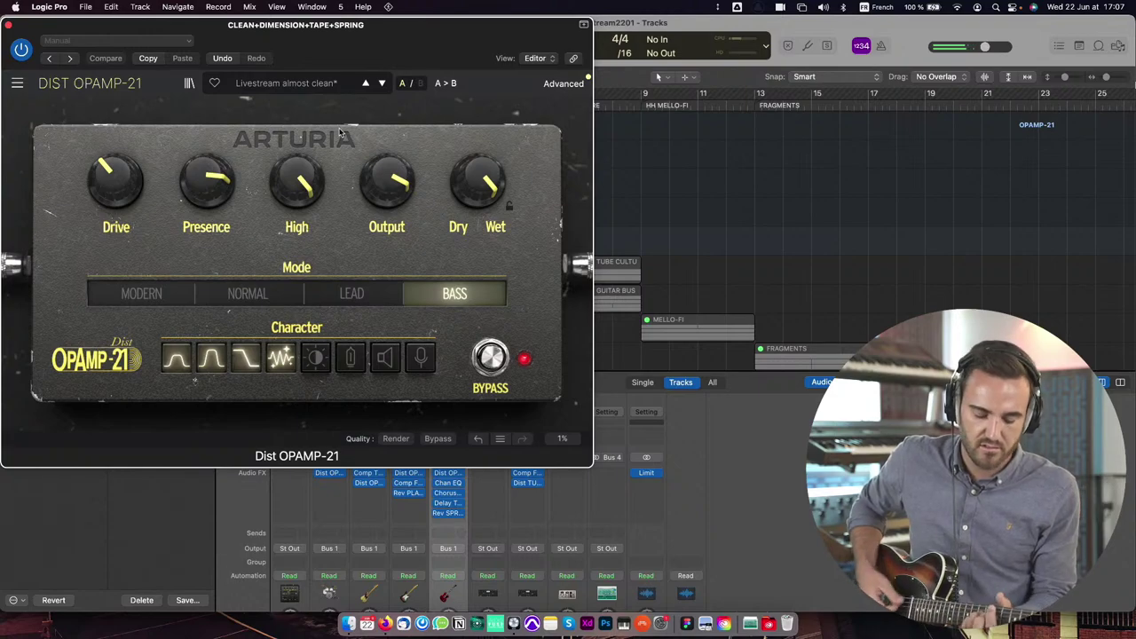
pyautogui.moveTo(315, 24); pyautogui.dragTo(931, 25)
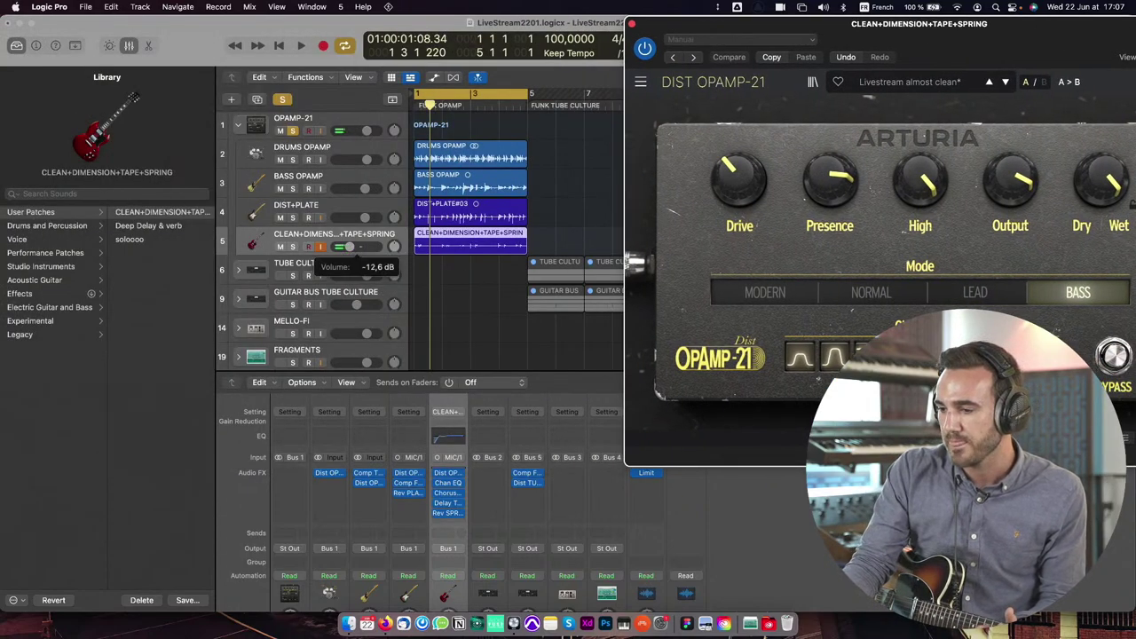
pyautogui.moveTo(348, 248); pyautogui.dragTo(415, 249)
pyautogui.moveTo(928, 24); pyautogui.dragTo(279, 5)
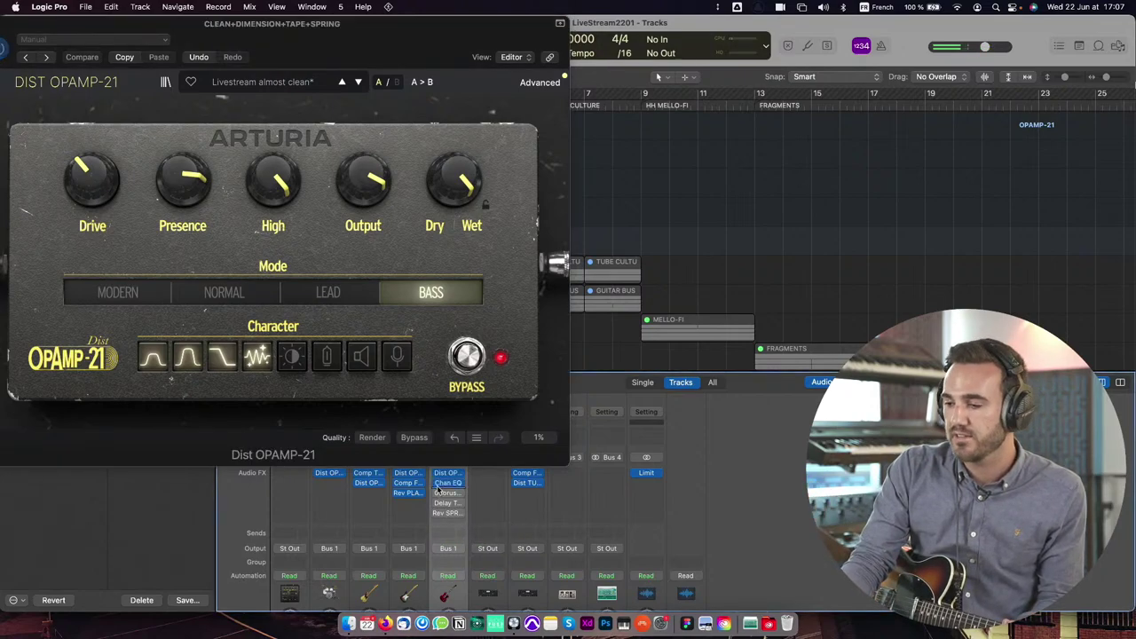
pyautogui.click(437, 488)
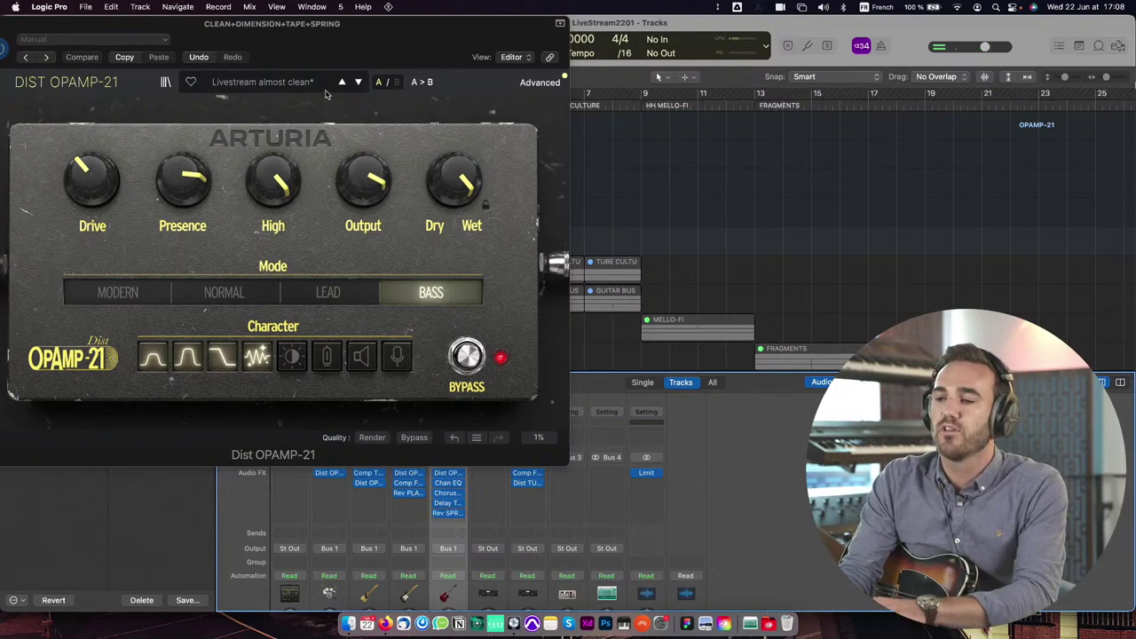
pyautogui.moveTo(300, 50); pyautogui.dragTo(355, 46)
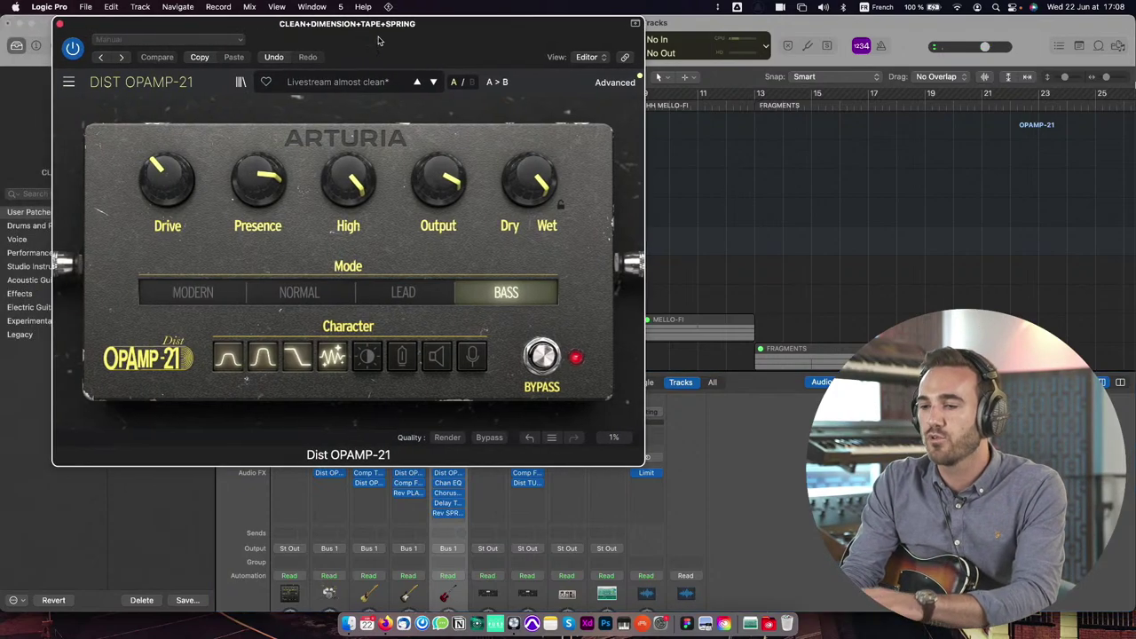
# Step: Close the clean guitar's plugin and open DRUMS OPAMP's Dist OPAMP-21 with the Drums Slightly Bigger preset
pyautogui.click(60, 24)
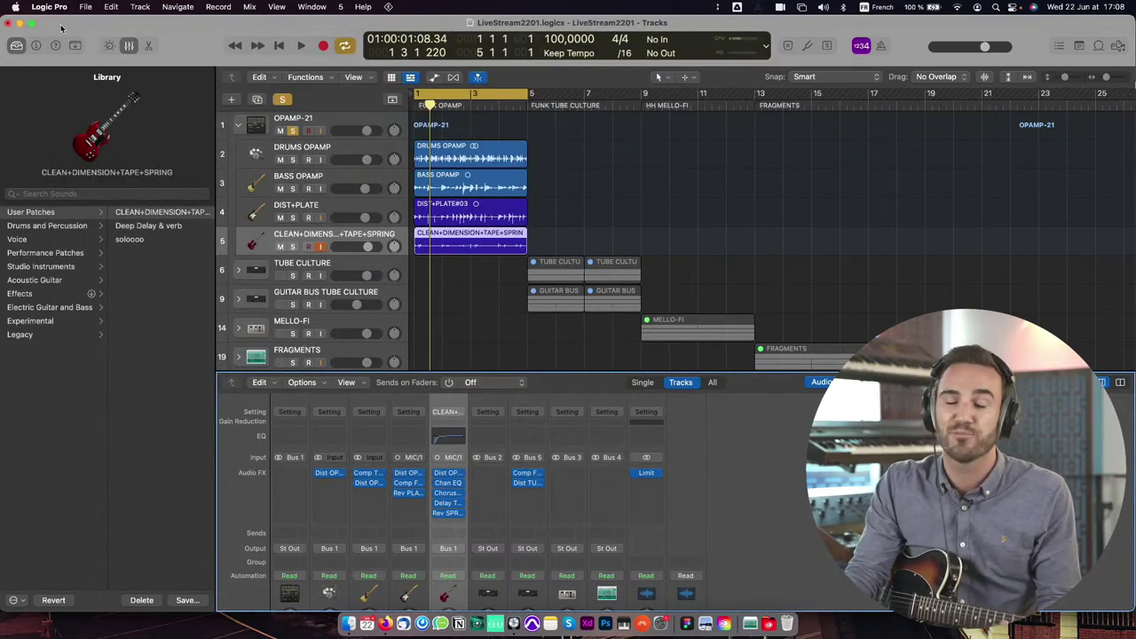
pyautogui.click(317, 151)
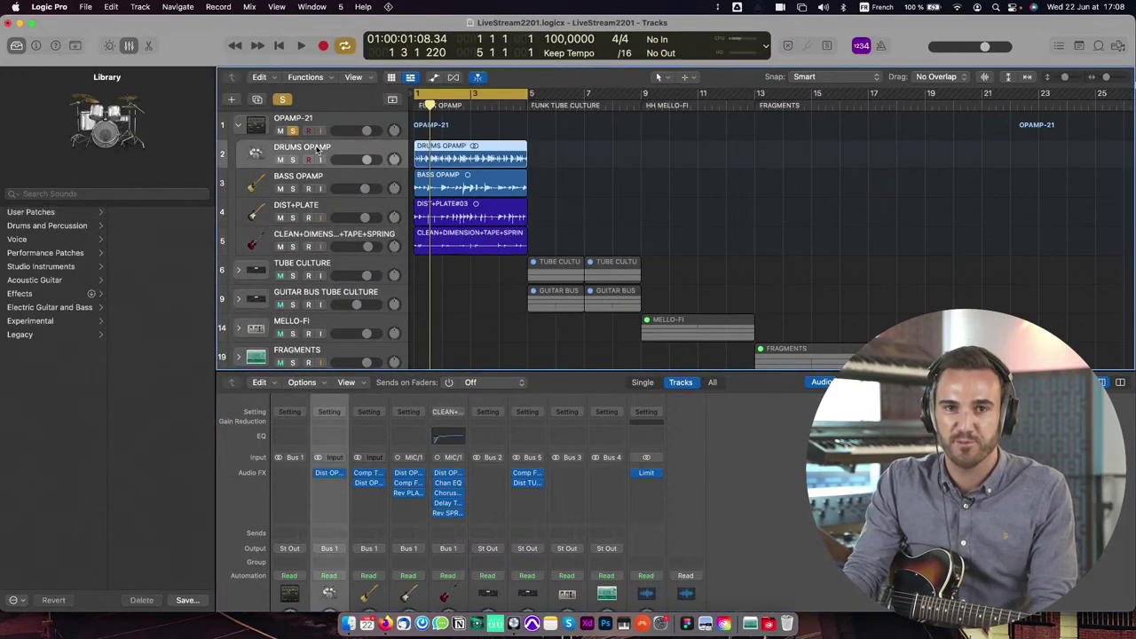
pyautogui.click(328, 473)
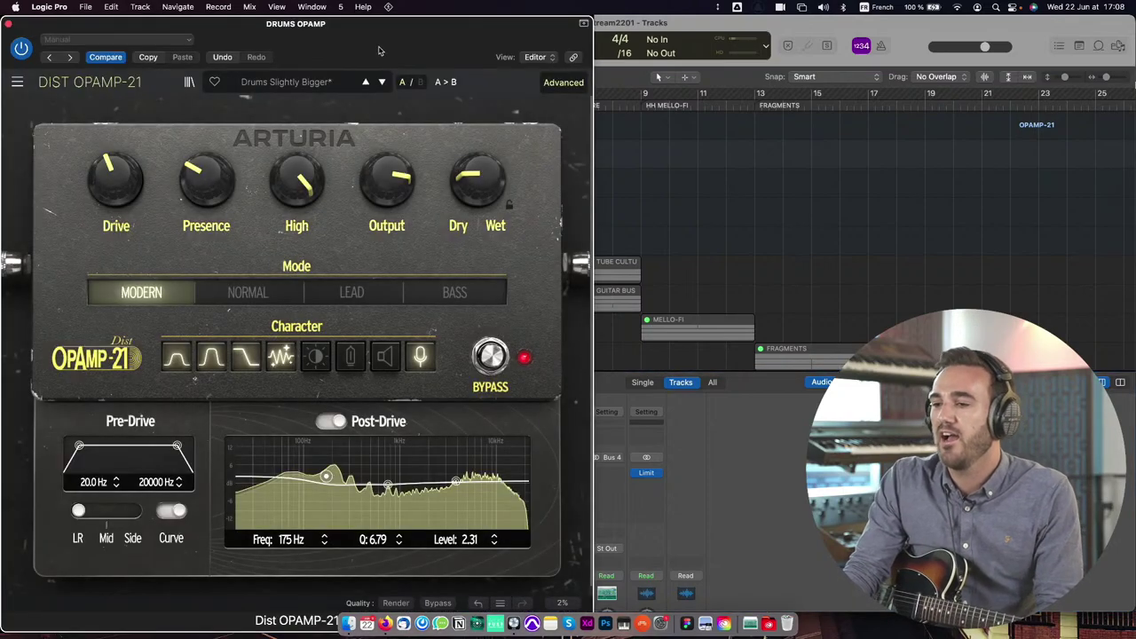
pyautogui.moveTo(377, 35); pyautogui.dragTo(662, 36)
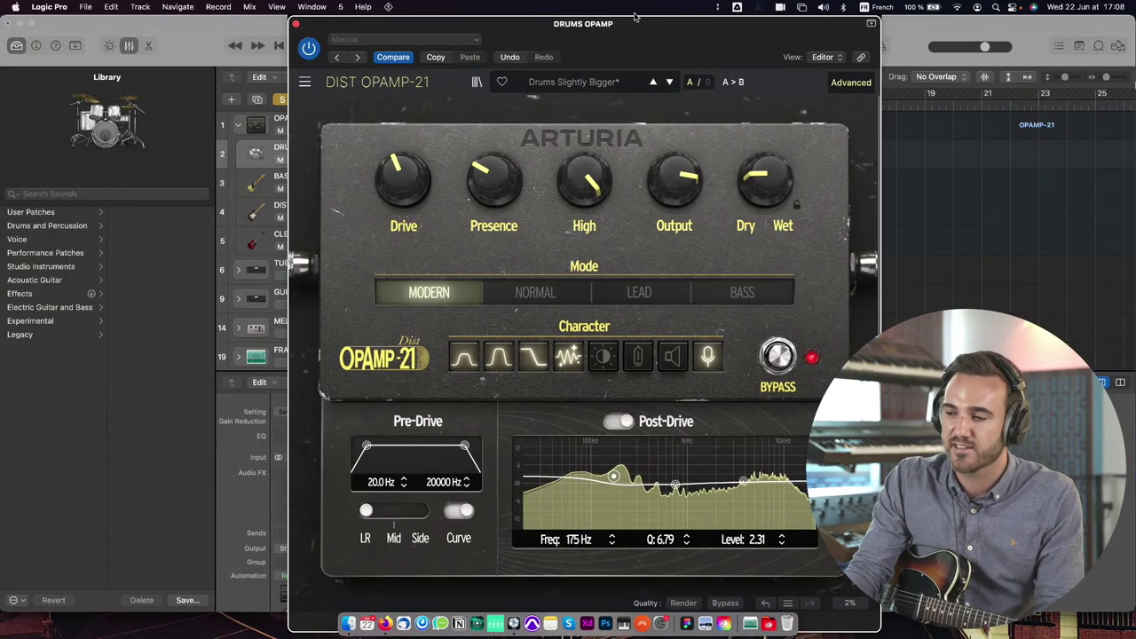
pyautogui.moveTo(583, 28); pyautogui.dragTo(299, 29)
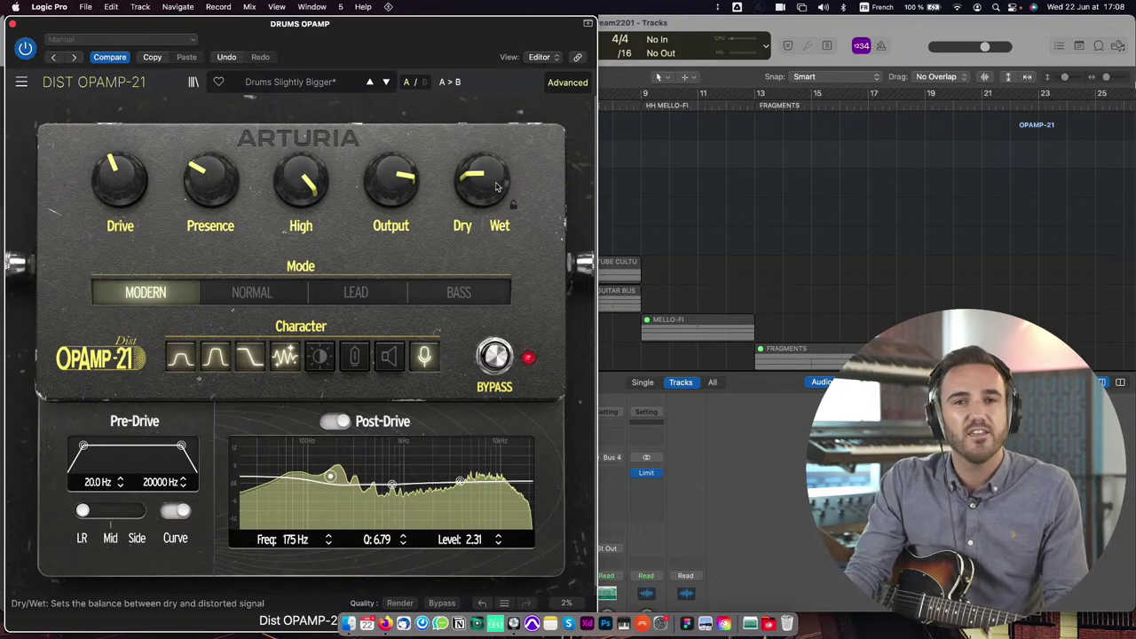
pyautogui.click(13, 24)
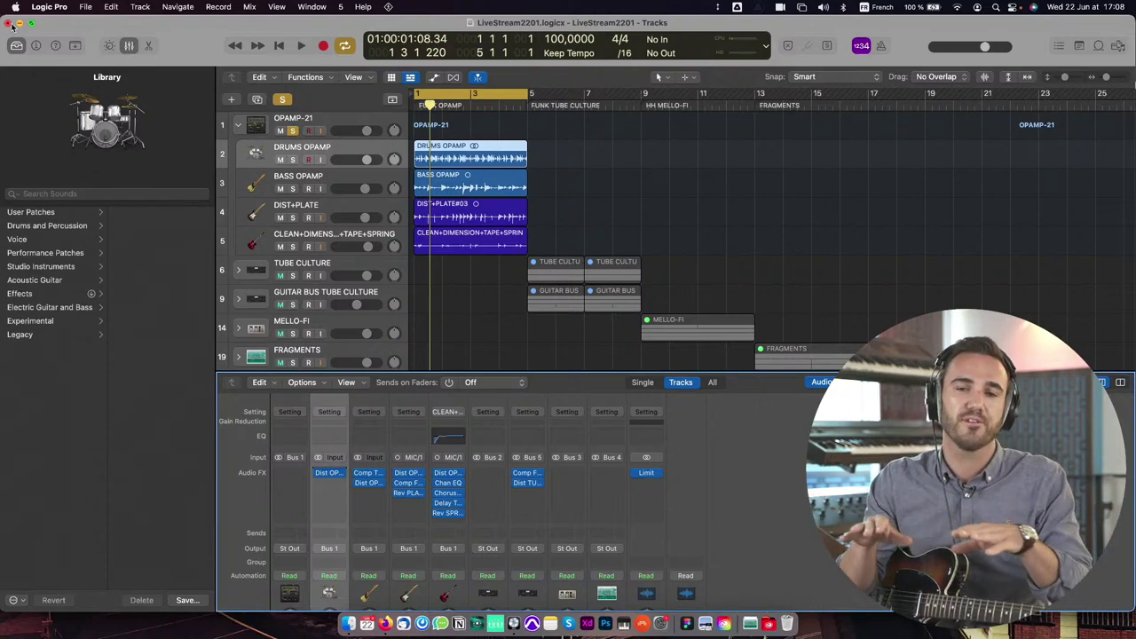
pyautogui.click(330, 475)
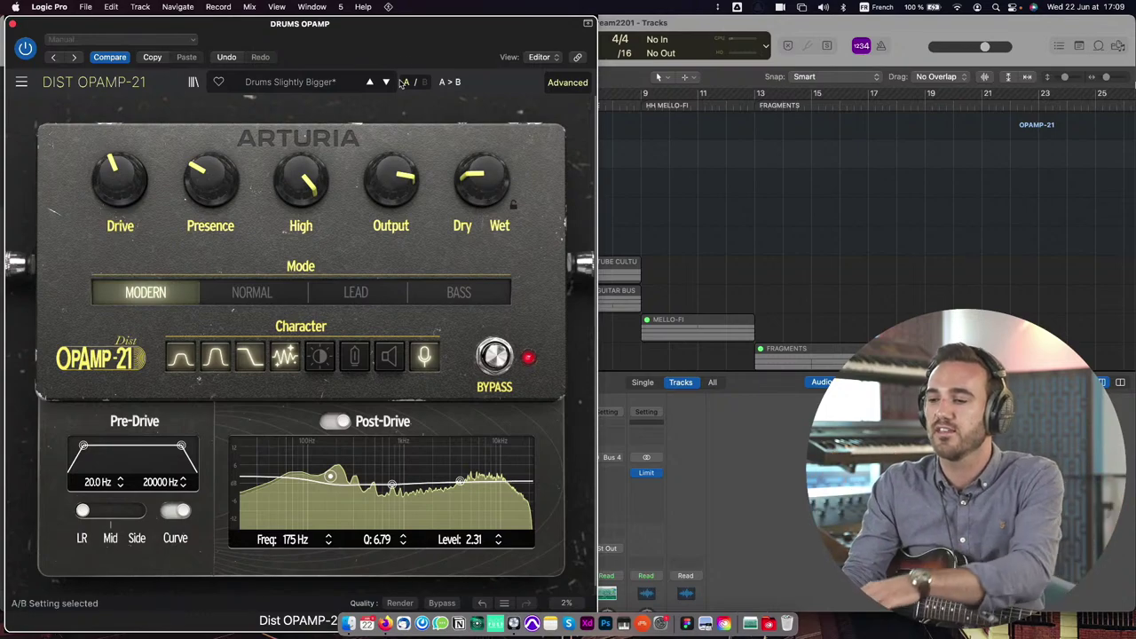
# Step: Turn the drums distortion's Dry/Wet toward wet and show the Library beside the plugin
pyautogui.moveTo(379, 45); pyautogui.dragTo(292, 59)
pyautogui.moveTo(484, 182); pyautogui.dragTo(473, 192)
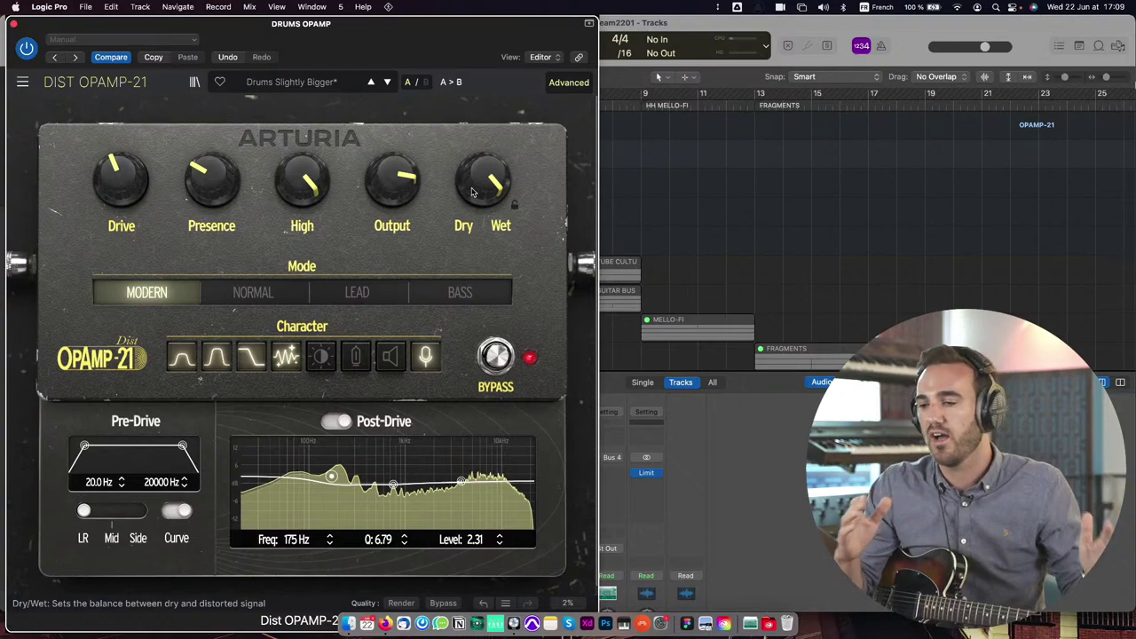
pyautogui.press('y')
pyautogui.moveTo(352, 29); pyautogui.dragTo(295, 31)
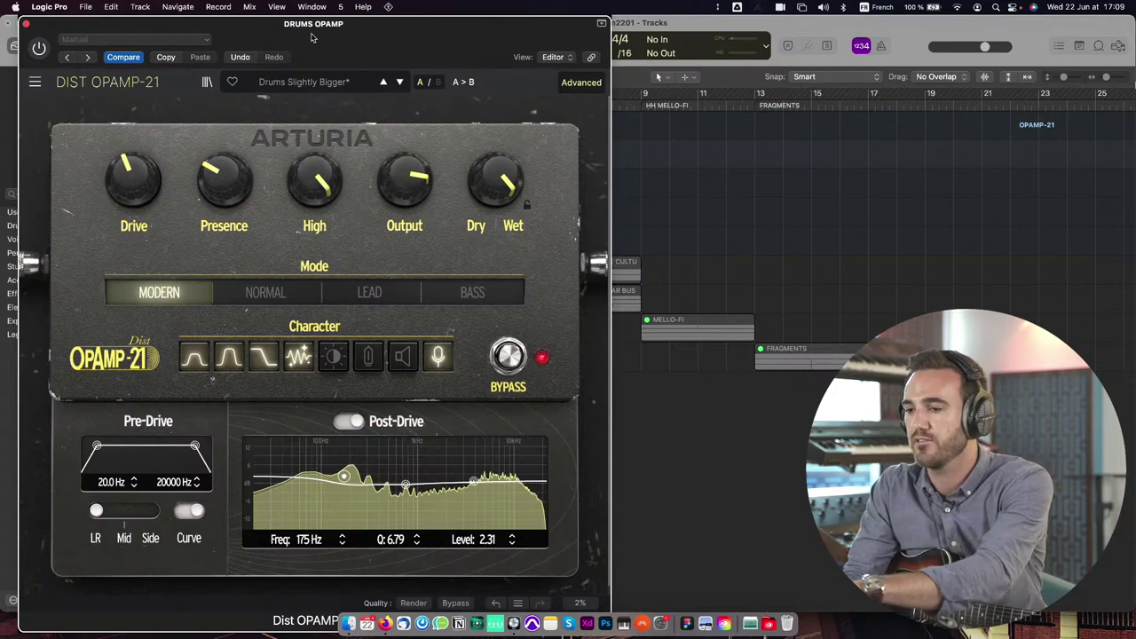
pyautogui.moveTo(312, 37); pyautogui.dragTo(305, 35)
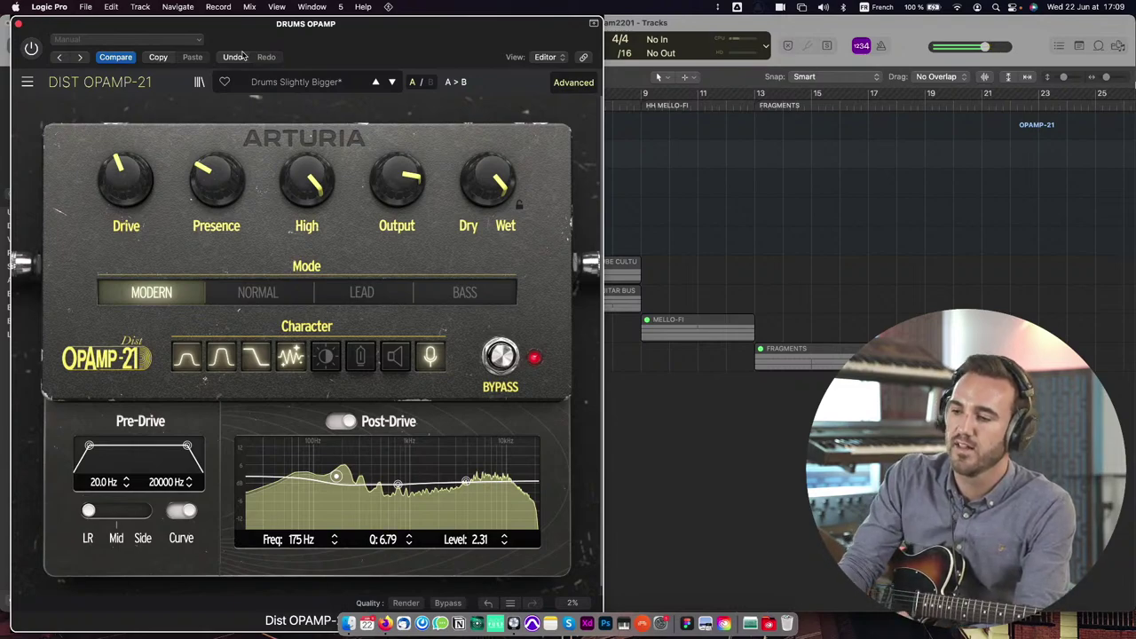
# Step: Re-enable the drums' Dist OPAMP-21 and raise Drive from 42.0 % to 50.4 %
pyautogui.click(30, 49)
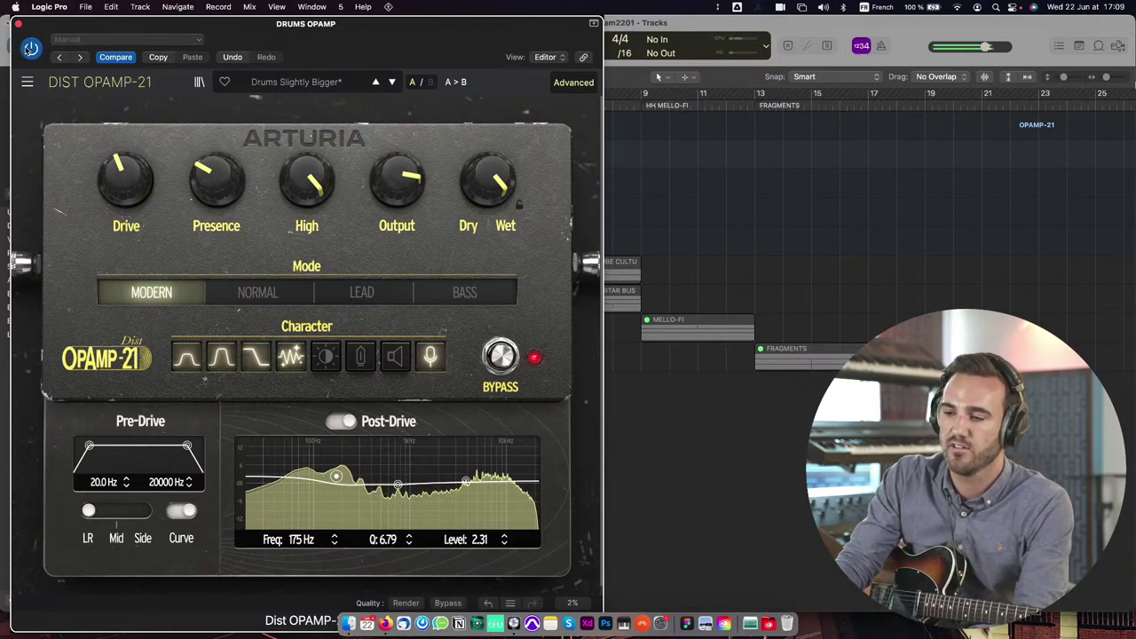
pyautogui.moveTo(160, 177)
pyautogui.moveTo(126, 191); pyautogui.dragTo(127, 173)
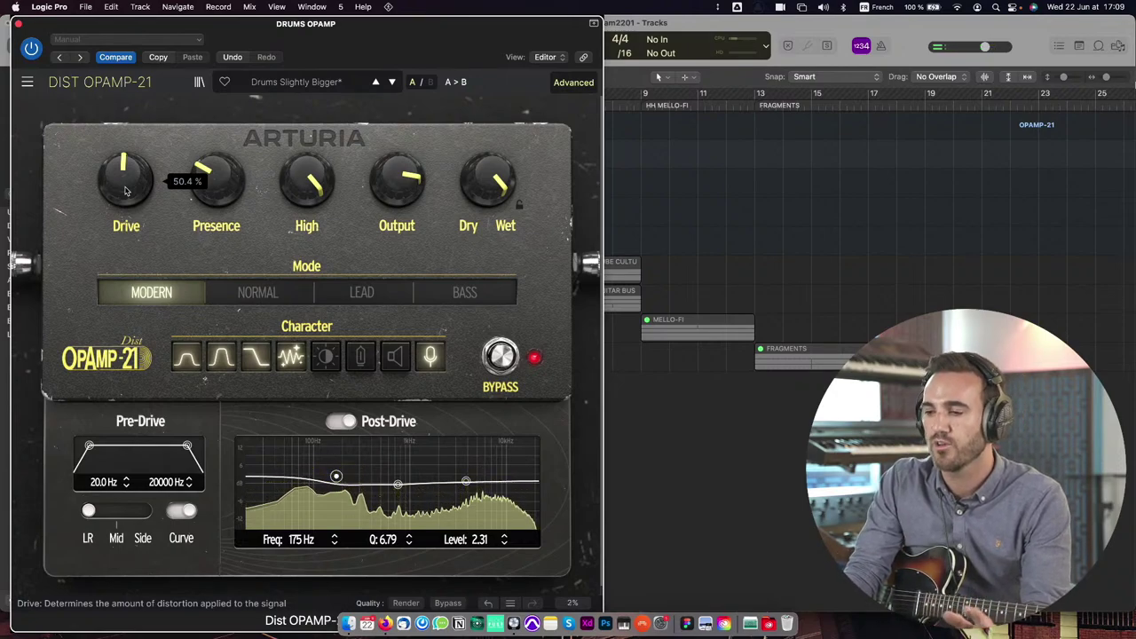
pyautogui.scroll(-5, 488, 180)
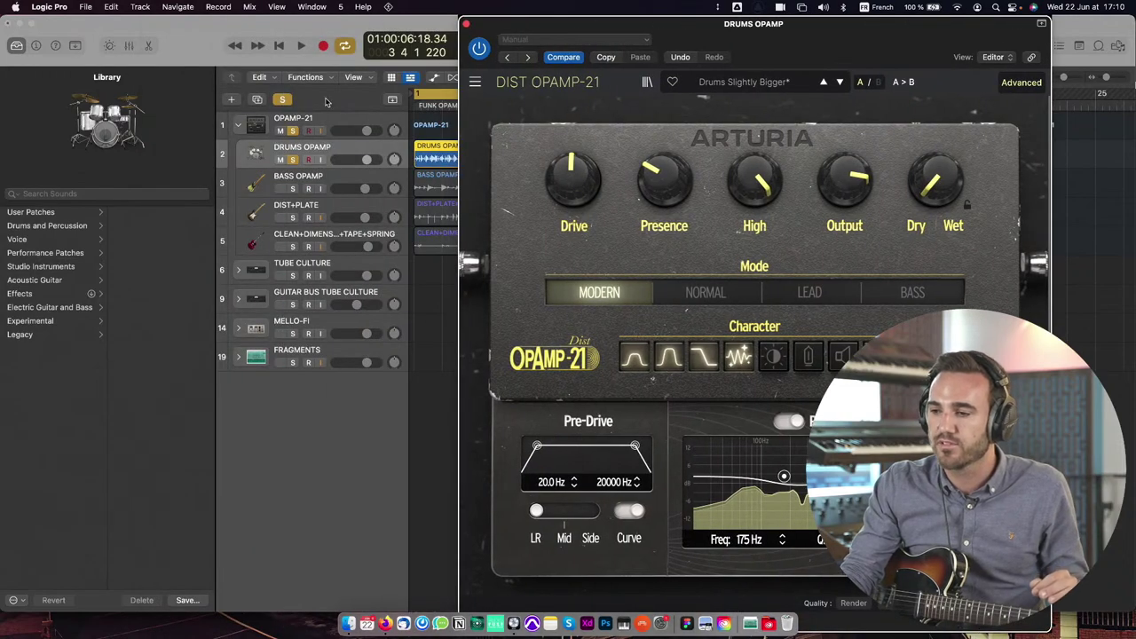
# Step: Show the mixer, select the DRUMS OPAMP track, and move its plugin window left
pyautogui.click(130, 48)
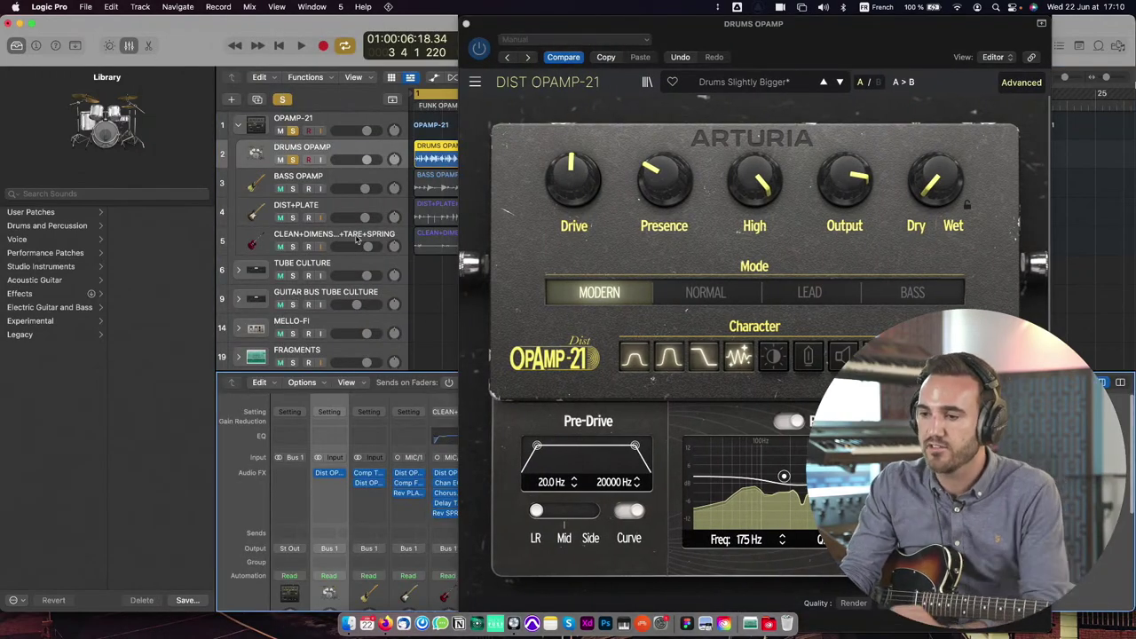
pyautogui.click(311, 126)
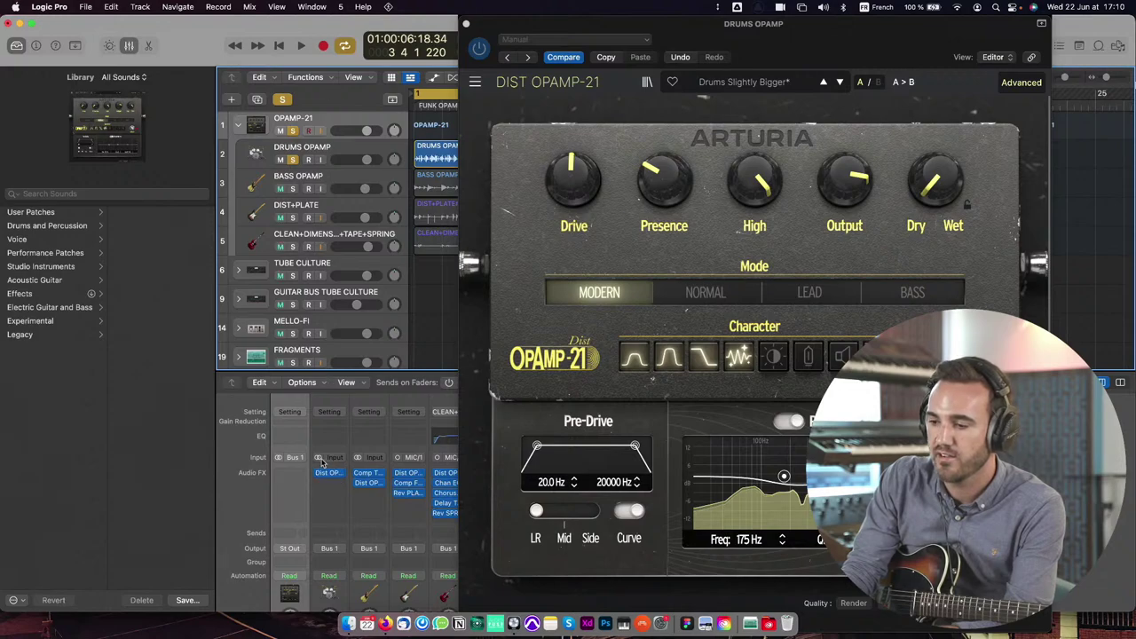
pyautogui.click(319, 153)
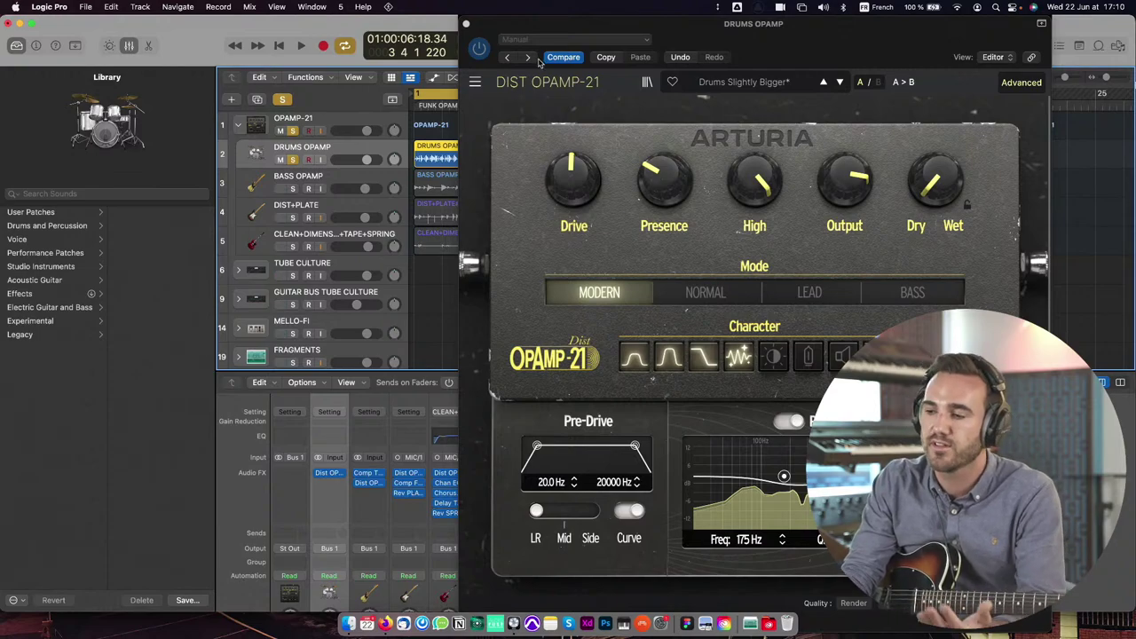
pyautogui.moveTo(708, 26); pyautogui.dragTo(401, 11)
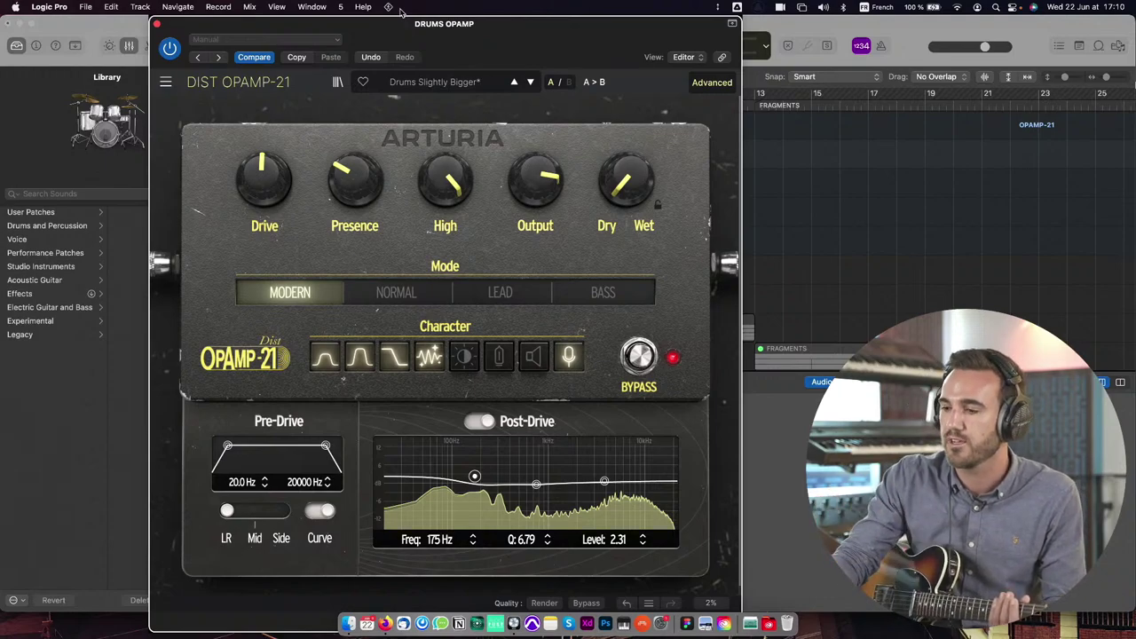
# Step: Raise Drive to about 73.6 %, set Dry/Wet to 29.6 %, and boost the 185 Hz Post-Drive band to 3.27
pyautogui.moveTo(626, 182)
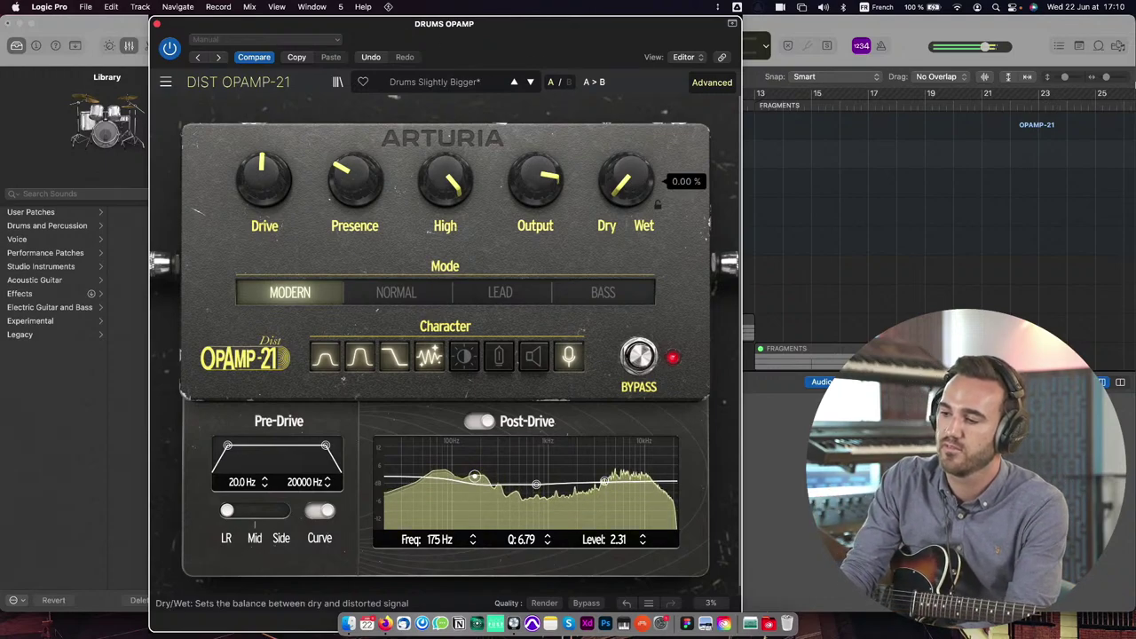
pyautogui.moveTo(626, 182); pyautogui.dragTo(626, 161)
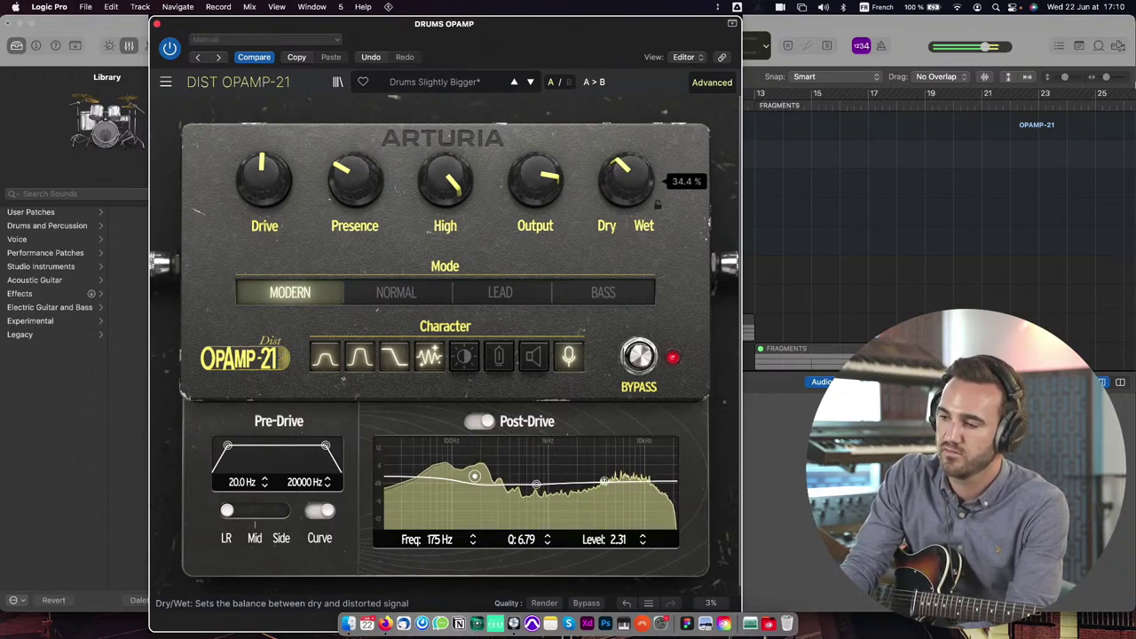
pyautogui.moveTo(633, 186); pyautogui.dragTo(632, 183)
pyautogui.moveTo(475, 477); pyautogui.dragTo(477, 470)
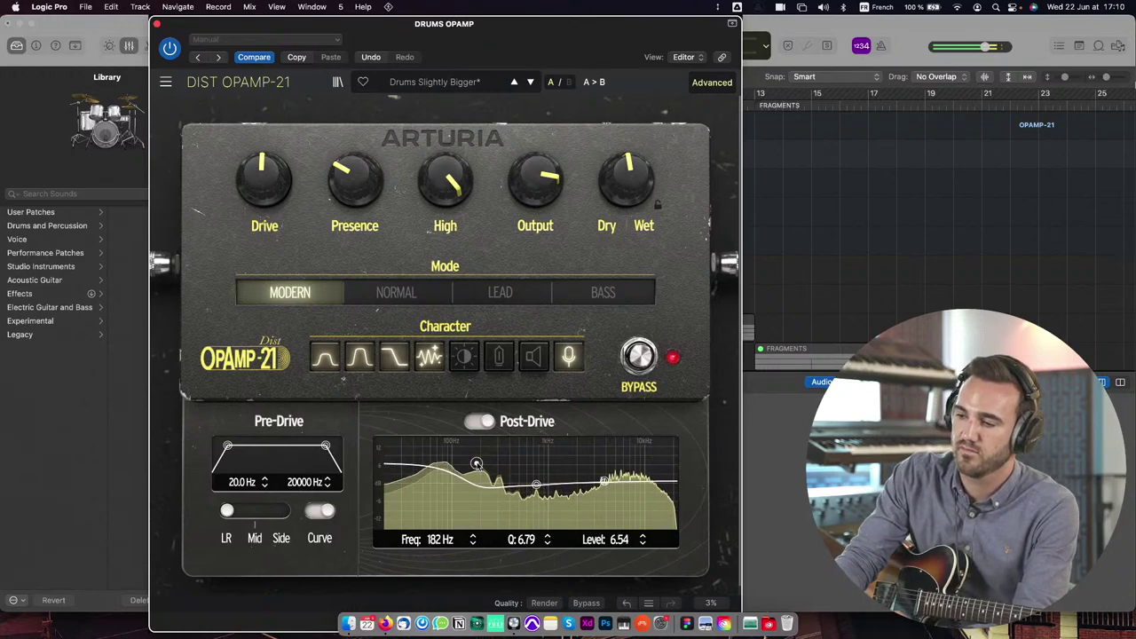
pyautogui.moveTo(264, 206); pyautogui.dragTo(264, 188)
pyautogui.moveTo(629, 187)
pyautogui.mouseDown()
pyautogui.moveTo(630, 171)
pyautogui.moveTo(630, 209)
pyautogui.moveTo(628, 183)
pyautogui.mouseUp()
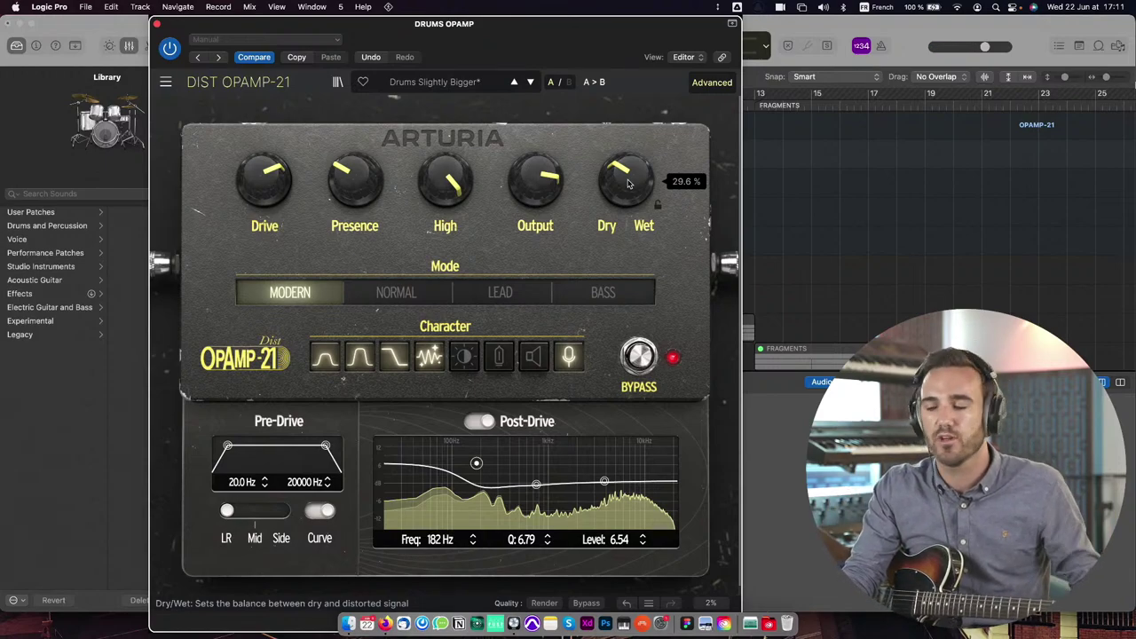
pyautogui.moveTo(477, 464); pyautogui.dragTo(477, 475)
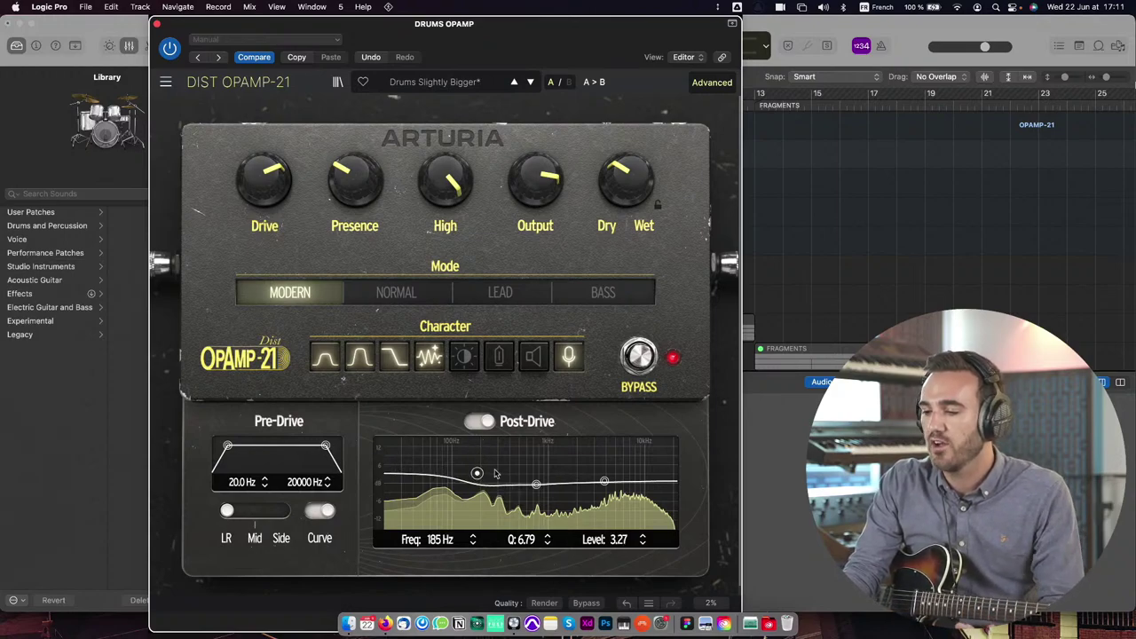
# Step: Move the OpAmp-21 window further left and keep the Pre-Drive cuts at 20 Hz and 20000 Hz
pyautogui.click(706, 81)
pyautogui.moveTo(524, 29); pyautogui.dragTo(400, 30)
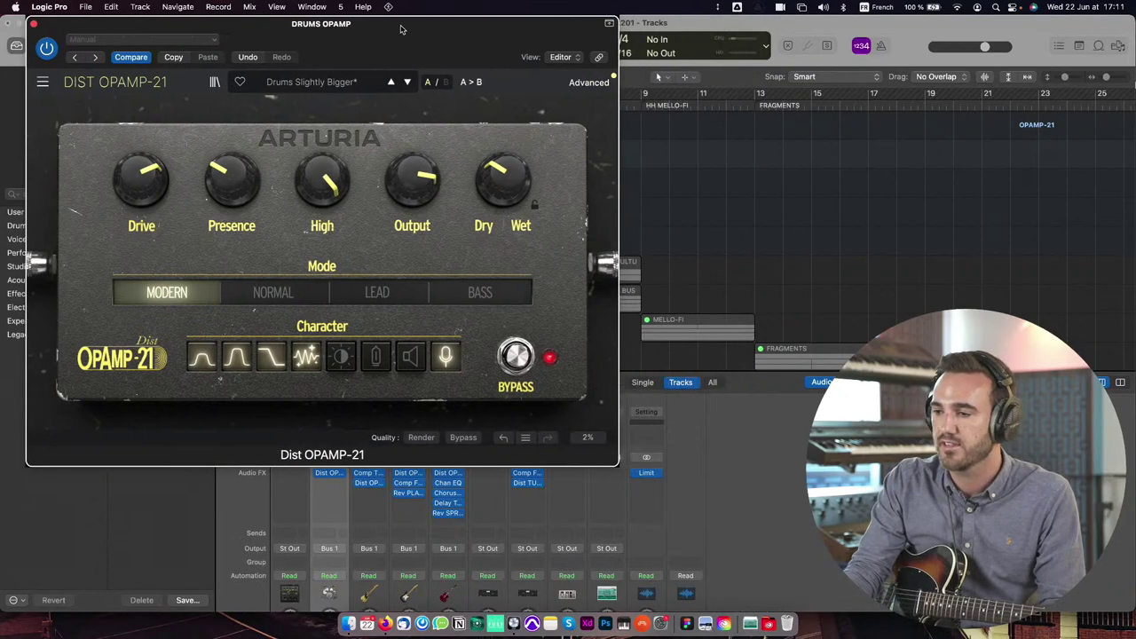
pyautogui.click(586, 82)
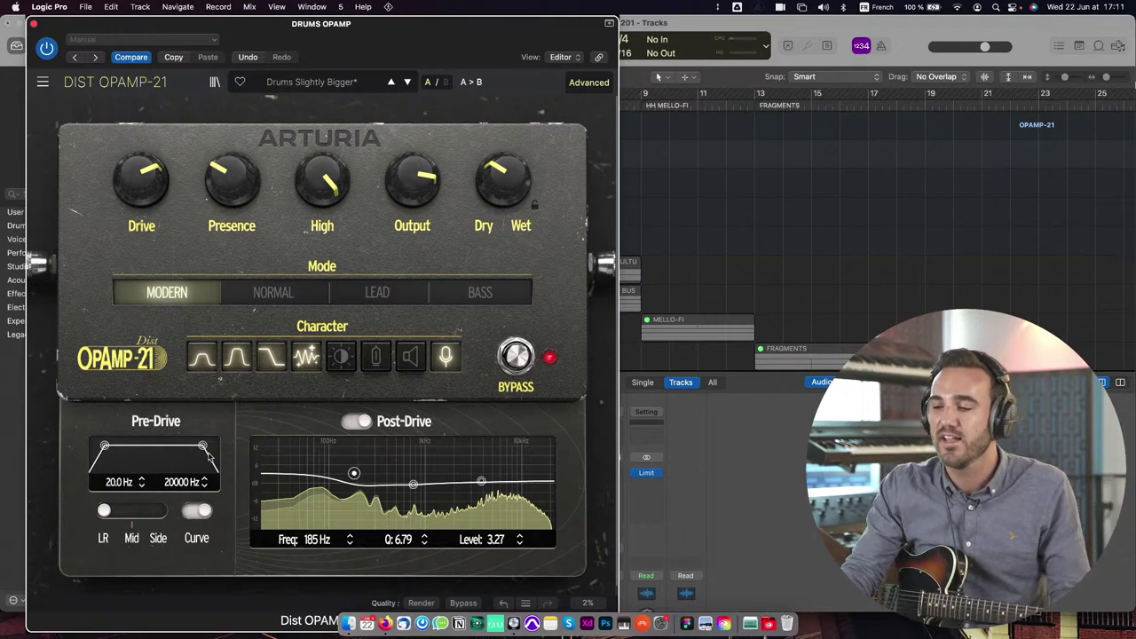
pyautogui.moveTo(106, 447)
pyautogui.mouseDown()
pyautogui.moveTo(150, 446)
pyautogui.moveTo(104, 446)
pyautogui.mouseUp()
pyautogui.moveTo(202, 447); pyautogui.dragTo(227, 453)
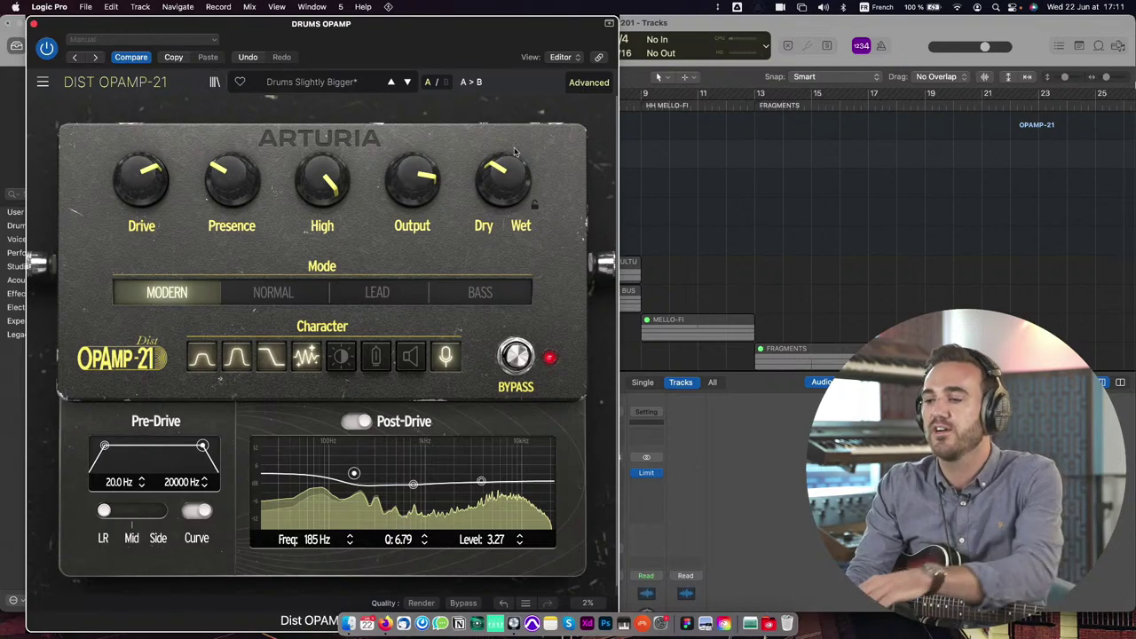
# Step: Audition Normal, Lead and Bass modes on the drums OpAmp-21, return to Modern, and set dry/wet to about 33%
pyautogui.doubleClick(502, 178)
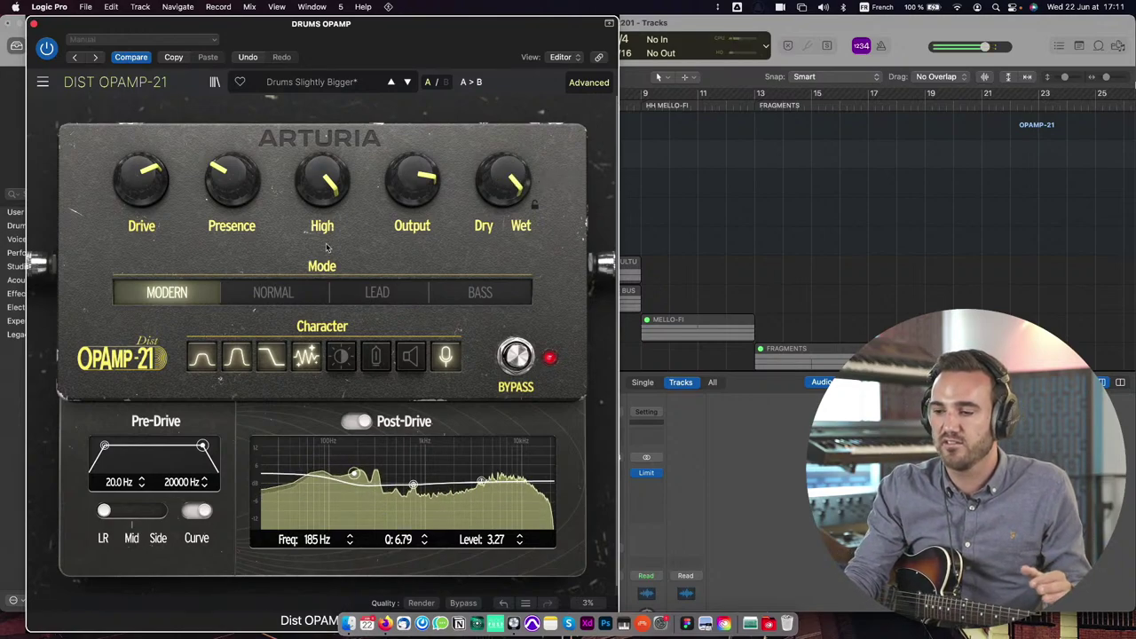
pyautogui.click(275, 292)
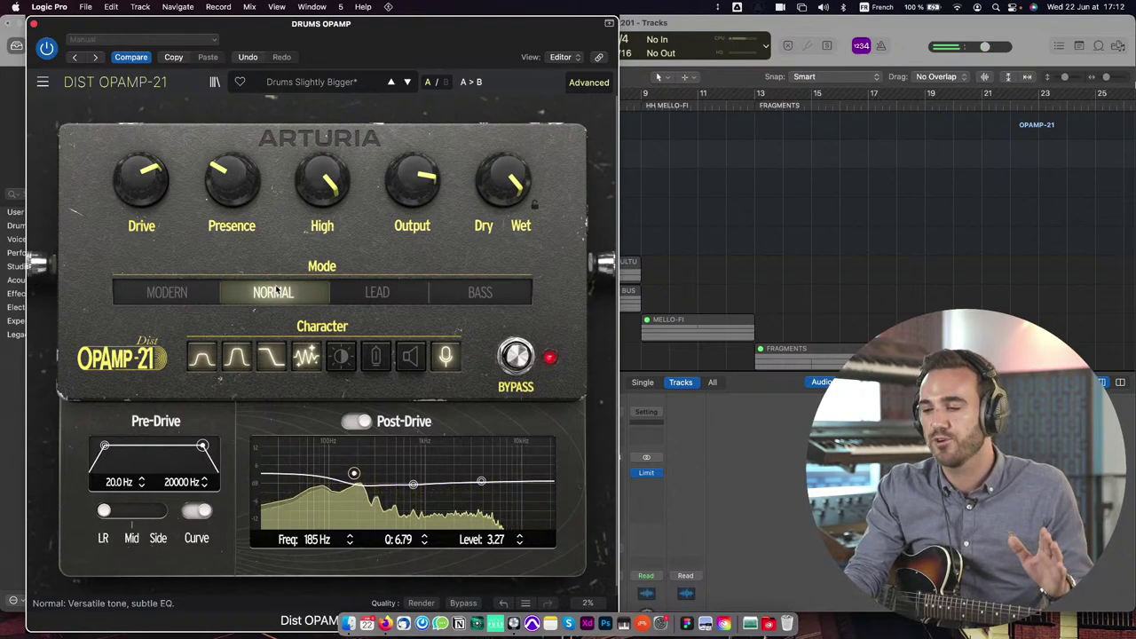
pyautogui.click(391, 295)
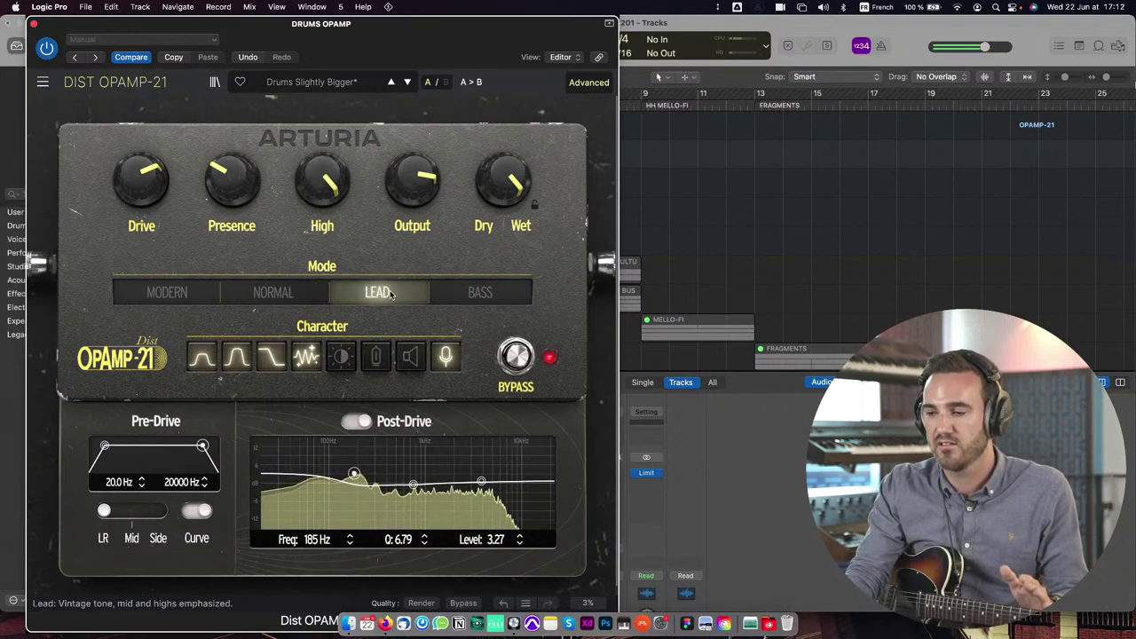
pyautogui.click(475, 294)
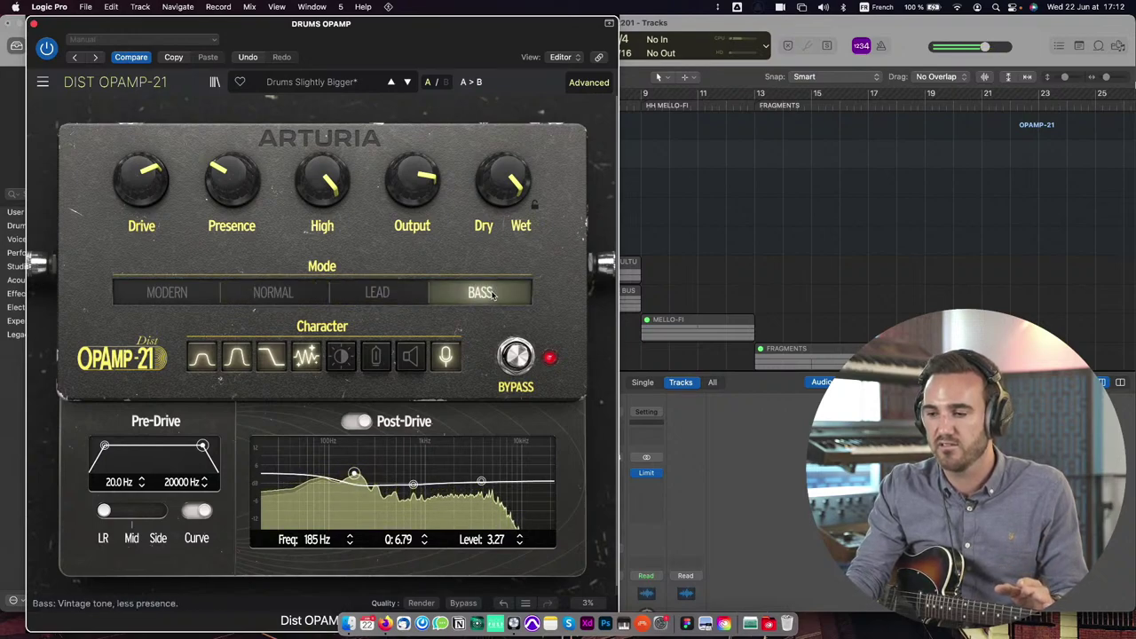
pyautogui.click(286, 297)
pyautogui.click(163, 299)
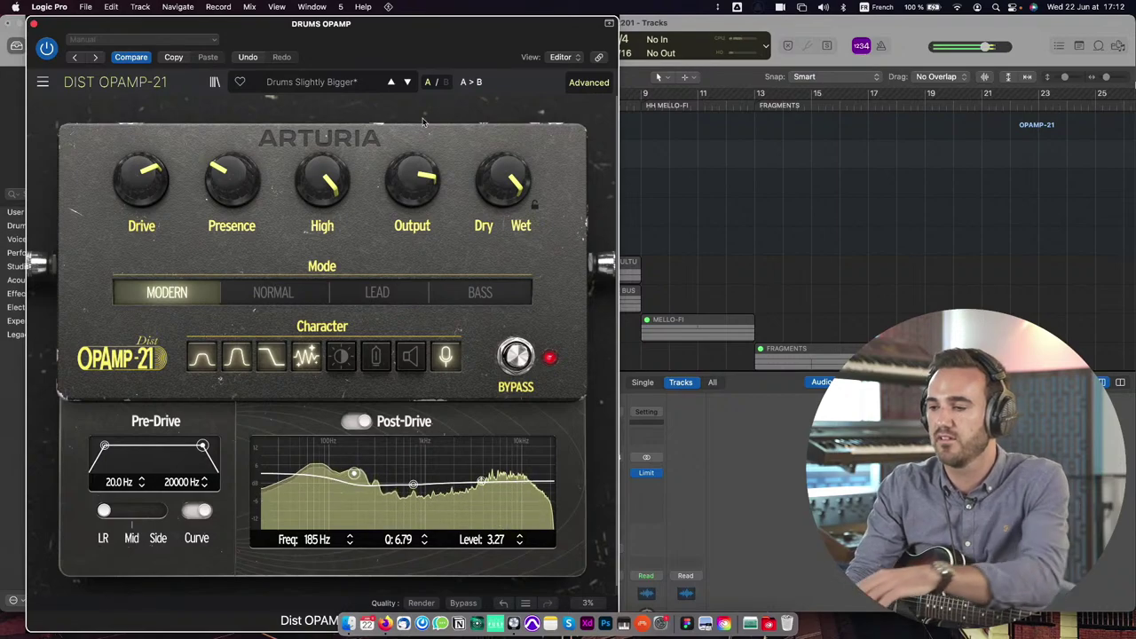
pyautogui.moveTo(505, 181); pyautogui.dragTo(504, 249)
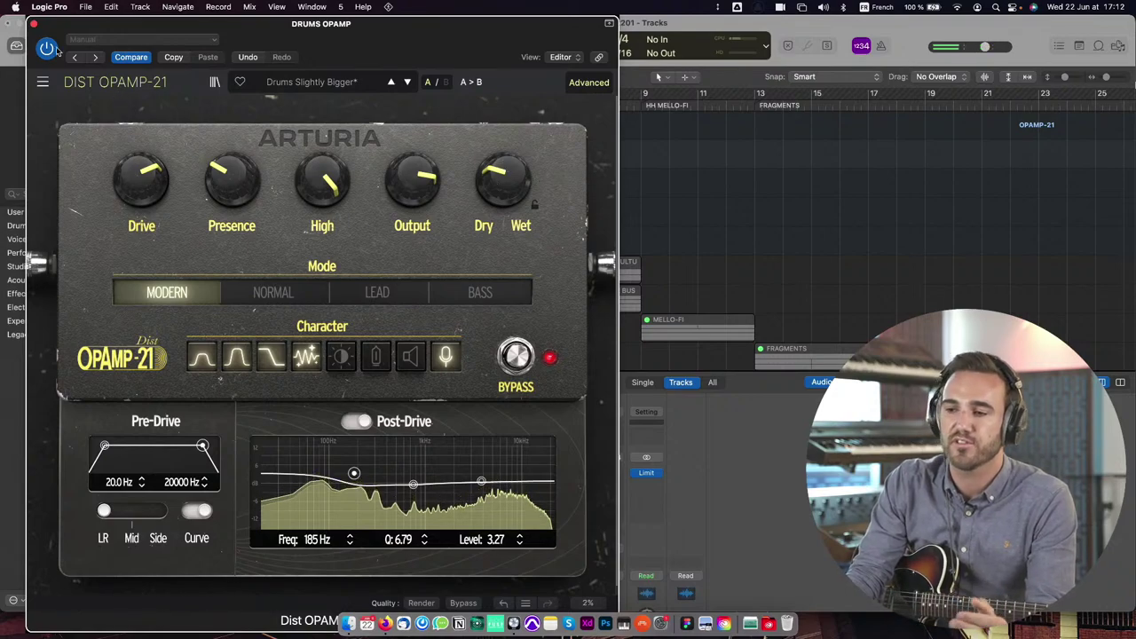
# Step: Close the drums distortion plugin, solo the BASS OPAMP track and play it back briefly
pyautogui.click(33, 24)
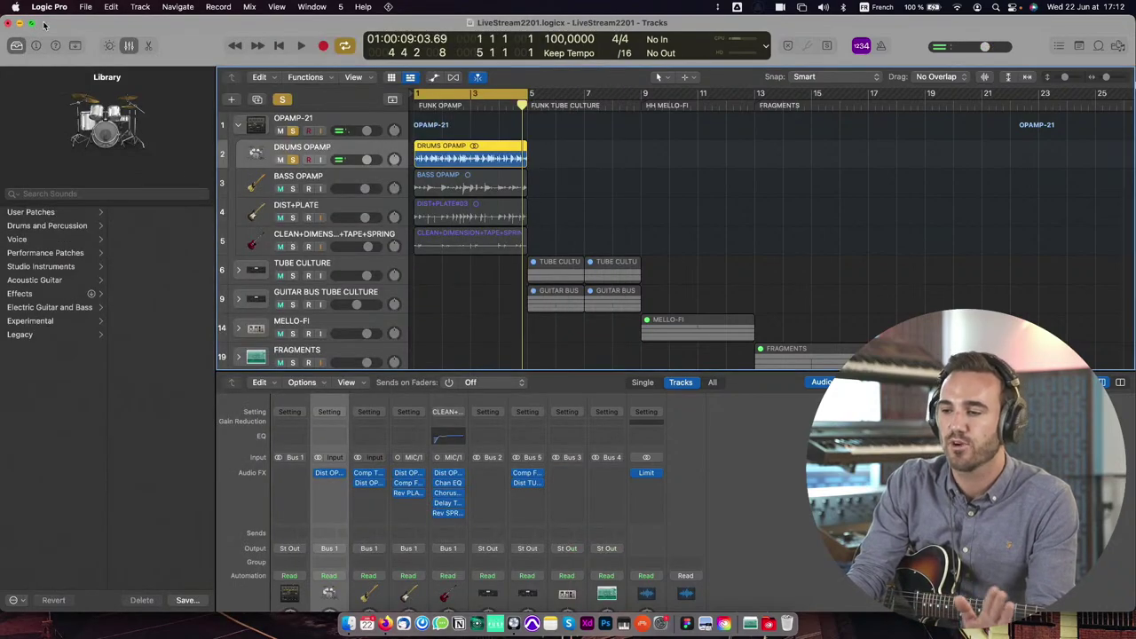
pyautogui.click(304, 176)
pyautogui.click(293, 189)
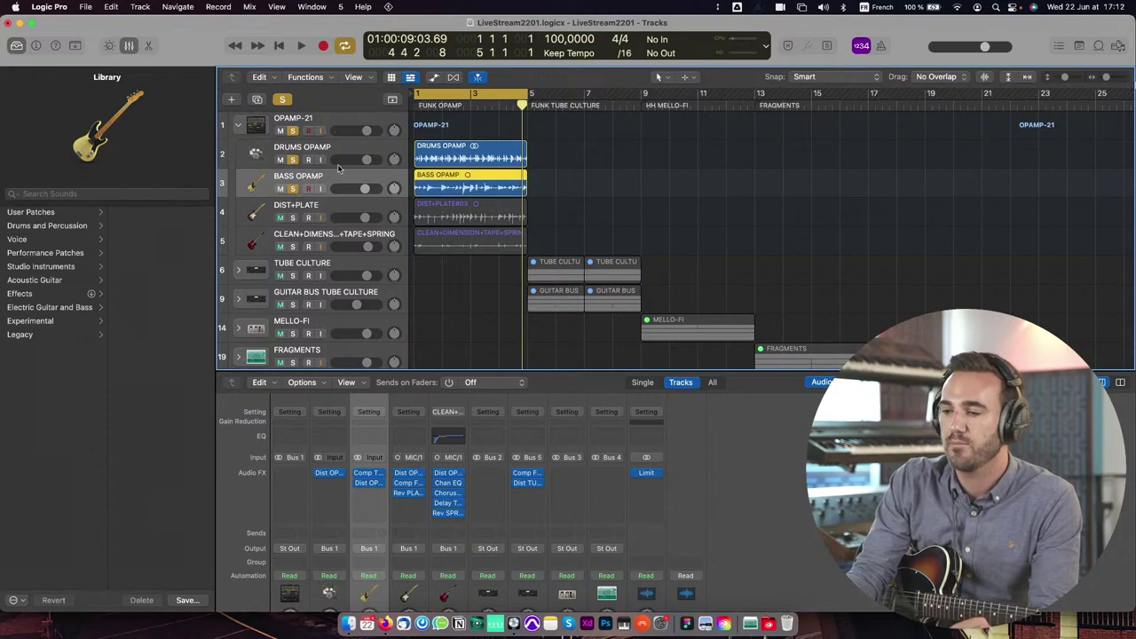
pyautogui.click(292, 157)
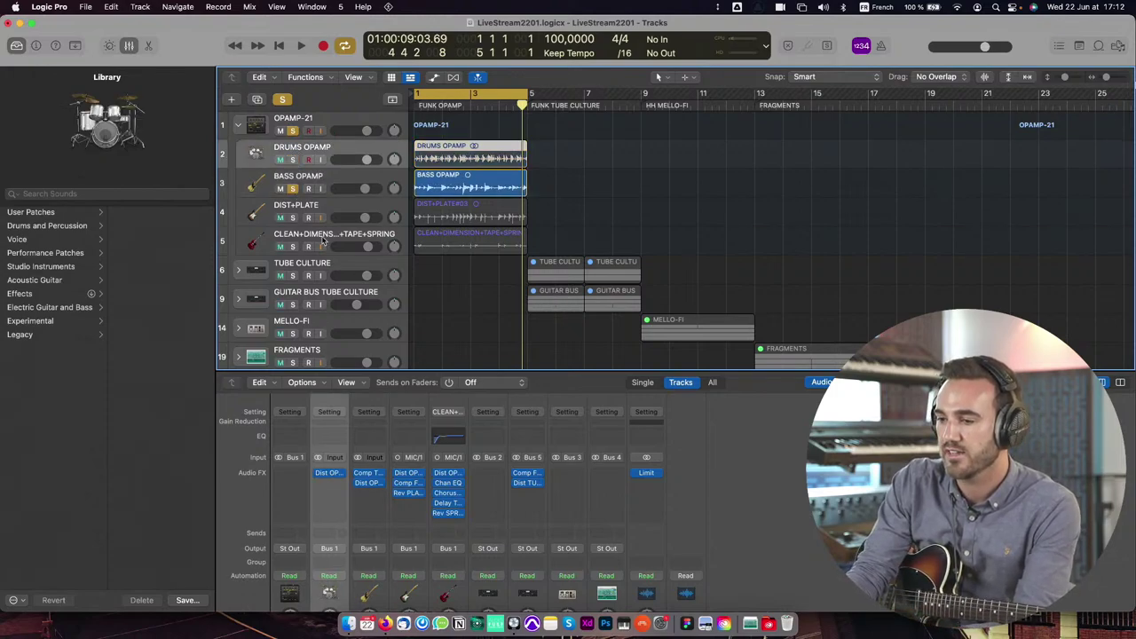
pyautogui.click(320, 180)
pyautogui.click(361, 484)
pyautogui.press('space')
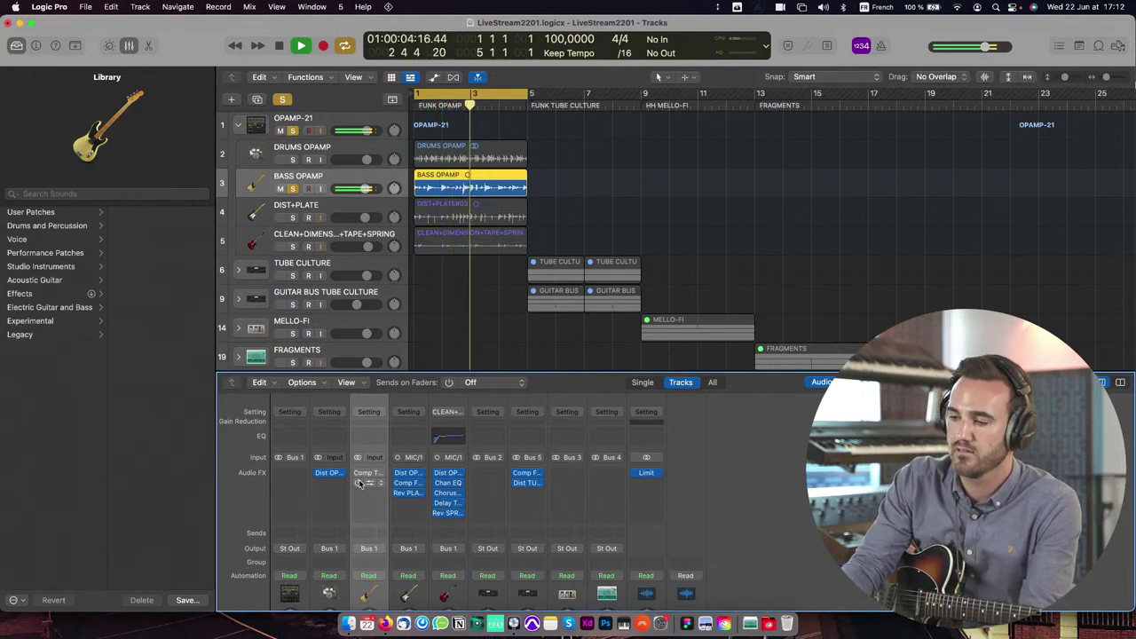
pyautogui.press('space')
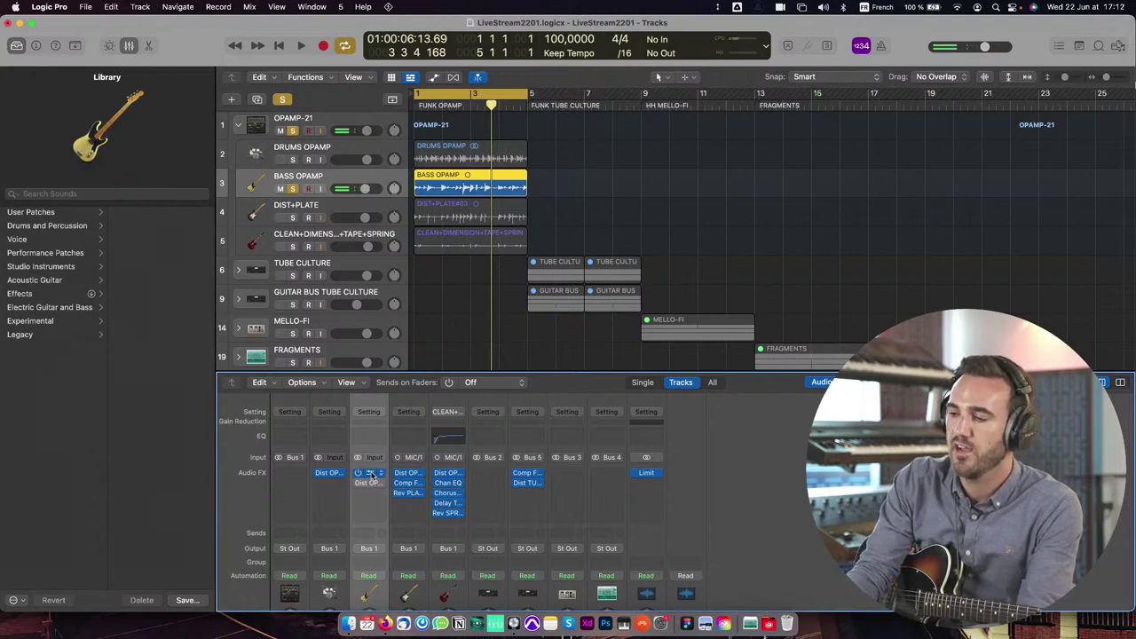
# Step: Check the bass compressor, then bring up the bass OpAmp-21 plugin at the top-left
pyautogui.click(368, 472)
pyautogui.moveTo(401, 178); pyautogui.dragTo(53, 29)
pyautogui.click(13, 23)
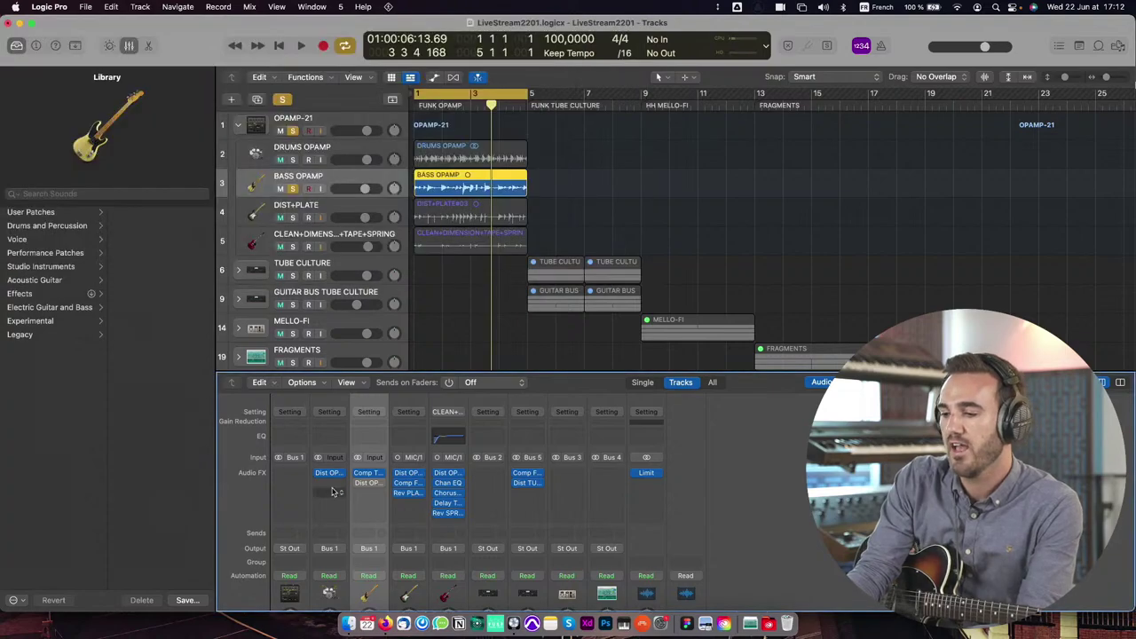
pyautogui.click(370, 484)
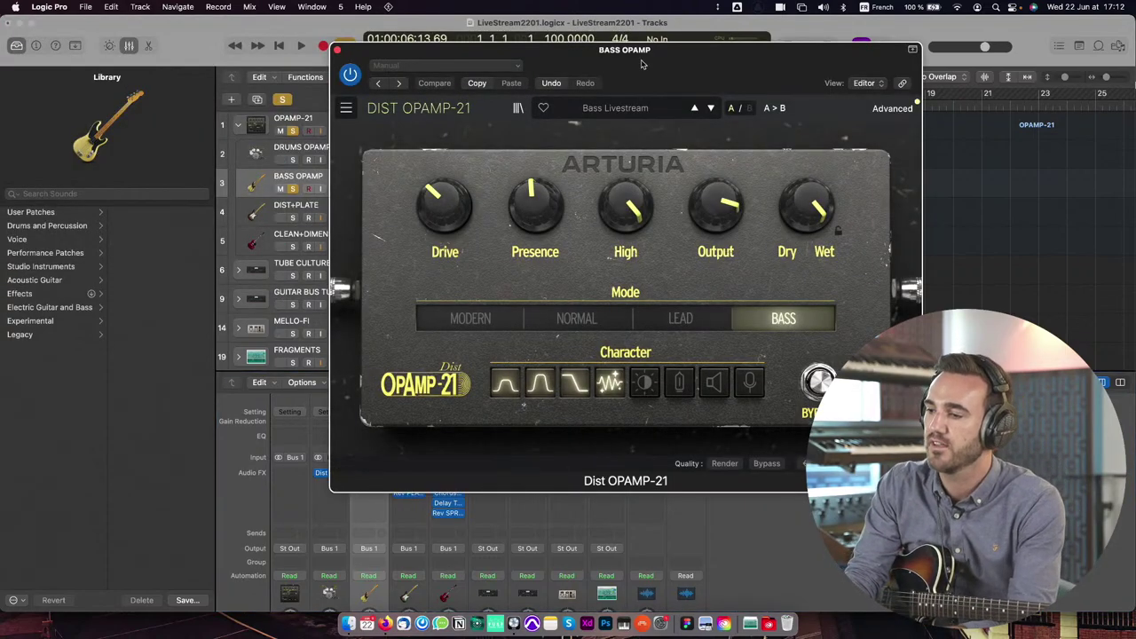
pyautogui.moveTo(643, 64); pyautogui.dragTo(328, 38)
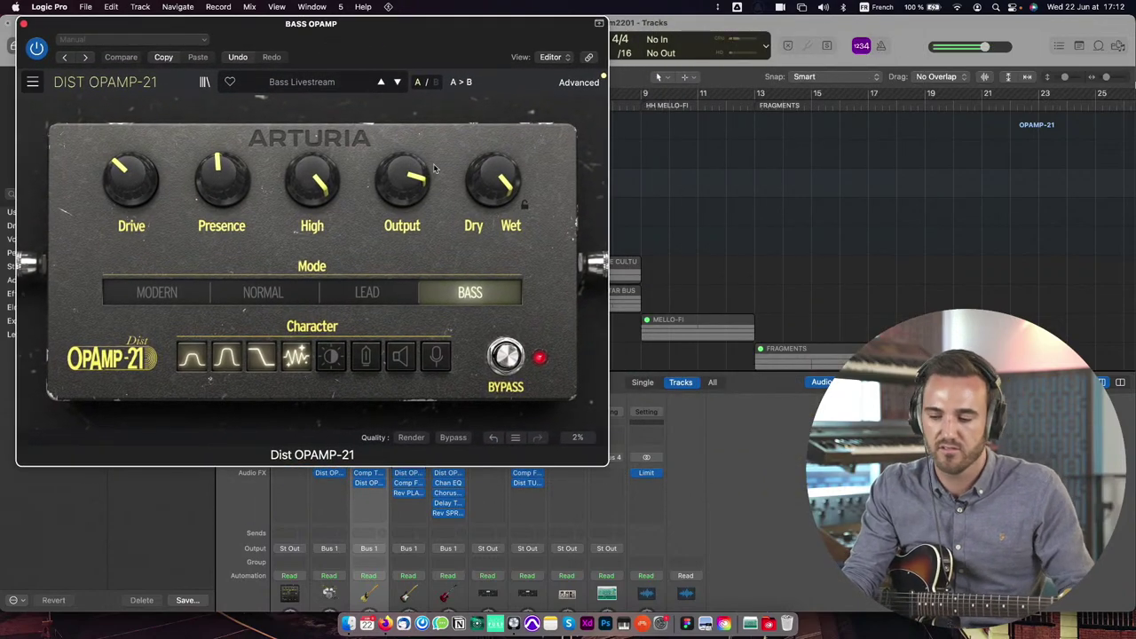
# Step: Compare the bass distortion fully dry versus fully wet and raise its drive to 66.8%
pyautogui.moveTo(477, 184)
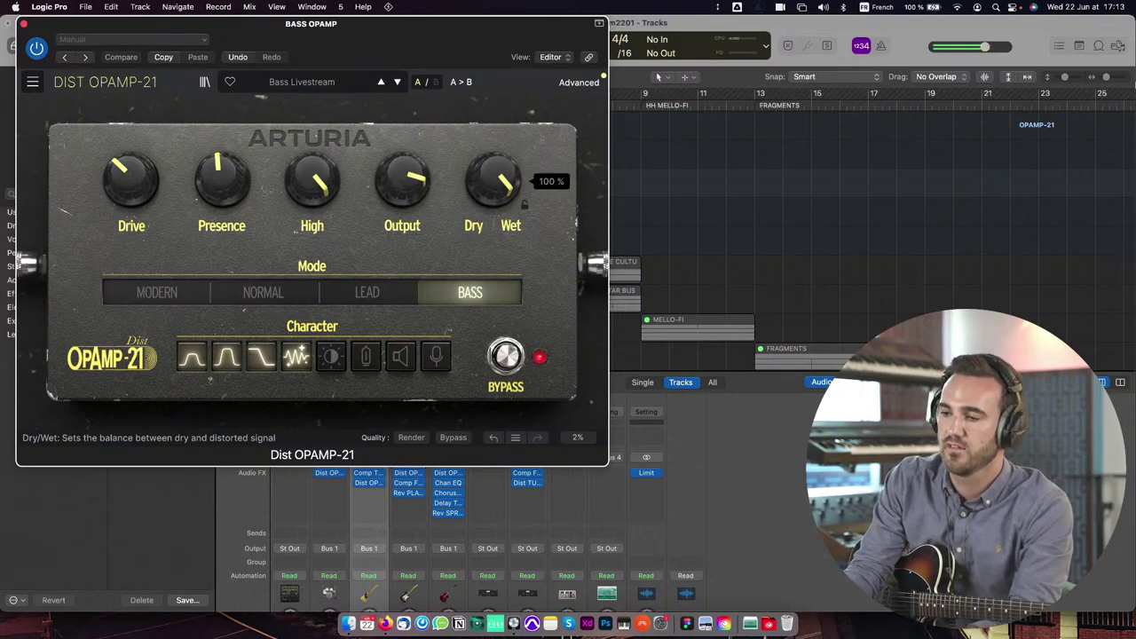
pyautogui.moveTo(495, 182); pyautogui.dragTo(495, 235)
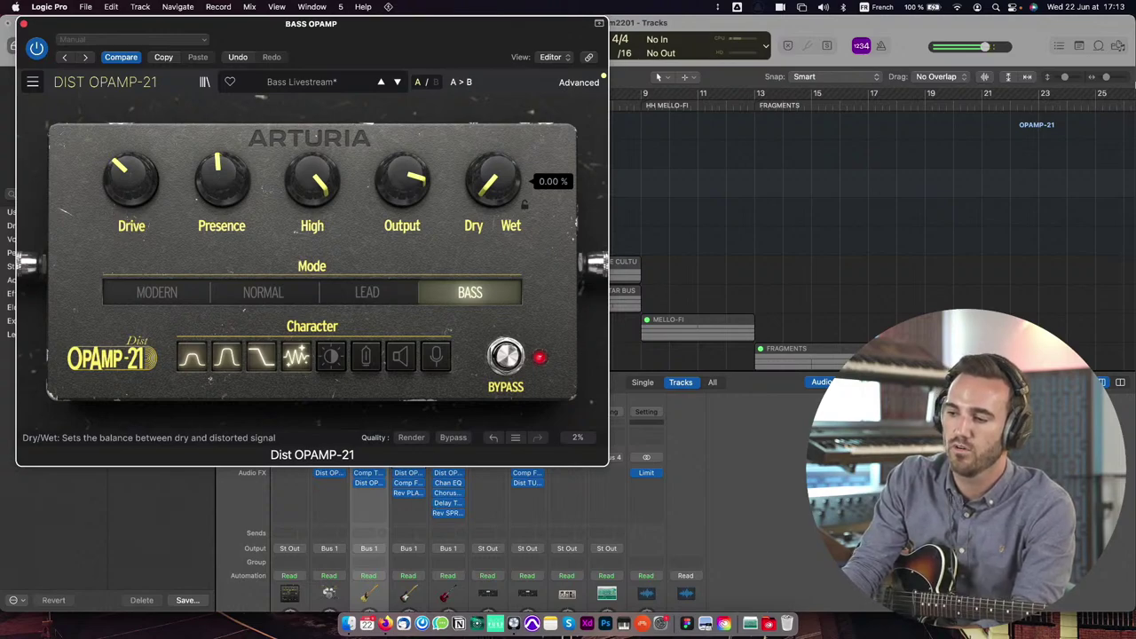
pyautogui.moveTo(495, 235); pyautogui.dragTo(495, 182)
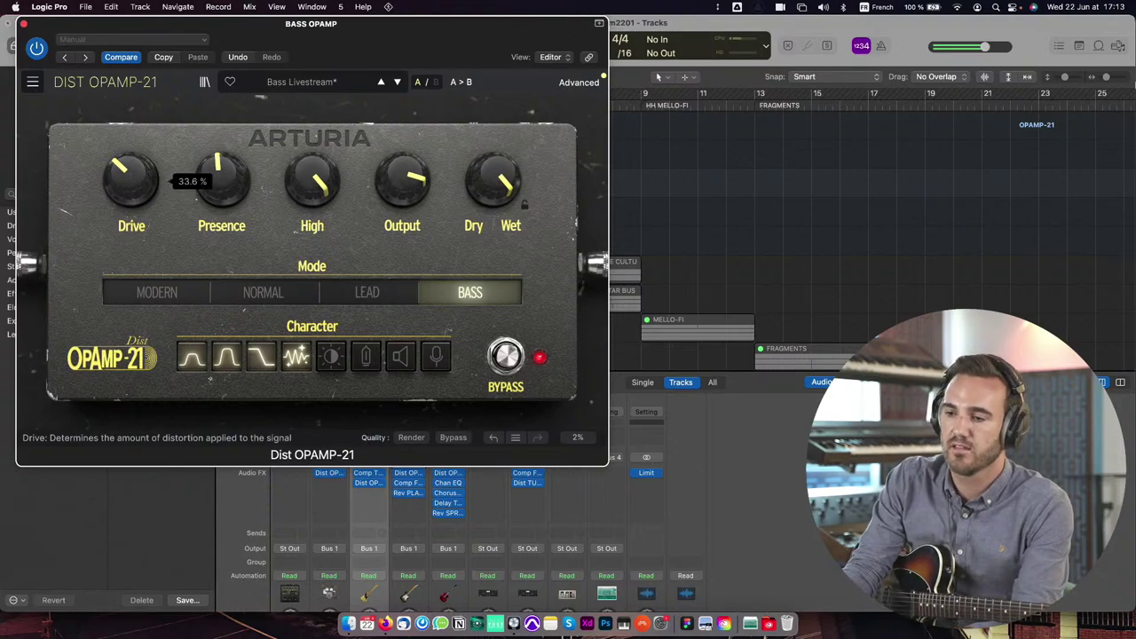
pyautogui.moveTo(131, 177)
pyautogui.mouseDown()
pyautogui.moveTo(130, 144)
pyautogui.moveTo(131, 172)
pyautogui.mouseUp()
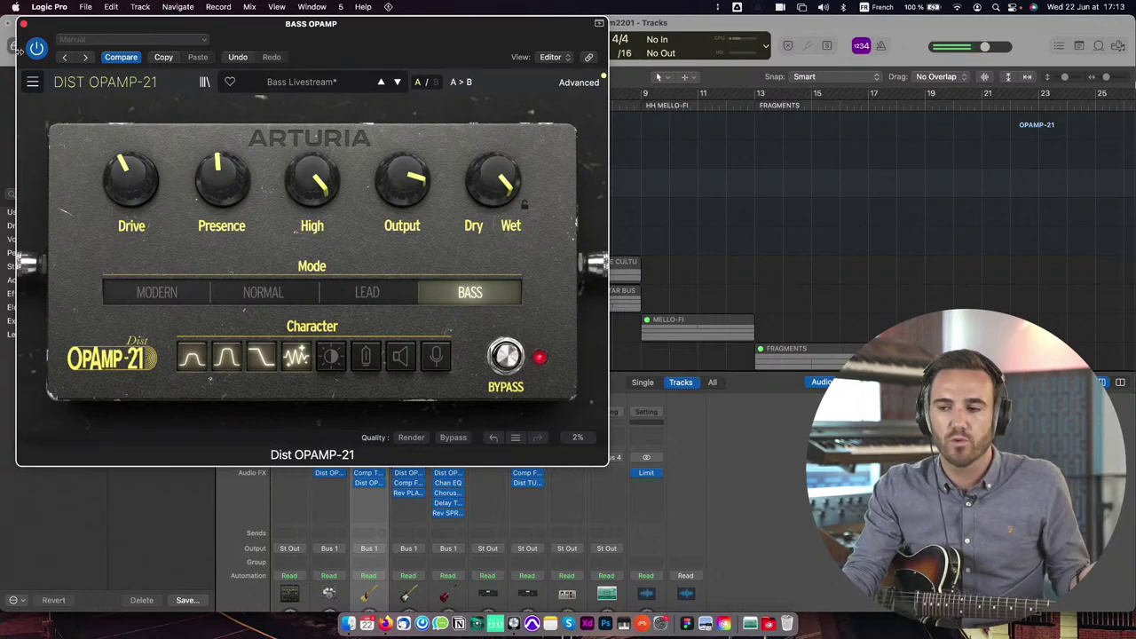
# Step: Restore the mixer strips, close the sound library, and close the Bass OPAMP plugin window
pyautogui.moveTo(112, 24); pyautogui.dragTo(237, 124)
pyautogui.click(131, 46)
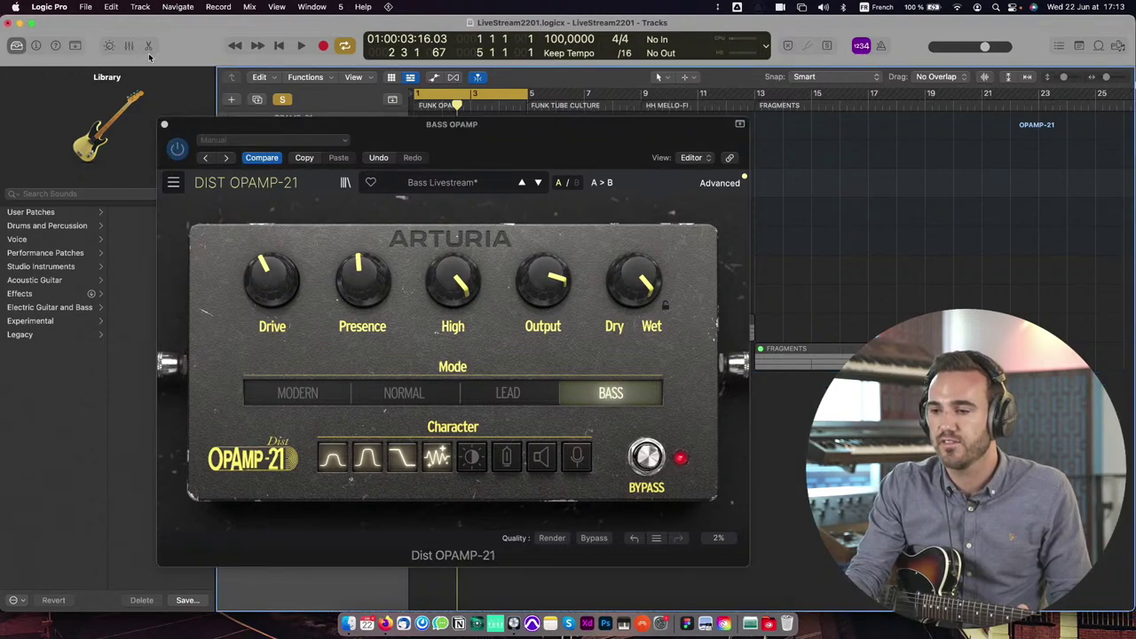
pyautogui.moveTo(251, 122); pyautogui.dragTo(193, 78)
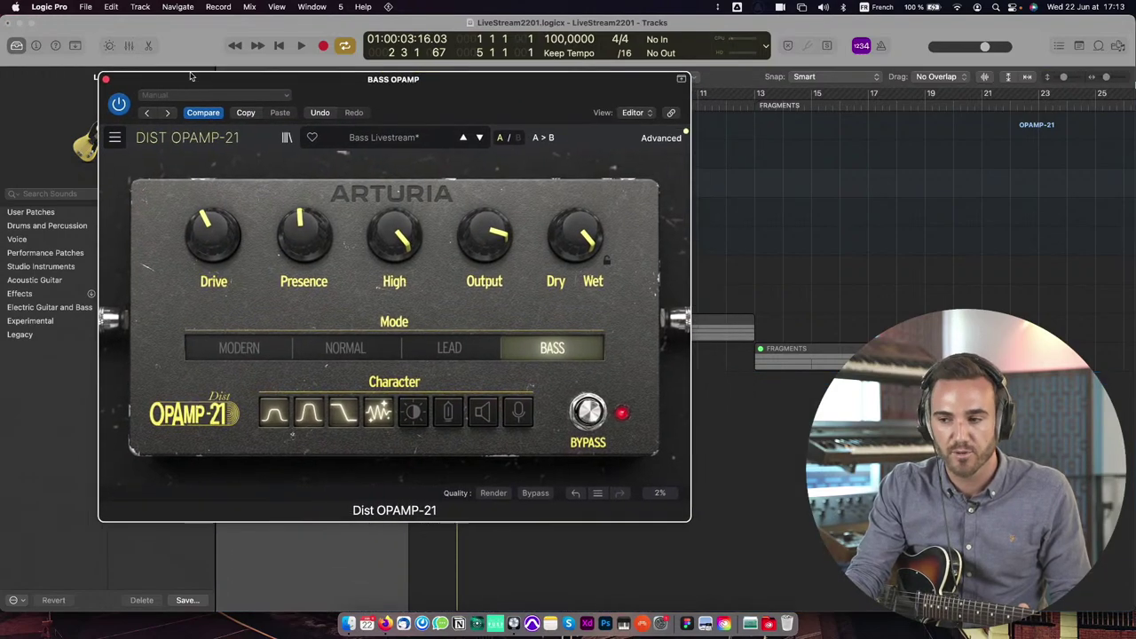
pyautogui.click(130, 46)
pyautogui.click(16, 45)
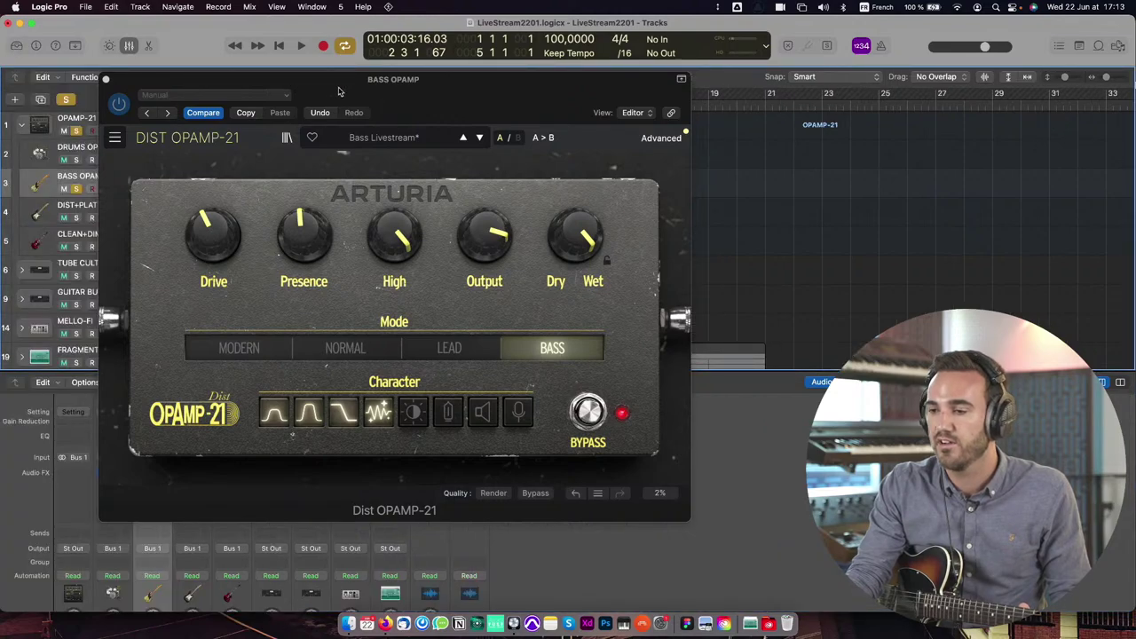
pyautogui.moveTo(341, 90); pyautogui.dragTo(276, 32)
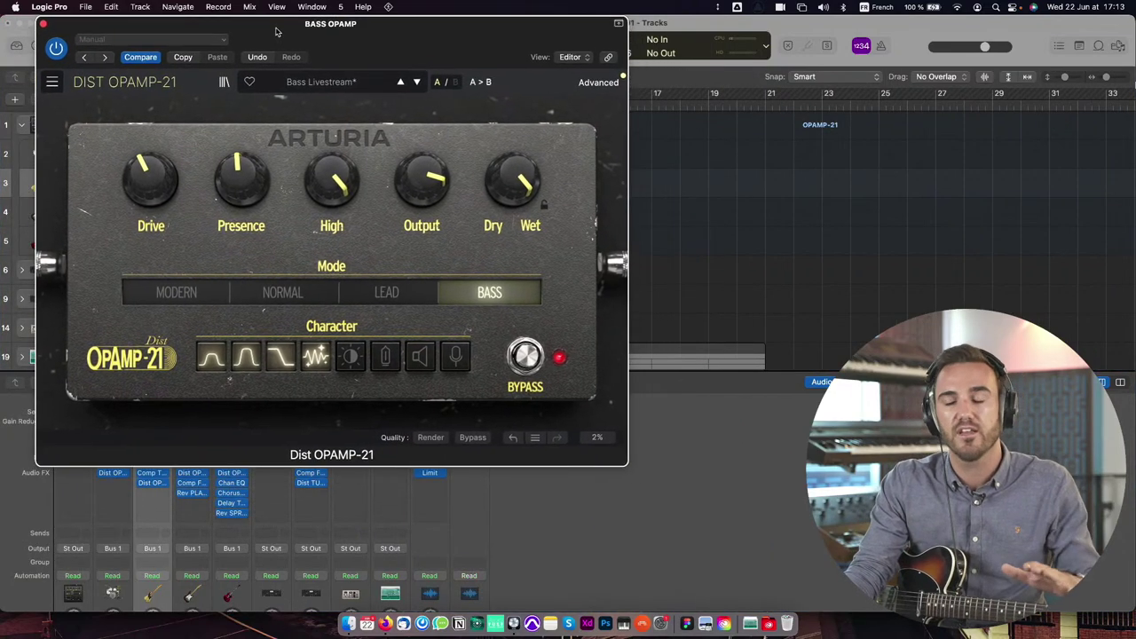
pyautogui.click(44, 24)
# Step: Solo DRUMS OPAMP, DIST+PLATE and CLEAN+DIMENSION and start loop playback
pyautogui.click(86, 205)
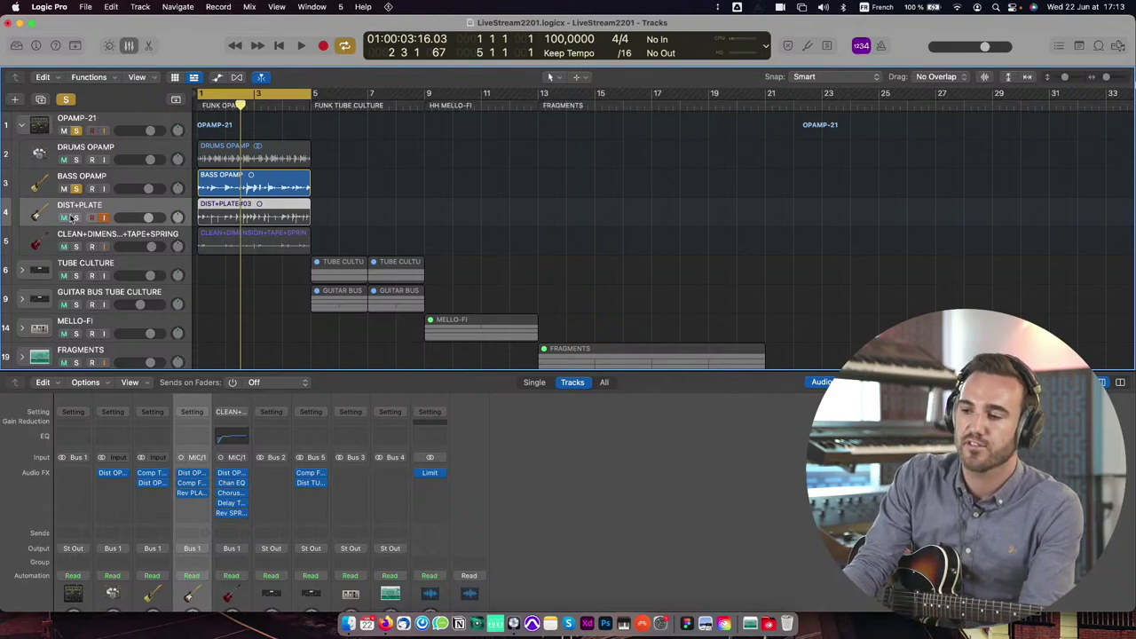
pyautogui.click(76, 159)
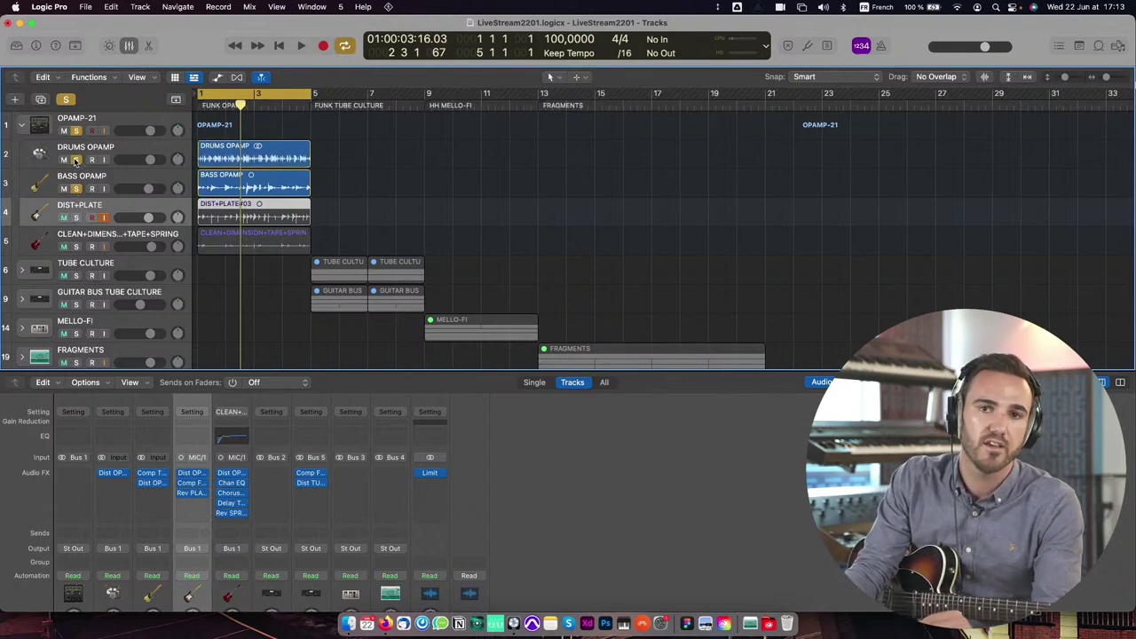
pyautogui.click(75, 218)
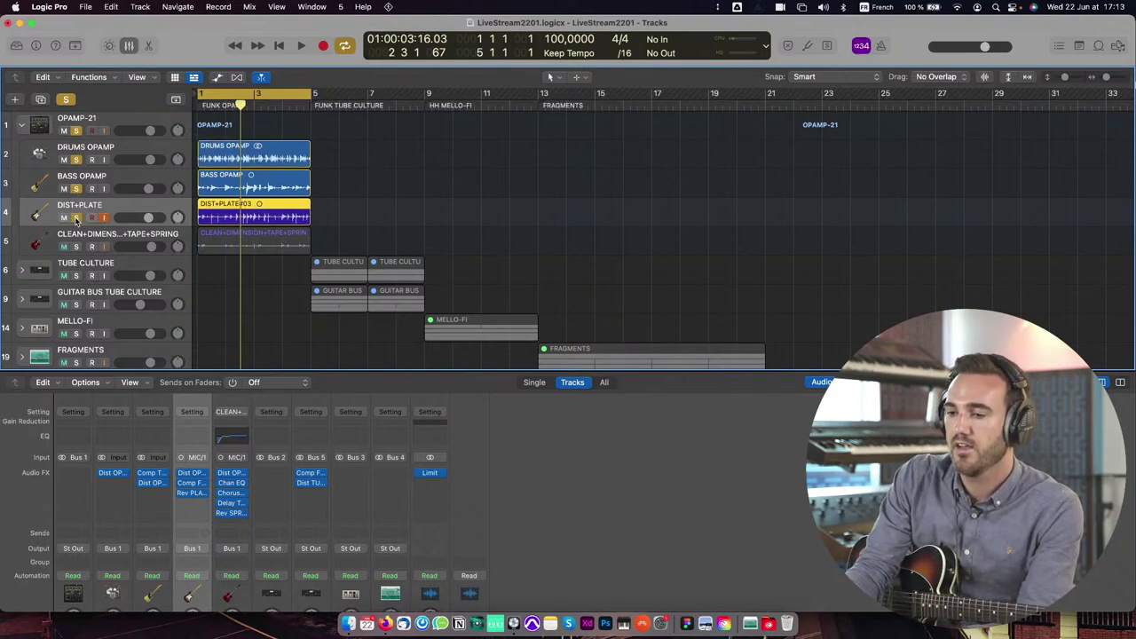
pyautogui.click(77, 247)
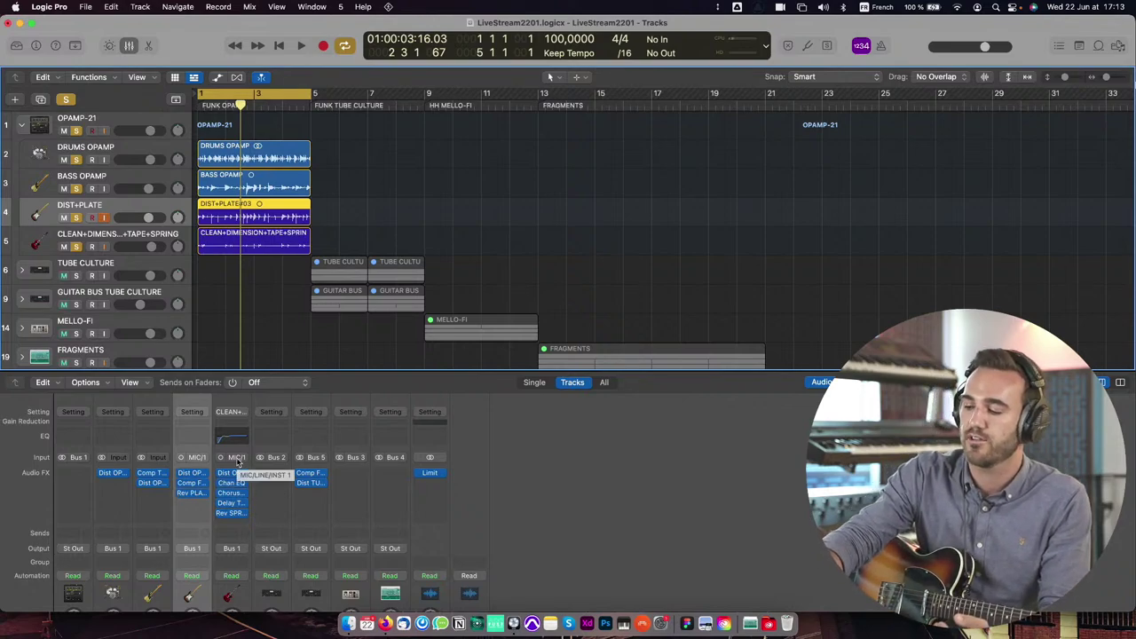
pyautogui.press('space')
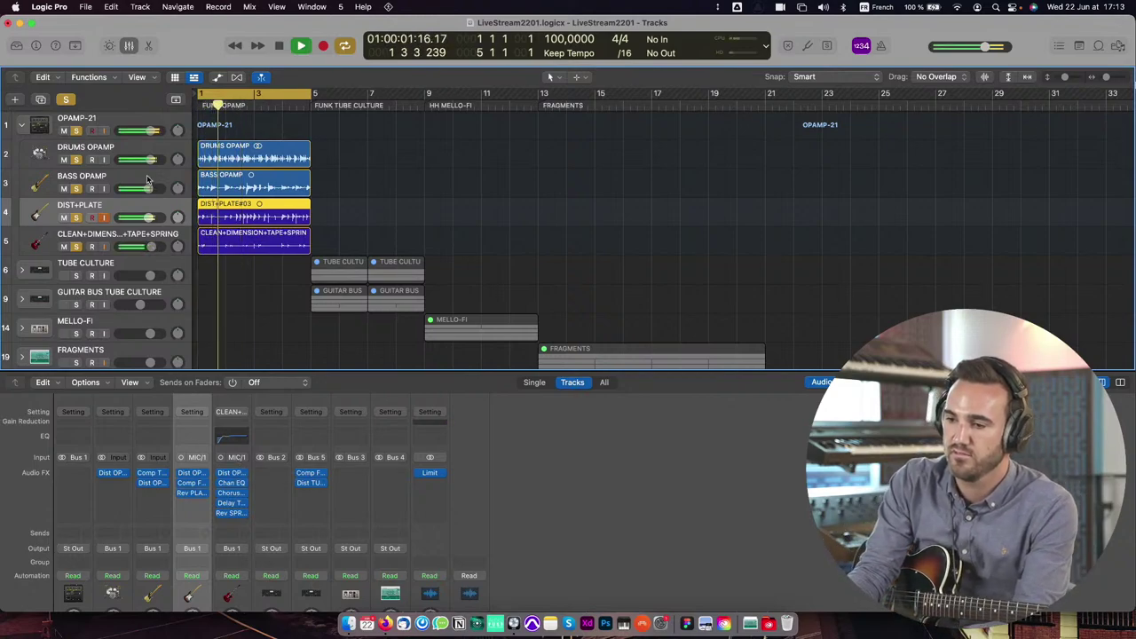
# Step: Switch the drum and bass solos out and back in during playback, then stop
pyautogui.moveTo(142, 132)
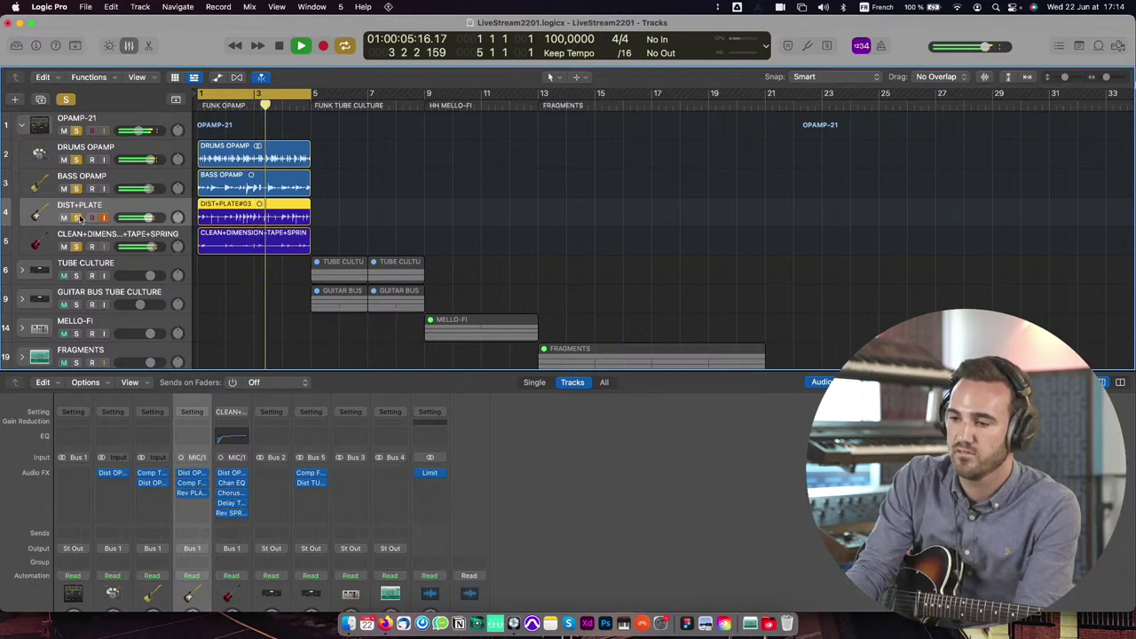
pyautogui.click(76, 160)
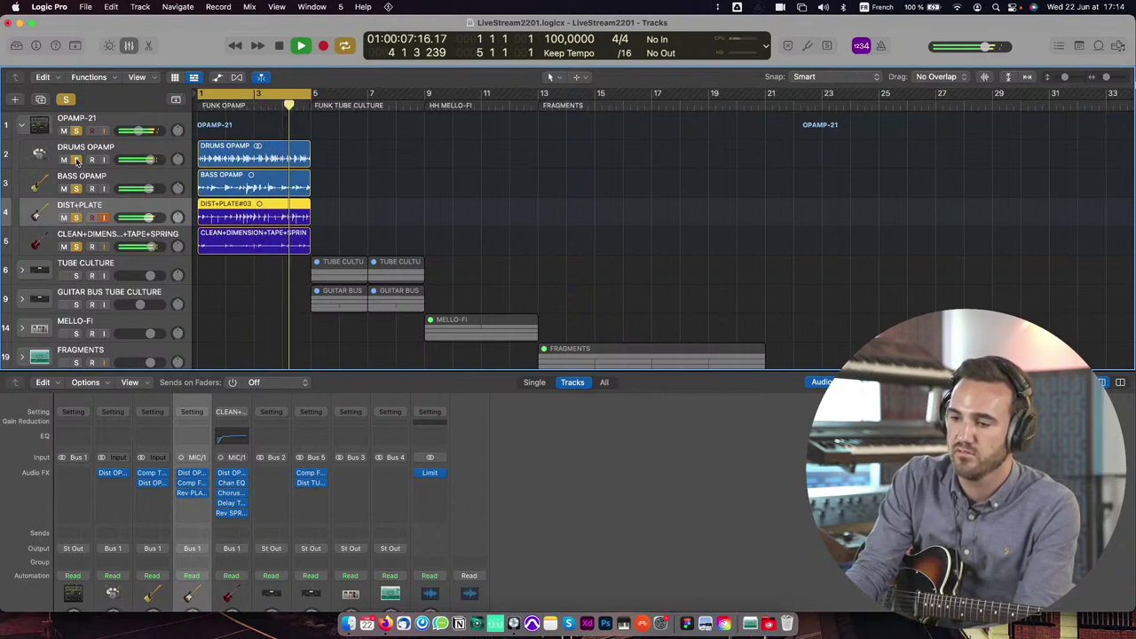
pyautogui.click(76, 161)
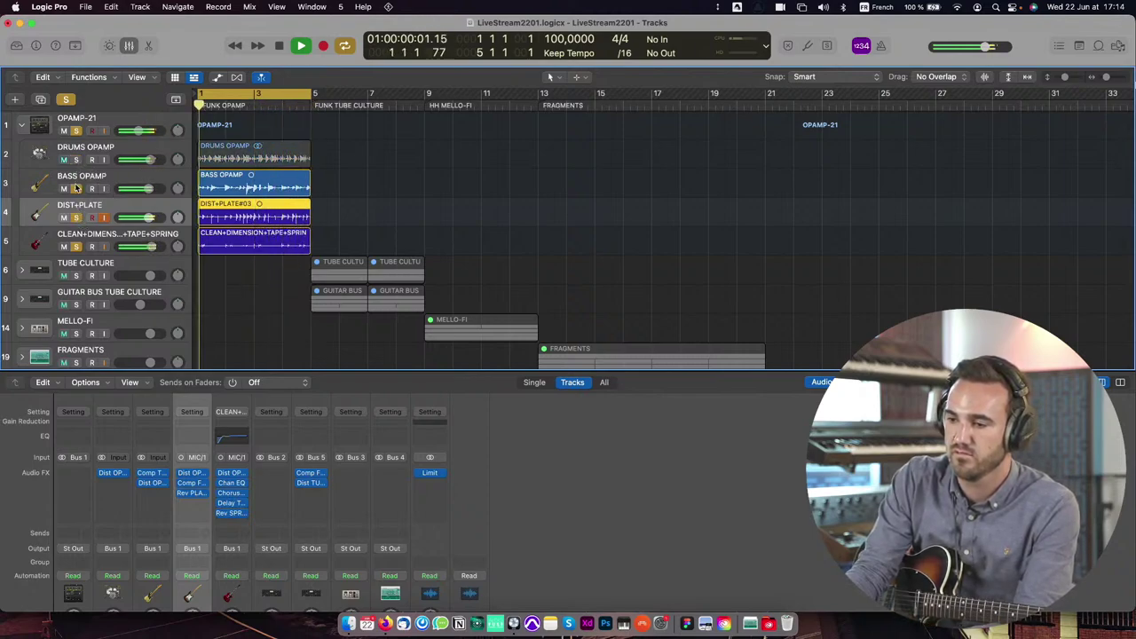
pyautogui.click(76, 189)
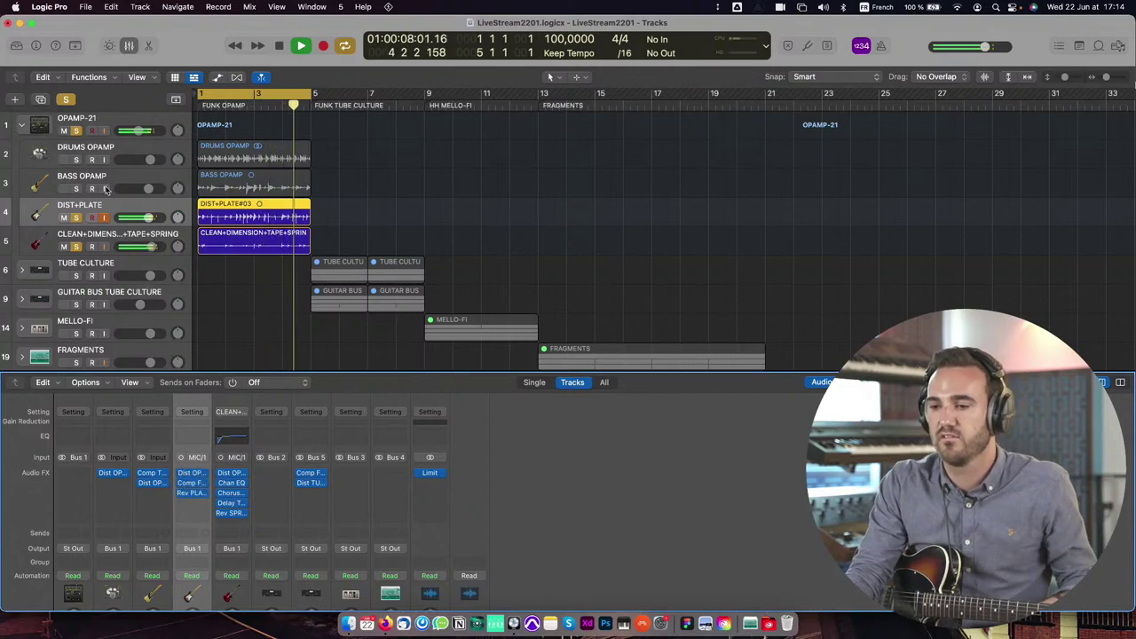
pyautogui.click(77, 160)
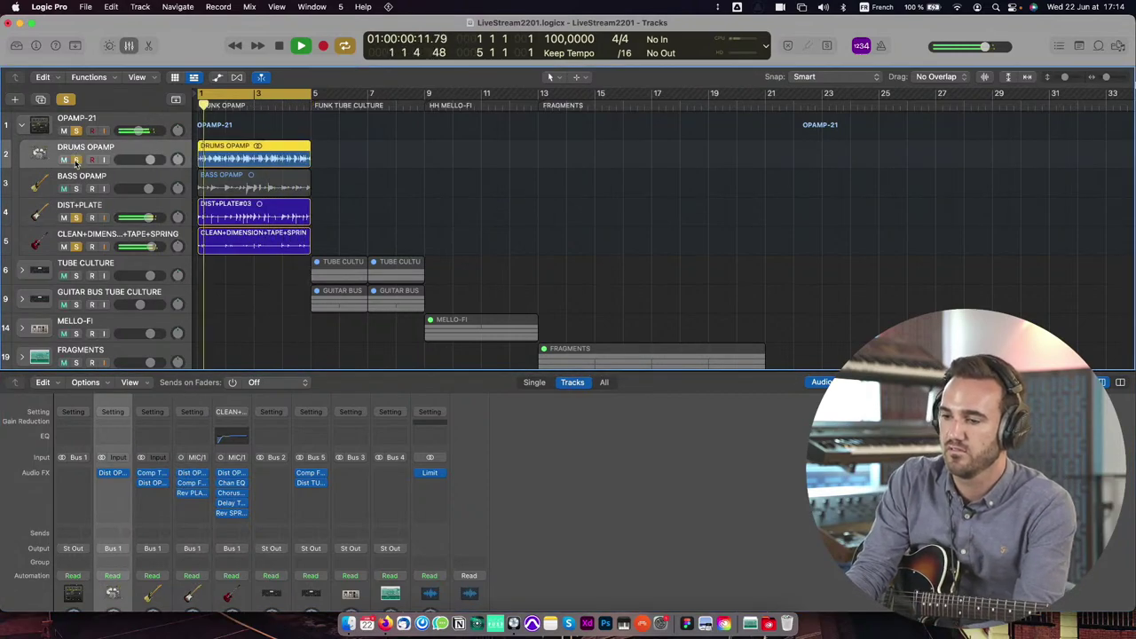
pyautogui.click(76, 189)
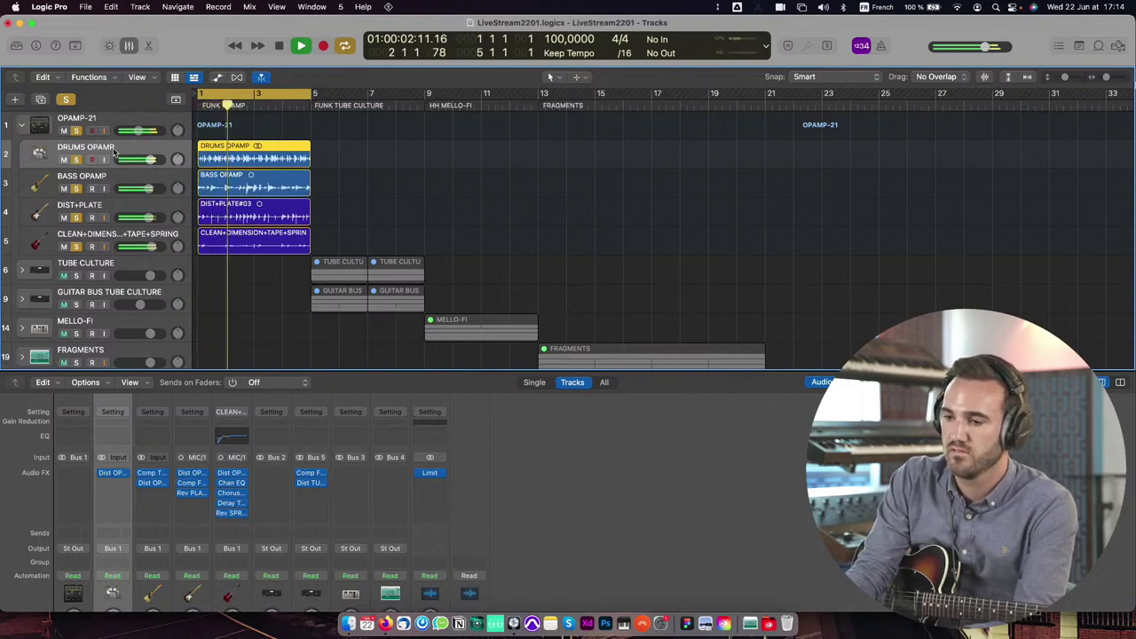
pyautogui.moveTo(139, 219)
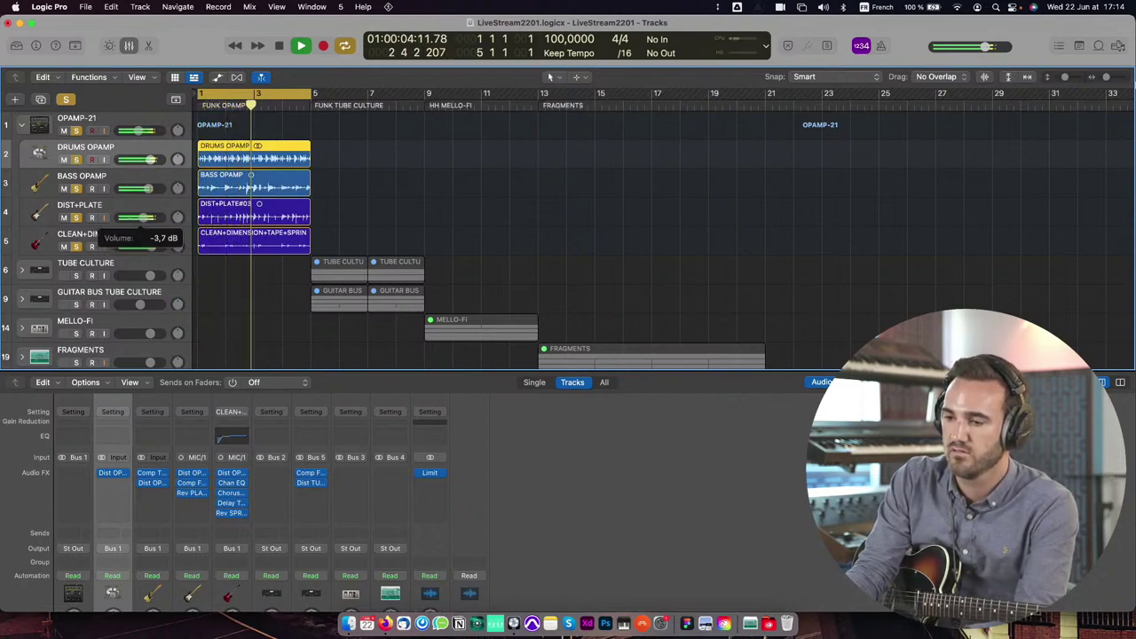
pyautogui.moveTo(137, 247)
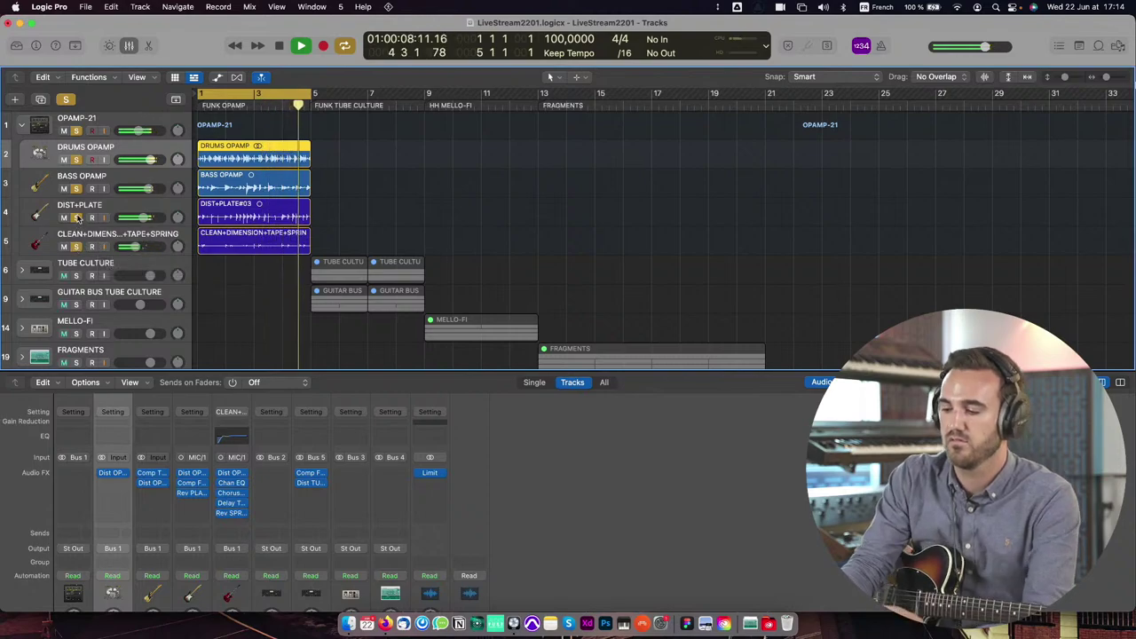
pyautogui.press('space')
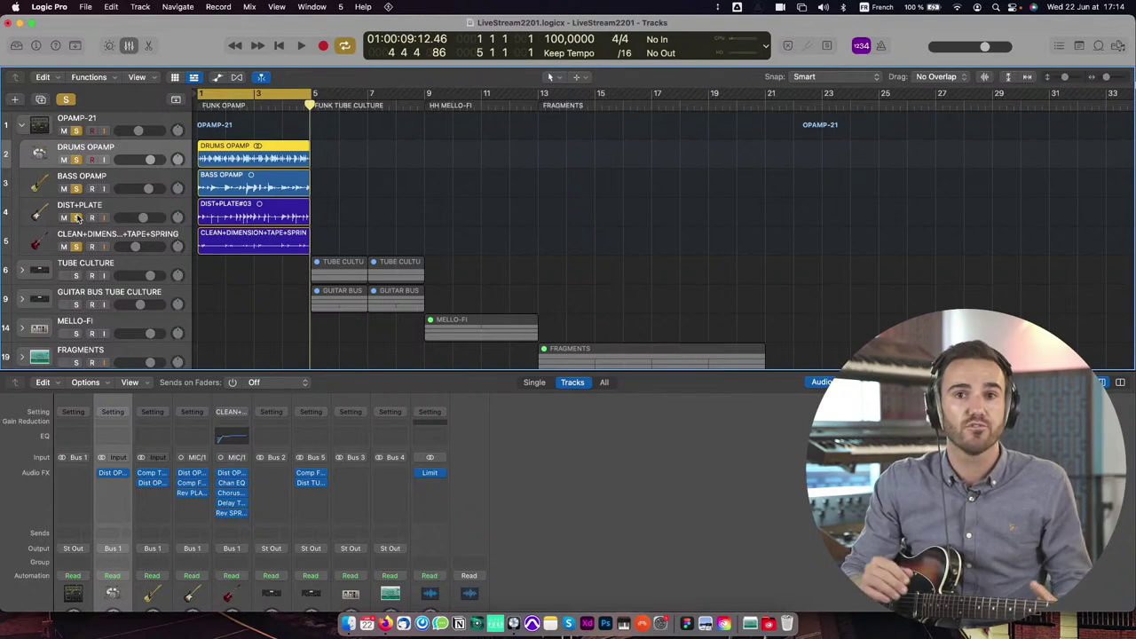
# Step: Solo DIST+PLATE, collapse the OPAMP-21 stack, and move the loop to bars 5–9
pyautogui.click(77, 218)
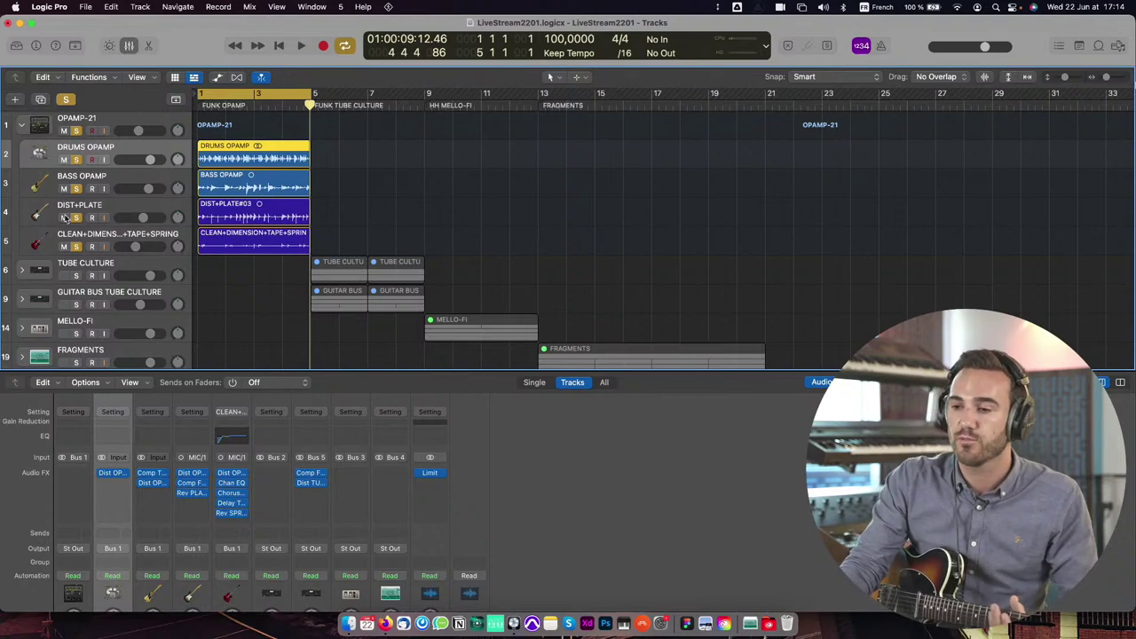
pyautogui.click(22, 125)
pyautogui.moveTo(239, 93); pyautogui.dragTo(352, 94)
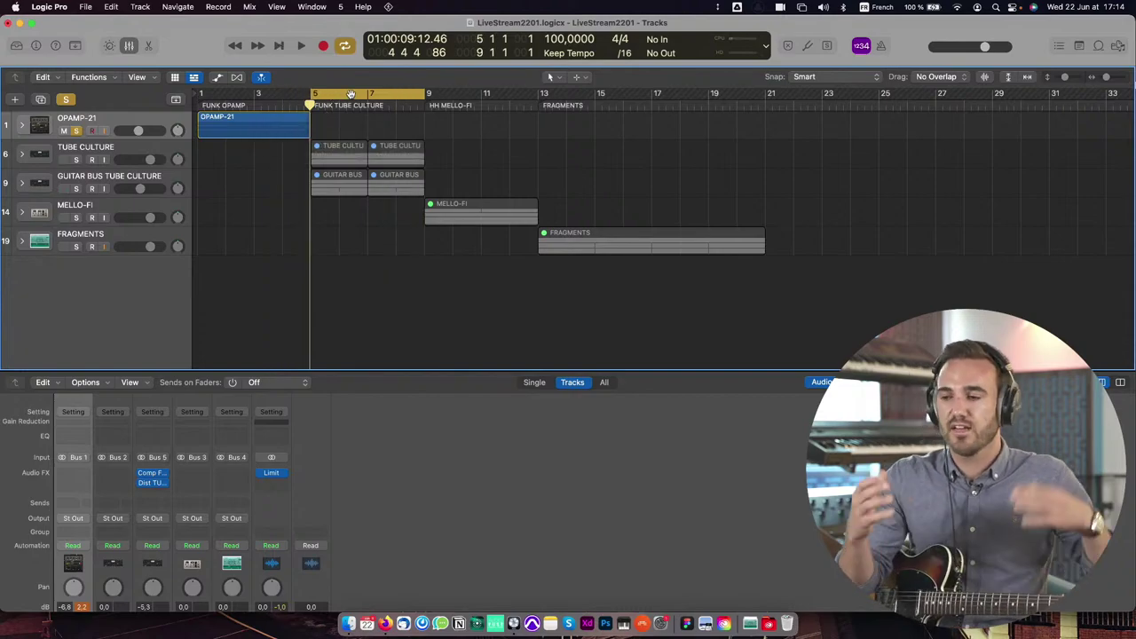
# Step: Expand the TUBE CULTURE and GUITAR BUS stacks, unsolo OPAMP-21, and solo TUBE CULTURE
pyautogui.click(23, 155)
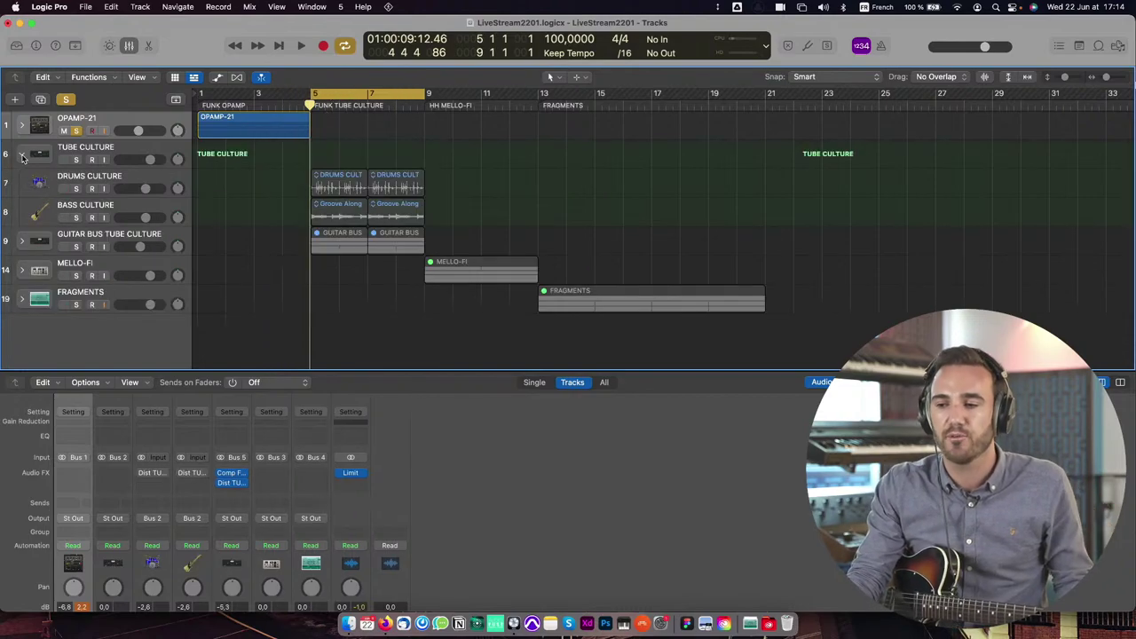
pyautogui.click(95, 151)
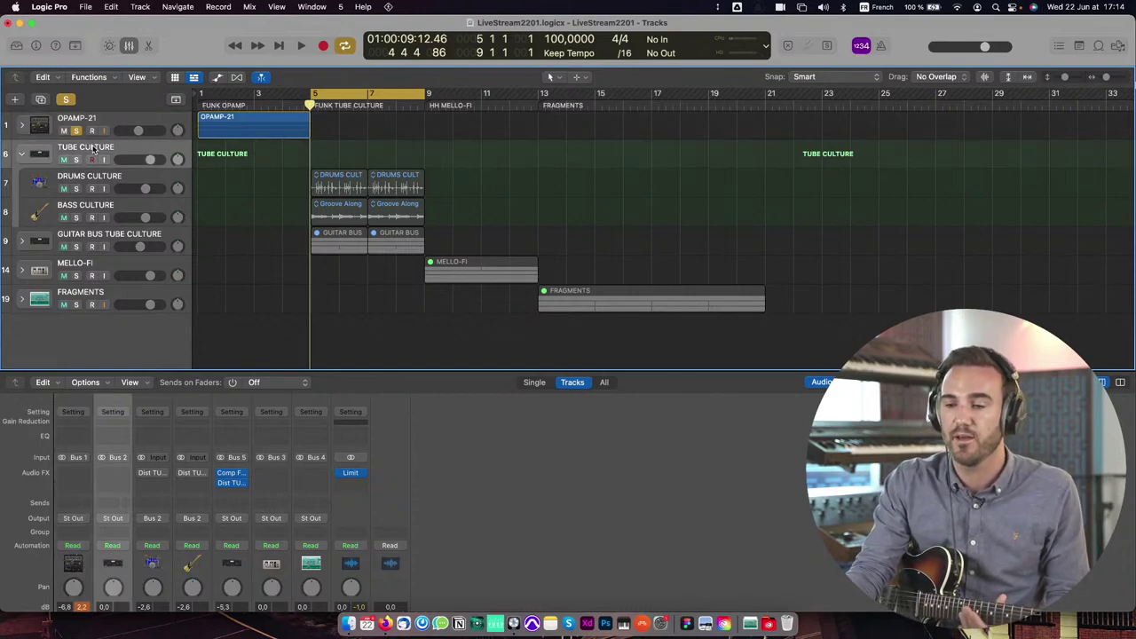
pyautogui.click(75, 131)
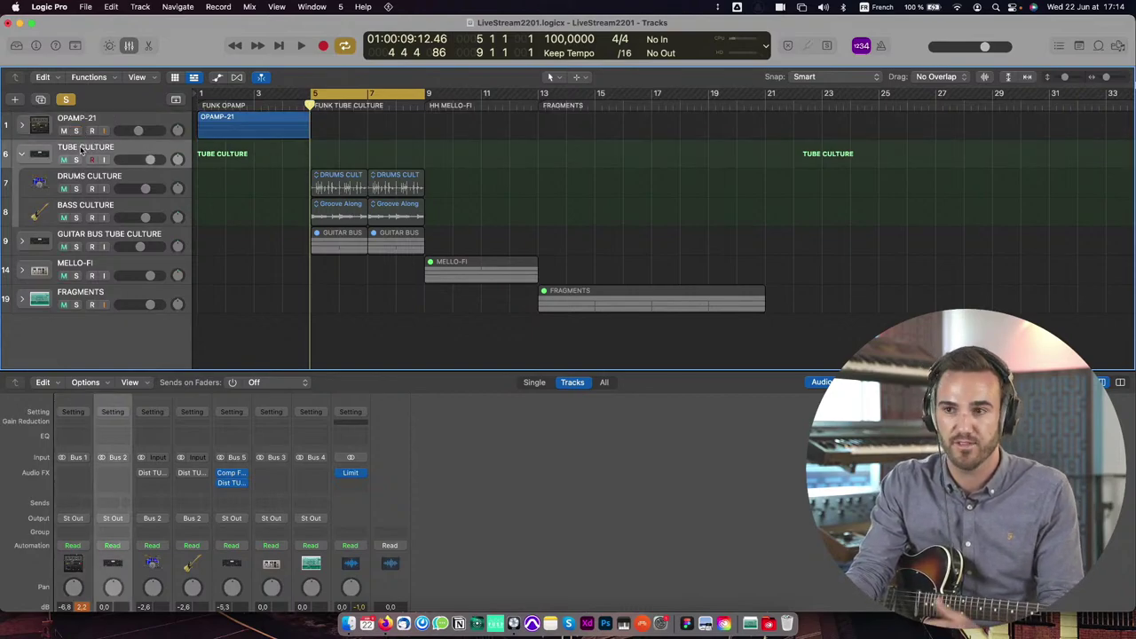
pyautogui.click(23, 241)
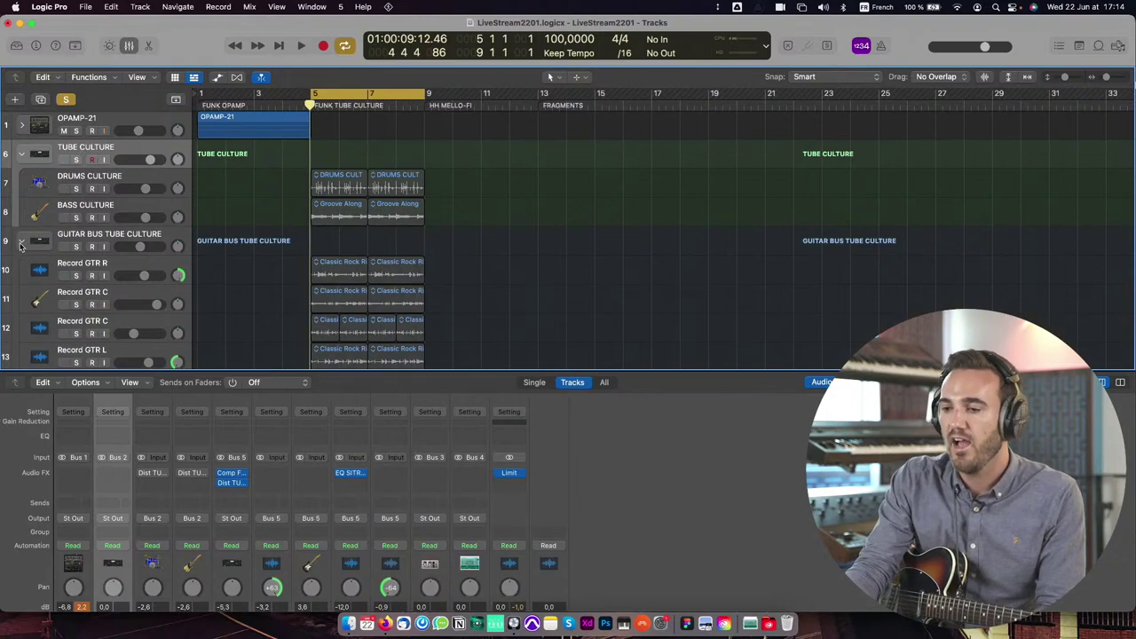
pyautogui.click(77, 159)
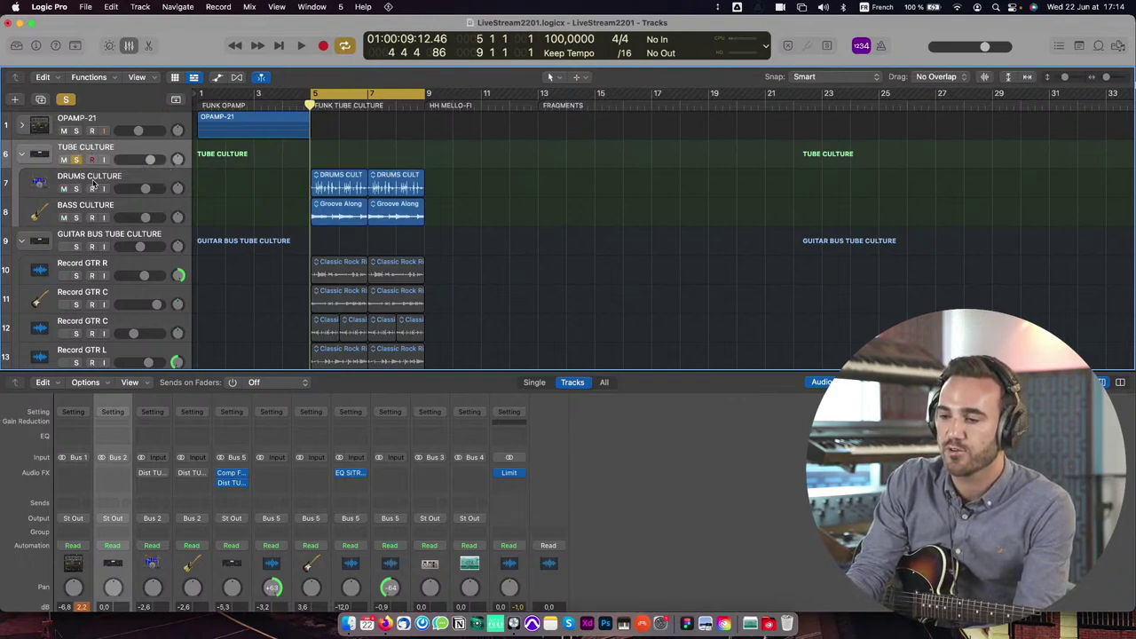
pyautogui.click(93, 184)
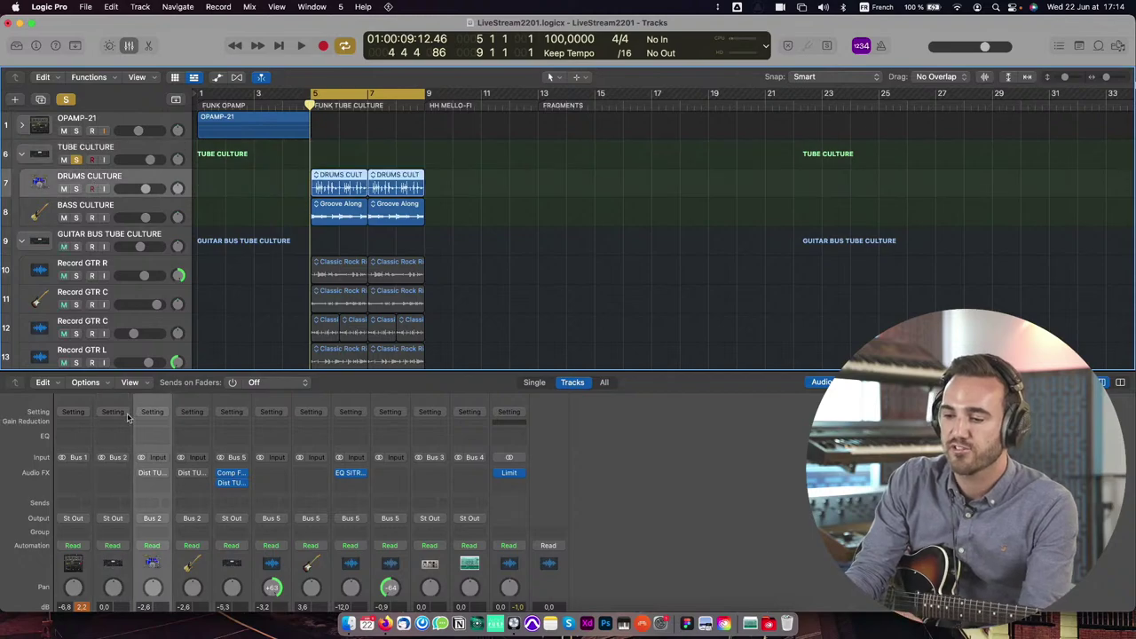
# Step: Bring up DRUMS CULTURE's Dist TUBE-CULTURE with the Advanced panel hidden and lower its Drive in two nudges
pyautogui.click(156, 475)
pyautogui.moveTo(665, 37); pyautogui.dragTo(482, 26)
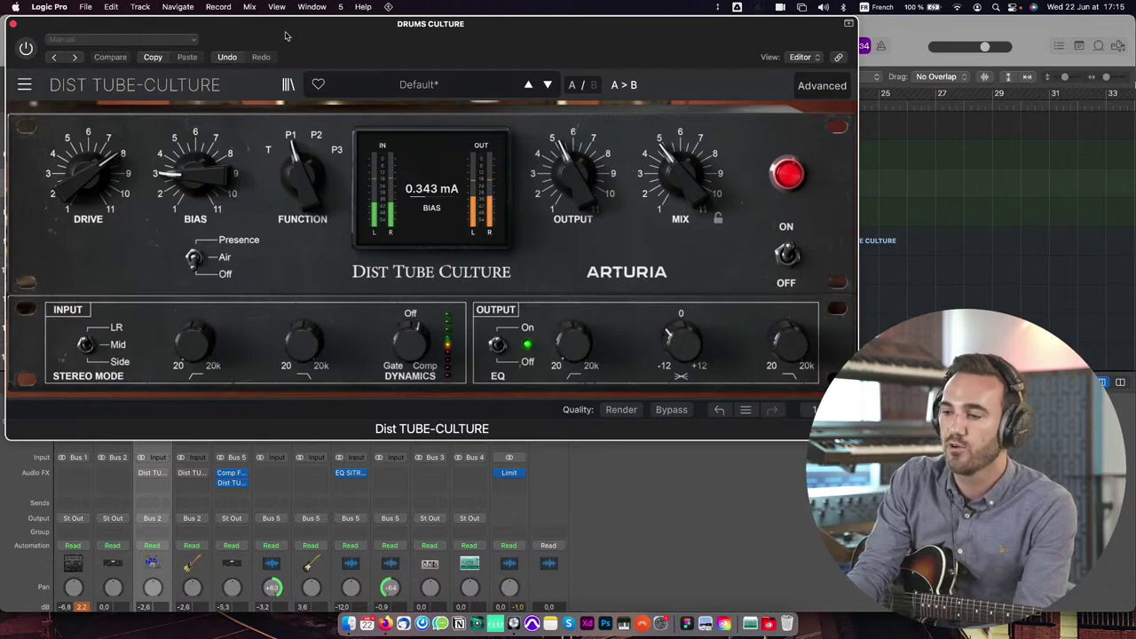
pyautogui.click(821, 86)
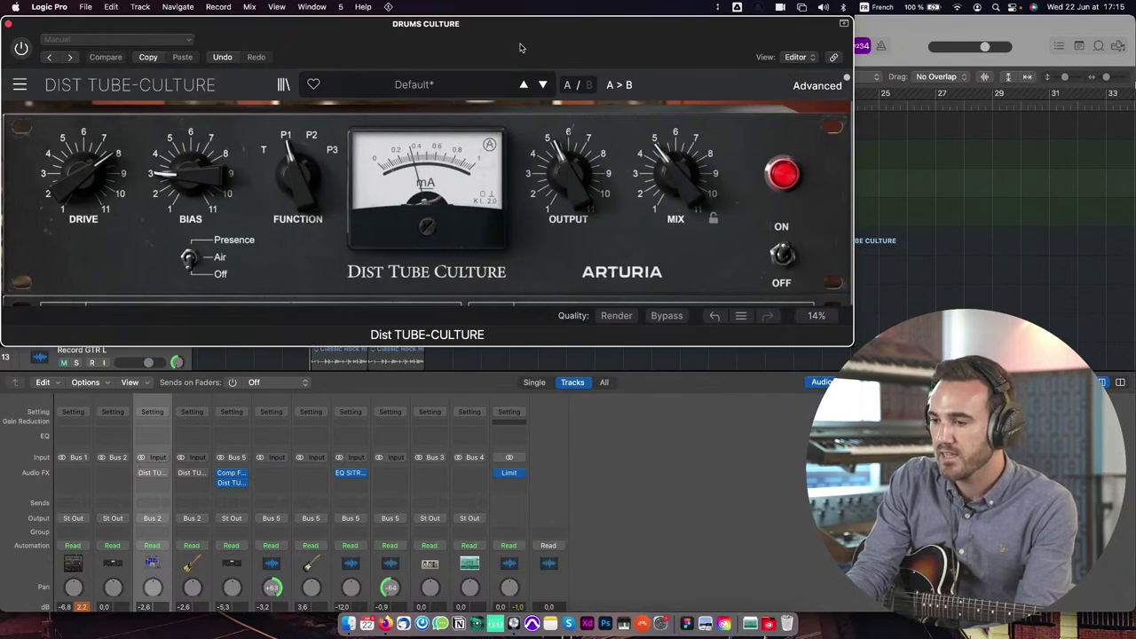
pyautogui.moveTo(527, 50); pyautogui.dragTo(510, 7)
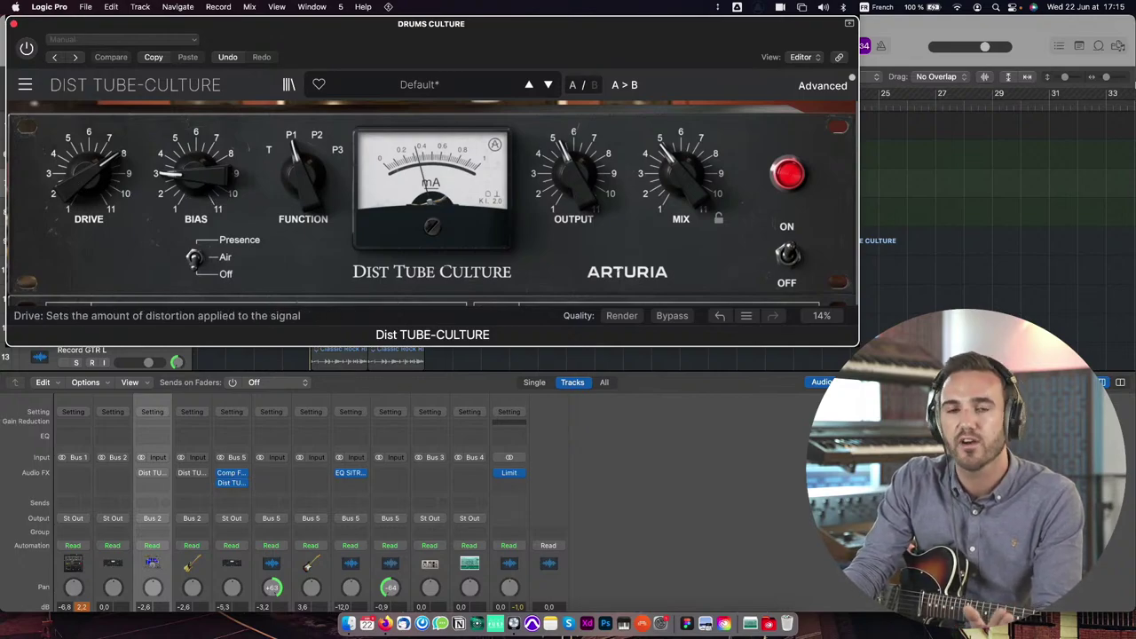
pyautogui.moveTo(81, 177); pyautogui.dragTo(80, 184)
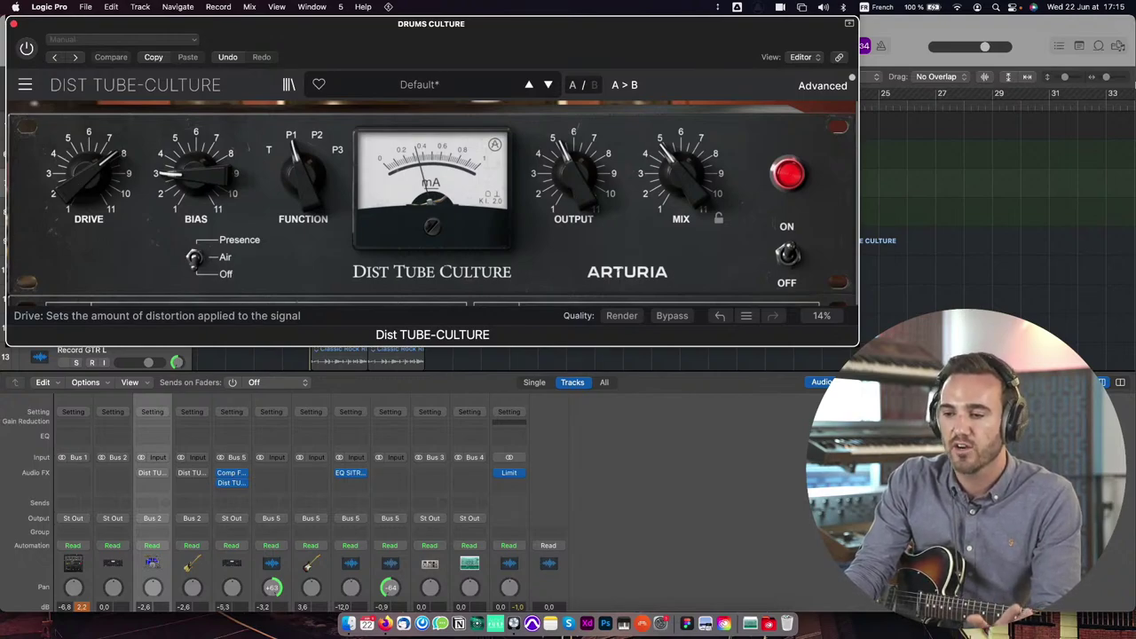
pyautogui.moveTo(81, 177); pyautogui.dragTo(81, 184)
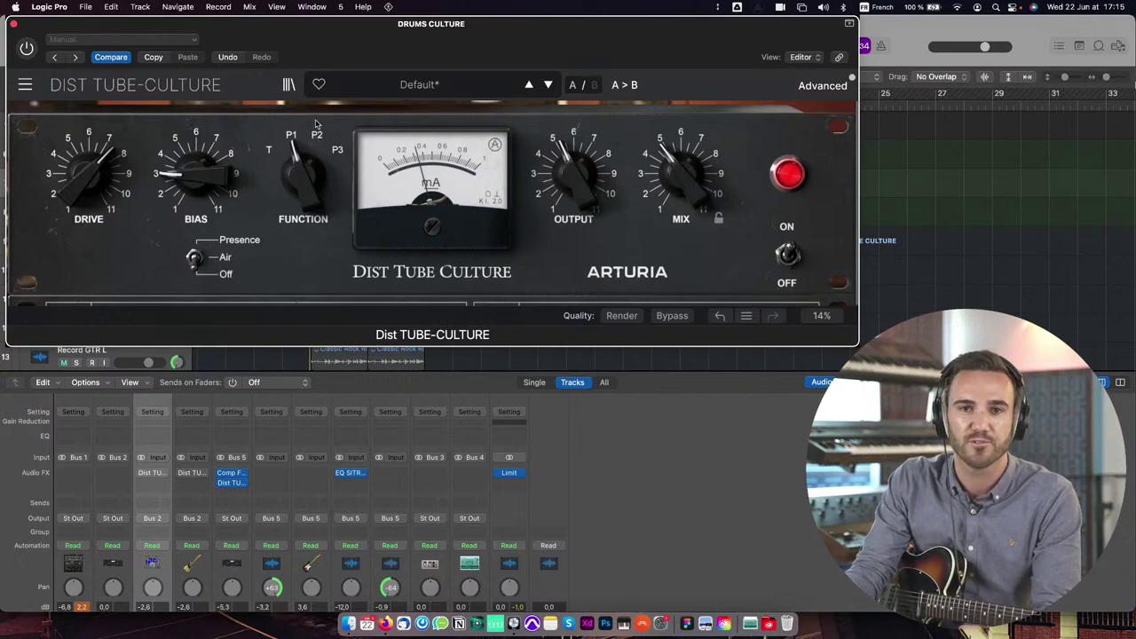
# Step: Show the Advanced panel, lower Drive to about 7, raise Bias to about 4, and show the EQ display
pyautogui.click(823, 86)
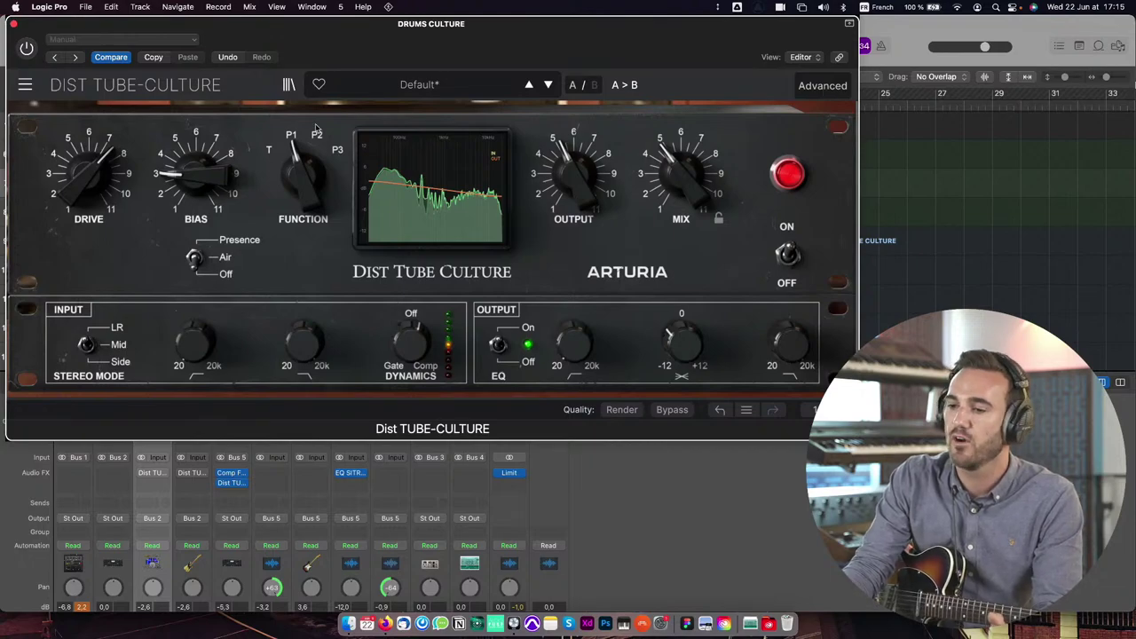
pyautogui.moveTo(74, 193); pyautogui.dragTo(92, 176)
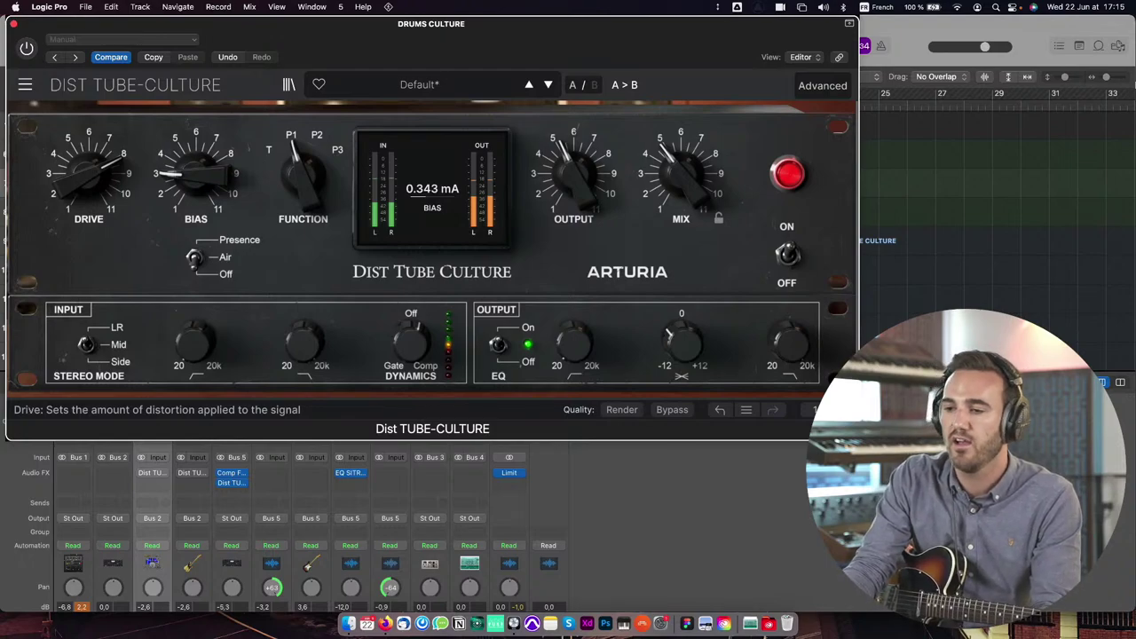
pyautogui.moveTo(92, 176); pyautogui.dragTo(92, 174)
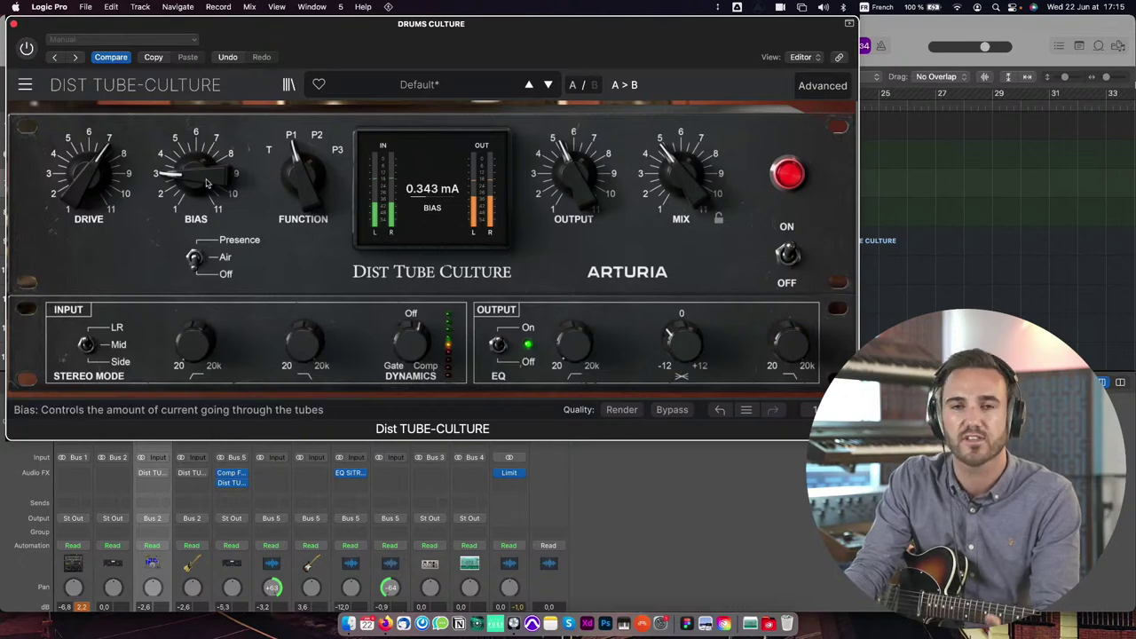
pyautogui.moveTo(229, 178); pyautogui.dragTo(199, 184)
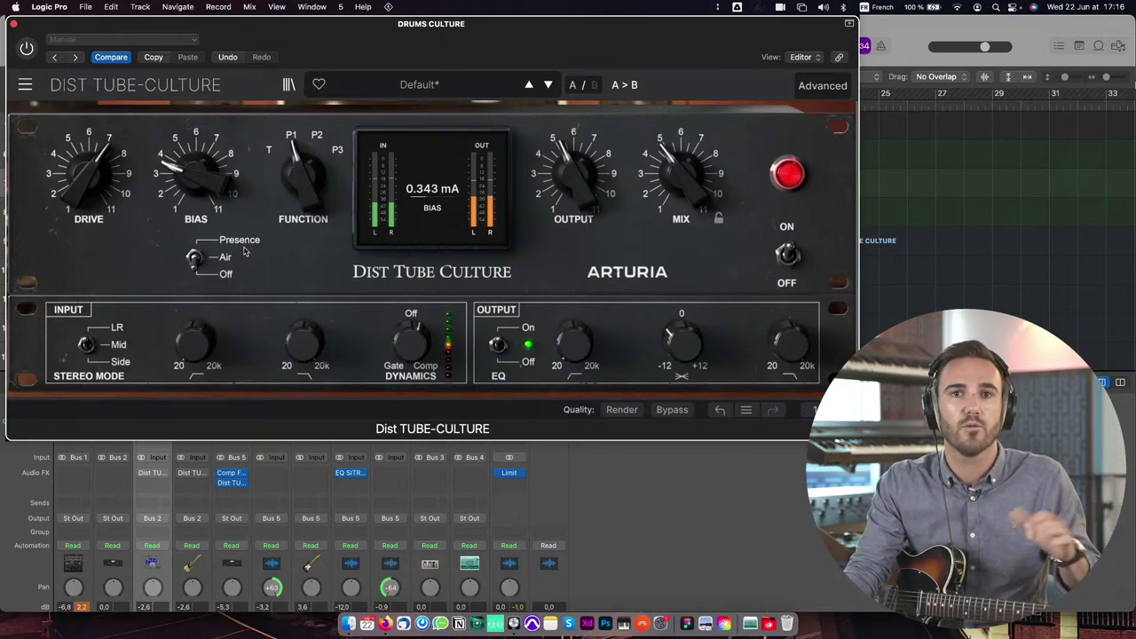
pyautogui.click(572, 347)
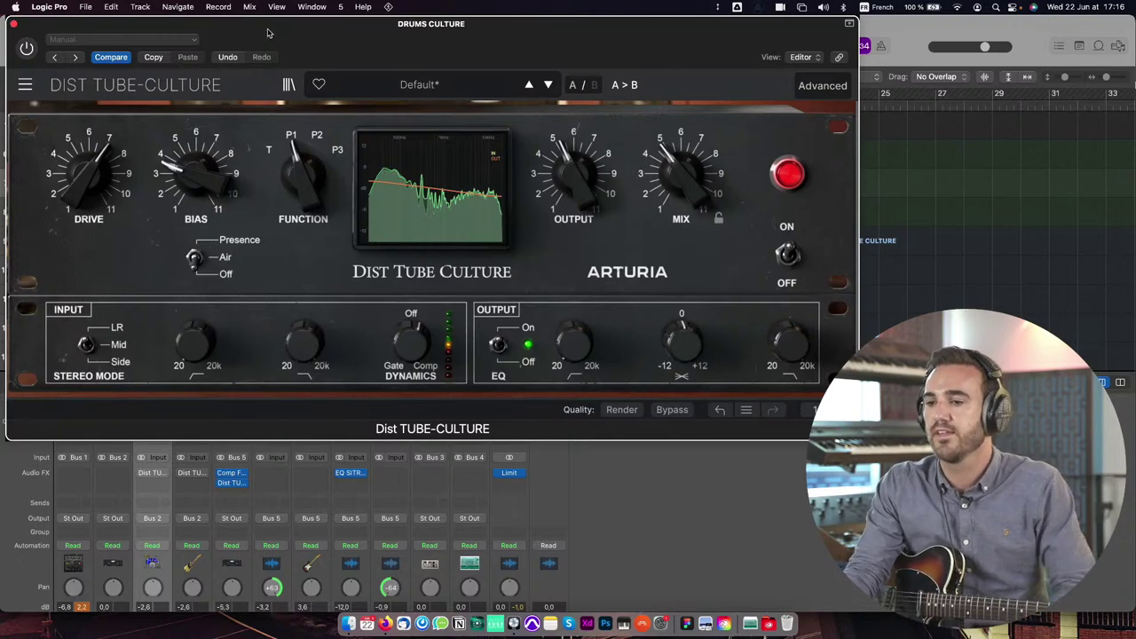
# Step: Close the Tube-Culture plugin and select the GUITAR BUS TUBE CULTURE, then TUBE CULTURE track
pyautogui.click(12, 25)
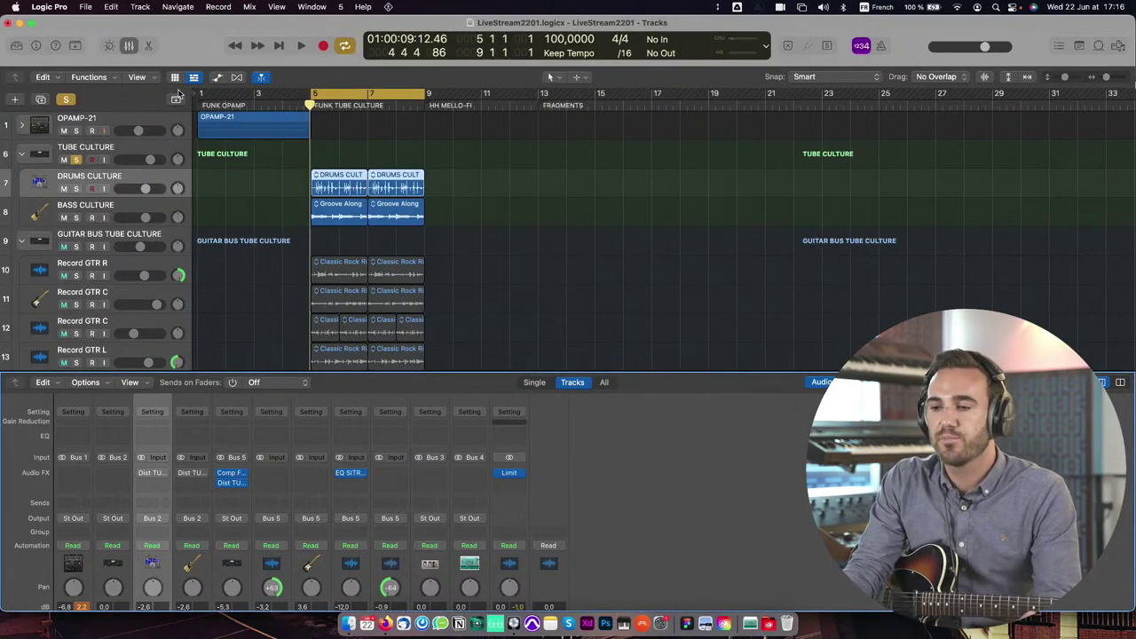
pyautogui.scroll(-2, 243, 267)
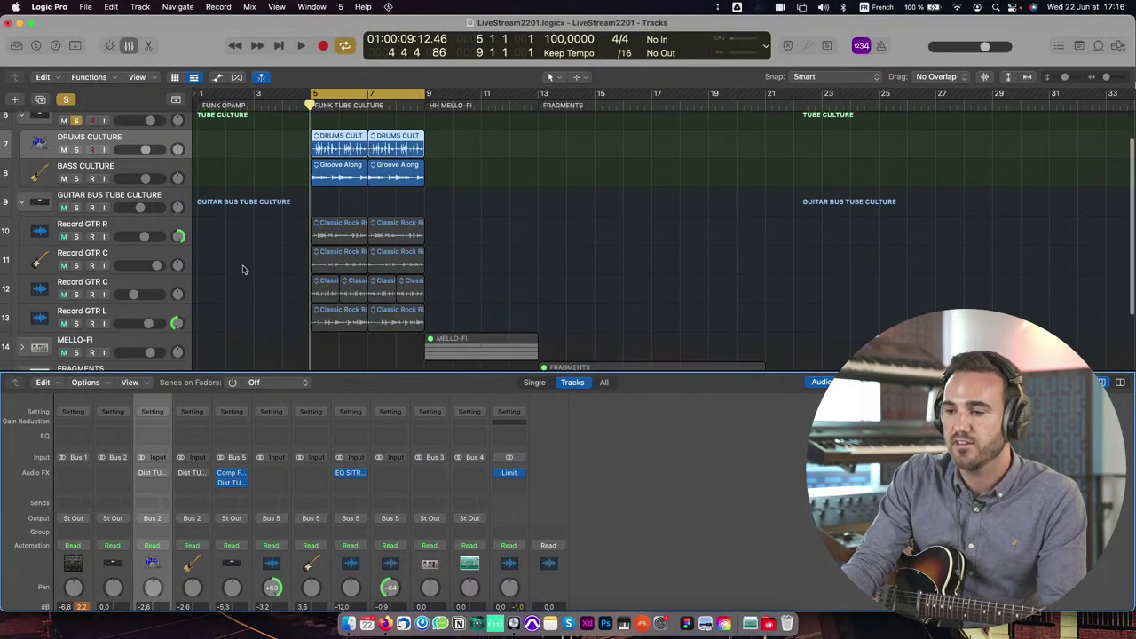
pyautogui.click(125, 200)
pyautogui.scroll(2, 125, 200)
pyautogui.click(93, 150)
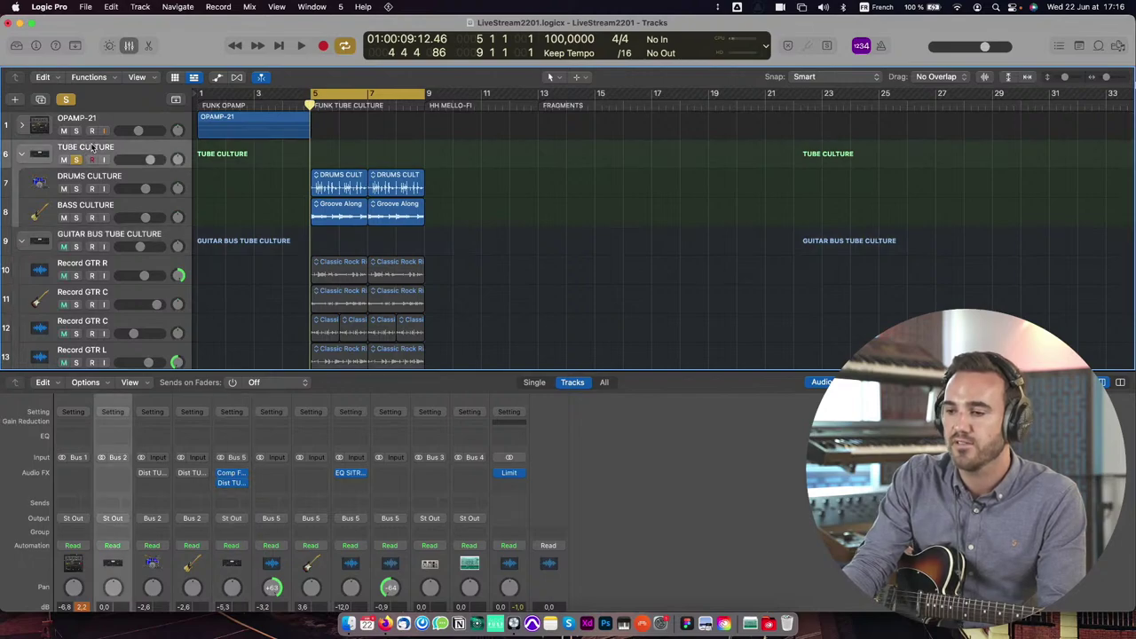
# Step: Select DRUMS CULTURE, play and stop, unsolo TUBE CULTURE, and play again
pyautogui.click(87, 181)
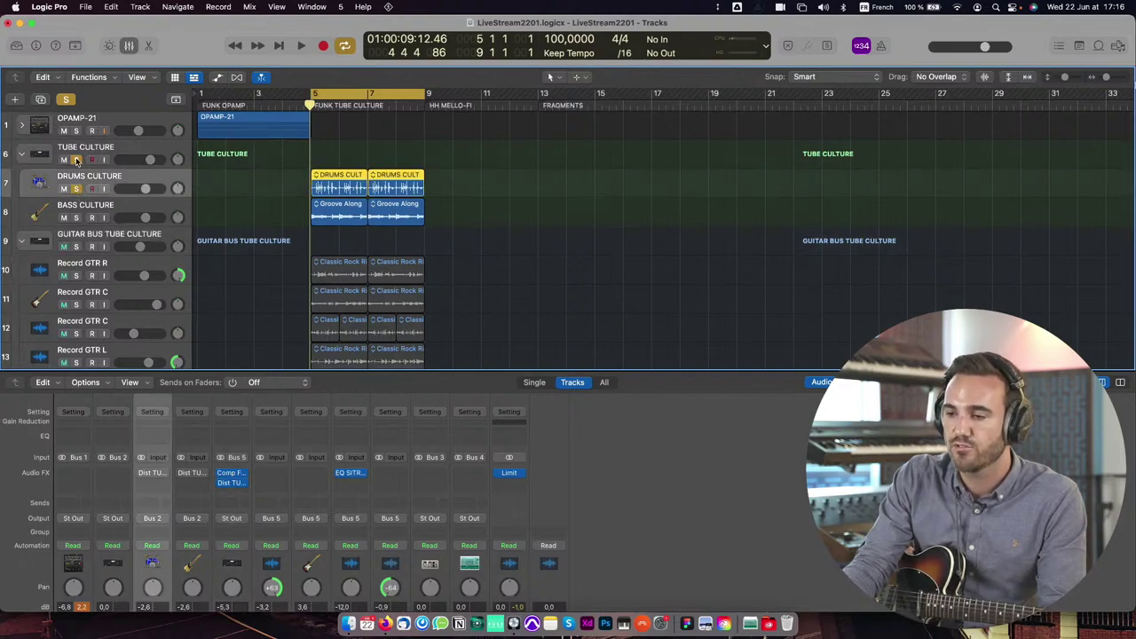
pyautogui.press('space')
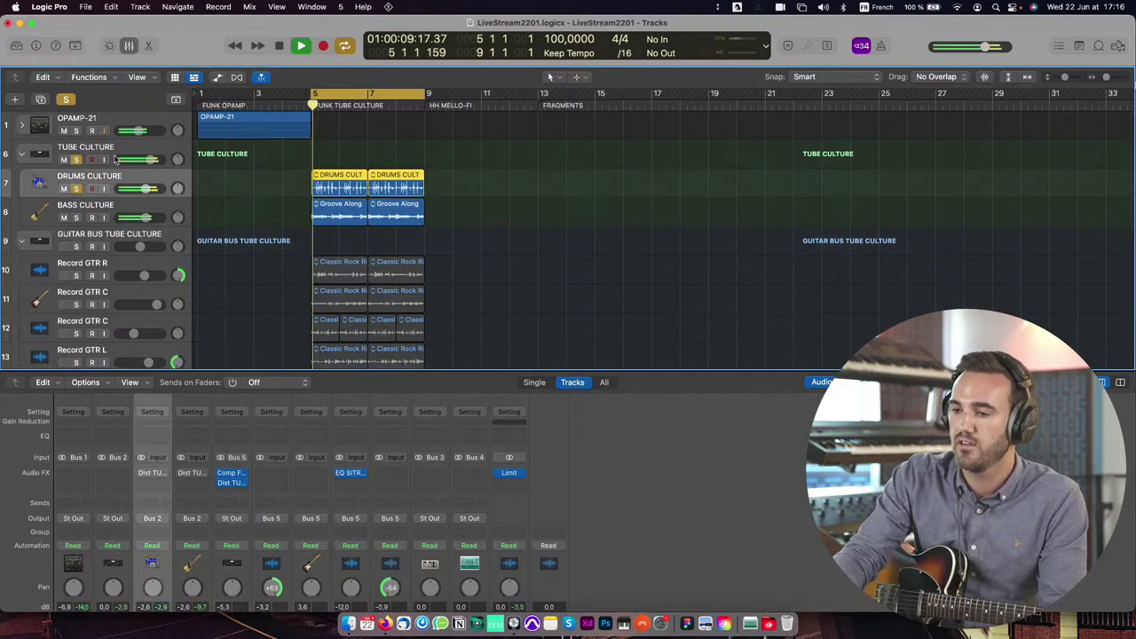
pyautogui.press('space')
pyautogui.click(76, 160)
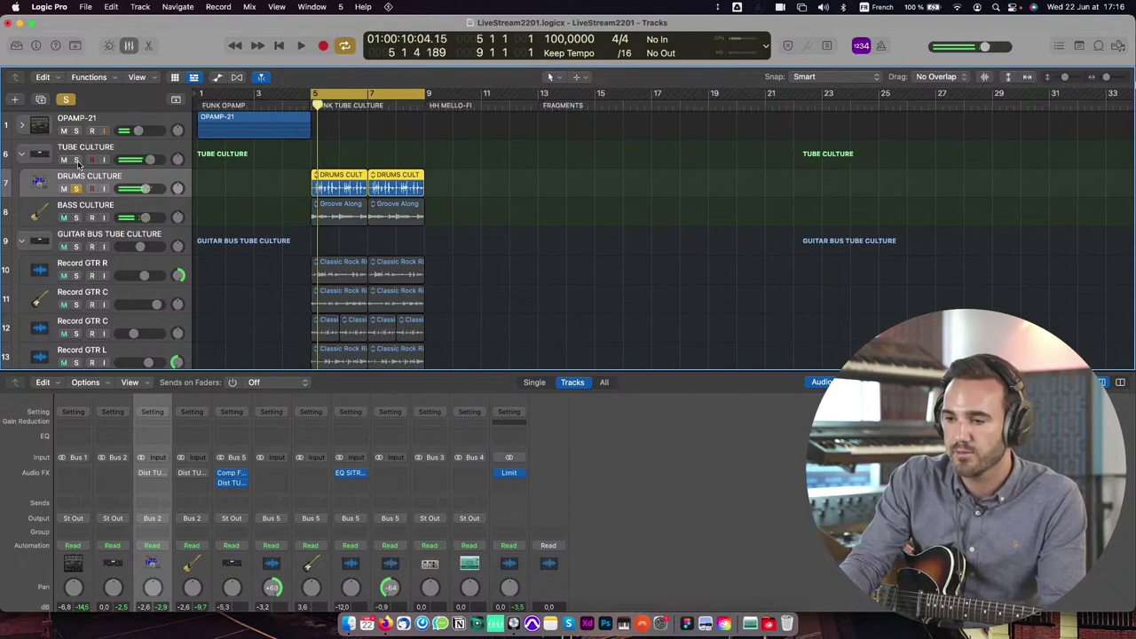
pyautogui.press('space')
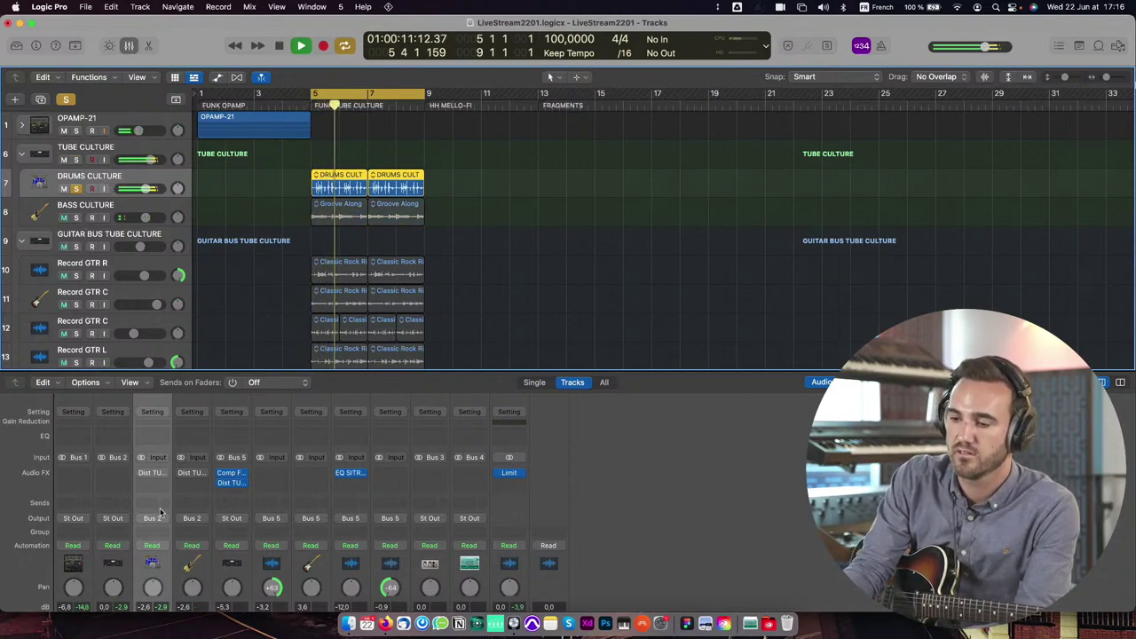
# Step: Reopen the drums' Dist Tube-Culture plugin and reposition its window clear of the tracks
pyautogui.click(153, 474)
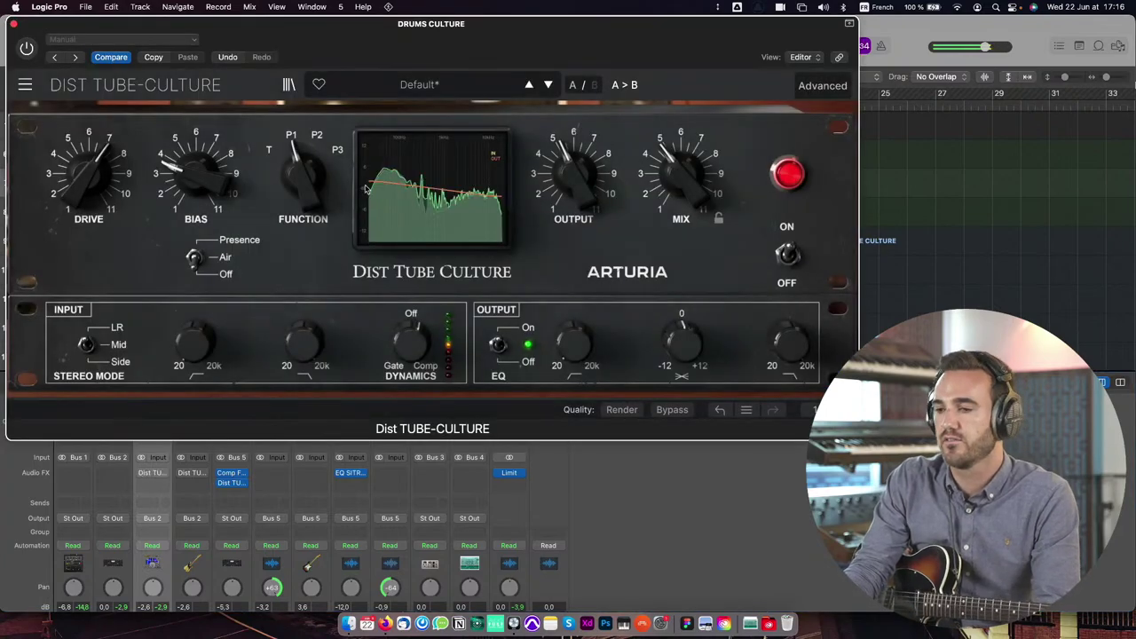
pyautogui.moveTo(401, 36); pyautogui.dragTo(557, 54)
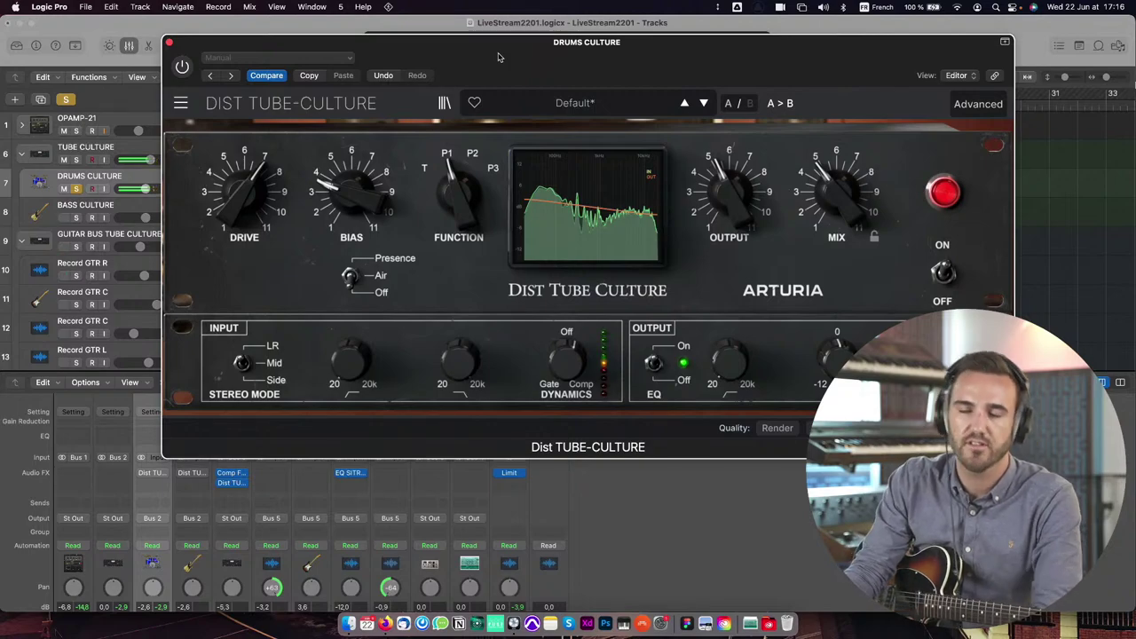
pyautogui.moveTo(498, 57); pyautogui.dragTo(352, 12)
pyautogui.click(352, 13)
pyautogui.click(349, 14)
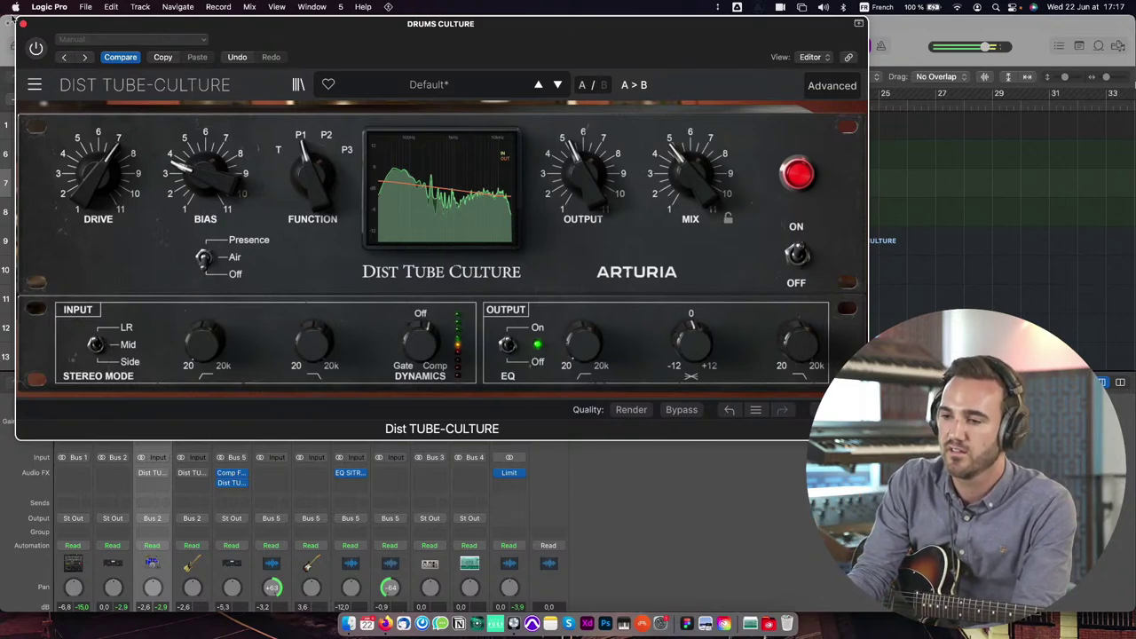
# Step: Power on Tube-Culture, drive to about +33 dB, bias up to 6.76, function through P2 to P3
pyautogui.click(35, 50)
pyautogui.moveTo(98, 173); pyautogui.dragTo(98, 139)
pyautogui.moveTo(205, 178)
pyautogui.mouseDown()
pyautogui.moveTo(205, 118)
pyautogui.moveTo(205, 181)
pyautogui.mouseUp()
pyautogui.moveTo(312, 176); pyautogui.dragTo(312, 167)
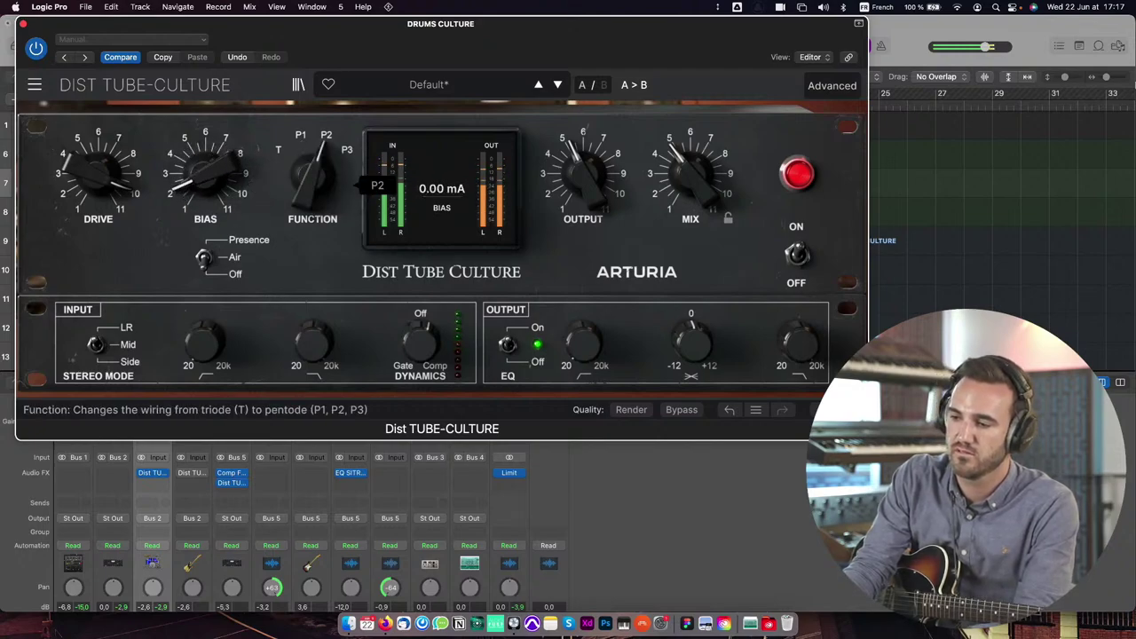
pyautogui.moveTo(205, 177); pyautogui.dragTo(205, 119)
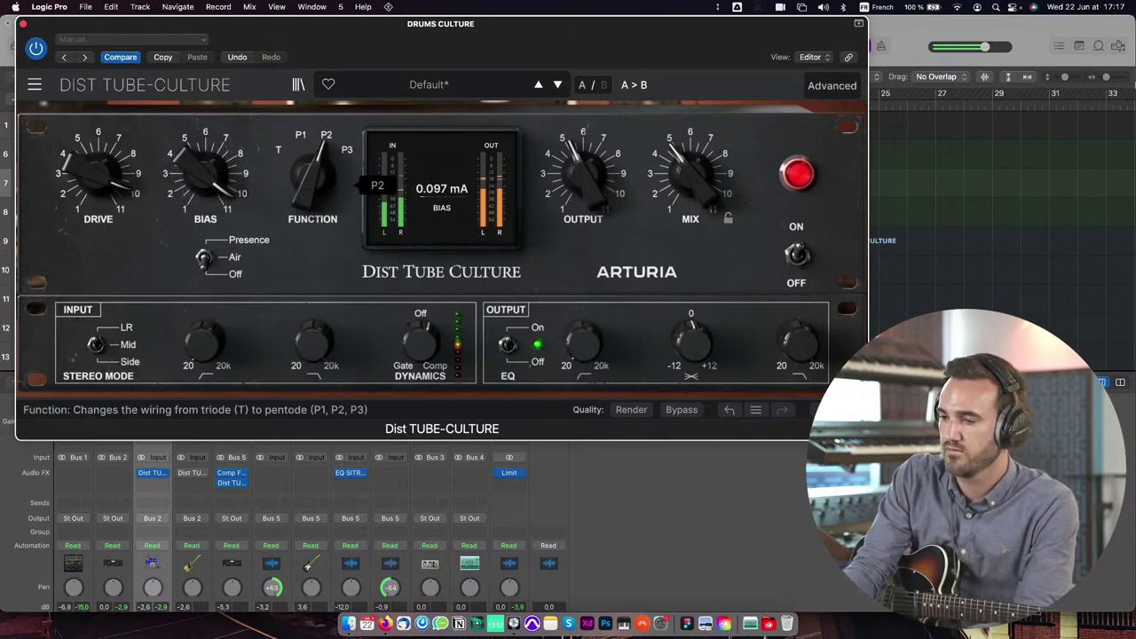
pyautogui.moveTo(313, 174); pyautogui.dragTo(319, 165)
# Step: Retune drive and bias while moving function to P1, then triode T, with drive about +29.7 dB
pyautogui.moveTo(97, 173); pyautogui.dragTo(281, 189)
pyautogui.moveTo(205, 173)
pyautogui.mouseDown()
pyautogui.moveTo(205, 203)
pyautogui.moveTo(205, 180)
pyautogui.mouseUp()
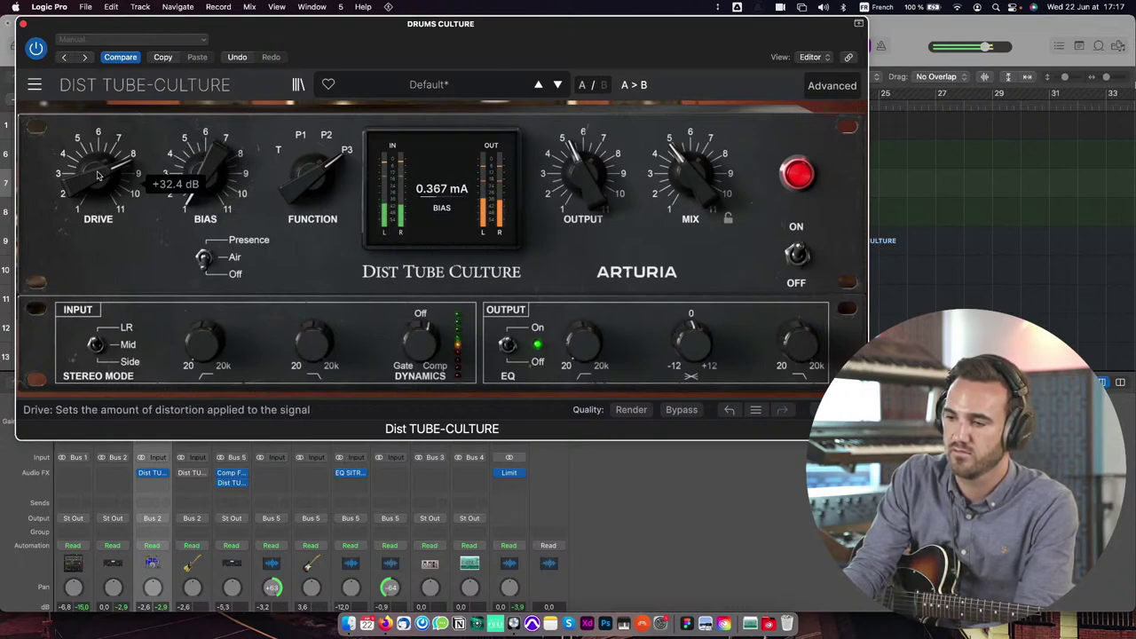
pyautogui.moveTo(98, 175); pyautogui.dragTo(98, 192)
pyautogui.moveTo(313, 173); pyautogui.dragTo(312, 188)
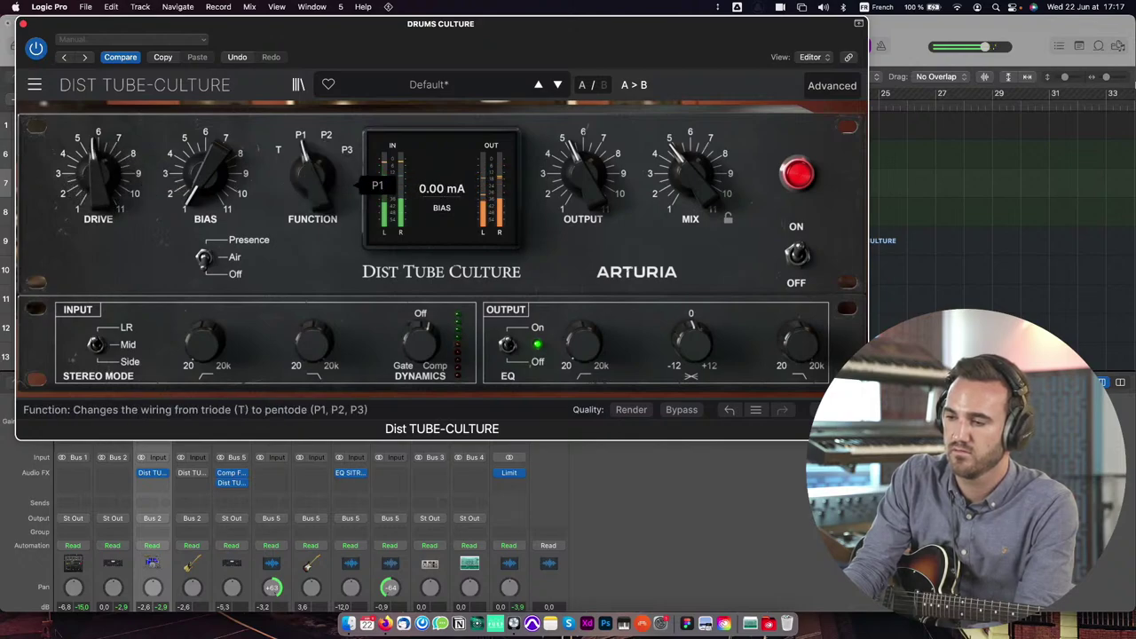
pyautogui.moveTo(100, 191); pyautogui.dragTo(102, 177)
pyautogui.moveTo(311, 175); pyautogui.dragTo(311, 190)
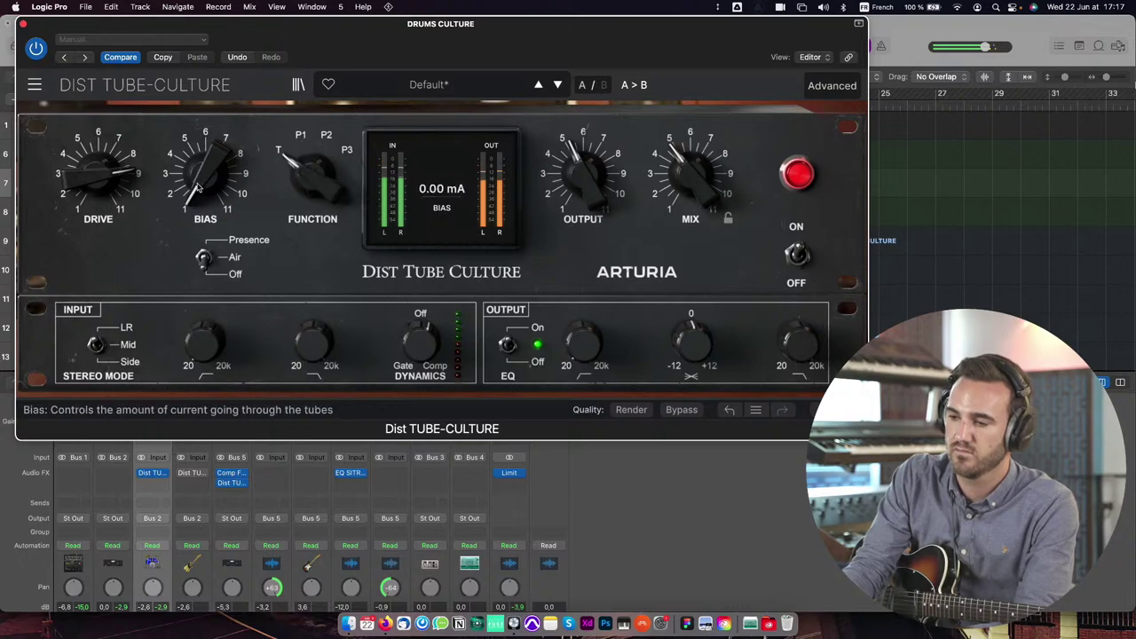
pyautogui.moveTo(101, 178); pyautogui.dragTo(101, 178)
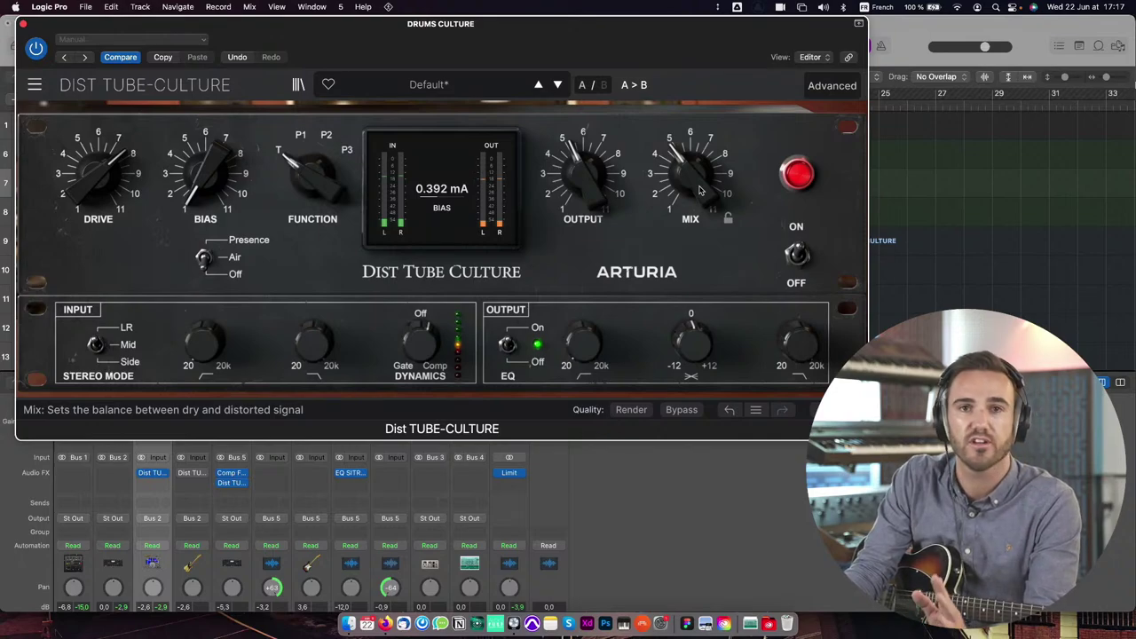
# Step: Set the mix to 100 %, push drive to about +40.5 dB, and try function P1 with lower bias
pyautogui.moveTo(700, 213); pyautogui.dragTo(700, 189)
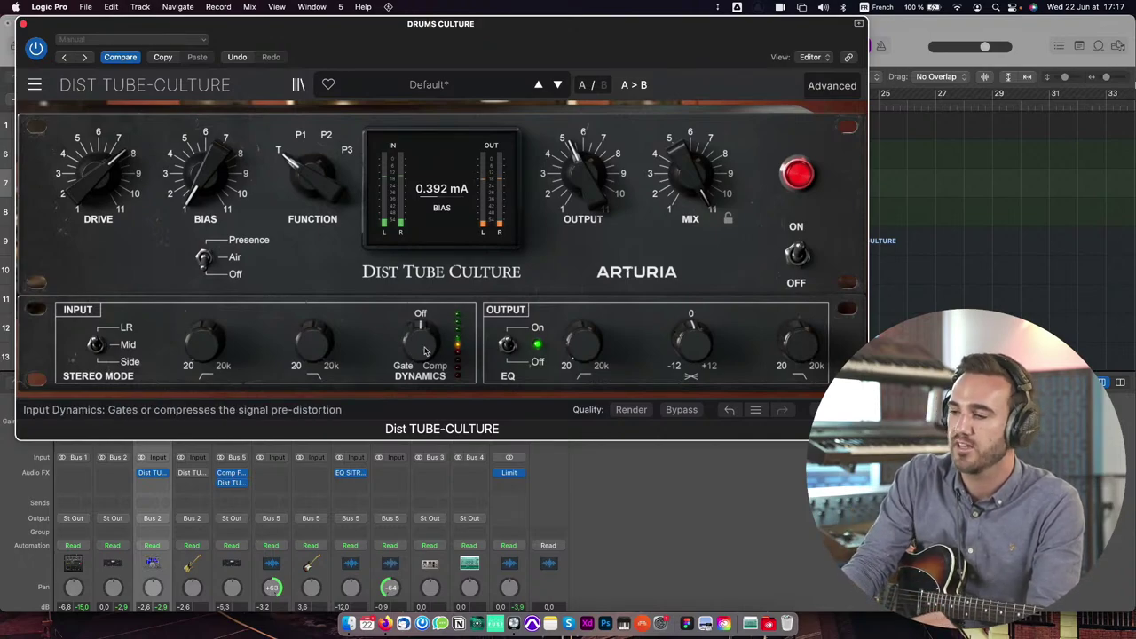
pyautogui.moveTo(698, 172); pyautogui.dragTo(697, 142)
pyautogui.moveTo(99, 189)
pyautogui.mouseDown()
pyautogui.moveTo(100, 142)
pyautogui.moveTo(99, 178)
pyautogui.mouseUp()
pyautogui.moveTo(206, 173)
pyautogui.mouseDown()
pyautogui.moveTo(205, 200)
pyautogui.moveTo(205, 158)
pyautogui.mouseUp()
pyautogui.moveTo(308, 182); pyautogui.dragTo(308, 174)
pyautogui.moveTo(220, 180)
pyautogui.mouseDown()
pyautogui.moveTo(264, 182)
pyautogui.moveTo(222, 176)
pyautogui.mouseUp()
# Step: Lower the output, set bias to about 5.01 and drive to +39.6 dB, and return function to T
pyautogui.moveTo(594, 174); pyautogui.dragTo(594, 183)
pyautogui.moveTo(221, 178); pyautogui.dragTo(221, 184)
pyautogui.moveTo(313, 178); pyautogui.dragTo(312, 170)
pyautogui.moveTo(202, 172); pyautogui.dragTo(202, 190)
pyautogui.moveTo(111, 179); pyautogui.dragTo(209, 192)
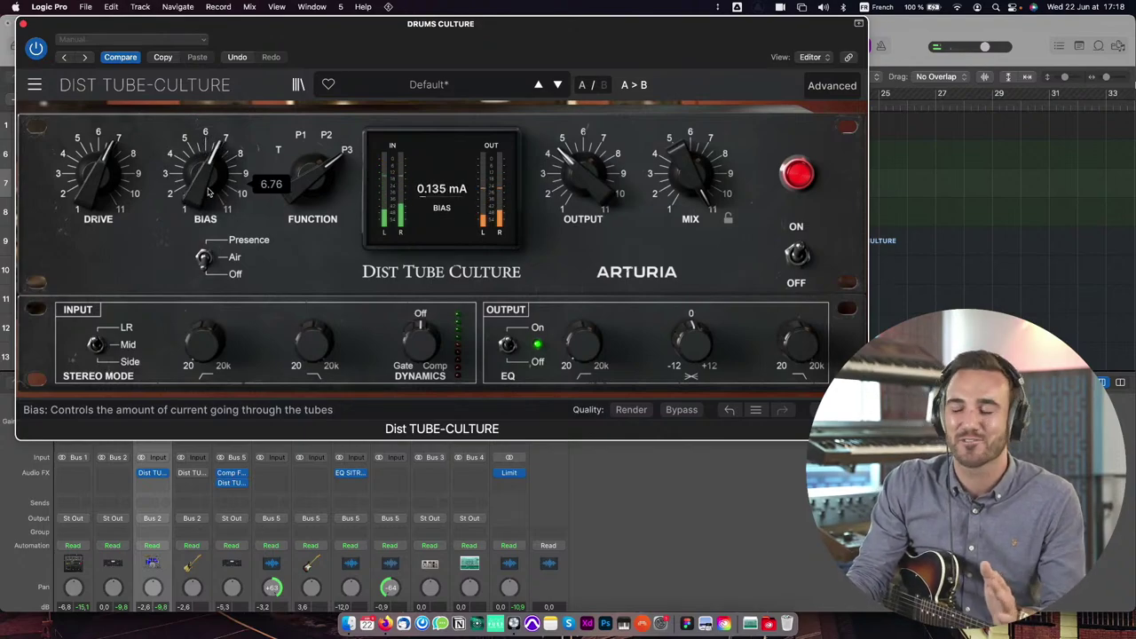
pyautogui.click(312, 183)
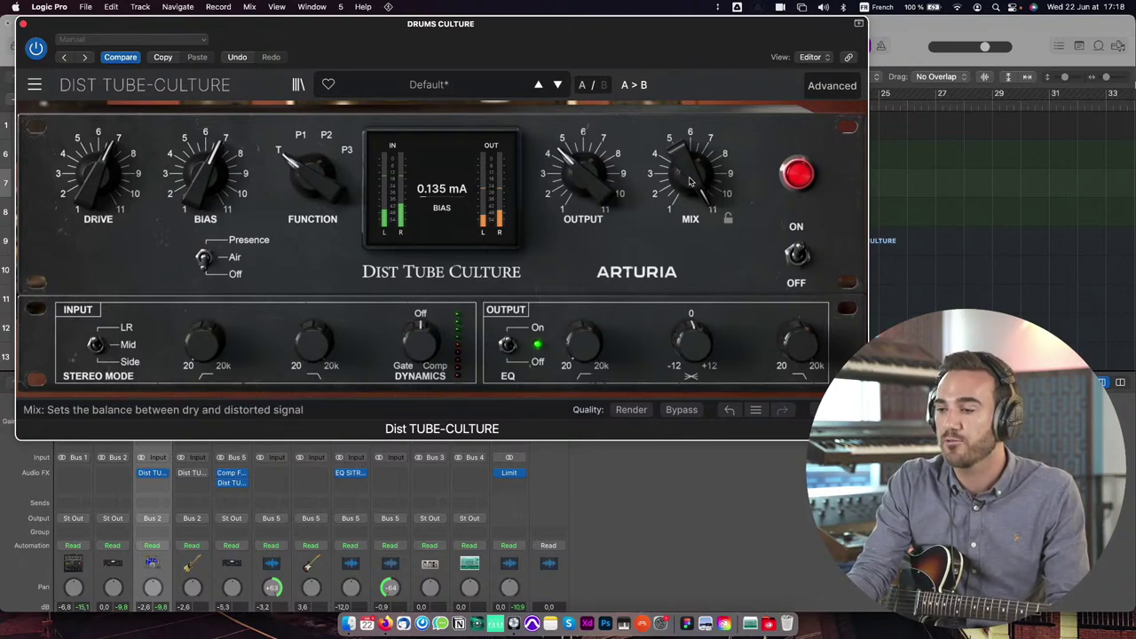
# Step: Dip the mix and restore it to 100 %, then set function P1, bias 8.36, drive about +44.8 dB
pyautogui.moveTo(691, 174)
pyautogui.mouseDown()
pyautogui.moveTo(690, 222)
pyautogui.moveTo(691, 168)
pyautogui.mouseUp()
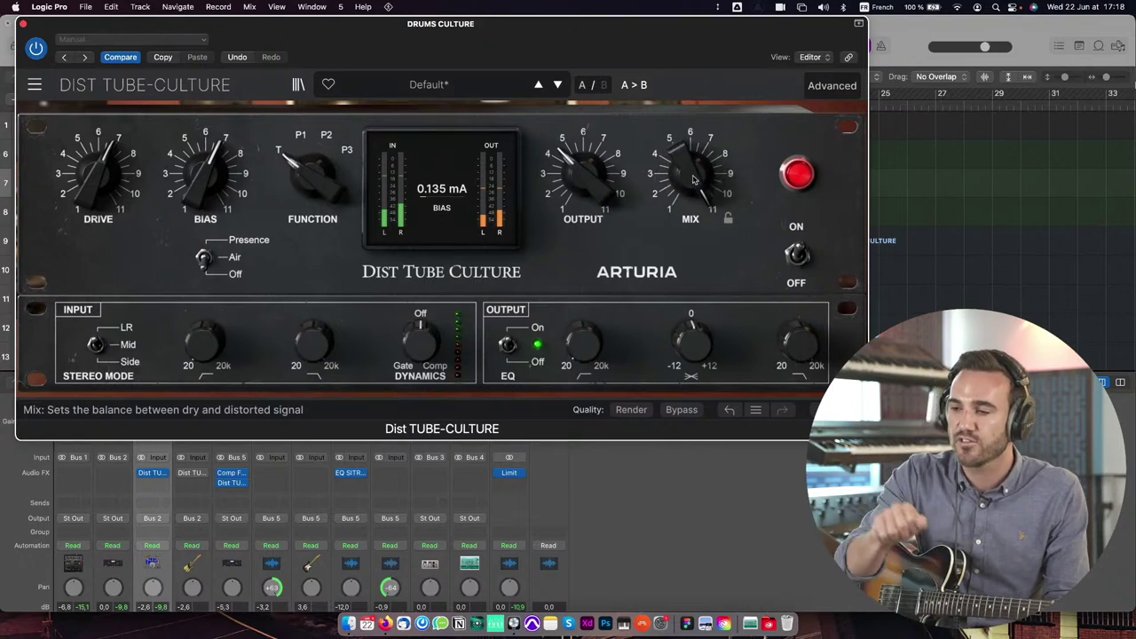
pyautogui.moveTo(695, 180); pyautogui.dragTo(695, 142)
pyautogui.moveTo(313, 177); pyautogui.dragTo(313, 166)
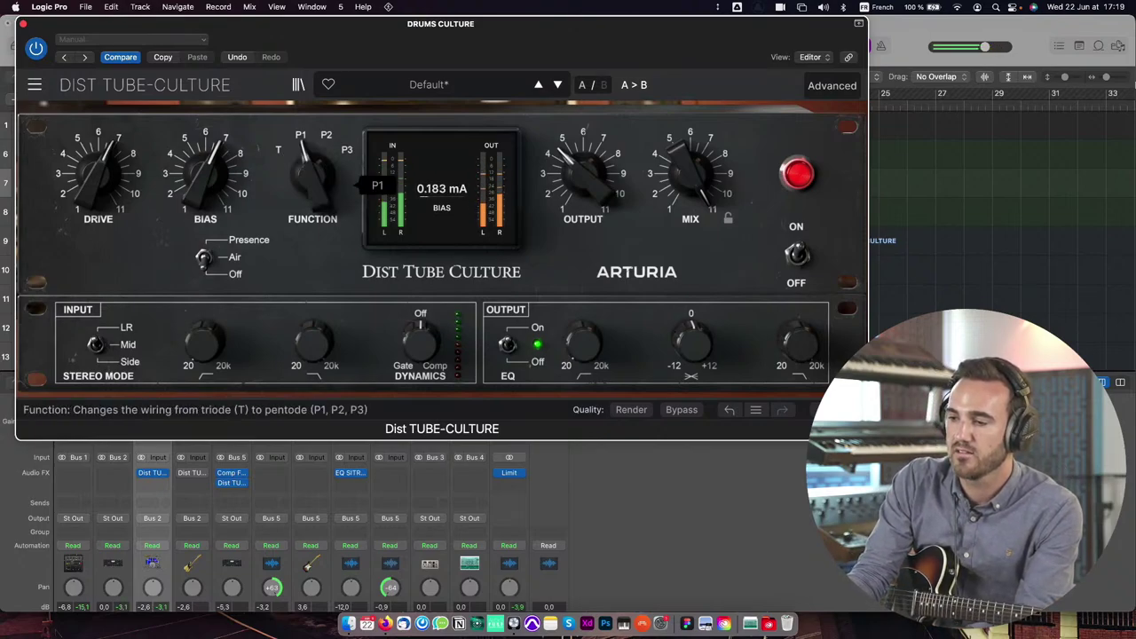
pyautogui.moveTo(208, 182); pyautogui.dragTo(207, 164)
pyautogui.moveTo(99, 182); pyautogui.dragTo(99, 150)
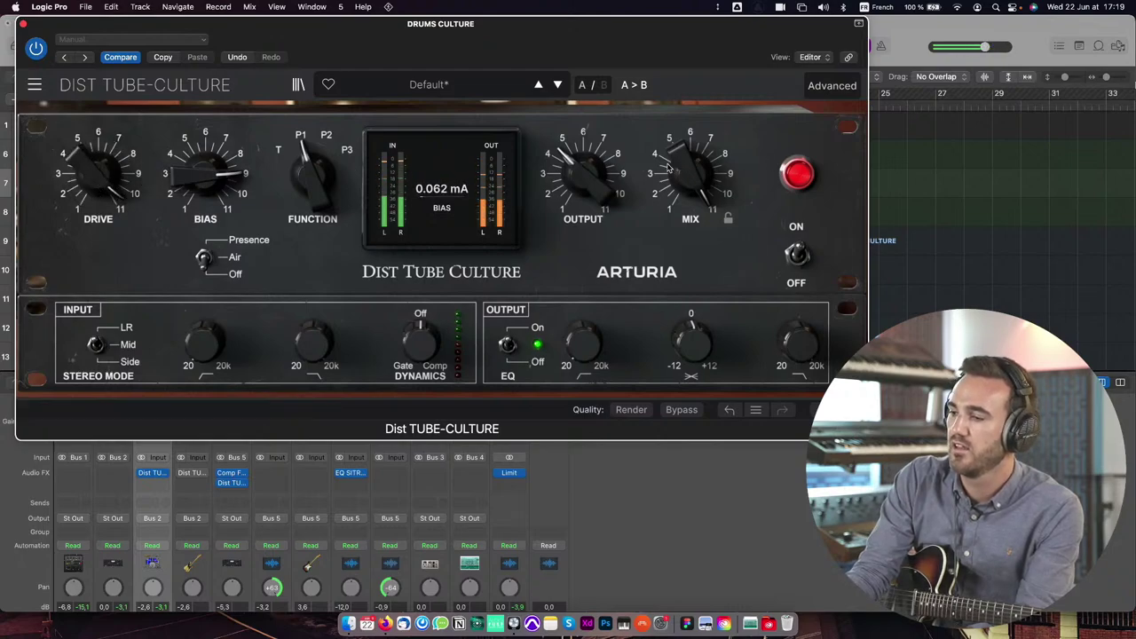
# Step: Blend the mix to 35 %, compare bypassed versus active, then set function T with bias about 4
pyautogui.moveTo(697, 182)
pyautogui.moveTo(691, 182); pyautogui.dragTo(691, 210)
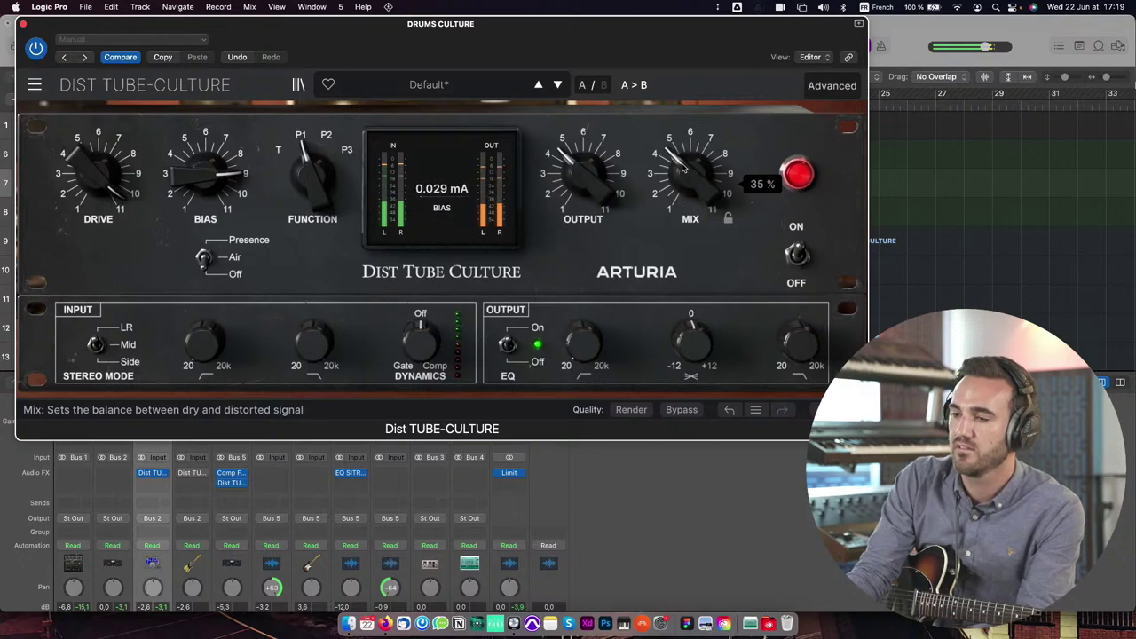
pyautogui.click(39, 49)
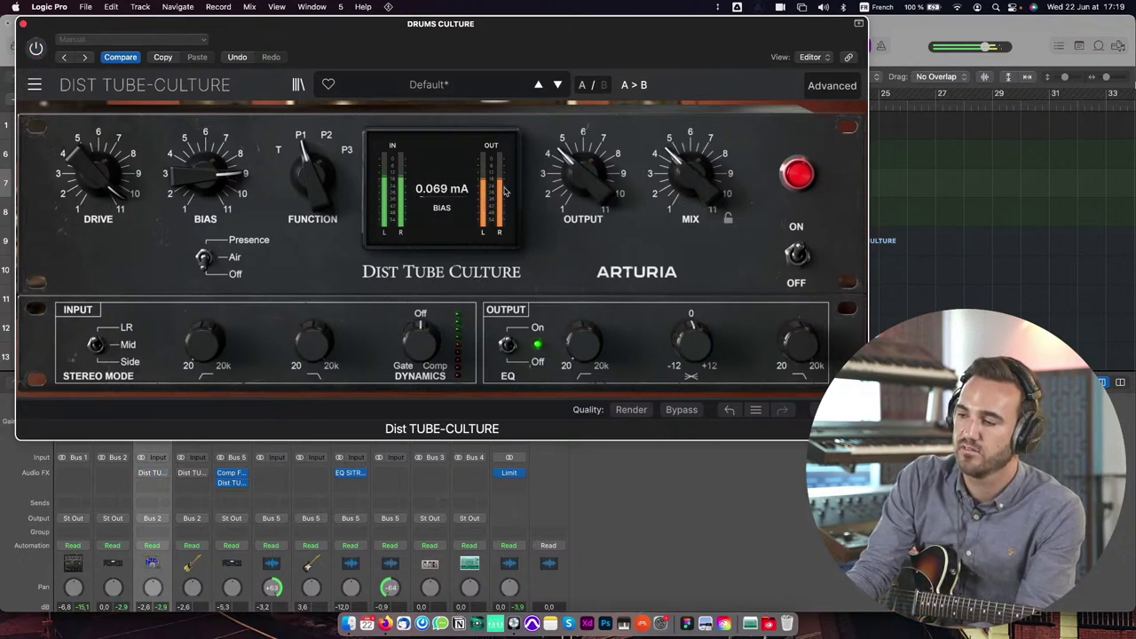
pyautogui.click(37, 50)
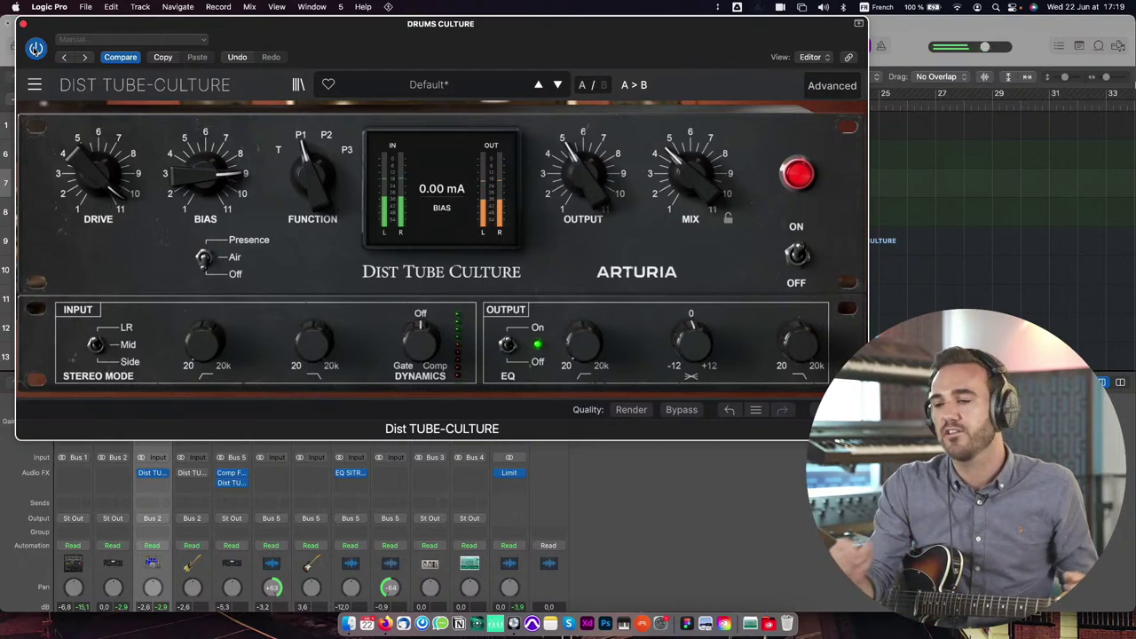
pyautogui.moveTo(323, 177); pyautogui.dragTo(323, 183)
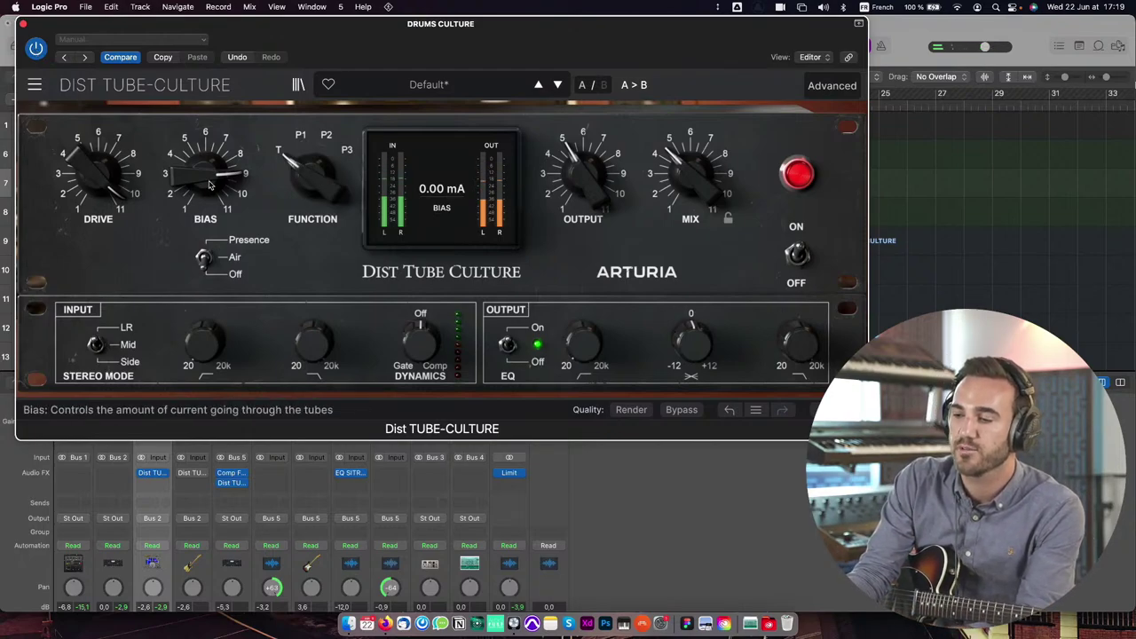
pyautogui.moveTo(207, 177)
pyautogui.mouseDown()
pyautogui.moveTo(207, 226)
pyautogui.moveTo(205, 195)
pyautogui.mouseUp()
# Step: Raise the drums distortion Drive, turn Mix to full, and try Dynamics Comp and Gate before returning to Off
pyautogui.moveTo(98, 177); pyautogui.dragTo(96, 171)
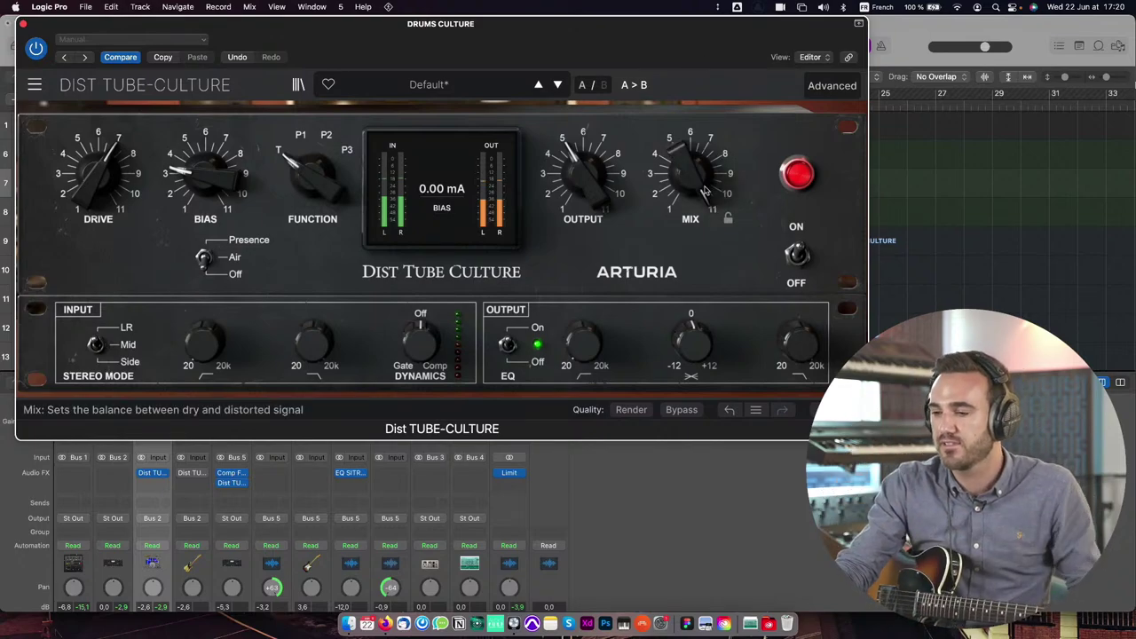
pyautogui.moveTo(706, 190); pyautogui.dragTo(707, 176)
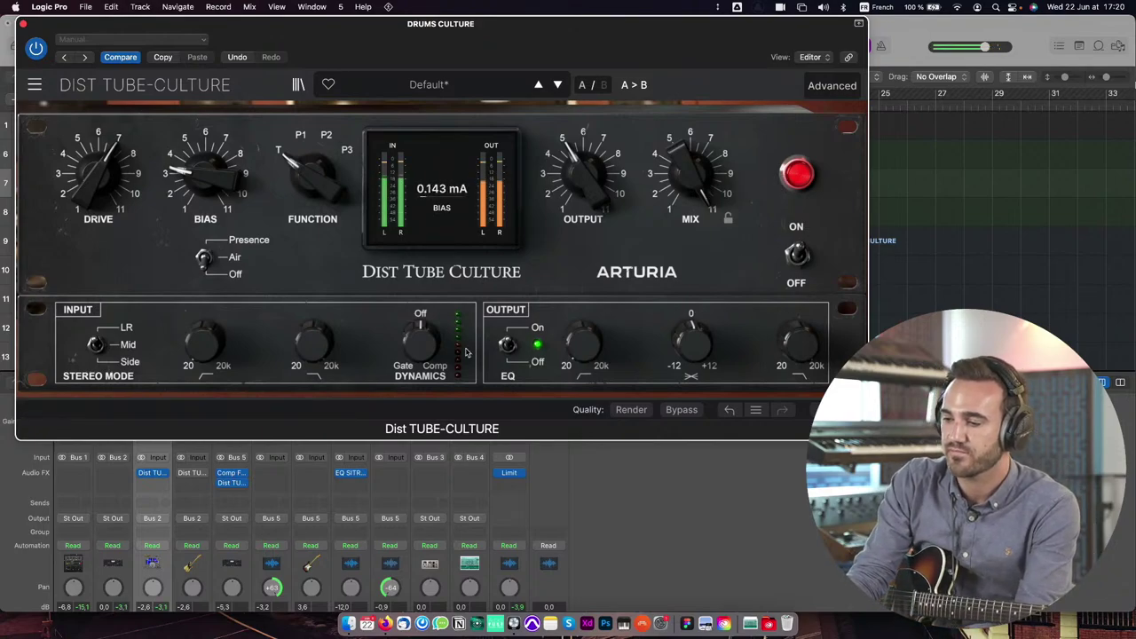
pyautogui.moveTo(426, 357); pyautogui.dragTo(423, 425)
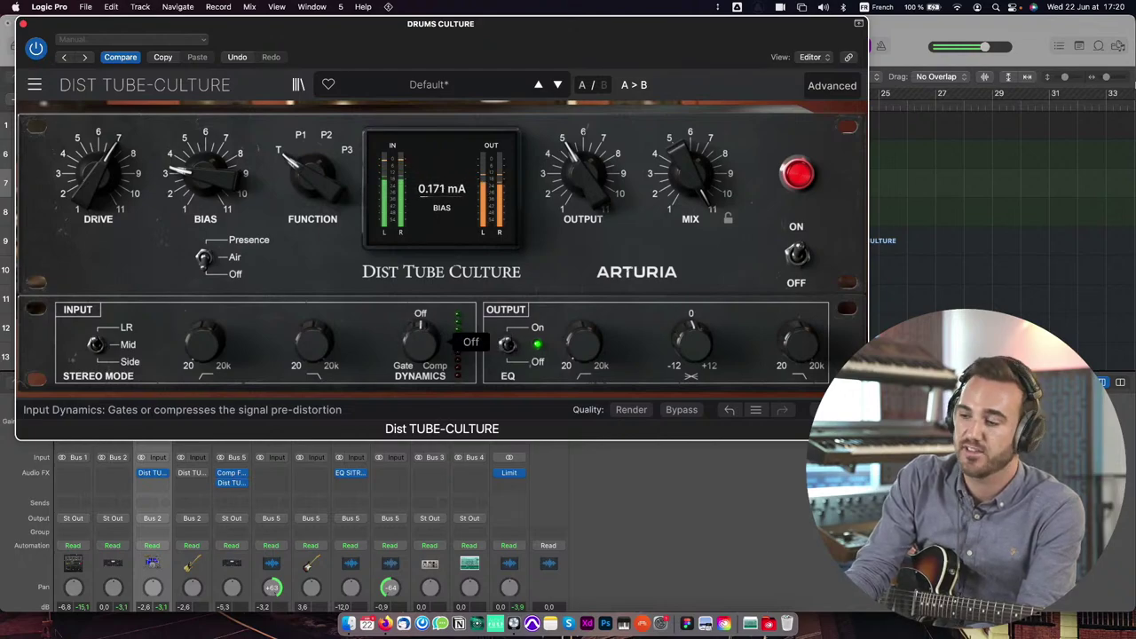
pyautogui.moveTo(423, 342); pyautogui.dragTo(421, 371)
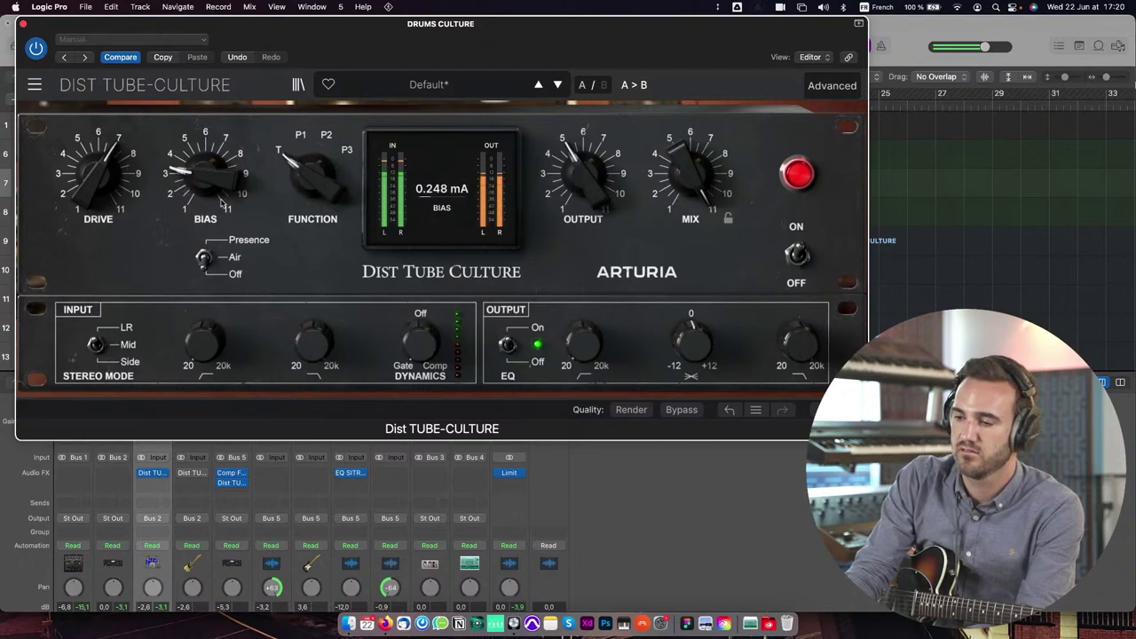
pyautogui.moveTo(421, 371); pyautogui.dragTo(421, 331)
# Step: Push Drive to about +35 dB, lower Mix to about 16%, and re-enable the effect
pyautogui.moveTo(98, 173); pyautogui.dragTo(98, 153)
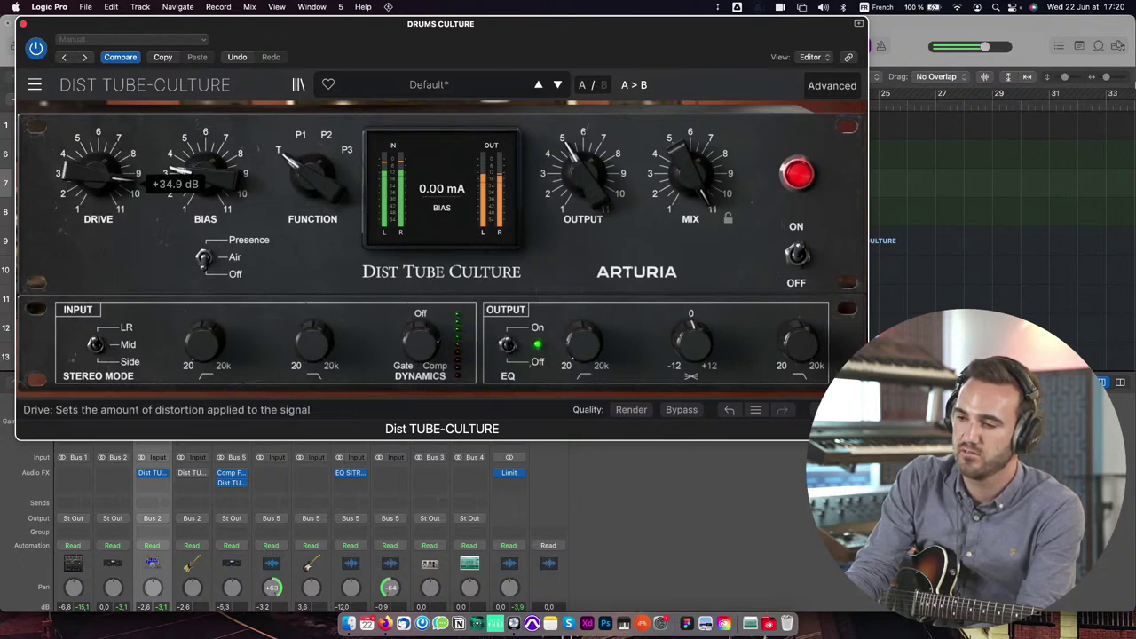
pyautogui.moveTo(691, 174); pyautogui.dragTo(691, 233)
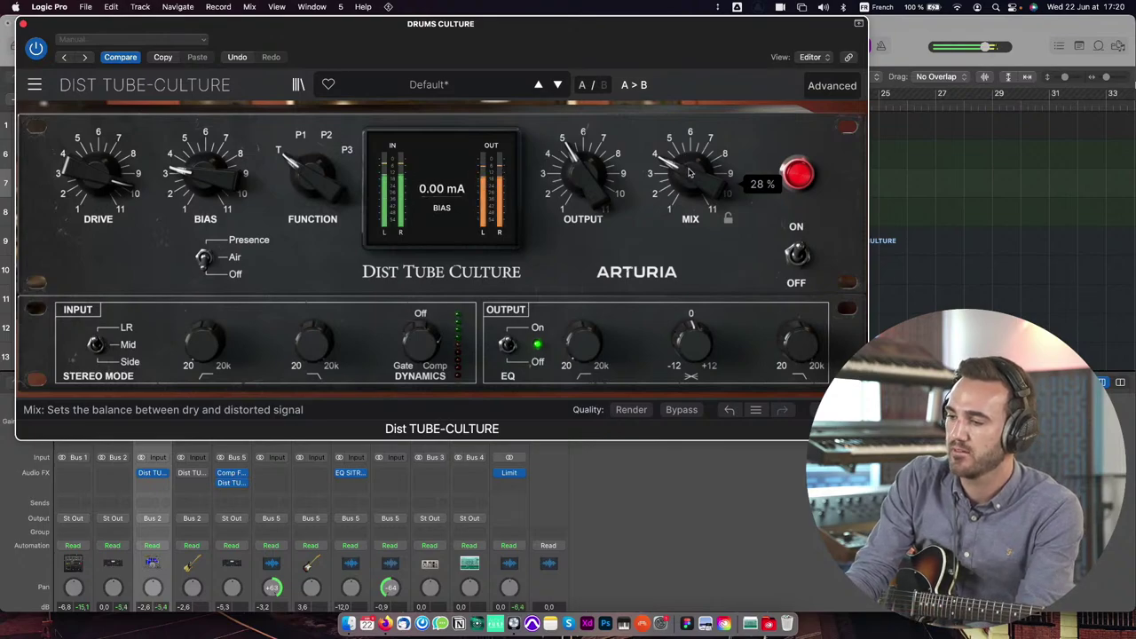
pyautogui.moveTo(690, 173); pyautogui.dragTo(690, 183)
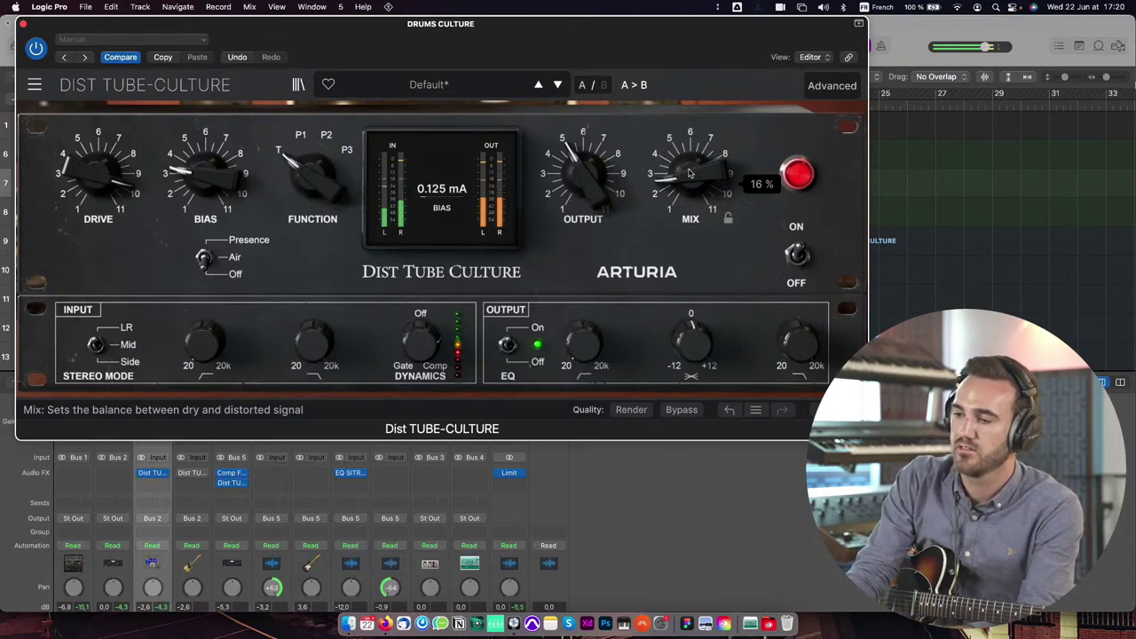
pyautogui.click(36, 49)
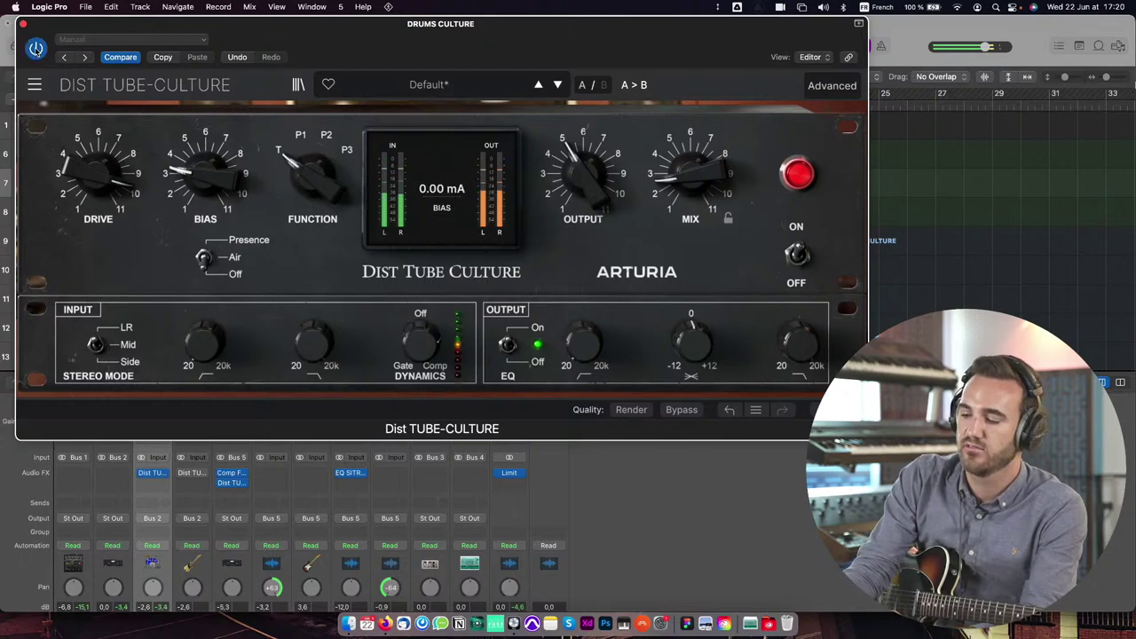
# Step: Close the drums distortion window and solo the Bass Culture track
pyautogui.moveTo(389, 28); pyautogui.dragTo(507, 28)
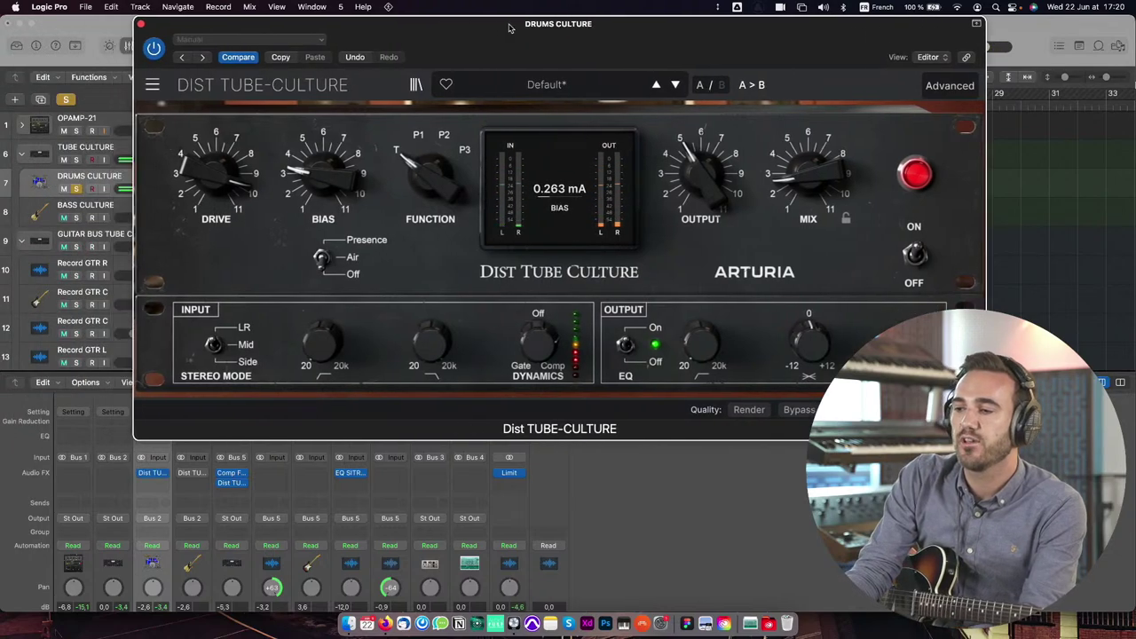
pyautogui.click(141, 24)
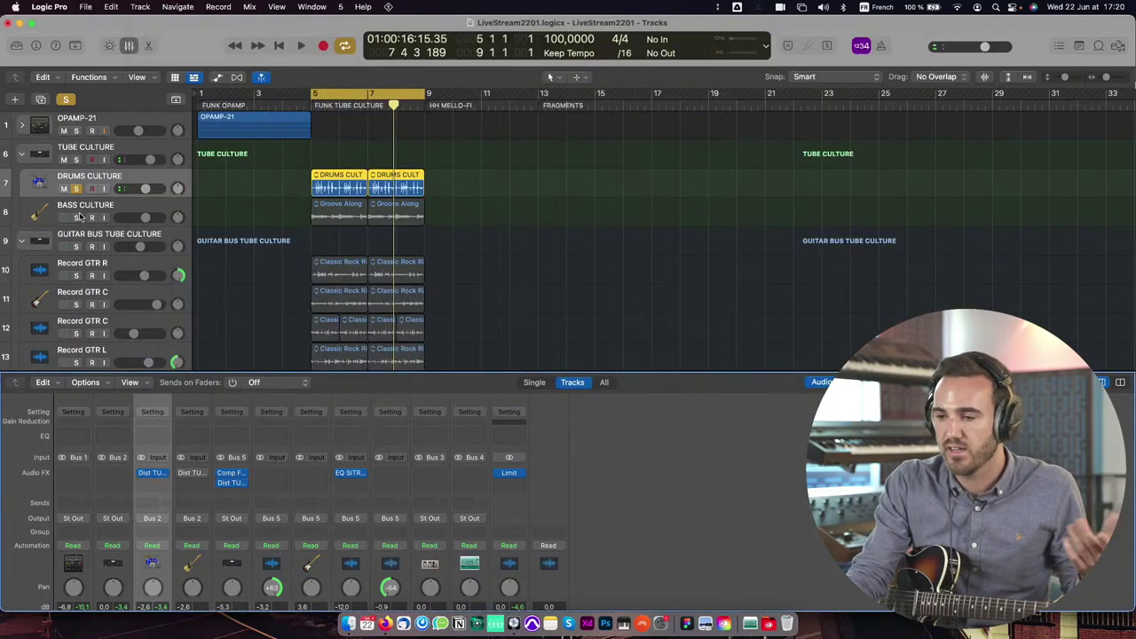
pyautogui.click(76, 218)
pyautogui.click(121, 208)
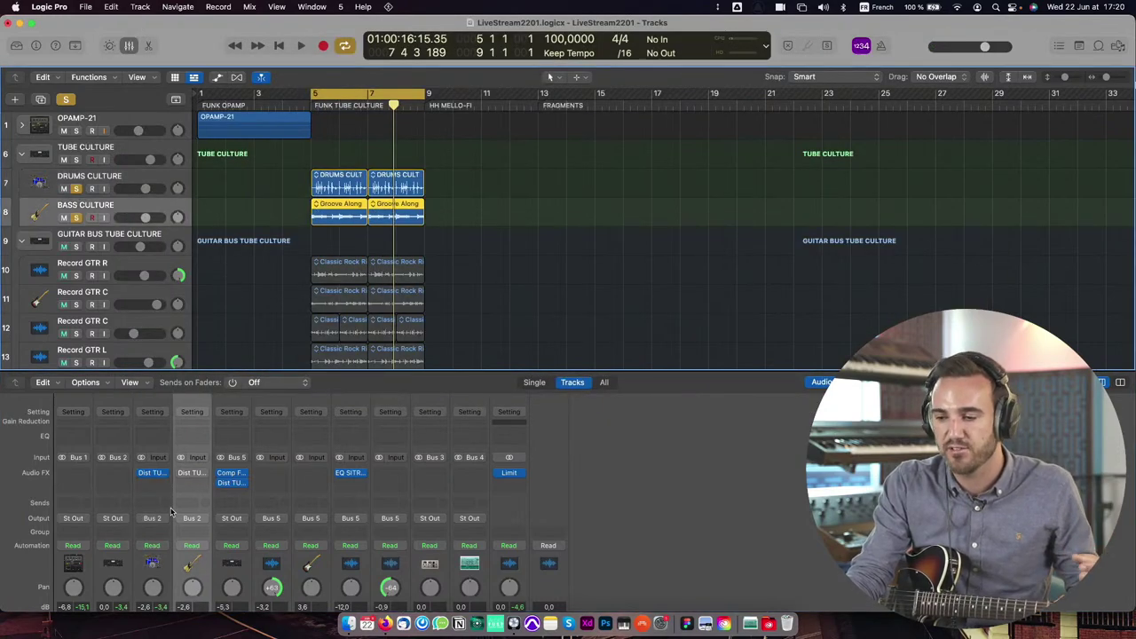
# Step: Start playback, open Bass Culture's tube distortion, and raise Drive and Bias to about 4.56
pyautogui.moveTo(193, 476)
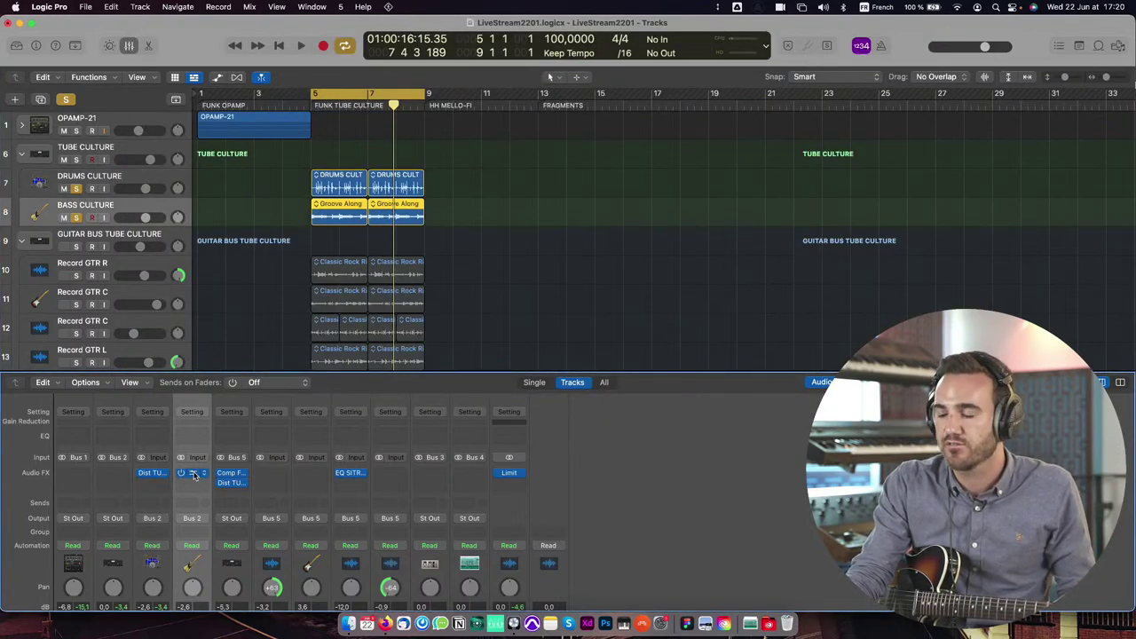
pyautogui.press('space')
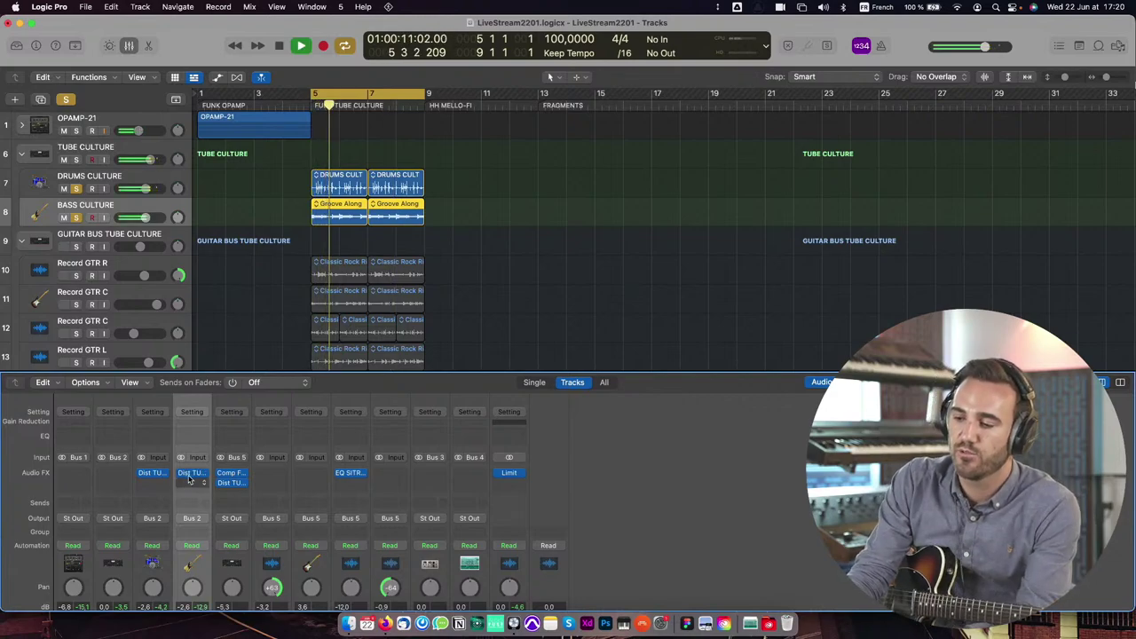
pyautogui.click(189, 476)
pyautogui.moveTo(677, 184); pyautogui.dragTo(423, 40)
pyautogui.moveTo(107, 170); pyautogui.dragTo(107, 149)
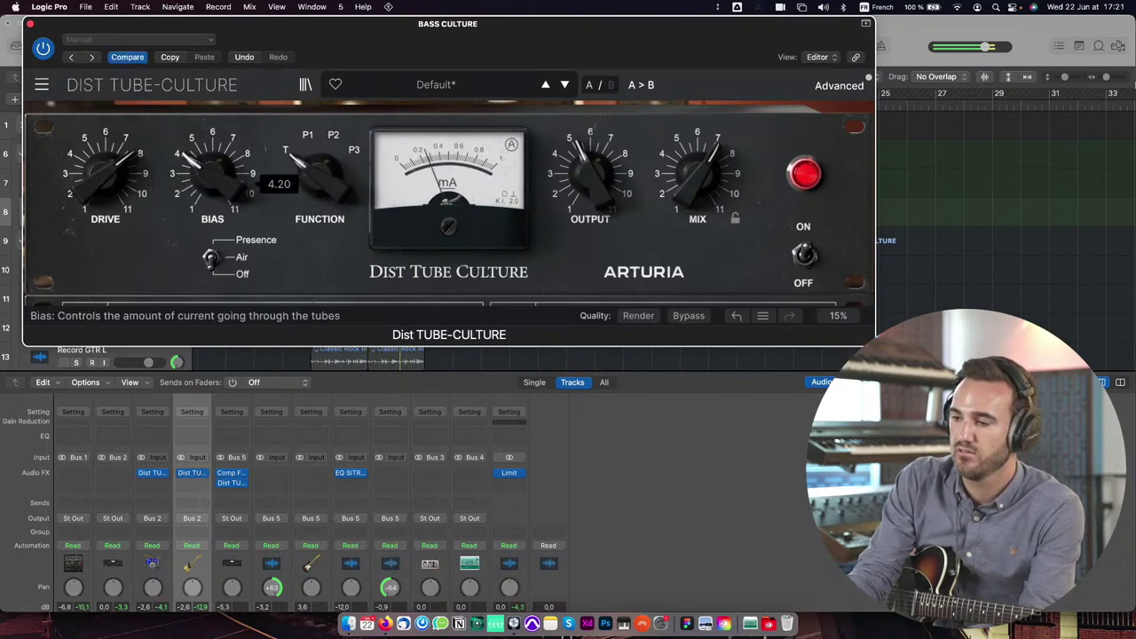
pyautogui.moveTo(213, 183); pyautogui.dragTo(214, 177)
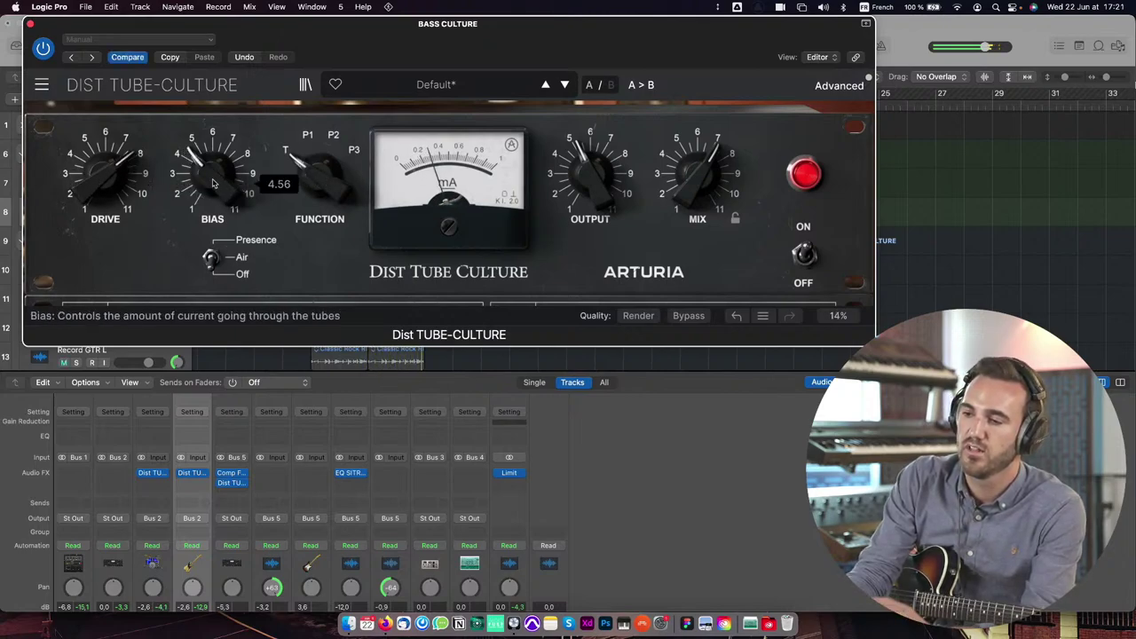
# Step: Close the bass plugin, unsolo drums and bass, solo GUITAR BUS TUBE CULTURE, and play
pyautogui.click(30, 24)
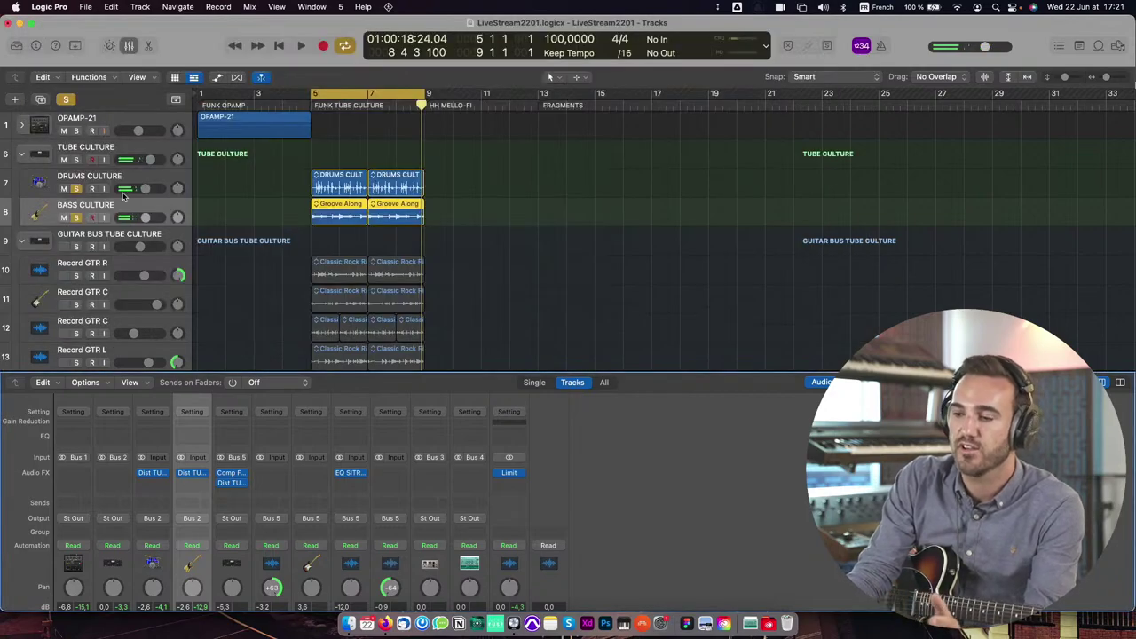
pyautogui.click(76, 189)
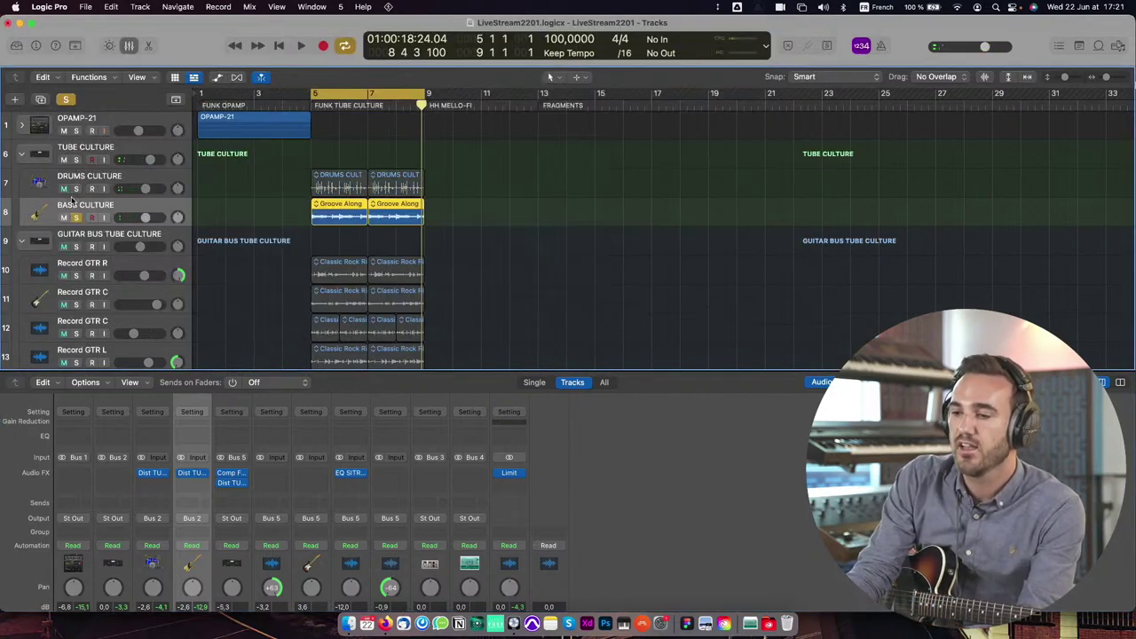
pyautogui.click(76, 189)
pyautogui.click(86, 240)
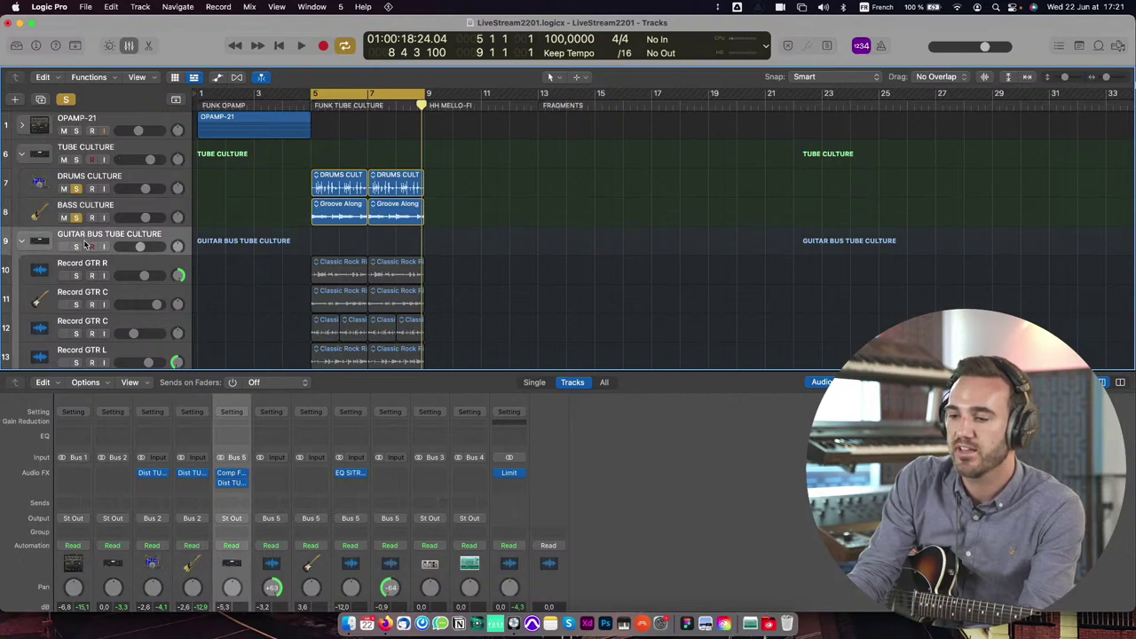
pyautogui.click(77, 217)
pyautogui.click(76, 189)
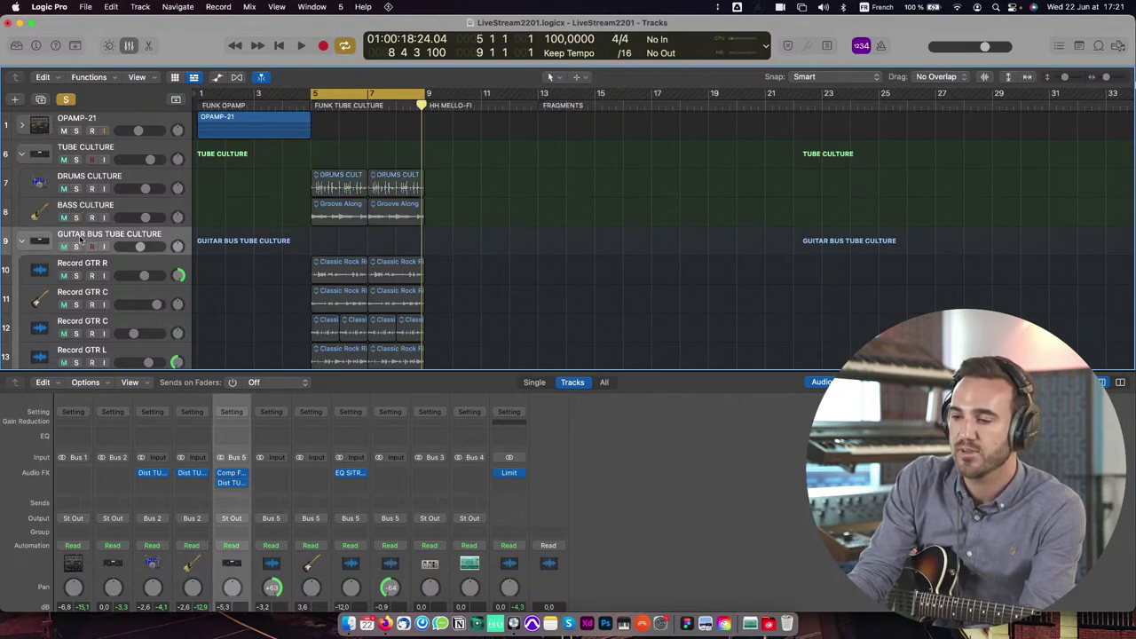
pyautogui.click(76, 247)
pyautogui.press('space')
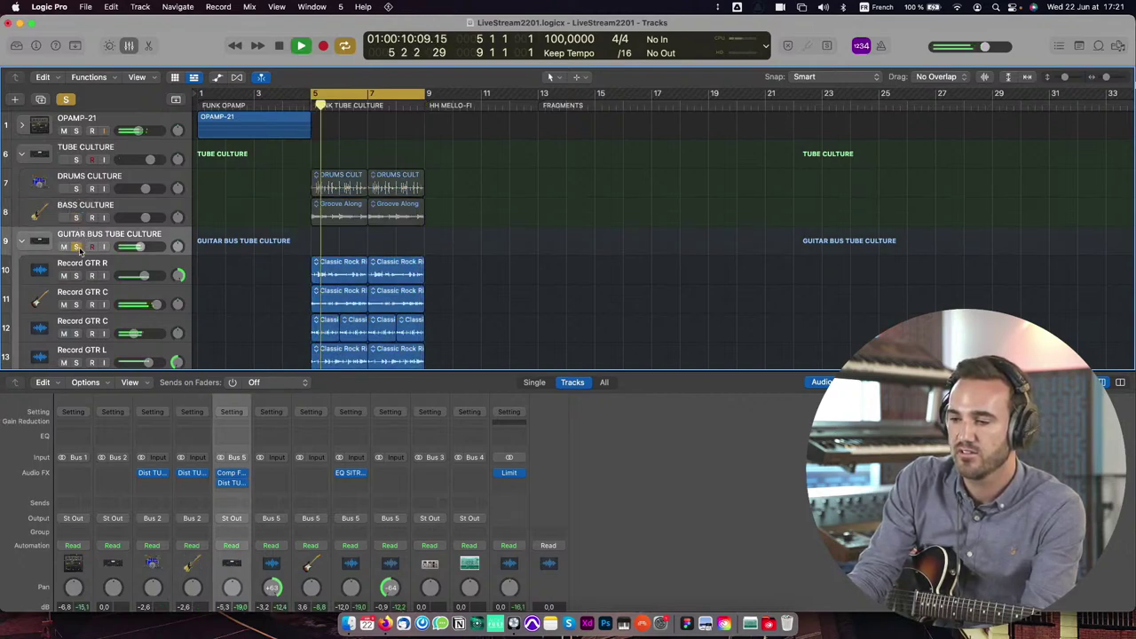
pyautogui.scroll(-3, 116, 255)
pyautogui.scroll(-1, 115, 255)
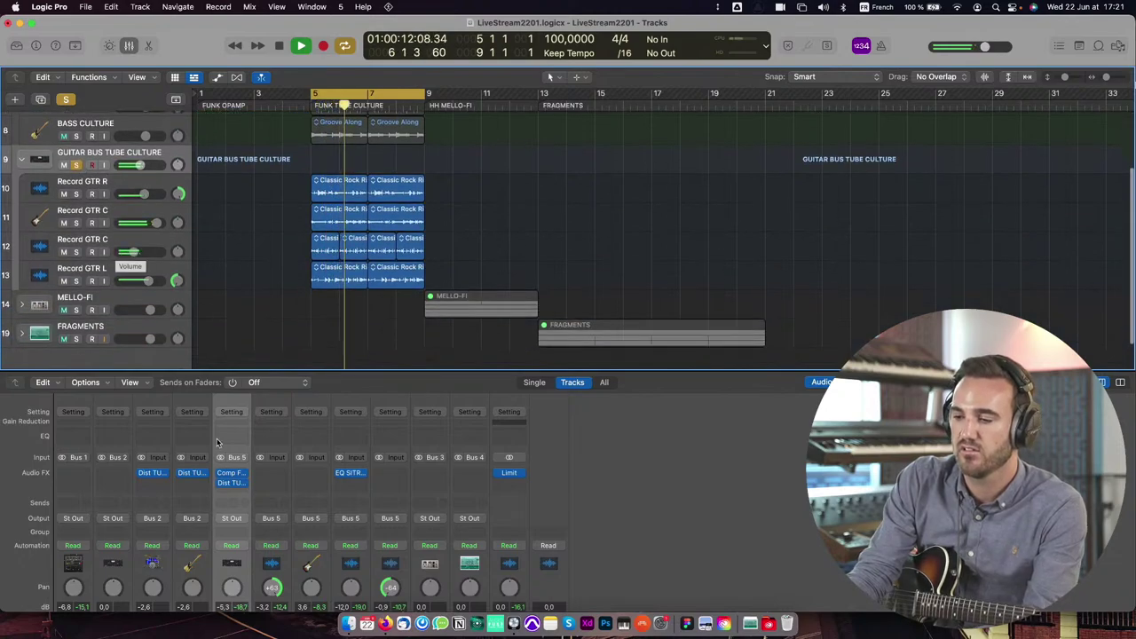
# Step: Open the guitar bus tube distortion, set Output to -8.28 dB, try light compression, and settle Drive at +28.5 dB
pyautogui.click(232, 488)
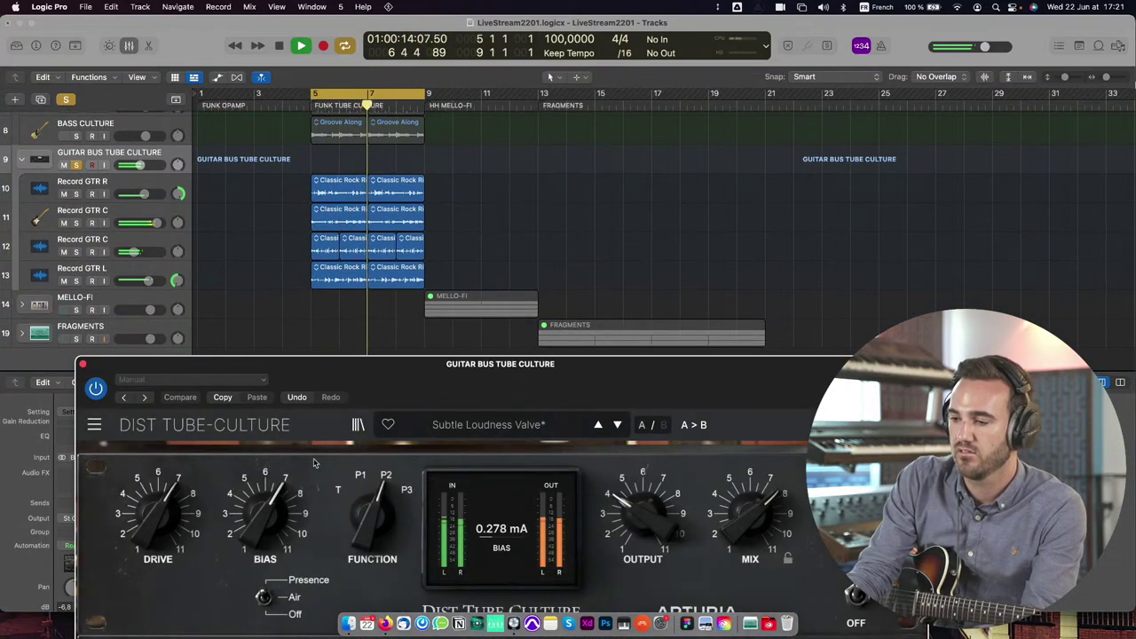
pyautogui.moveTo(545, 372); pyautogui.dragTo(539, 87)
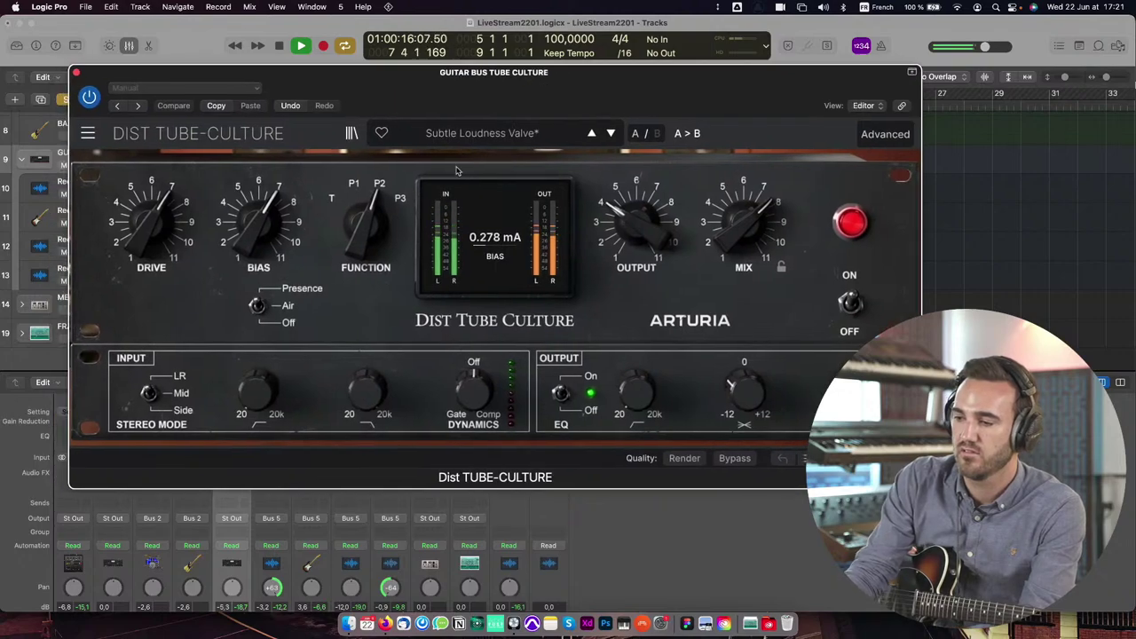
pyautogui.press('space')
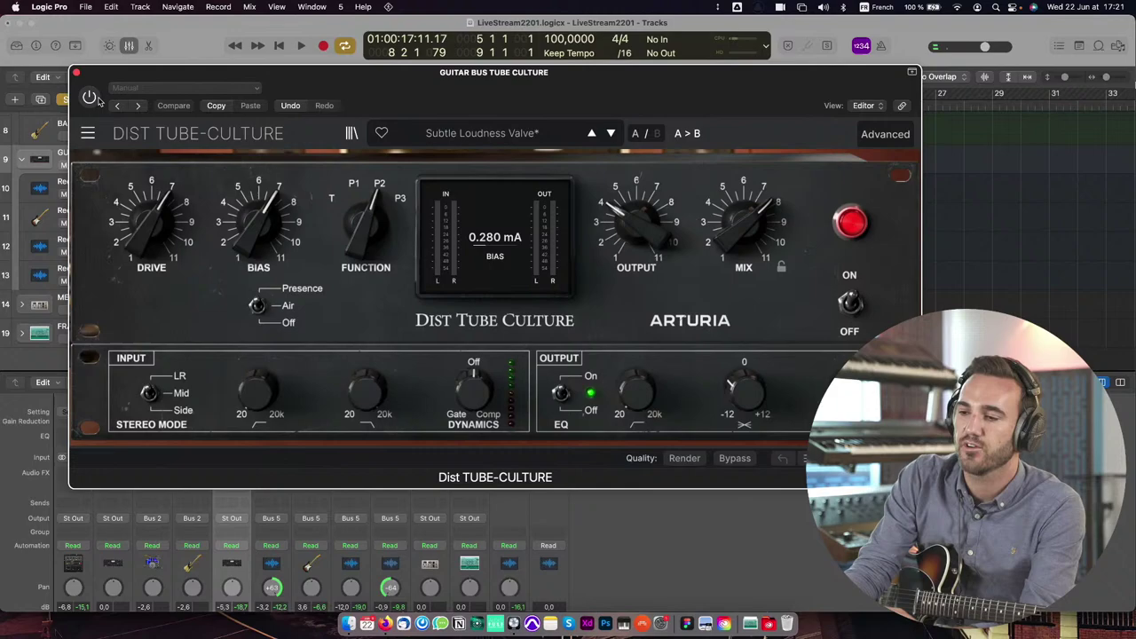
pyautogui.press('space')
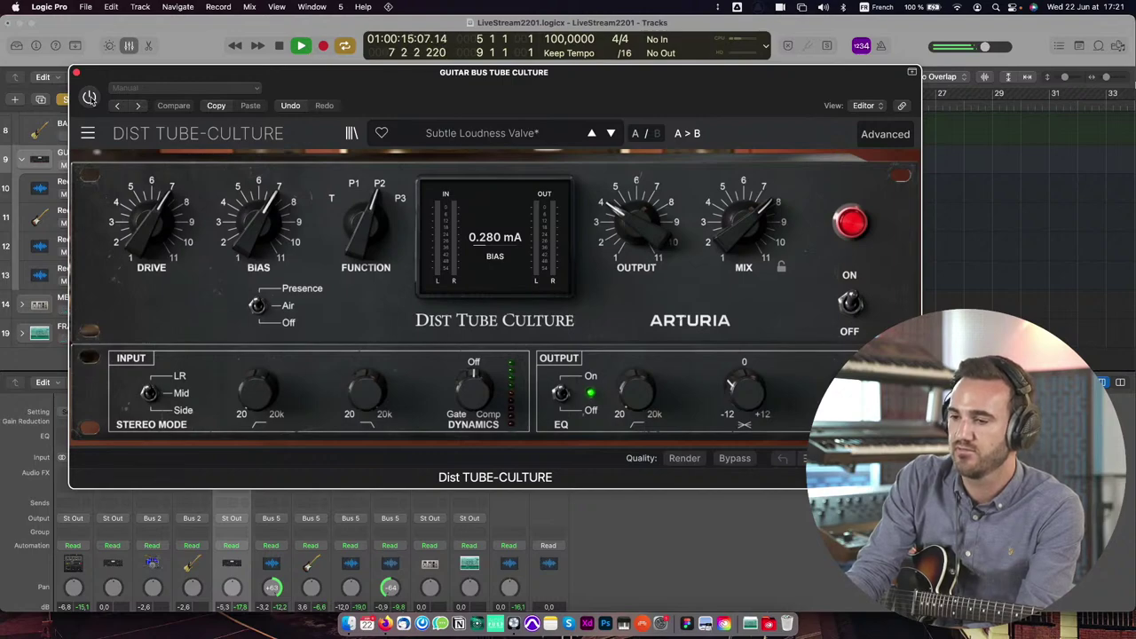
pyautogui.moveTo(151, 222)
pyautogui.mouseDown()
pyautogui.moveTo(151, 206)
pyautogui.moveTo(151, 227)
pyautogui.mouseUp()
pyautogui.moveTo(636, 224); pyautogui.dragTo(636, 224)
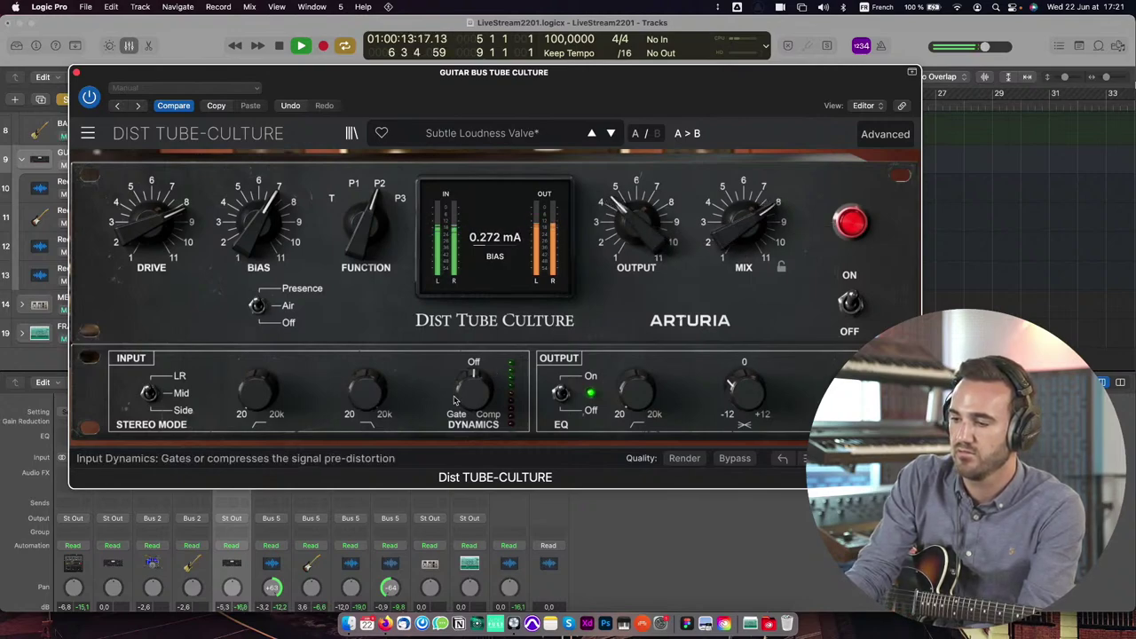
pyautogui.moveTo(473, 388)
pyautogui.mouseDown()
pyautogui.moveTo(473, 369)
pyautogui.moveTo(473, 415)
pyautogui.moveTo(475, 390)
pyautogui.mouseUp()
pyautogui.moveTo(153, 220); pyautogui.dragTo(152, 215)
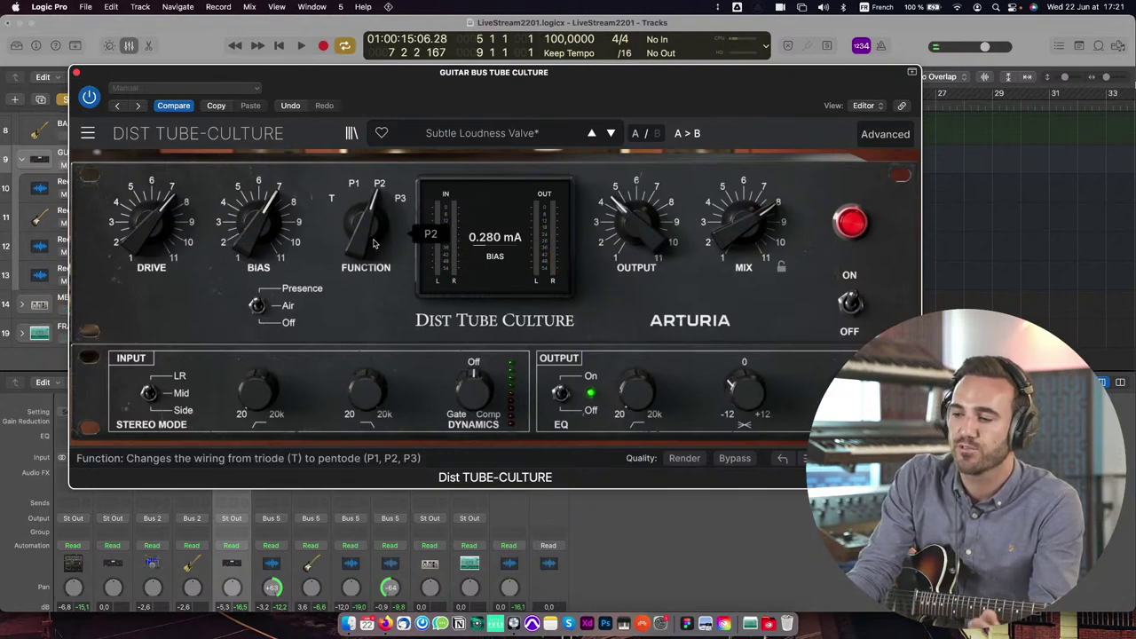
# Step: Raise Drive to +32.6 dB and Mix to full, trying P2 then P3 wiring with Bias at 7.36
pyautogui.moveTo(364, 222)
pyautogui.mouseDown()
pyautogui.moveTo(364, 238)
pyautogui.moveTo(364, 227)
pyautogui.mouseUp()
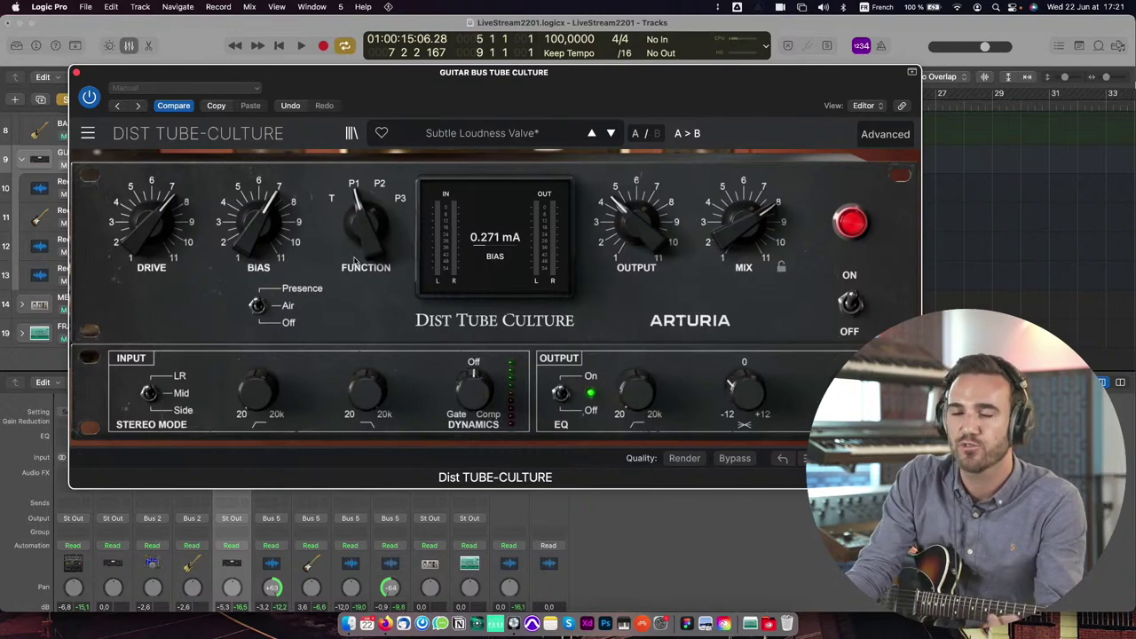
pyautogui.press('space')
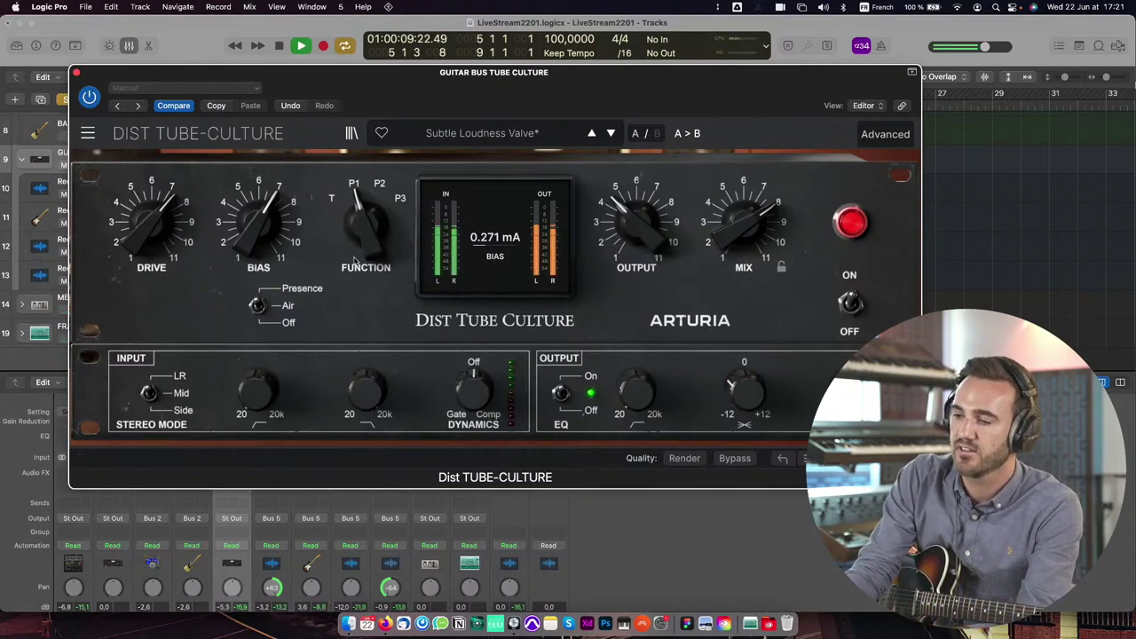
pyautogui.moveTo(139, 256); pyautogui.dragTo(154, 253)
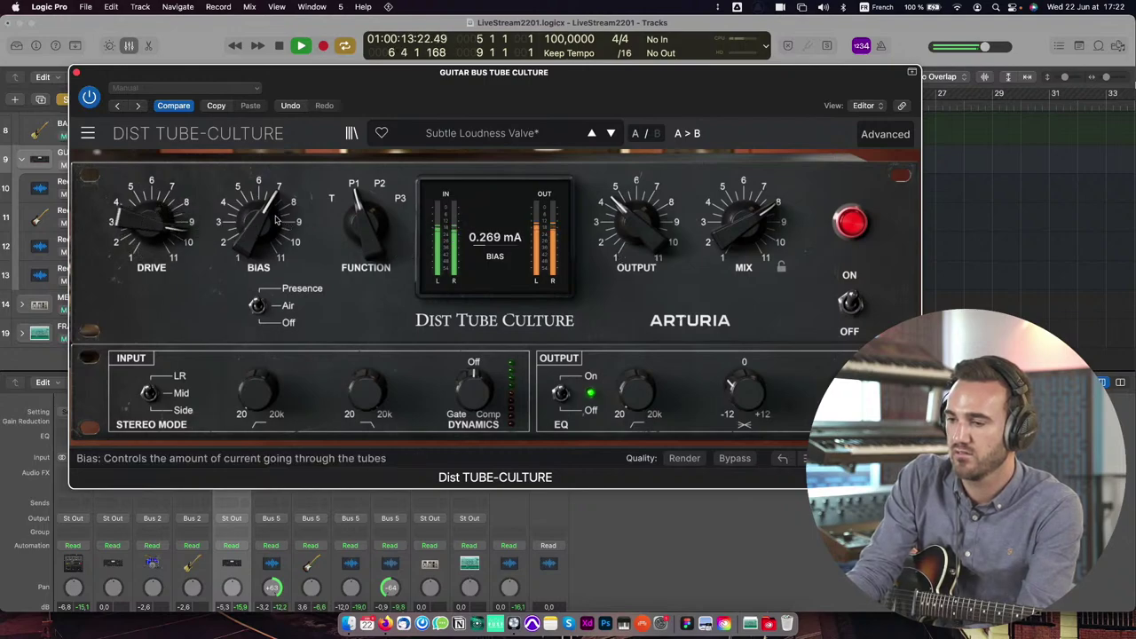
pyautogui.moveTo(258, 222)
pyautogui.mouseDown()
pyautogui.moveTo(258, 194)
pyautogui.moveTo(258, 214)
pyautogui.mouseUp()
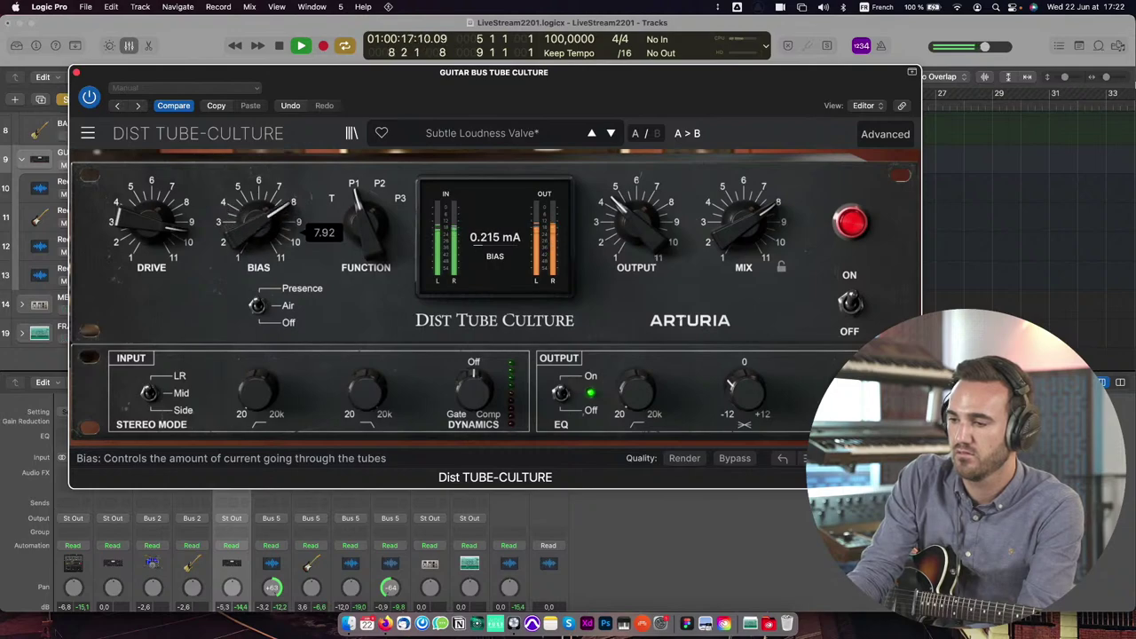
pyautogui.click(368, 242)
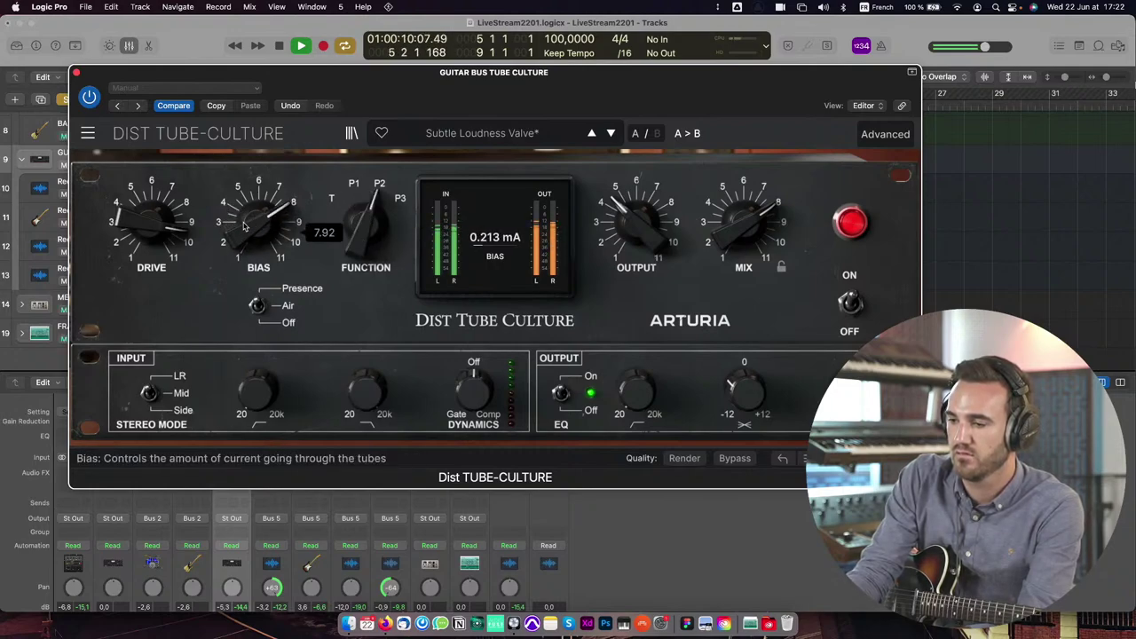
pyautogui.moveTo(149, 220); pyautogui.dragTo(149, 199)
pyautogui.moveTo(752, 215); pyautogui.dragTo(752, 194)
pyautogui.moveTo(366, 222); pyautogui.dragTo(365, 211)
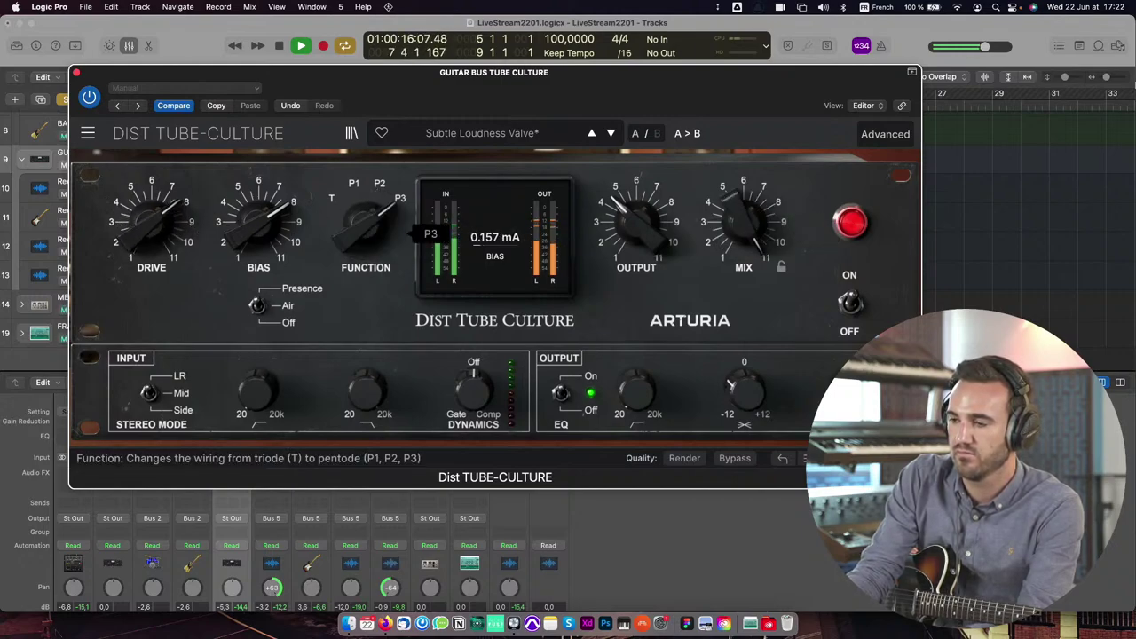
pyautogui.moveTo(258, 232); pyautogui.dragTo(258, 215)
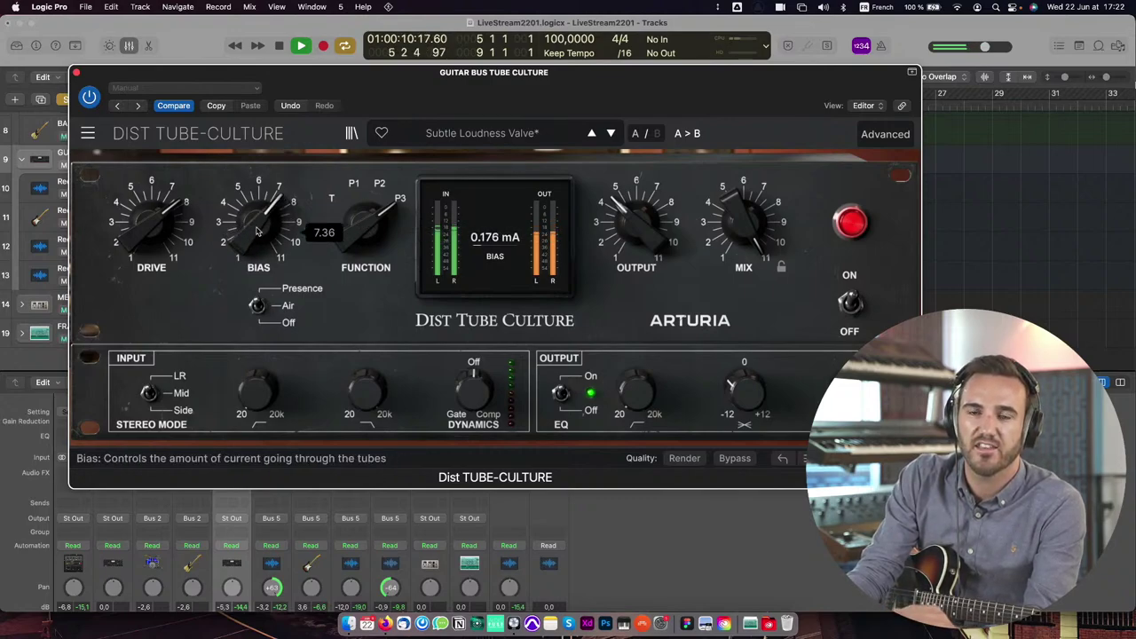
# Step: Raise Bias to about 8.76 and switch the tube wiring back to P1, auditioning the change
pyautogui.press('space')
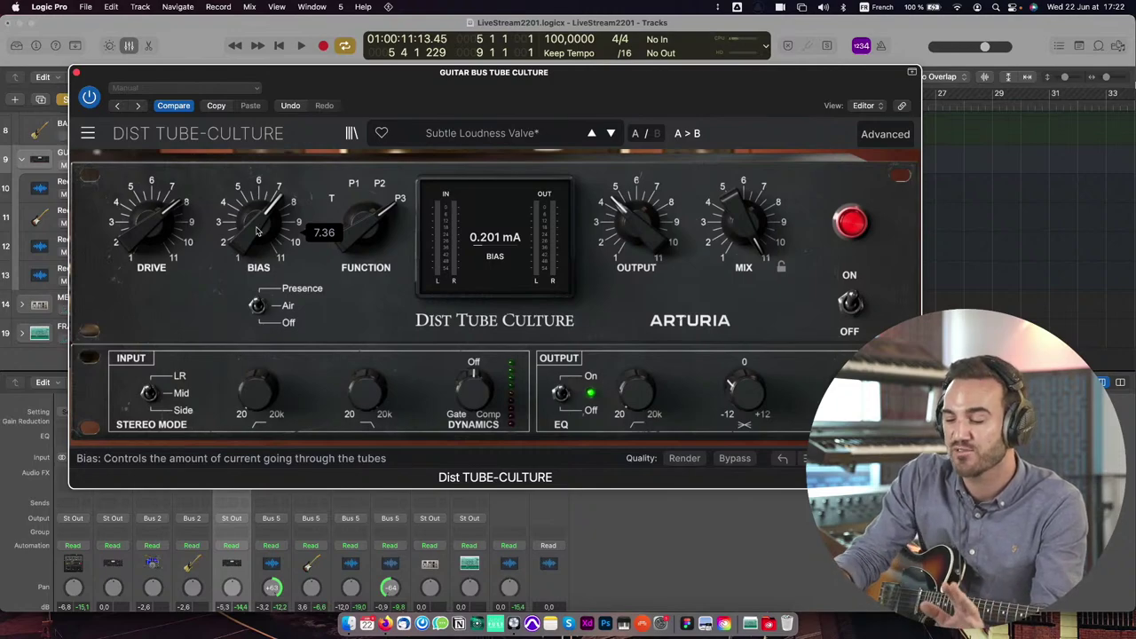
pyautogui.press('space')
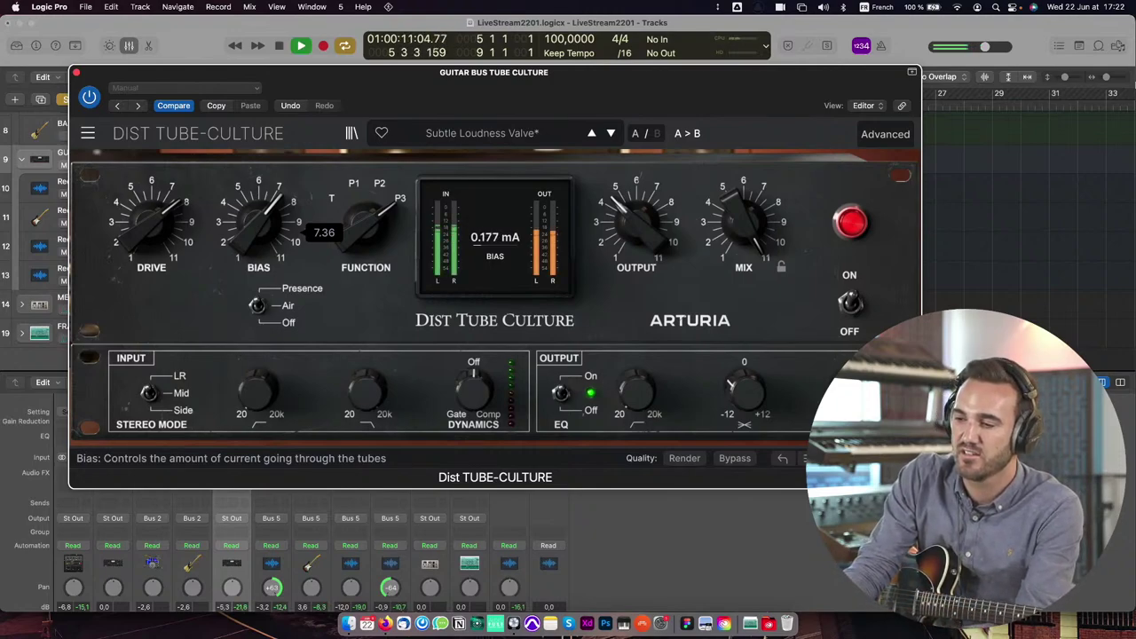
pyautogui.moveTo(257, 222)
pyautogui.mouseDown()
pyautogui.moveTo(258, 183)
pyautogui.moveTo(257, 202)
pyautogui.mouseUp()
pyautogui.press('space')
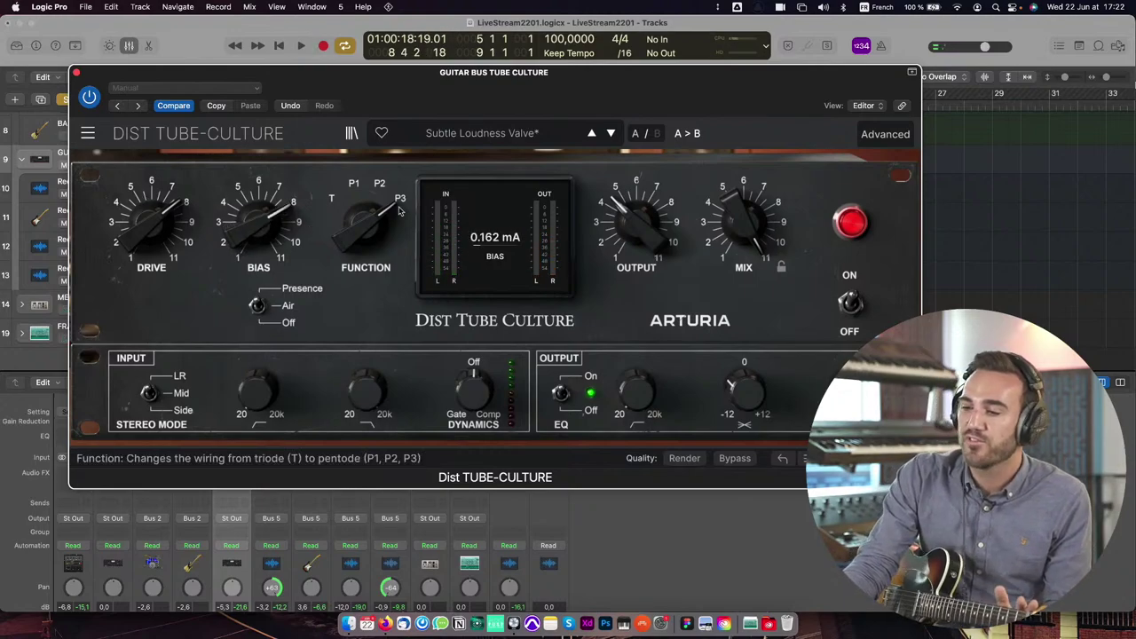
pyautogui.moveTo(366, 220); pyautogui.dragTo(366, 233)
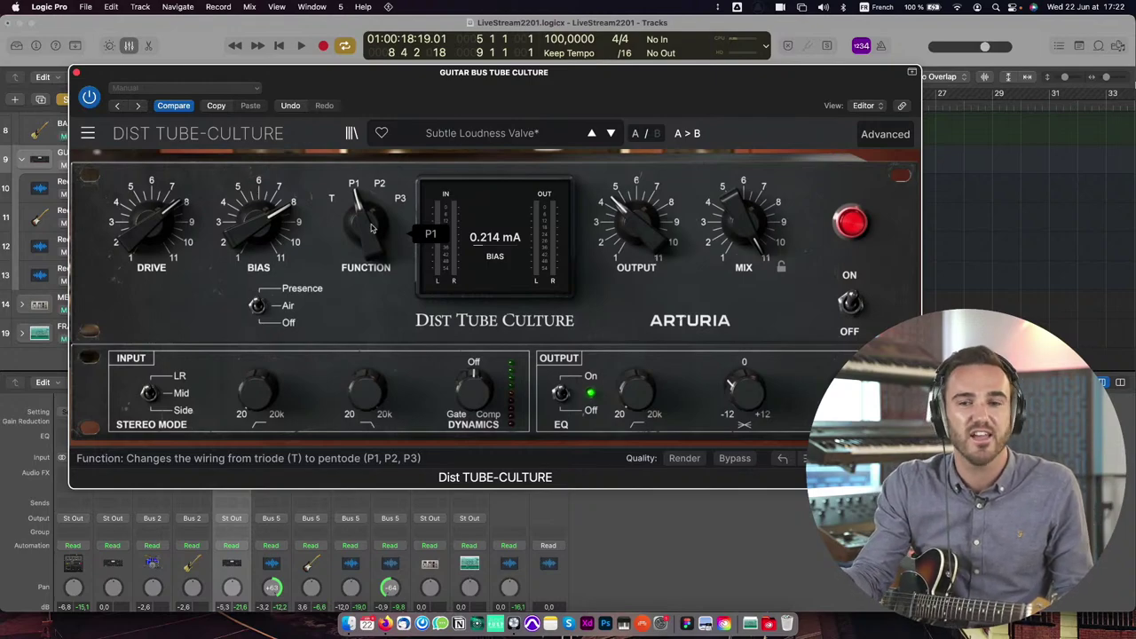
pyautogui.press('space')
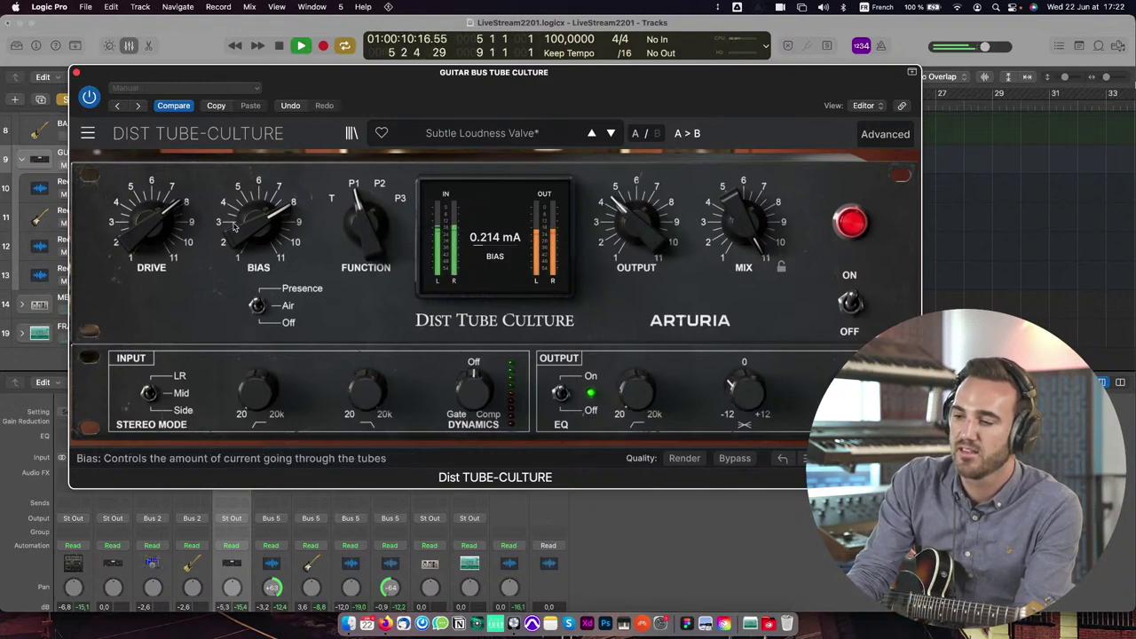
pyautogui.press('space')
pyautogui.moveTo(390, 76); pyautogui.dragTo(577, 32)
# Step: Solo Drums Culture, close the tube plugin, and raise the guitar bus fader to -1.8 dB
pyautogui.scroll(3, 82, 156)
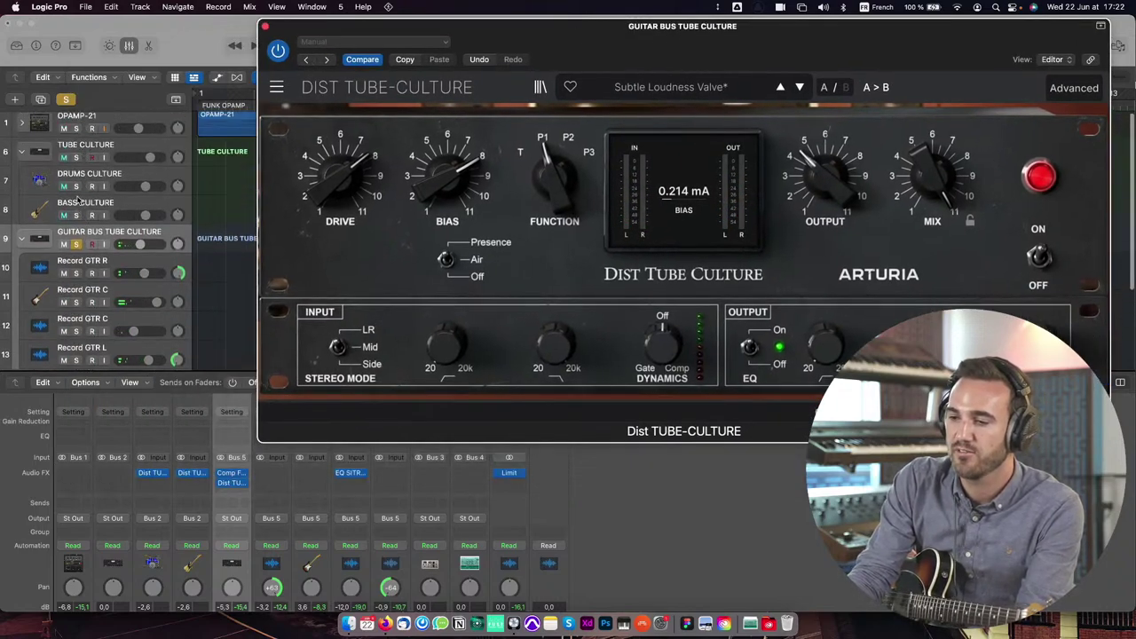
pyautogui.click(75, 187)
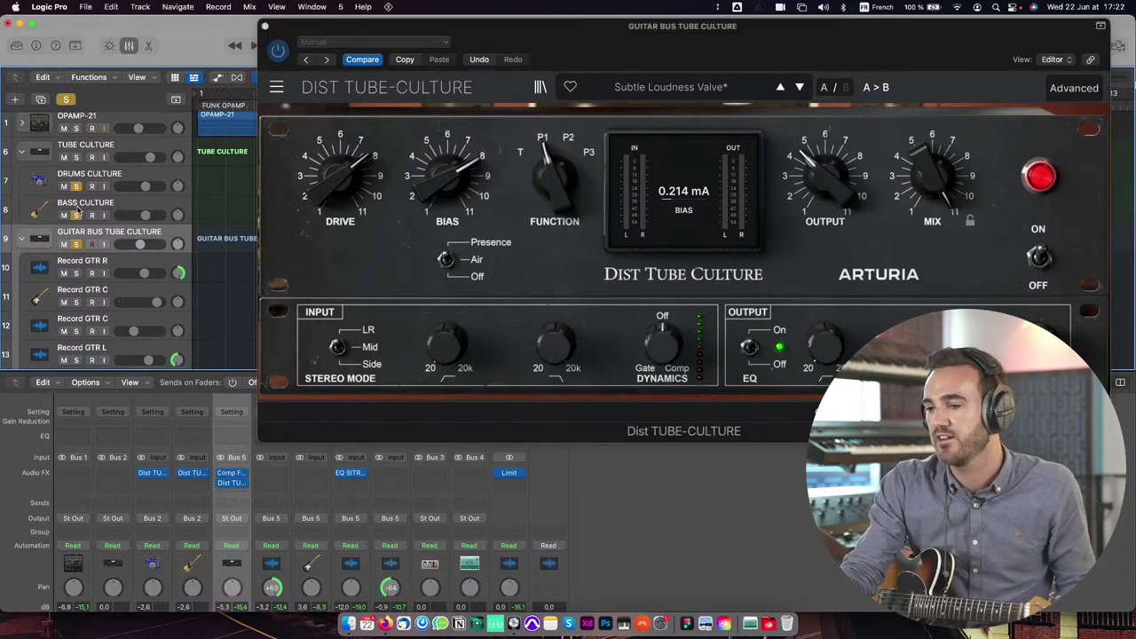
pyautogui.press('space')
pyautogui.click(264, 27)
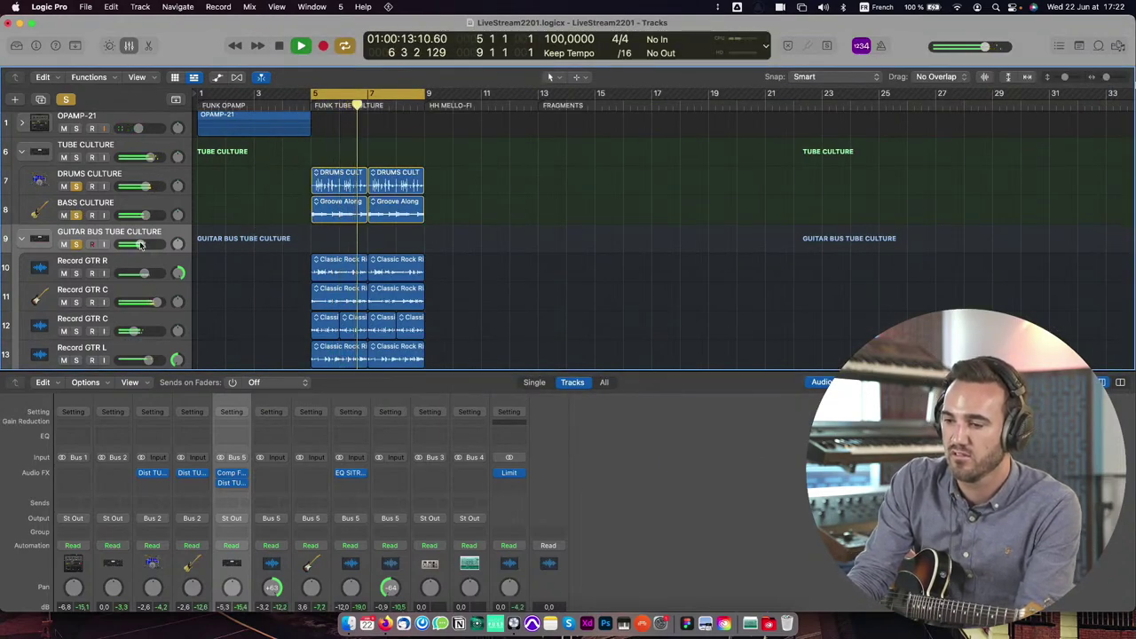
pyautogui.moveTo(145, 245); pyautogui.dragTo(154, 246)
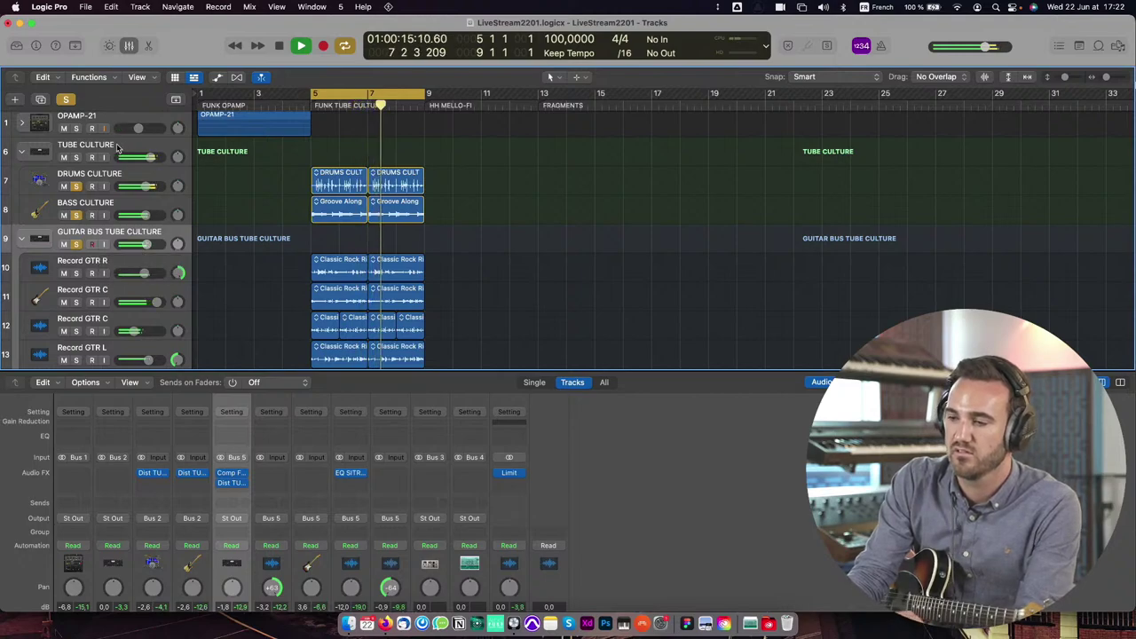
# Step: Collapse the Guitar Bus Tube Culture and Tube Culture stacks, then select the MELLO-FI track
pyautogui.click(21, 152)
pyautogui.click(21, 153)
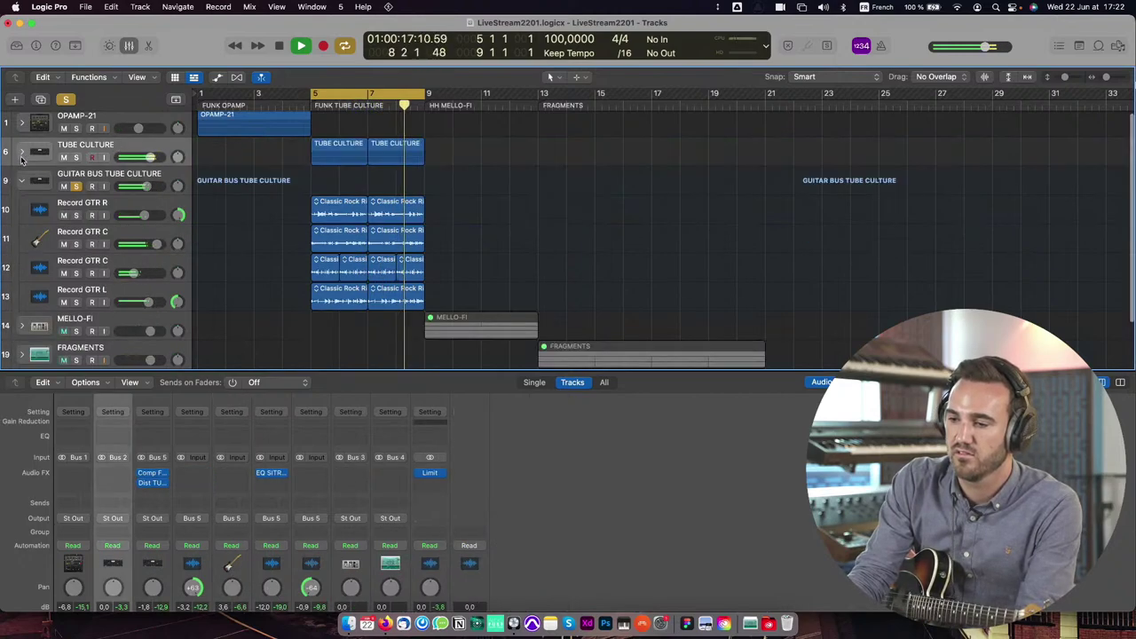
pyautogui.click(22, 183)
pyautogui.click(22, 183)
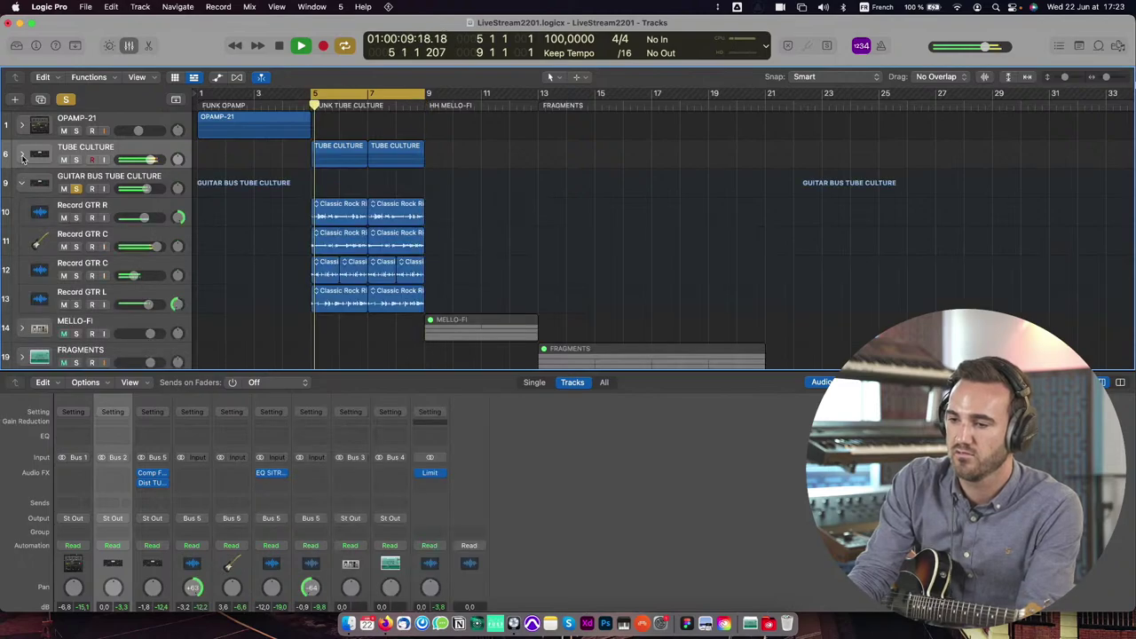
pyautogui.click(21, 153)
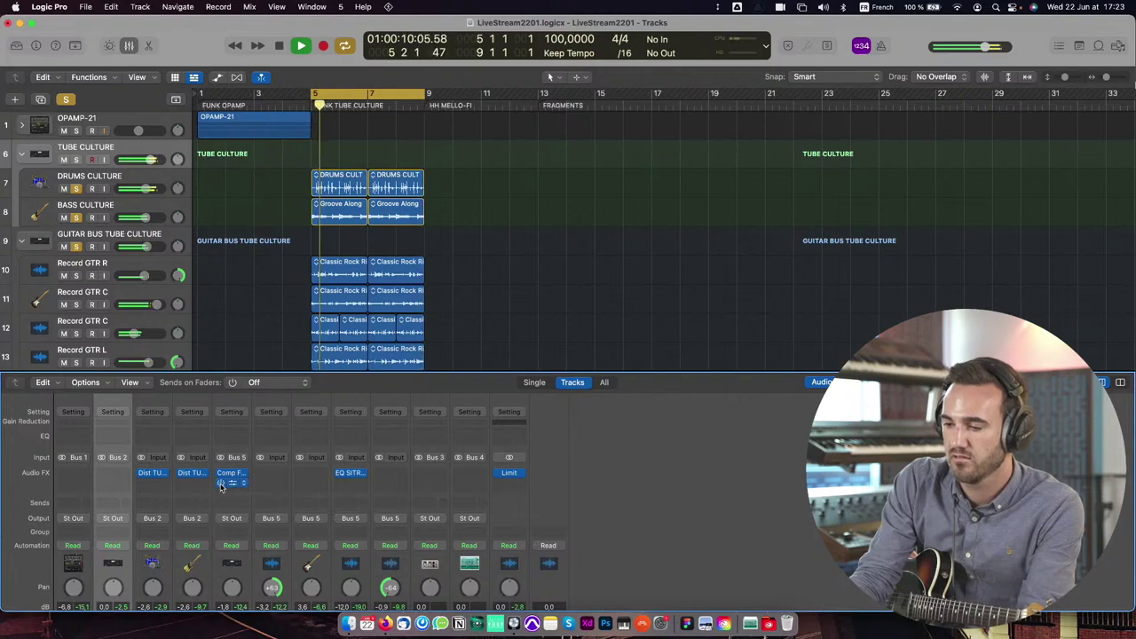
pyautogui.click(127, 245)
pyautogui.scroll(-1, 120, 241)
pyautogui.scroll(-1, 120, 241)
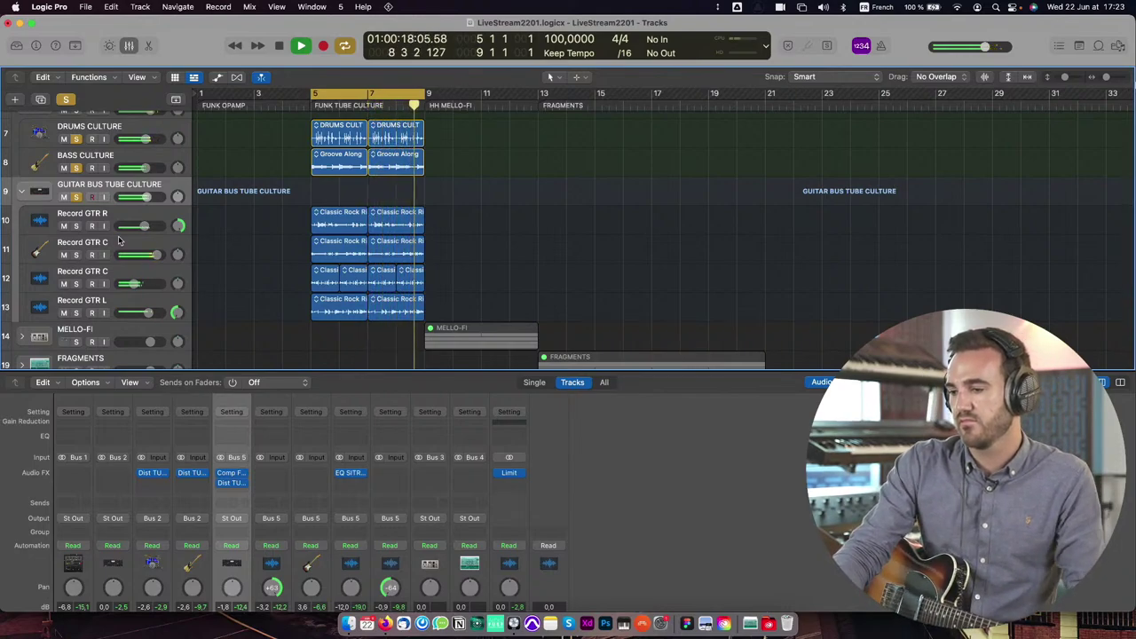
pyautogui.press('space')
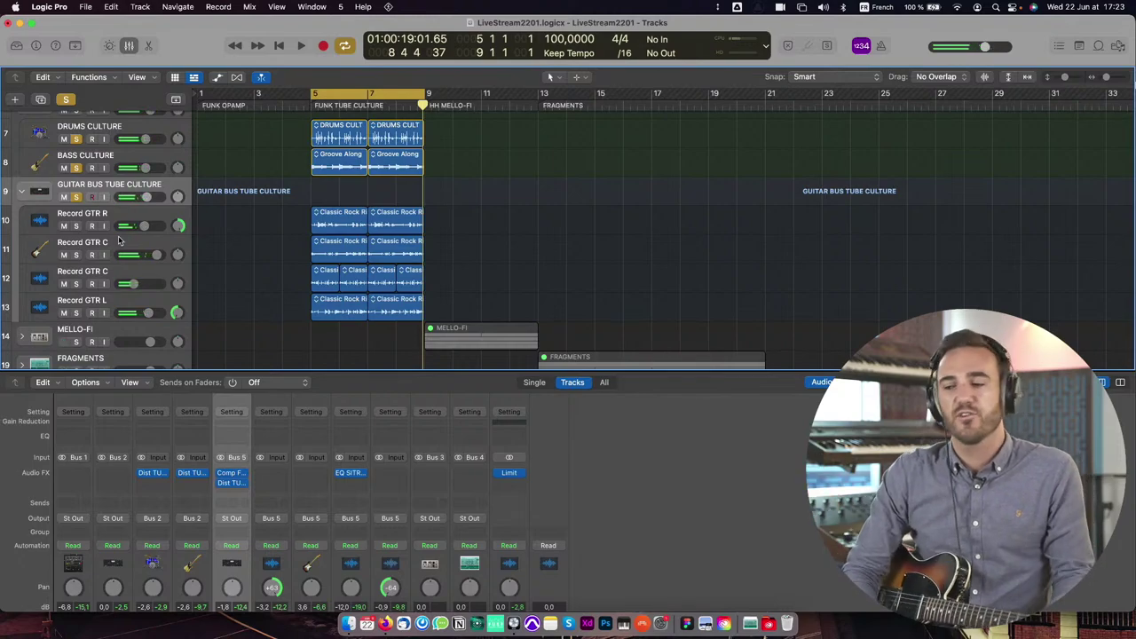
pyautogui.click(22, 193)
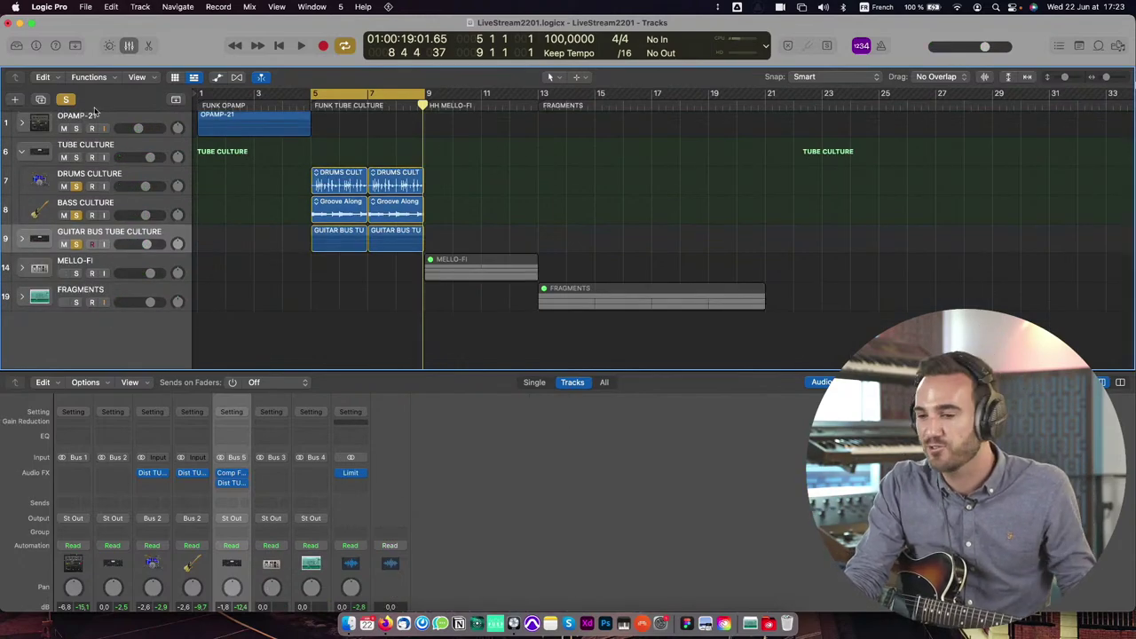
pyautogui.click(22, 153)
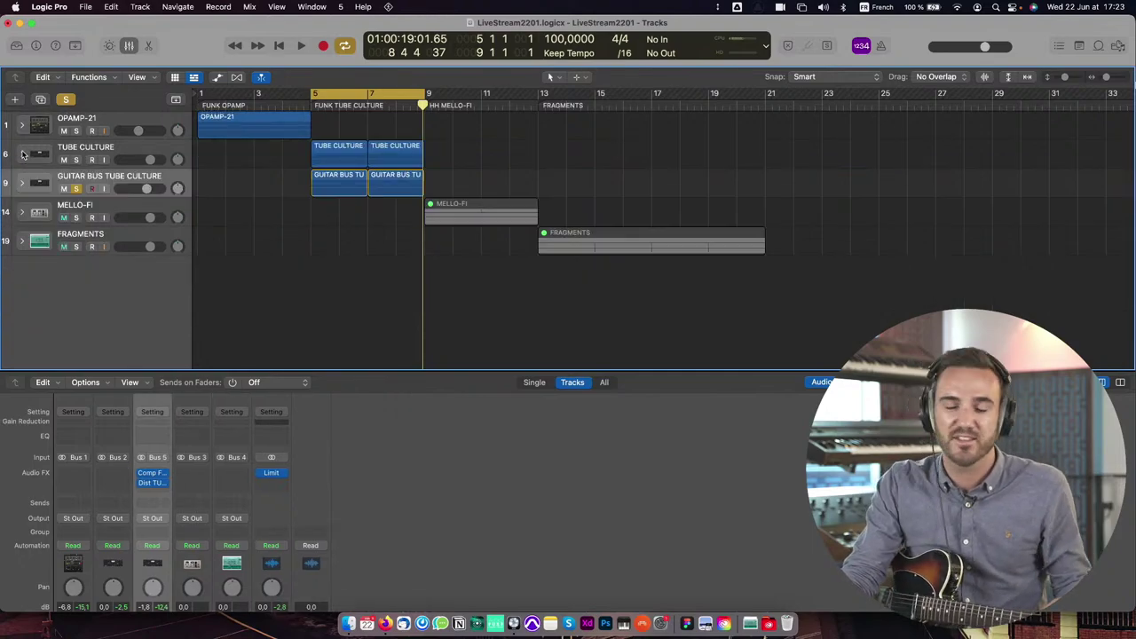
pyautogui.click(78, 209)
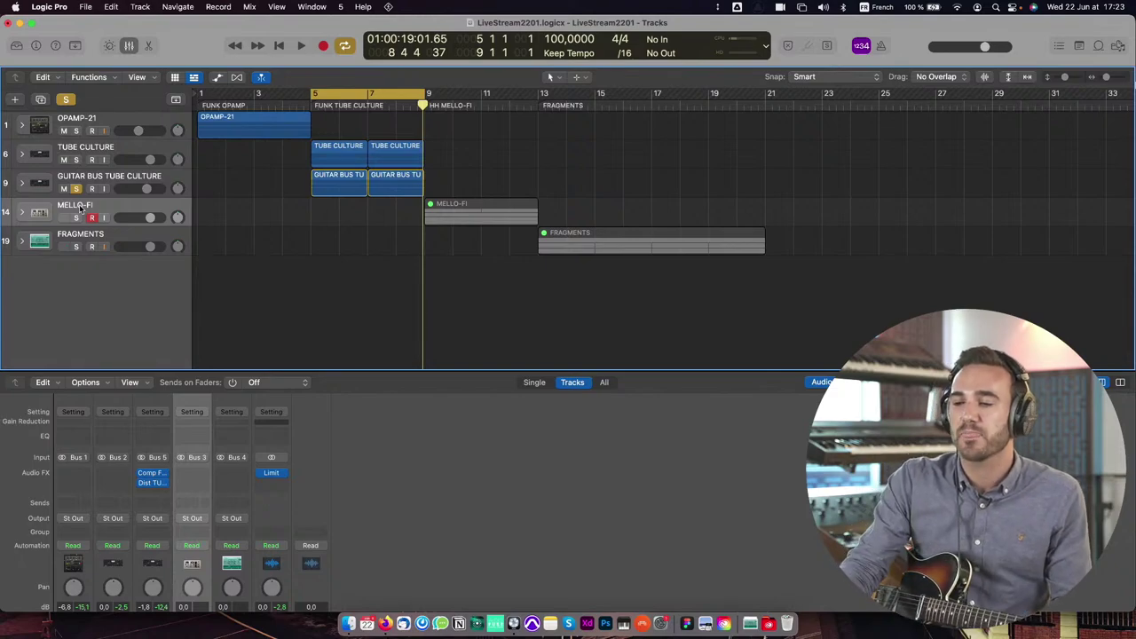
# Step: Expand the MELLO-FI stack, move the cycle range to bars 9–13, and select BEAT MELO
pyautogui.click(23, 213)
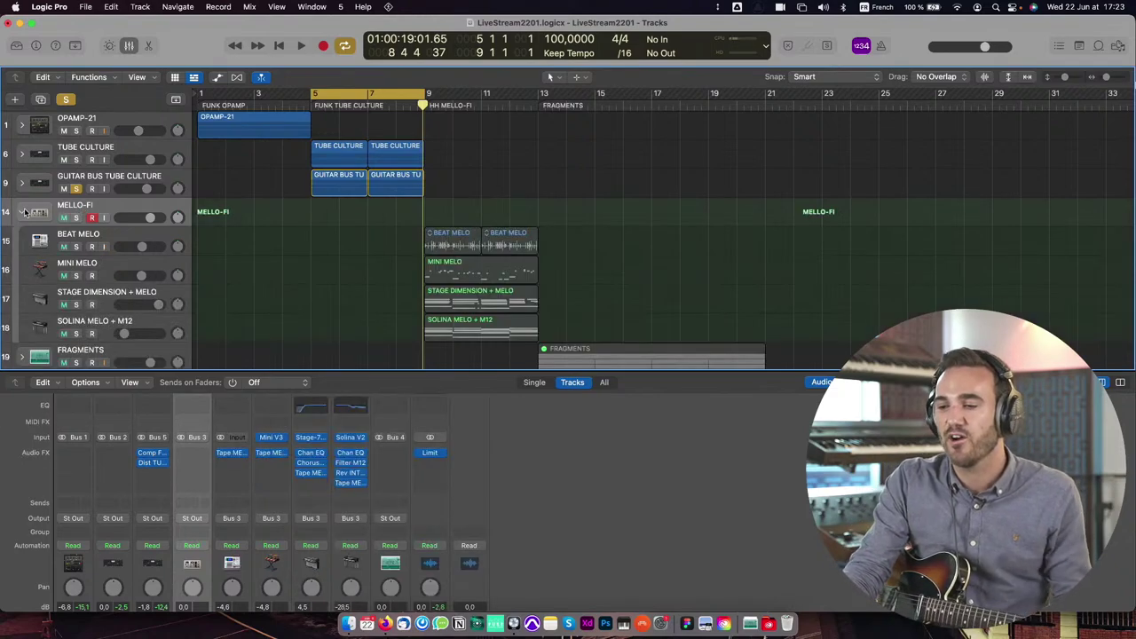
pyautogui.moveTo(349, 92); pyautogui.dragTo(471, 100)
pyautogui.click(73, 242)
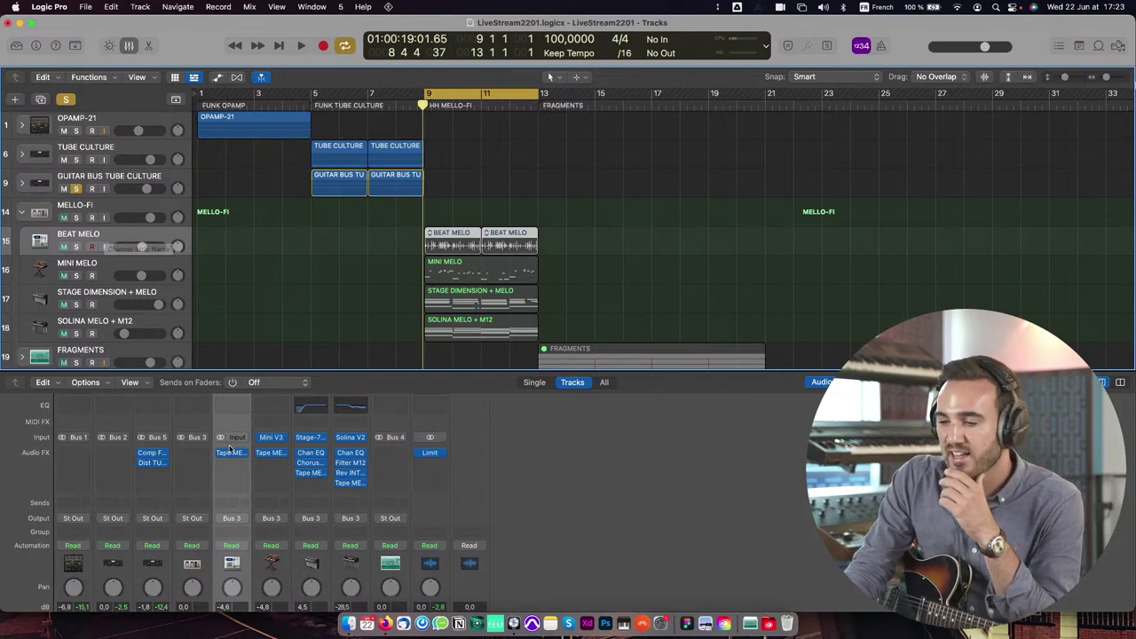
# Step: Open BEAT MELO's Tape MELLO-FI plugin, shift its window to uncover the tracks, then close it
pyautogui.click(233, 457)
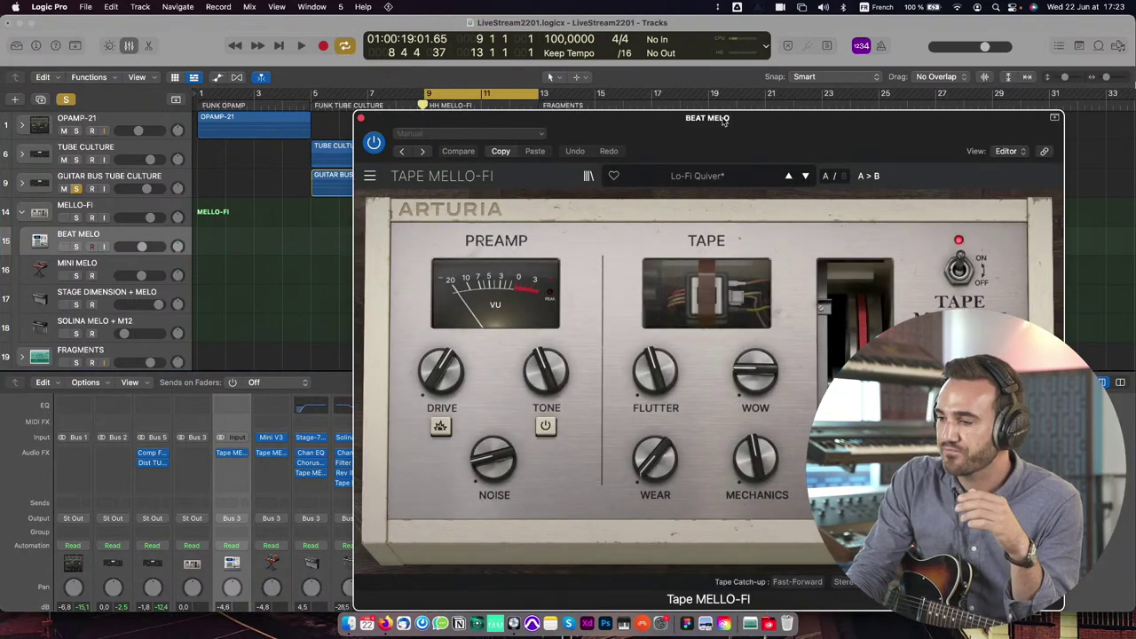
pyautogui.moveTo(718, 128); pyautogui.dragTo(364, 40)
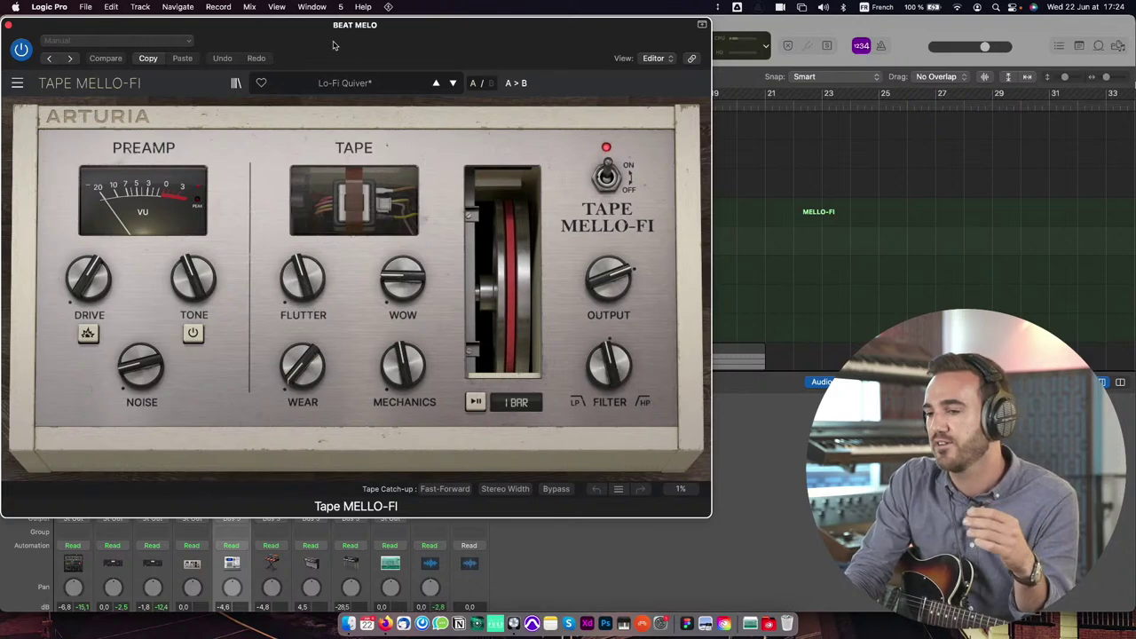
pyautogui.moveTo(334, 45); pyautogui.dragTo(549, 52)
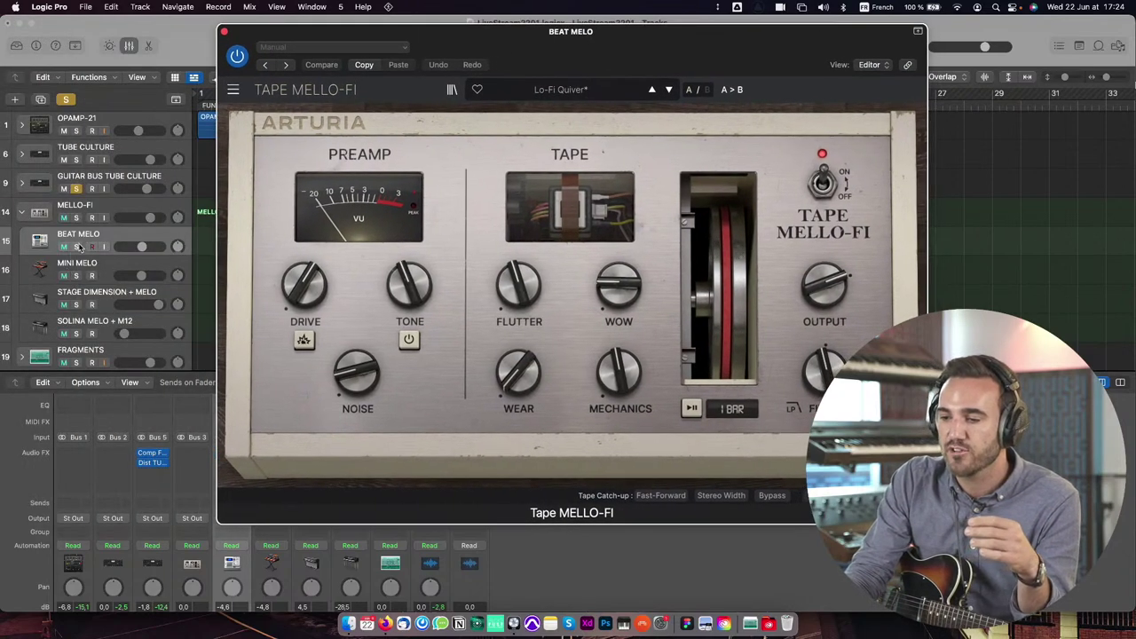
pyautogui.click(226, 32)
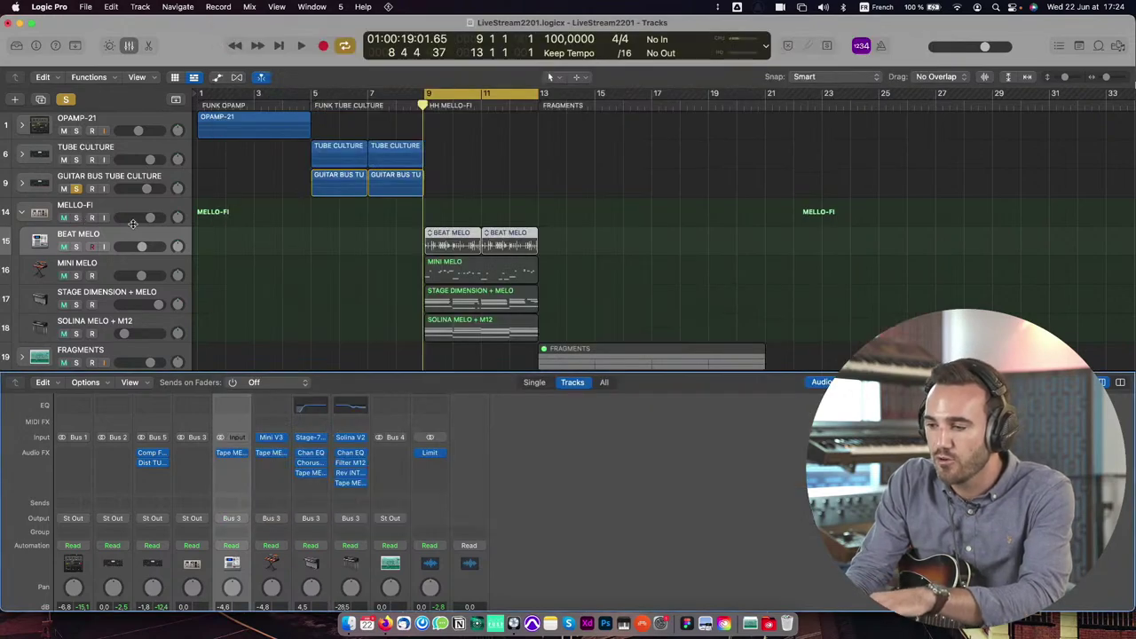
# Step: Solo STAGE DIMENSION + MELO, play from bar 9, and view then close its Chorus DIMENSION-D plugin
pyautogui.click(93, 298)
pyautogui.click(78, 304)
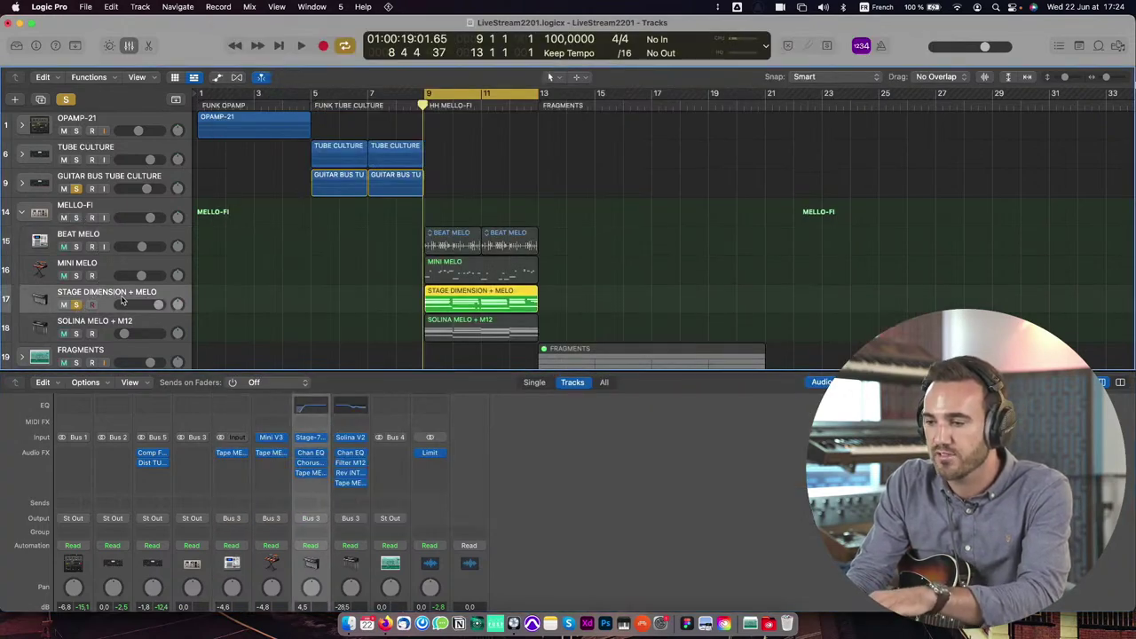
pyautogui.press('space')
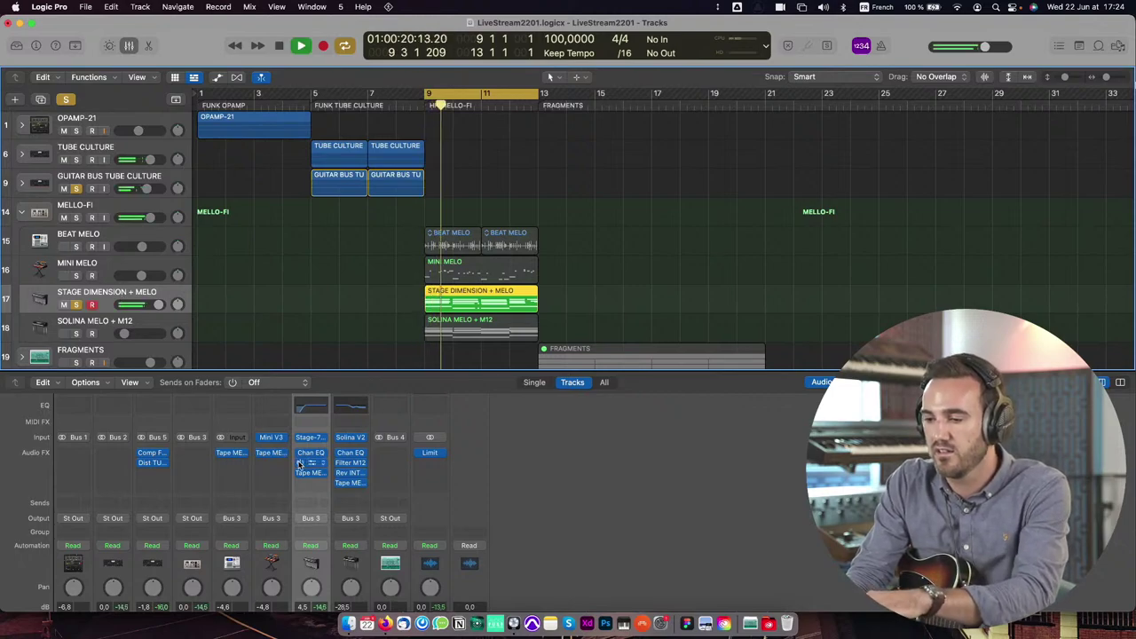
pyautogui.press('space')
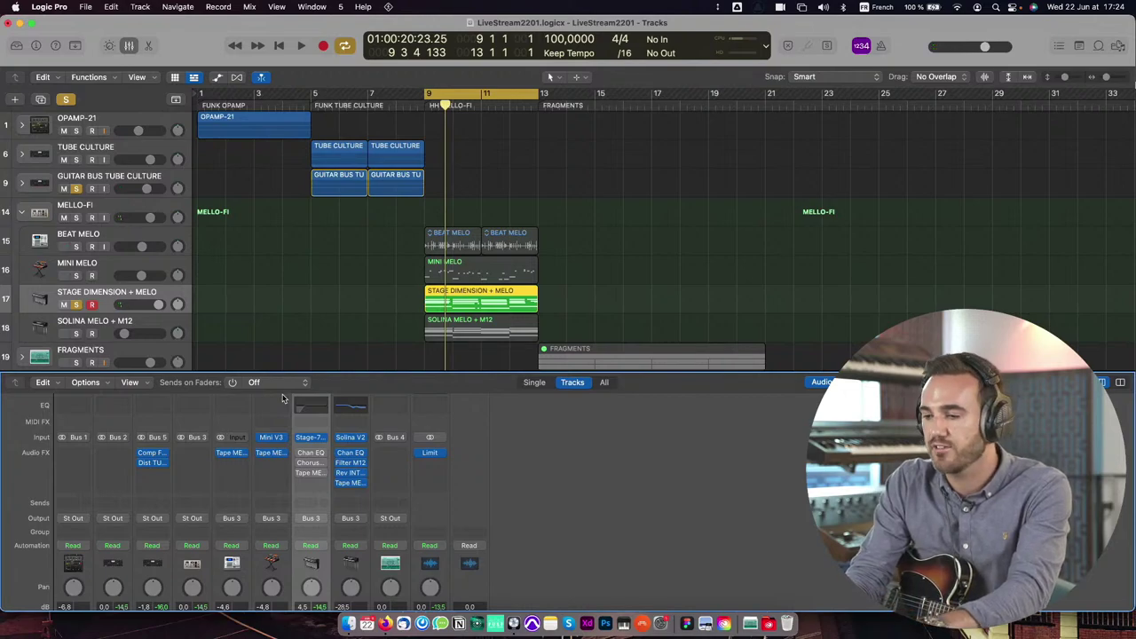
pyautogui.press('space')
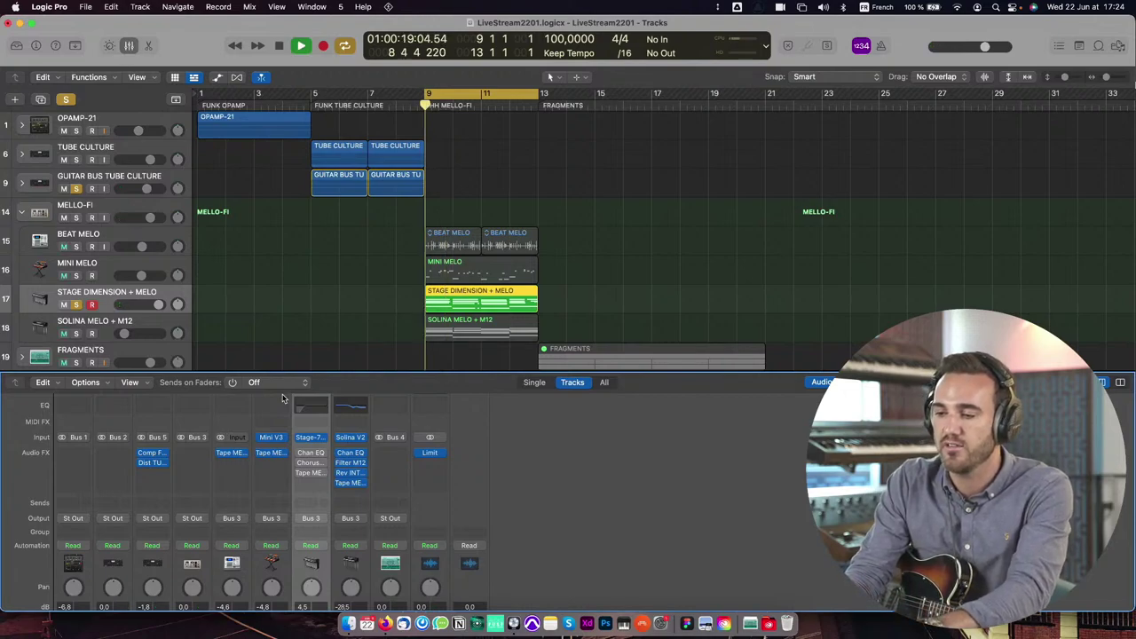
pyautogui.click(300, 464)
pyautogui.moveTo(683, 186); pyautogui.dragTo(396, 43)
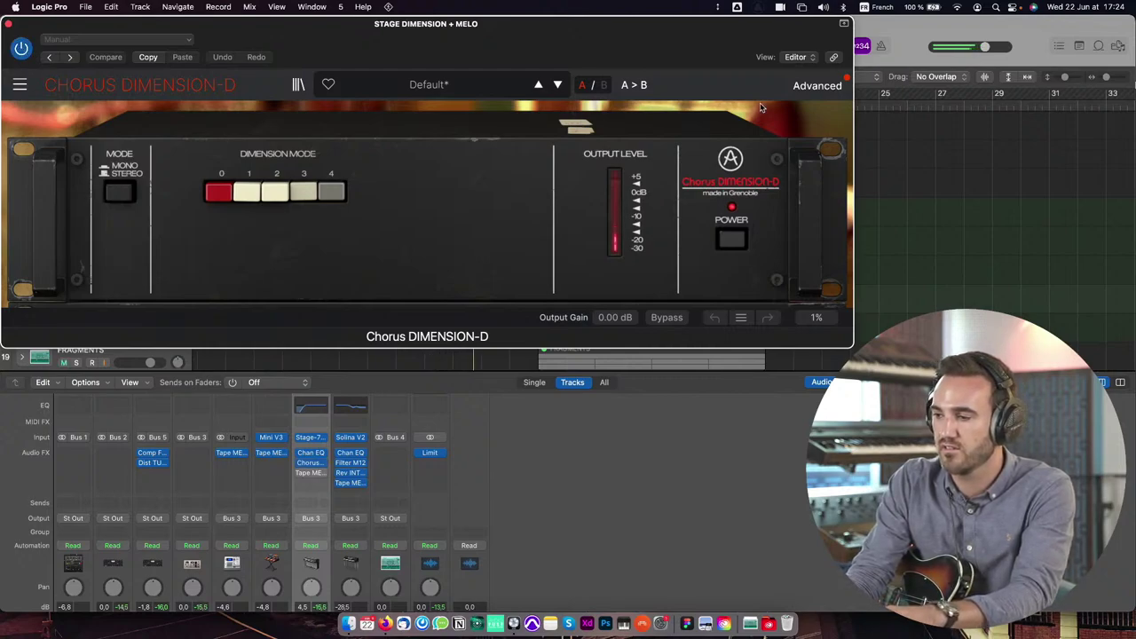
pyautogui.click(9, 24)
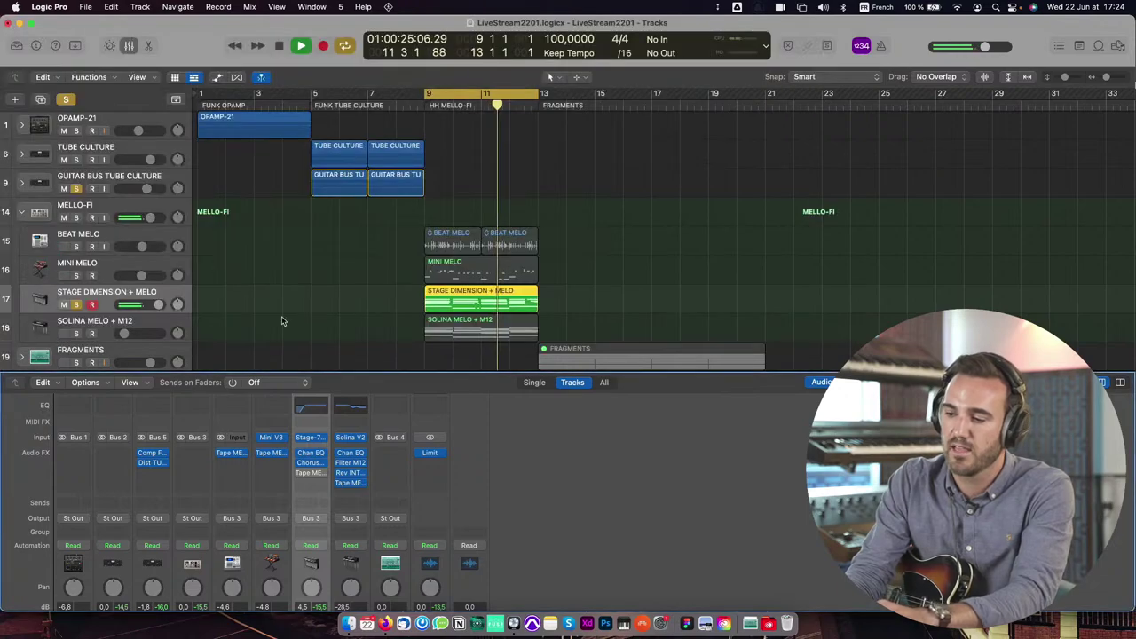
# Step: Switch on the channel's Tape MELLO-FI, turn up its TONE, and adjust the FILTER
pyautogui.click(311, 473)
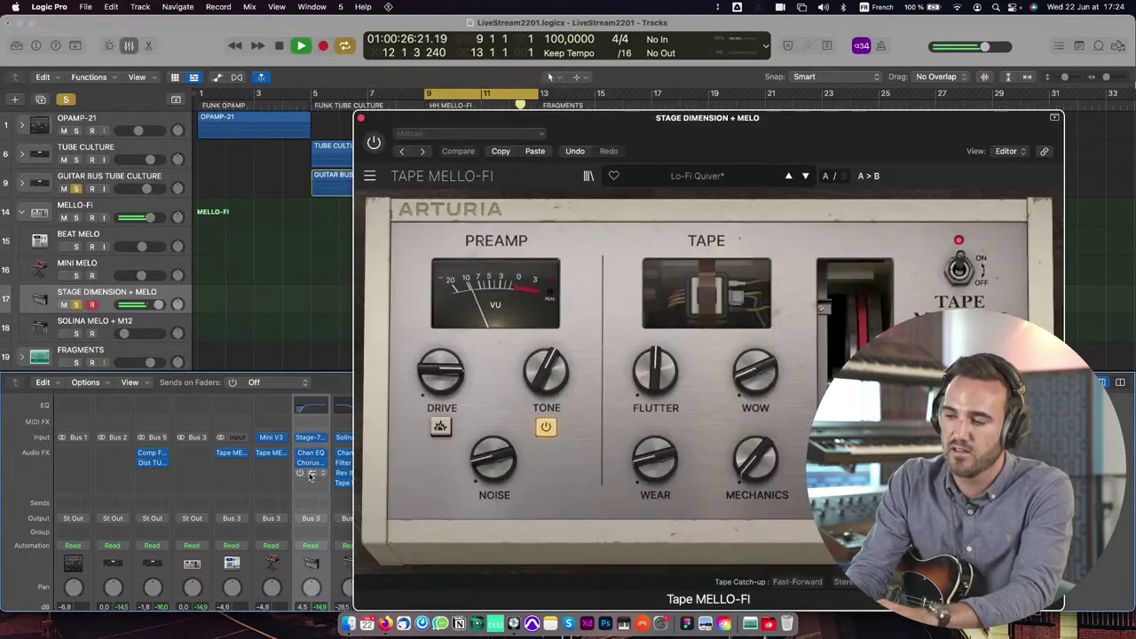
pyautogui.press('space')
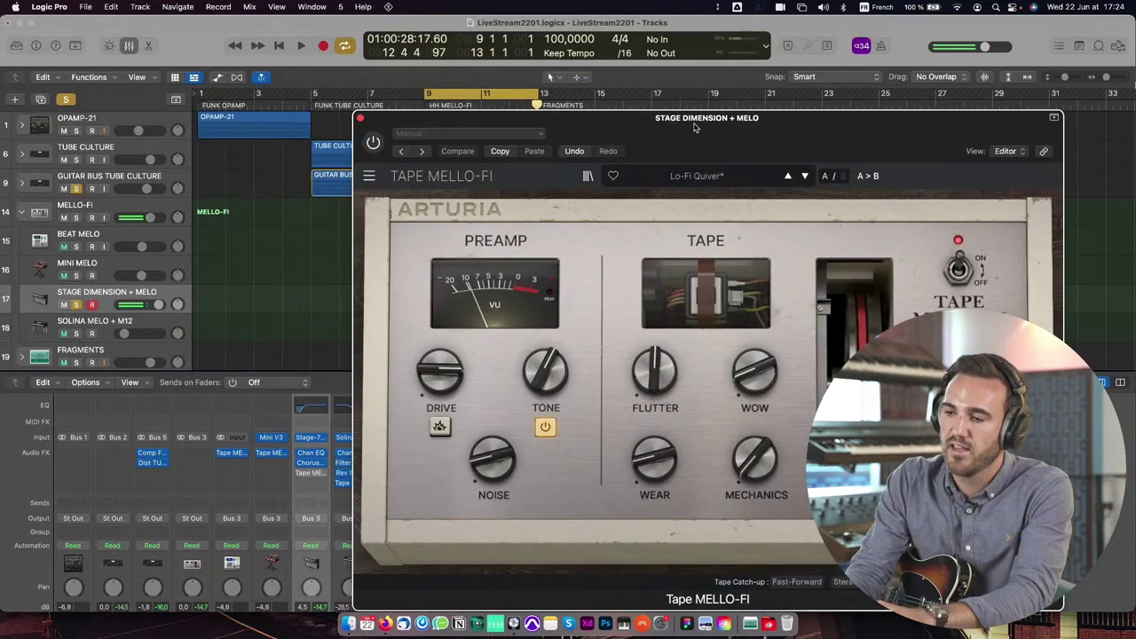
pyautogui.moveTo(695, 127); pyautogui.dragTo(324, 16)
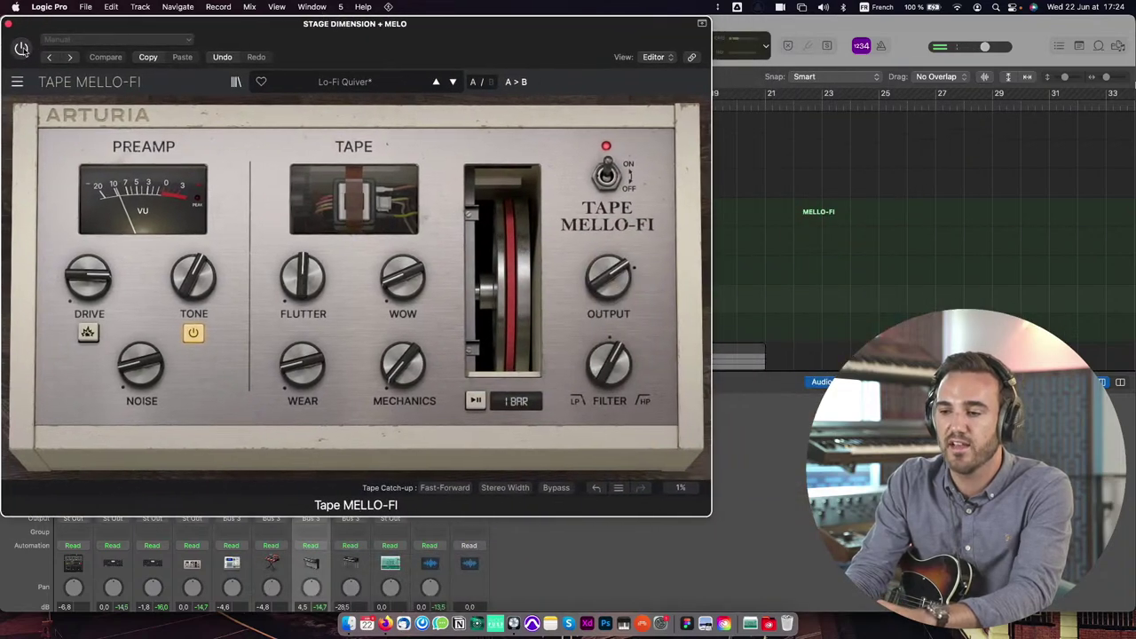
pyautogui.click(21, 48)
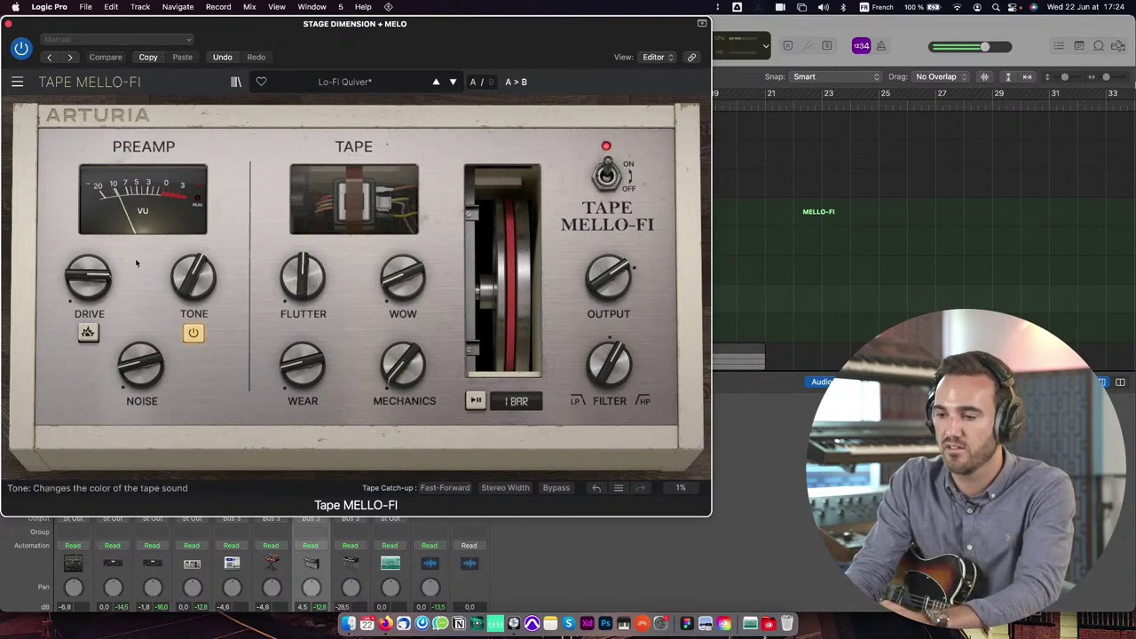
pyautogui.moveTo(193, 283); pyautogui.dragTo(193, 257)
pyautogui.moveTo(614, 368); pyautogui.dragTo(614, 364)
pyautogui.moveTo(322, 364)
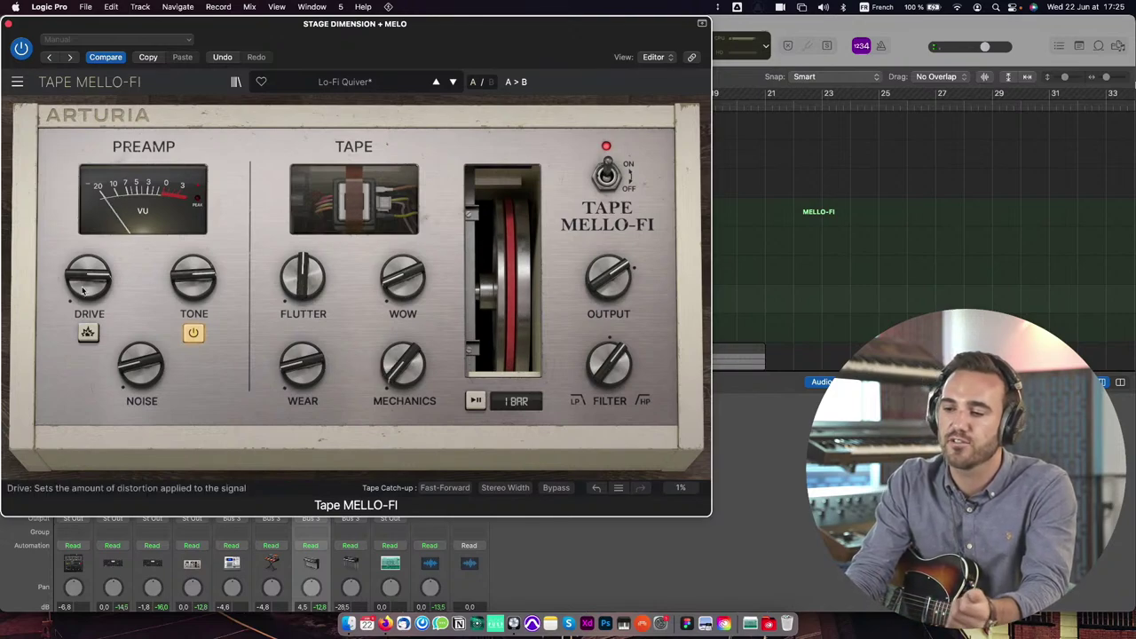
pyautogui.moveTo(89, 285)
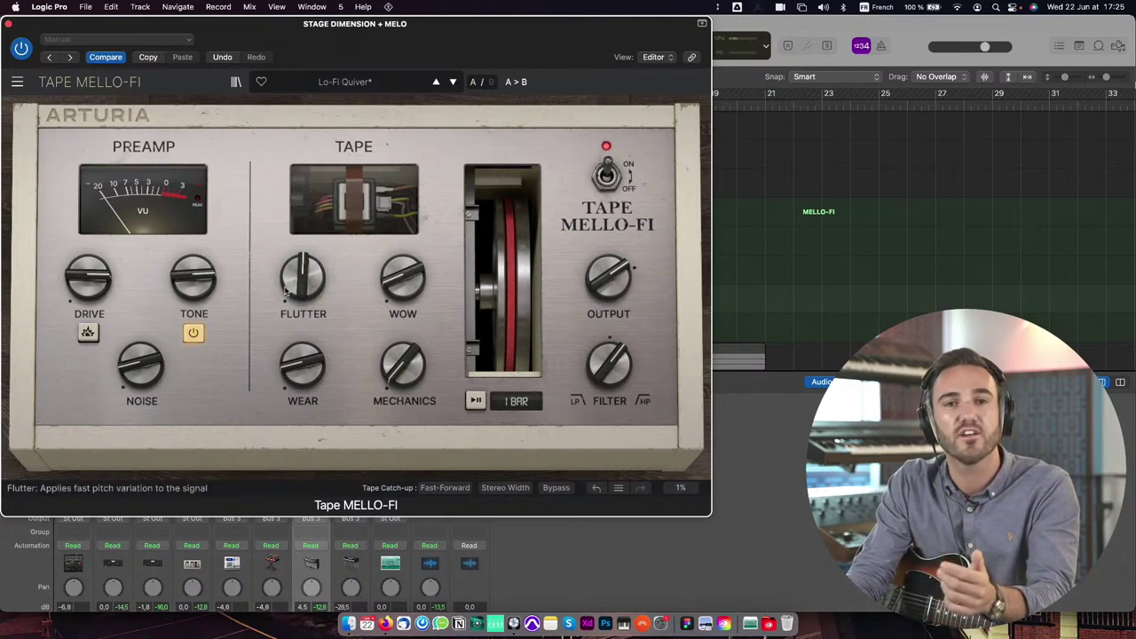
pyautogui.moveTo(286, 293)
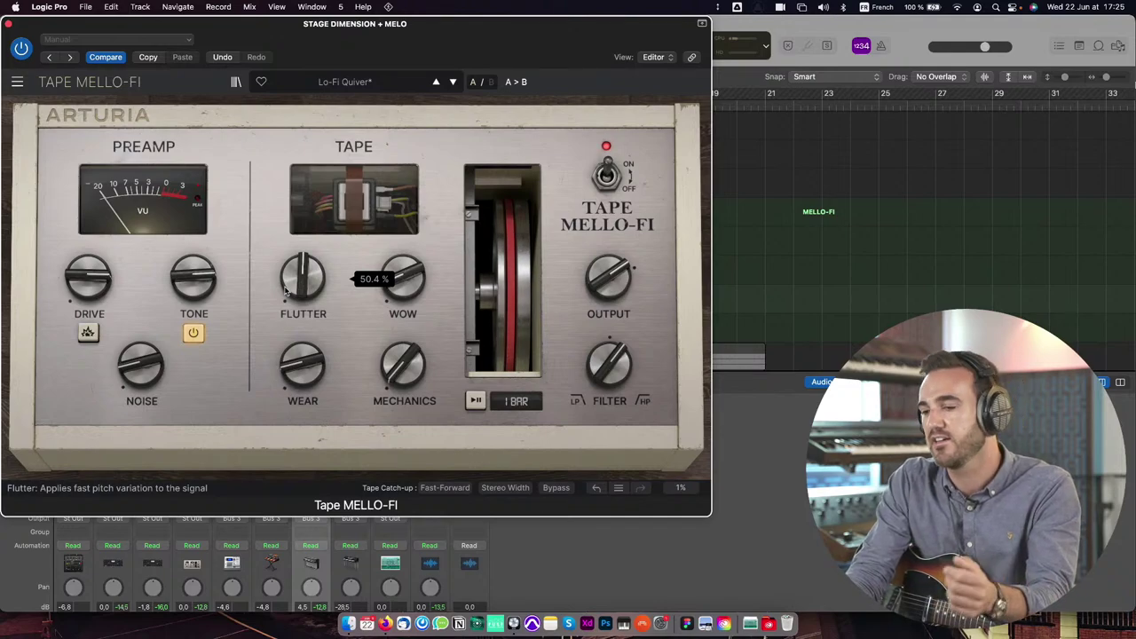
# Step: Adjust the FLUTTER, WEAR and WOW amounts on the Tape MELLO-FI
pyautogui.scroll(10, 304, 290)
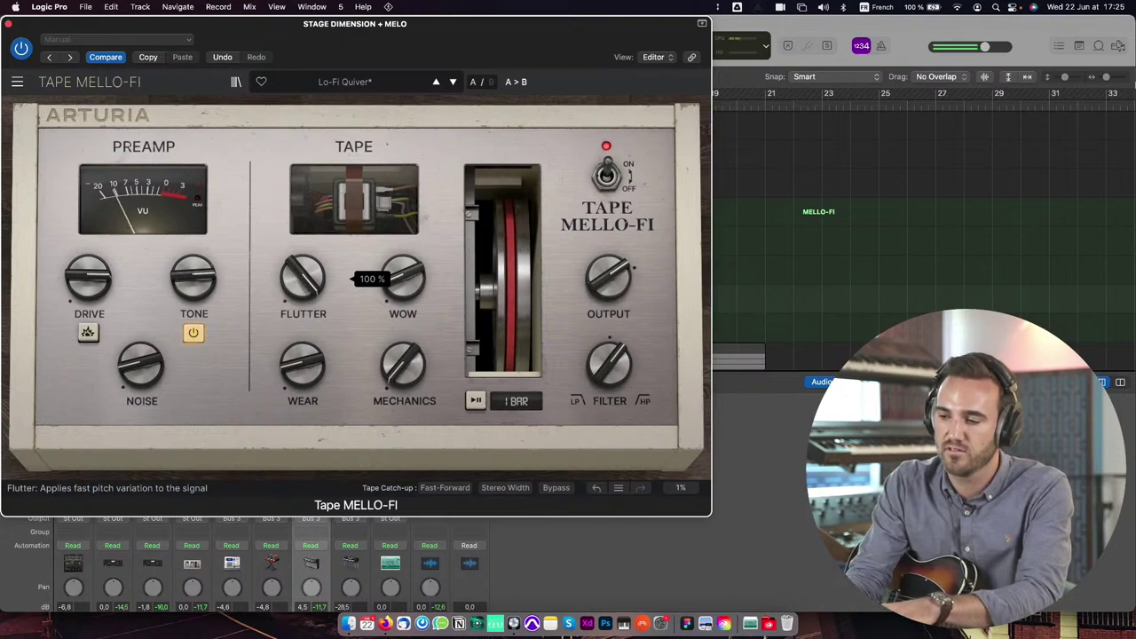
pyautogui.scroll(-2, 304, 284)
pyautogui.scroll(-9, 303, 276)
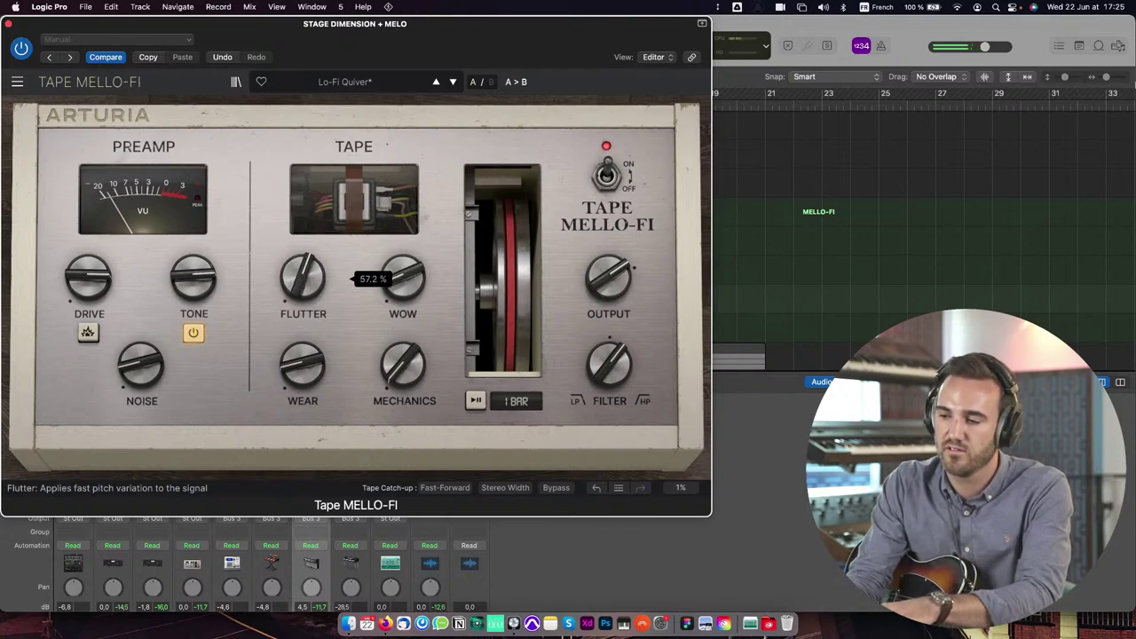
pyautogui.scroll(-6, 303, 364)
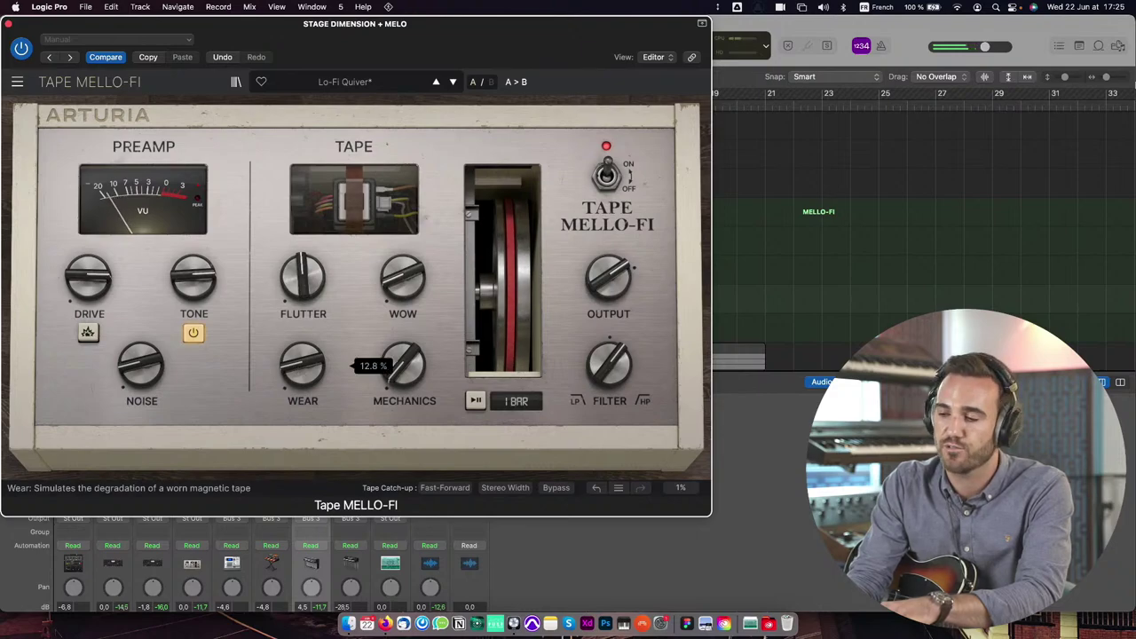
pyautogui.scroll(2, 303, 364)
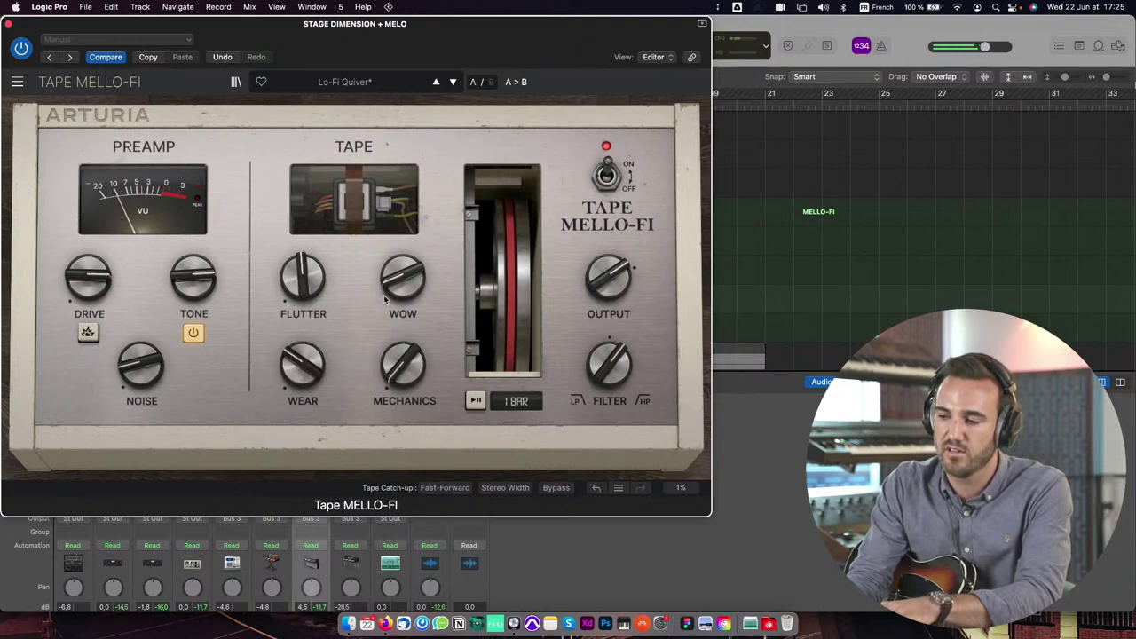
pyautogui.scroll(-5, 403, 276)
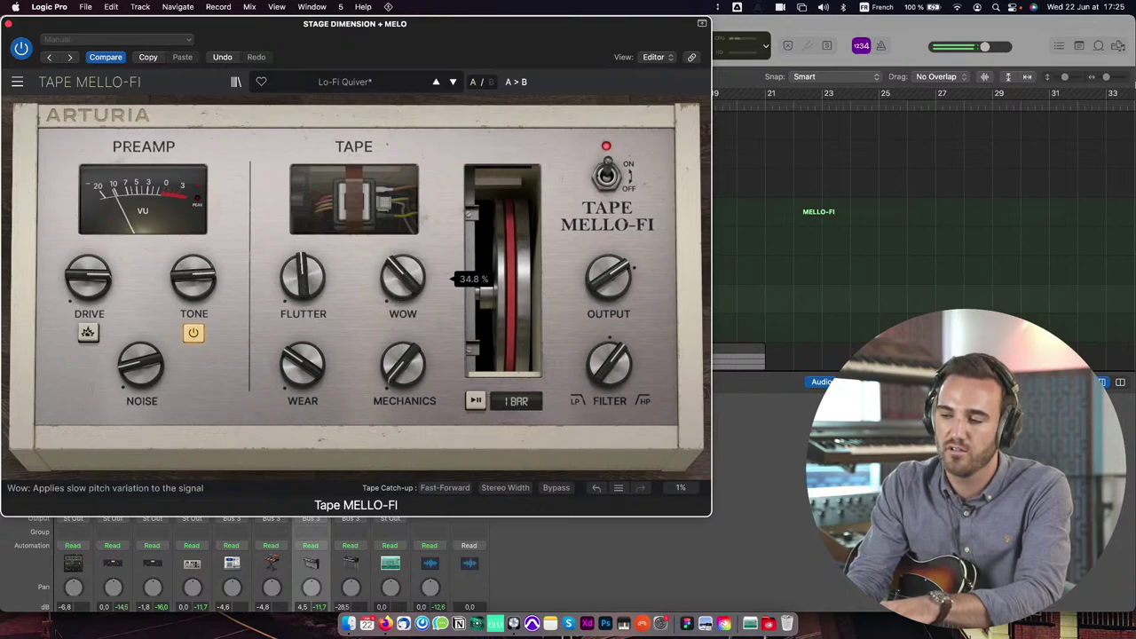
pyautogui.scroll(10, 403, 276)
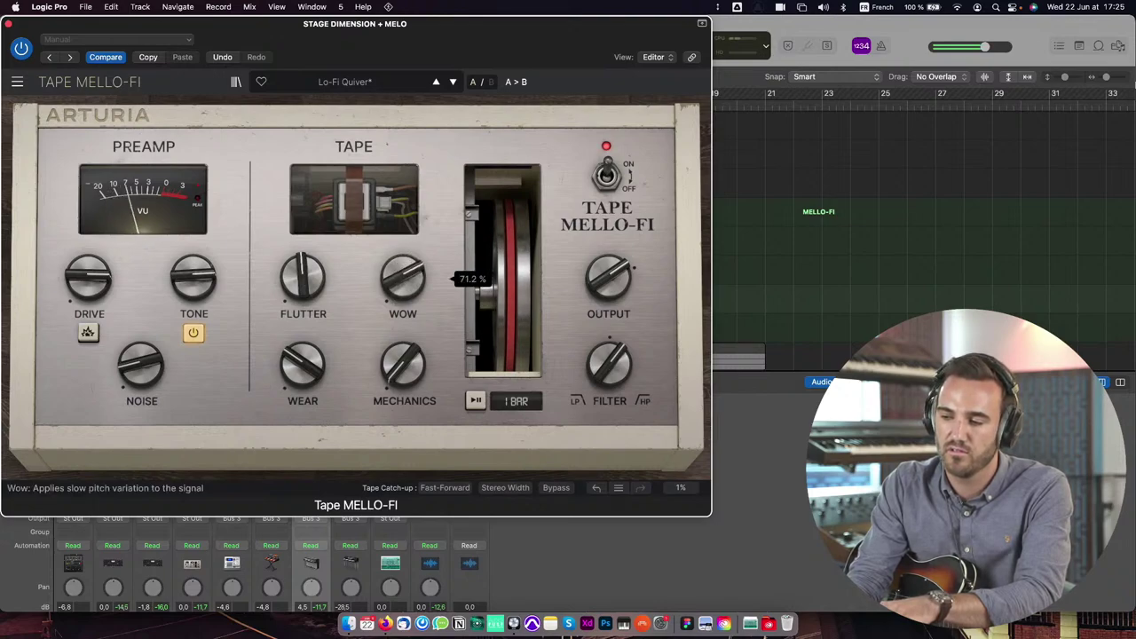
pyautogui.scroll(-5, 403, 276)
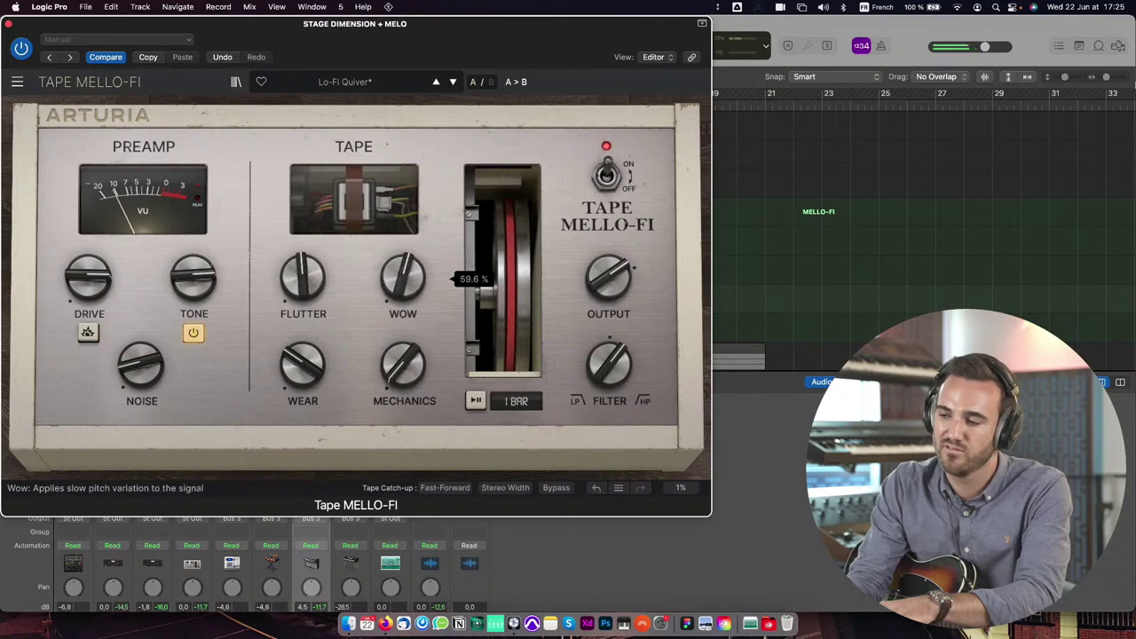
pyautogui.scroll(-2, 403, 276)
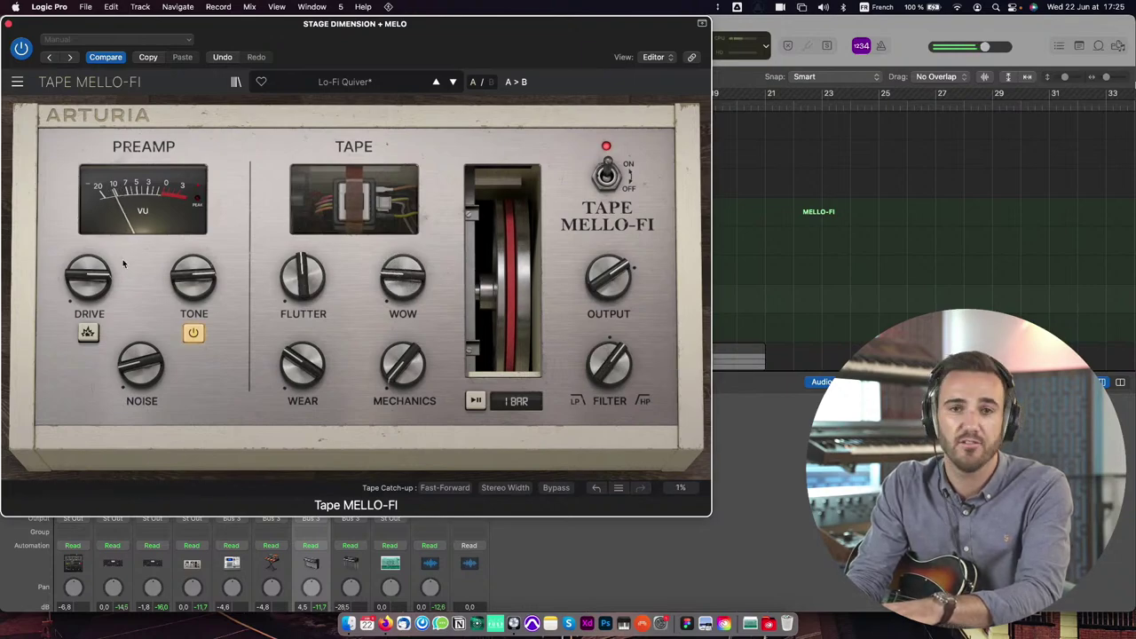
# Step: Engage and release Tape Stop, then close the Tape MELLO-FI window
pyautogui.click(475, 402)
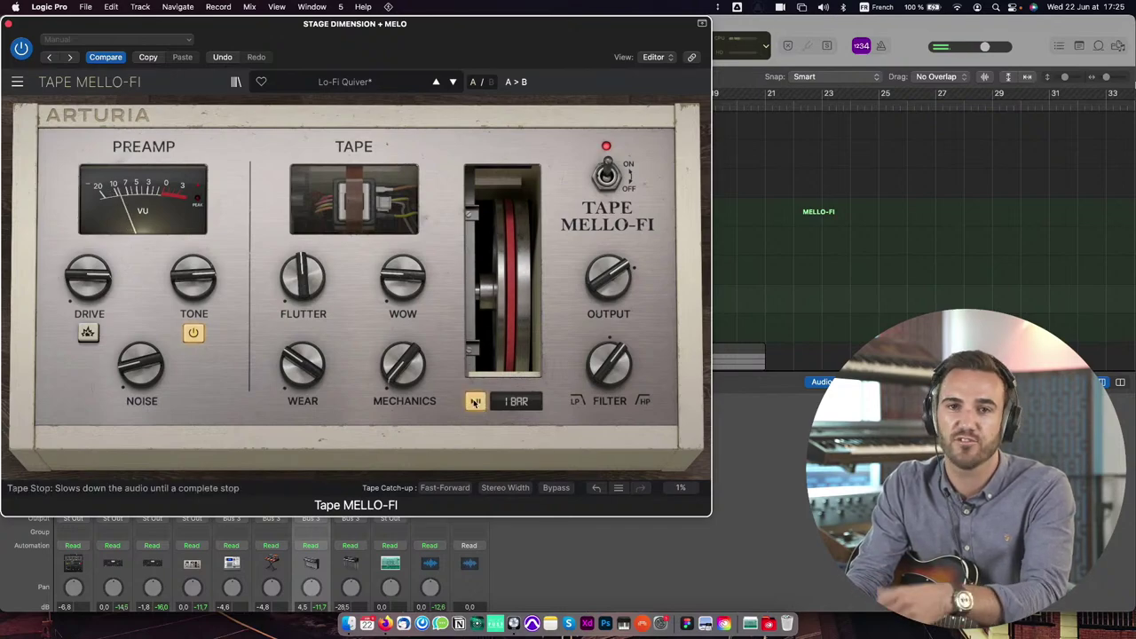
pyautogui.click(475, 401)
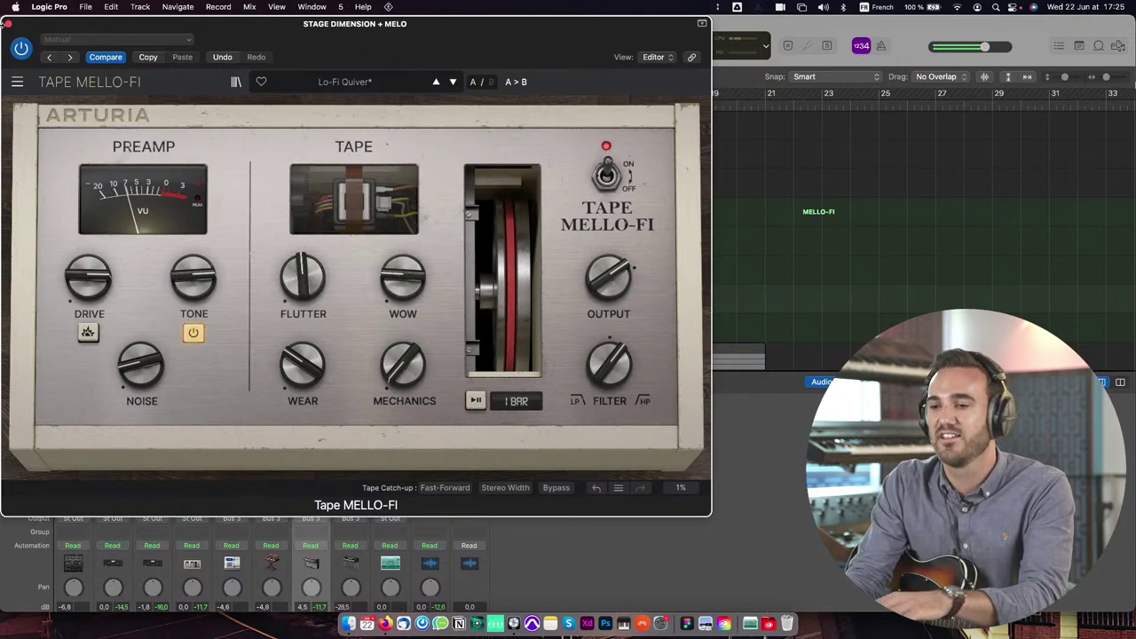
pyautogui.click(9, 23)
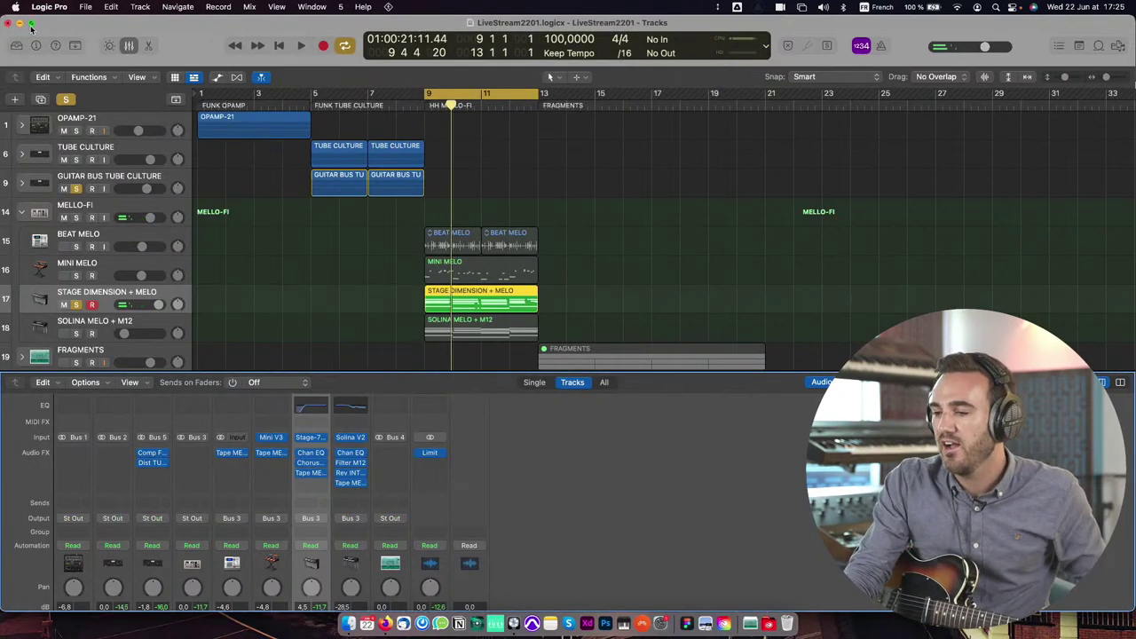
# Step: Solo Solina Melo + M12 instead of Stage Dimension + Melo and select it
pyautogui.click(104, 240)
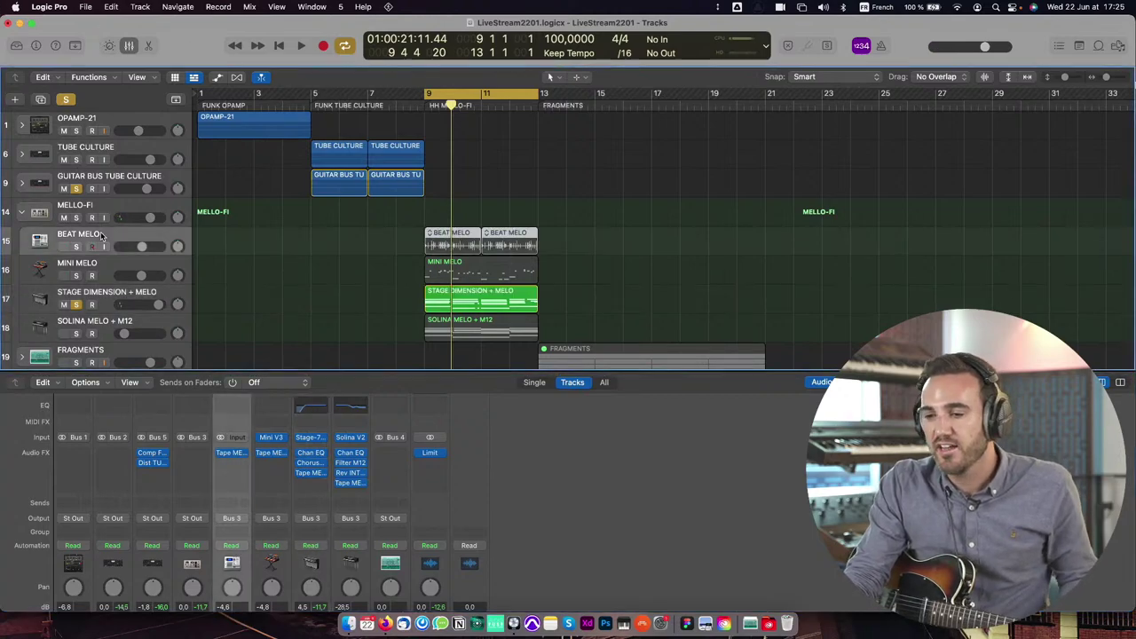
pyautogui.click(76, 332)
pyautogui.click(77, 305)
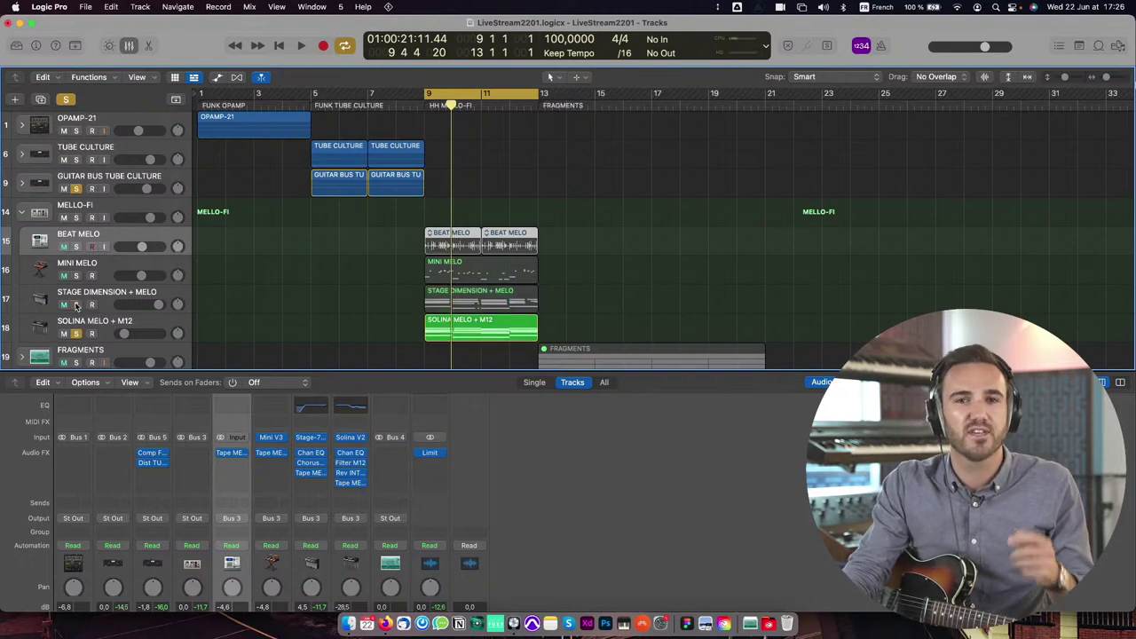
pyautogui.click(103, 326)
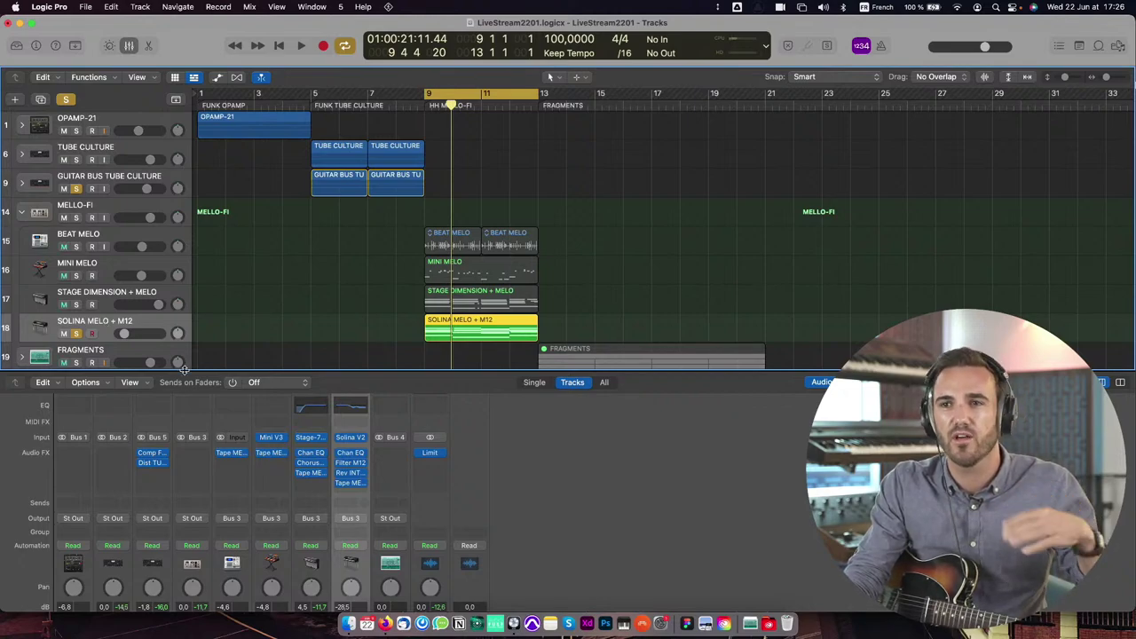
# Step: Bypass the Solina channel's Rev INT reverb and raise its volume to about -13.6 dB
pyautogui.click(340, 474)
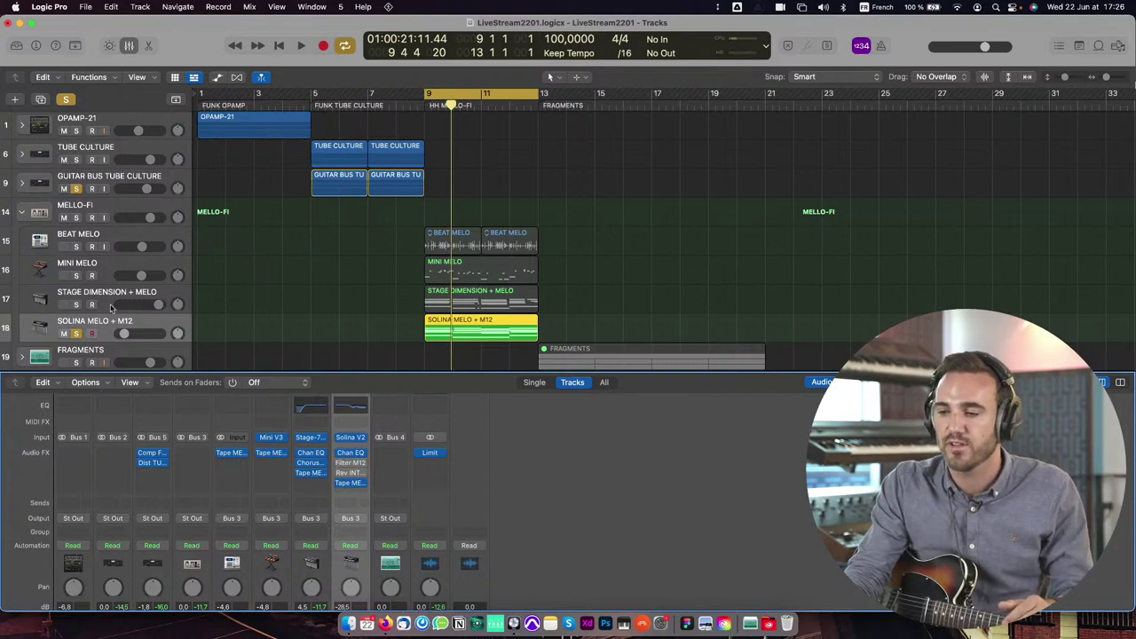
pyautogui.scroll(-3, 111, 307)
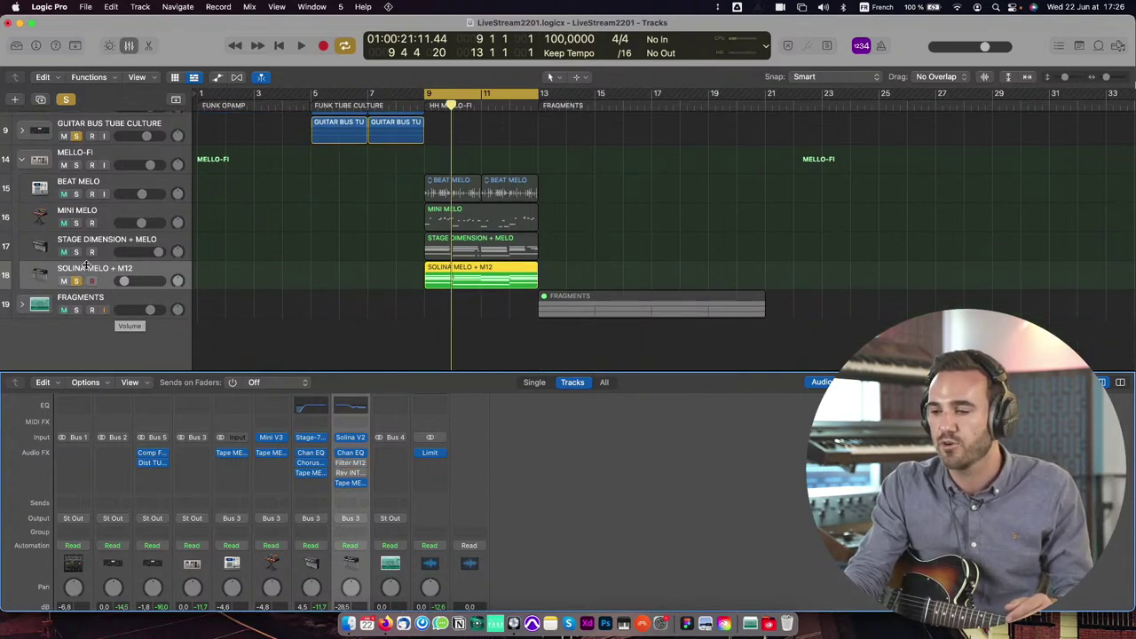
pyautogui.moveTo(136, 286); pyautogui.dragTo(142, 278)
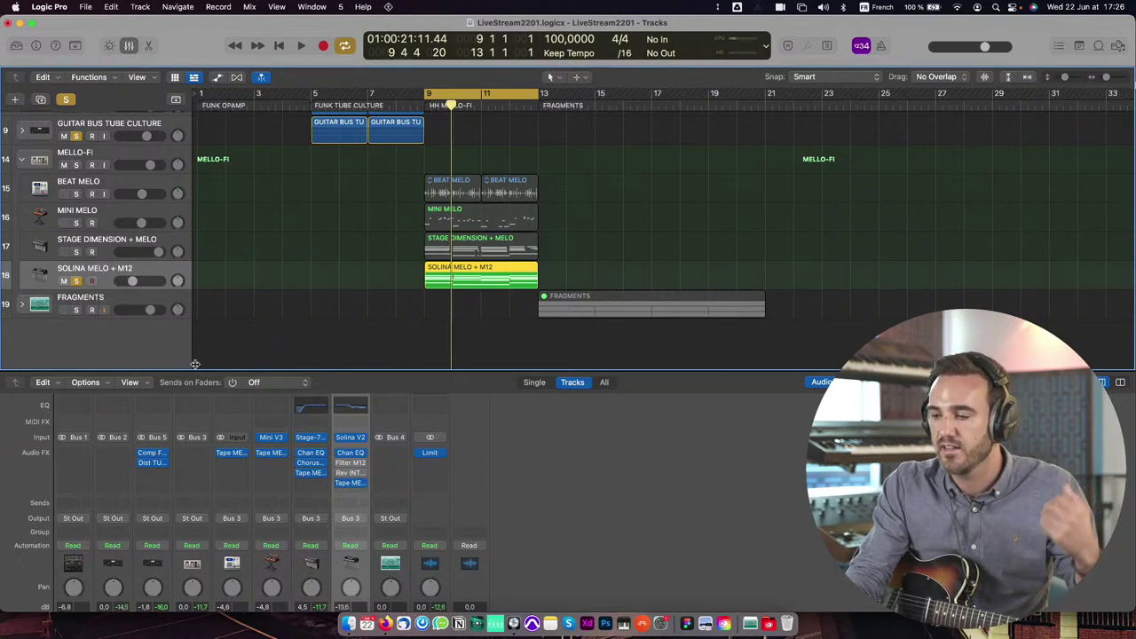
pyautogui.moveTo(347, 464)
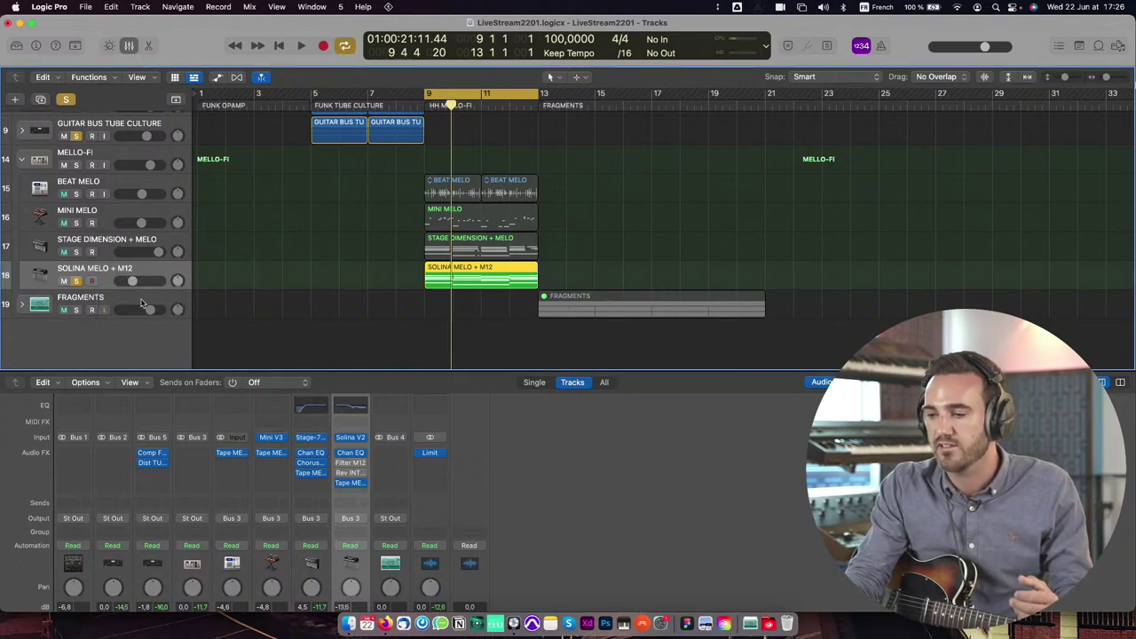
# Step: Enable the Filter M12 insert on Solina Melo + M12, then close its plug-in window
pyautogui.click(351, 464)
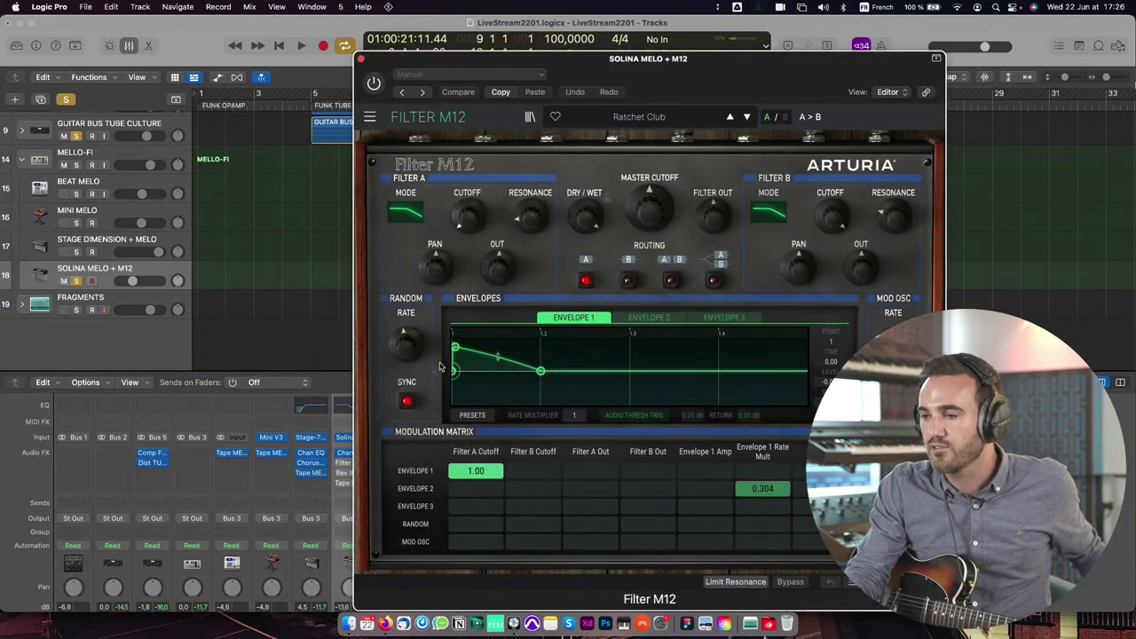
pyautogui.moveTo(638, 75); pyautogui.dragTo(310, 6)
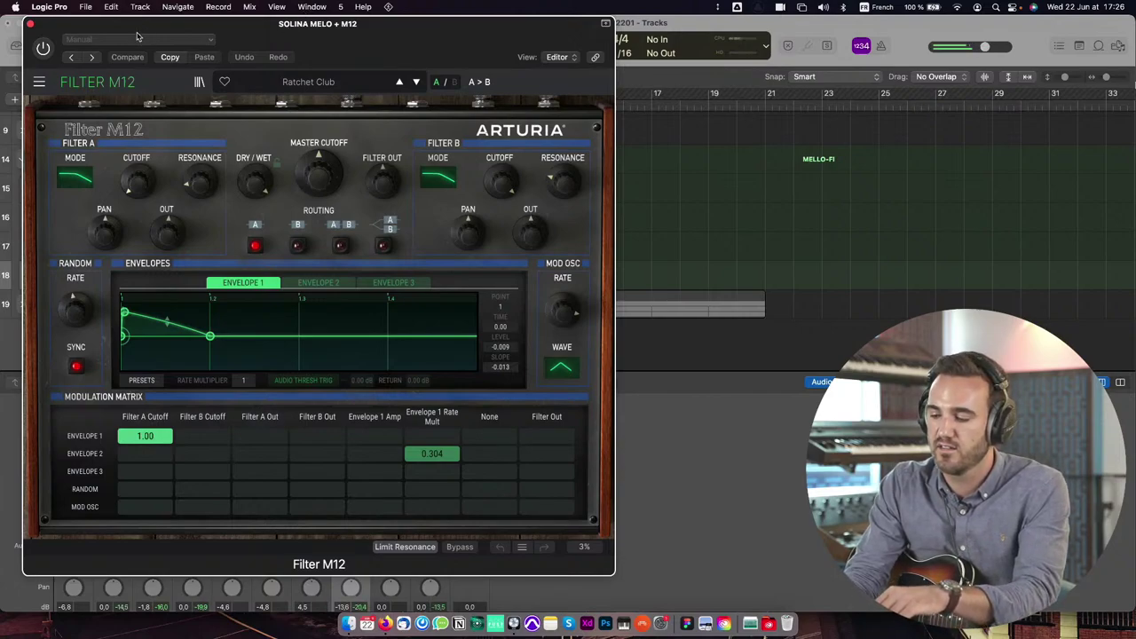
pyautogui.click(43, 48)
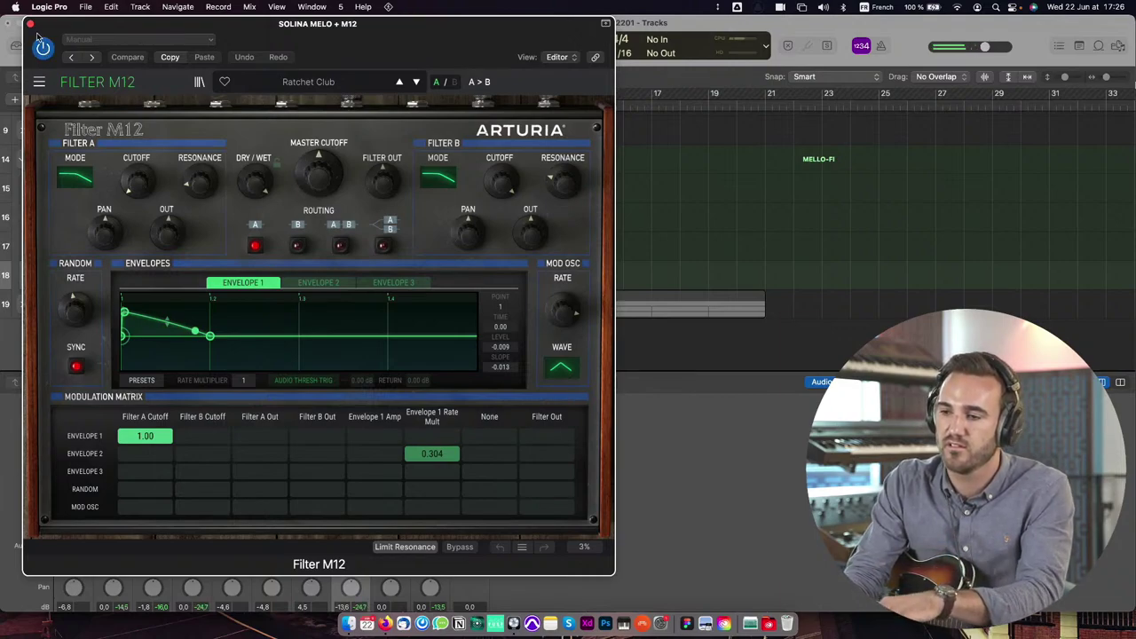
pyautogui.moveTo(122, 24); pyautogui.dragTo(99, 18)
pyautogui.click(8, 24)
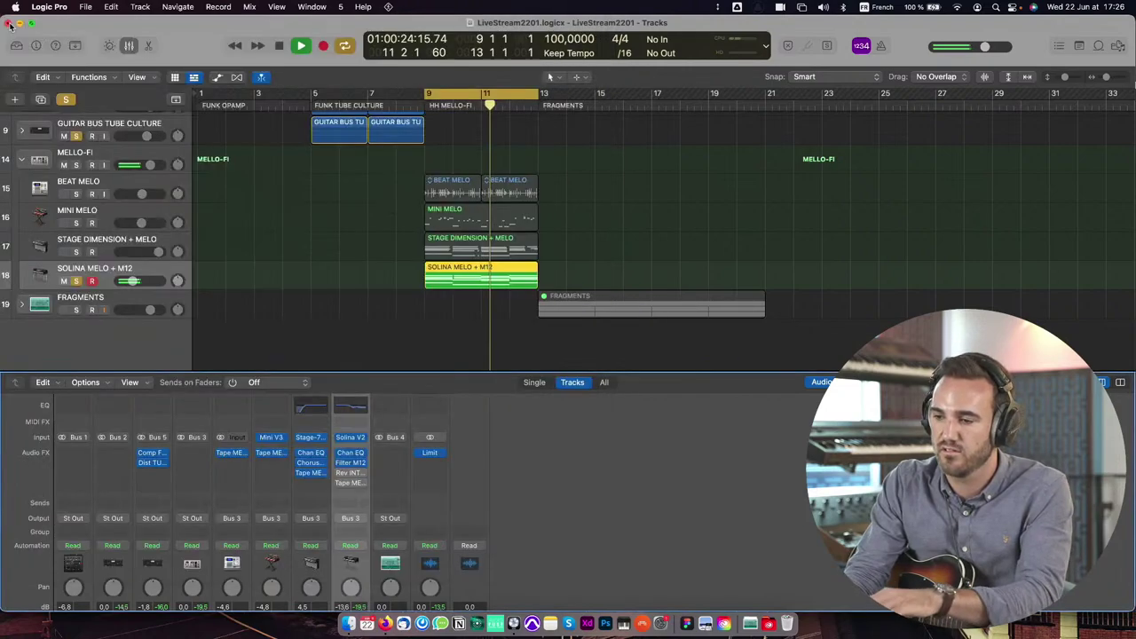
# Step: Re-enable Tape MELLO-FI on Solina Melo + M12, close it, and also solo Stage Dimension + Melo
pyautogui.click(351, 485)
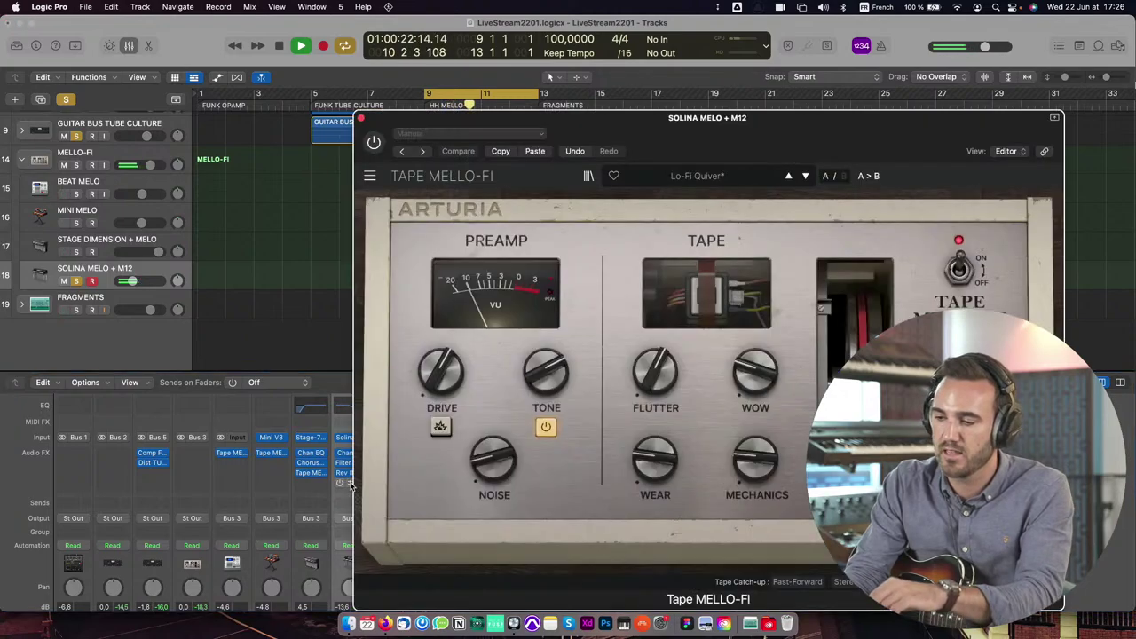
pyautogui.moveTo(730, 135); pyautogui.dragTo(424, 51)
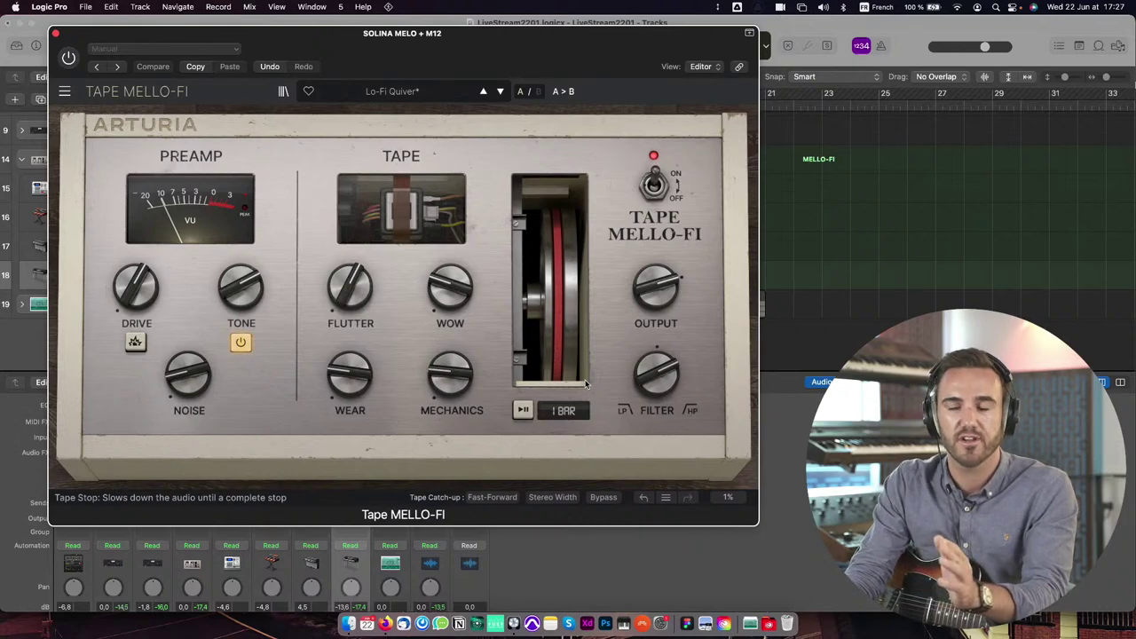
pyautogui.click(69, 58)
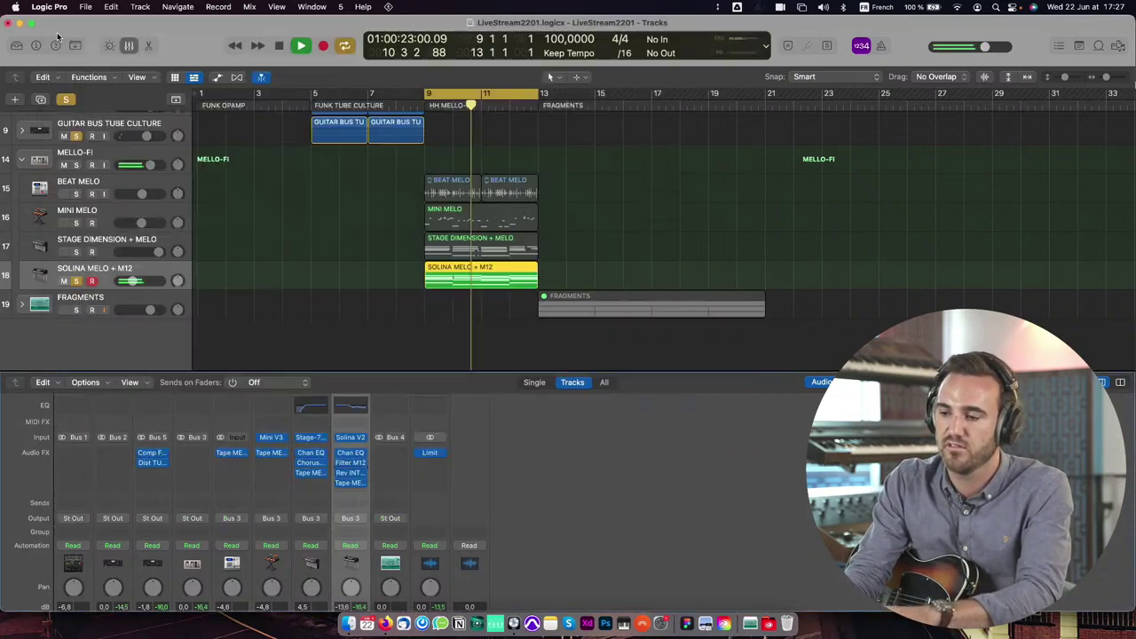
pyautogui.click(56, 33)
pyautogui.click(76, 252)
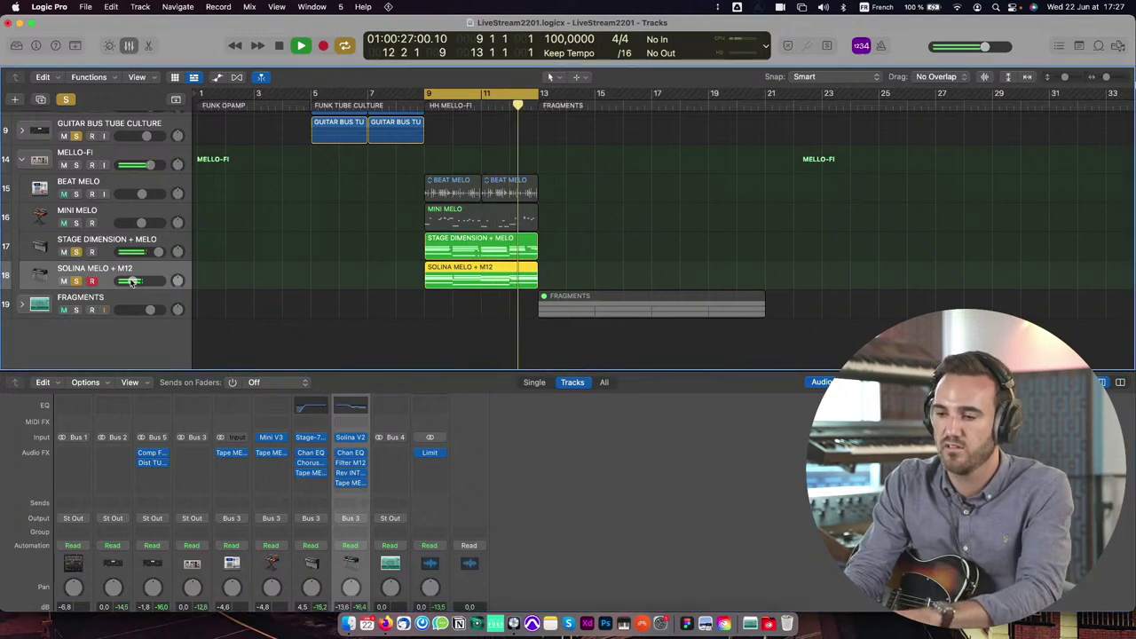
# Step: Add MINI MELO and BEAT MELO to the solos and open BEAT MELO's Tape MELLO-FI
pyautogui.click(76, 223)
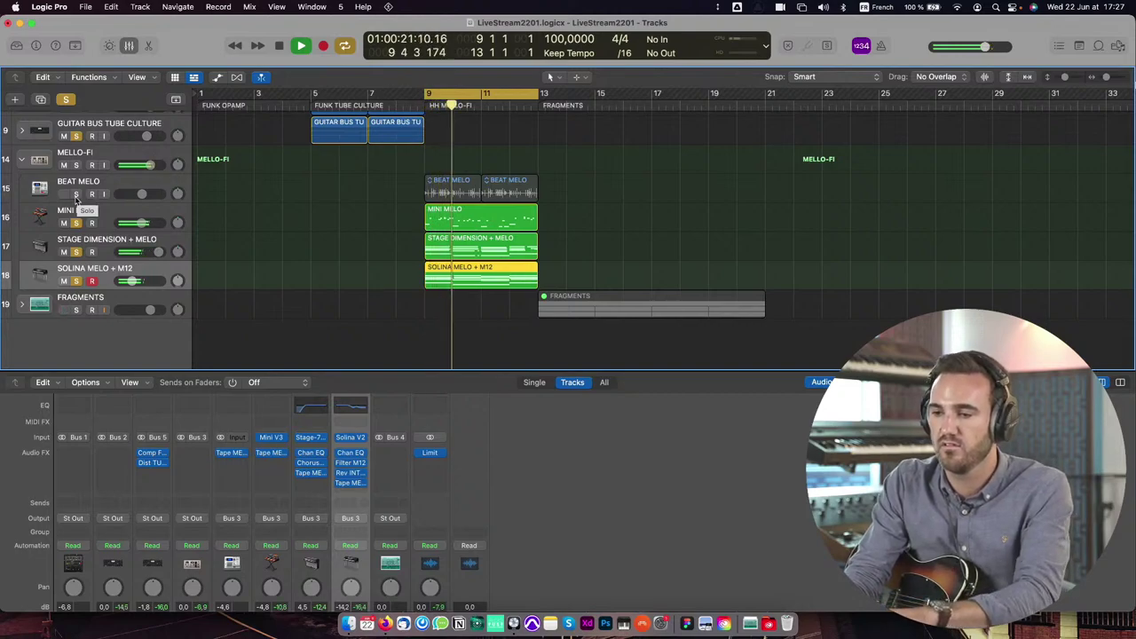
pyautogui.click(77, 194)
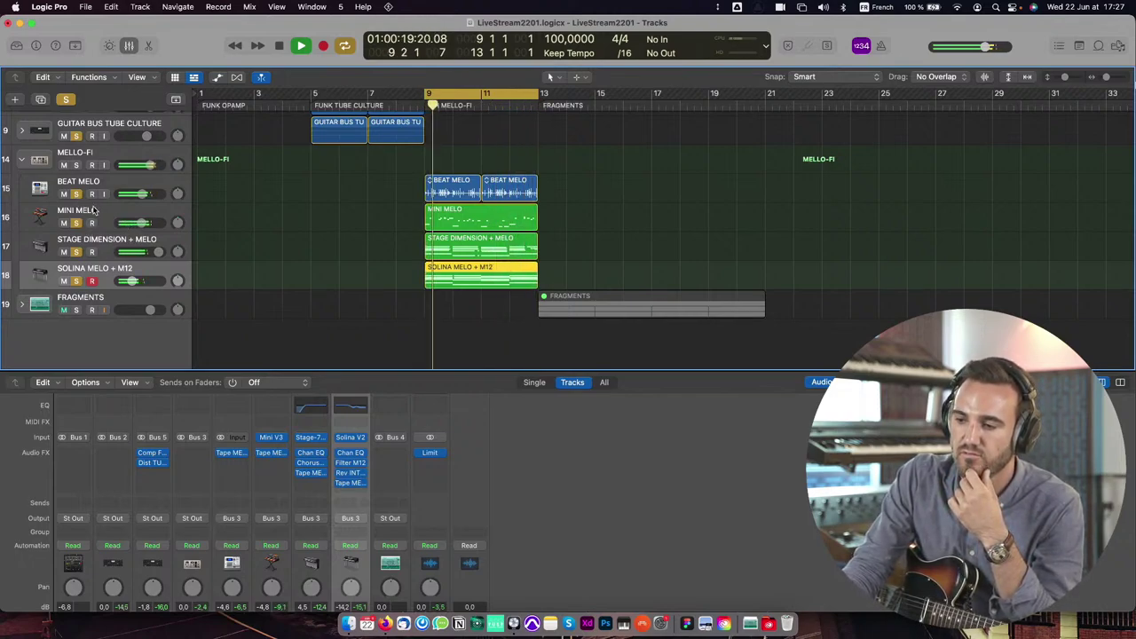
pyautogui.click(232, 421)
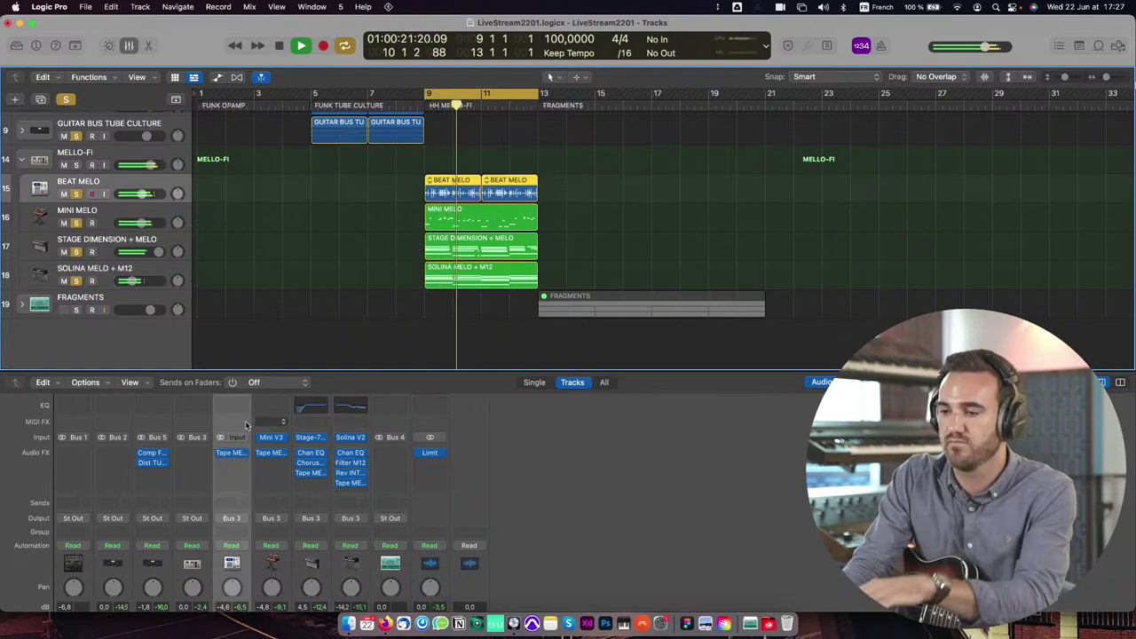
pyautogui.click(230, 453)
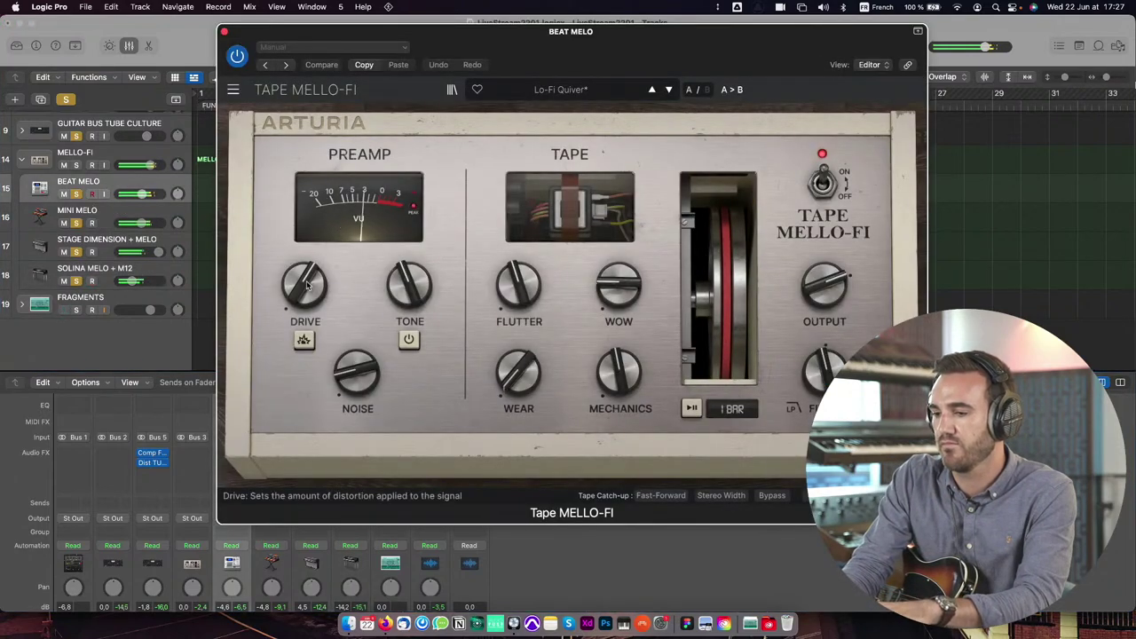
# Step: Set BEAT MELO's tape Drive to 93.6 % with Drive boost engaged
pyautogui.moveTo(306, 283); pyautogui.dragTo(307, 232)
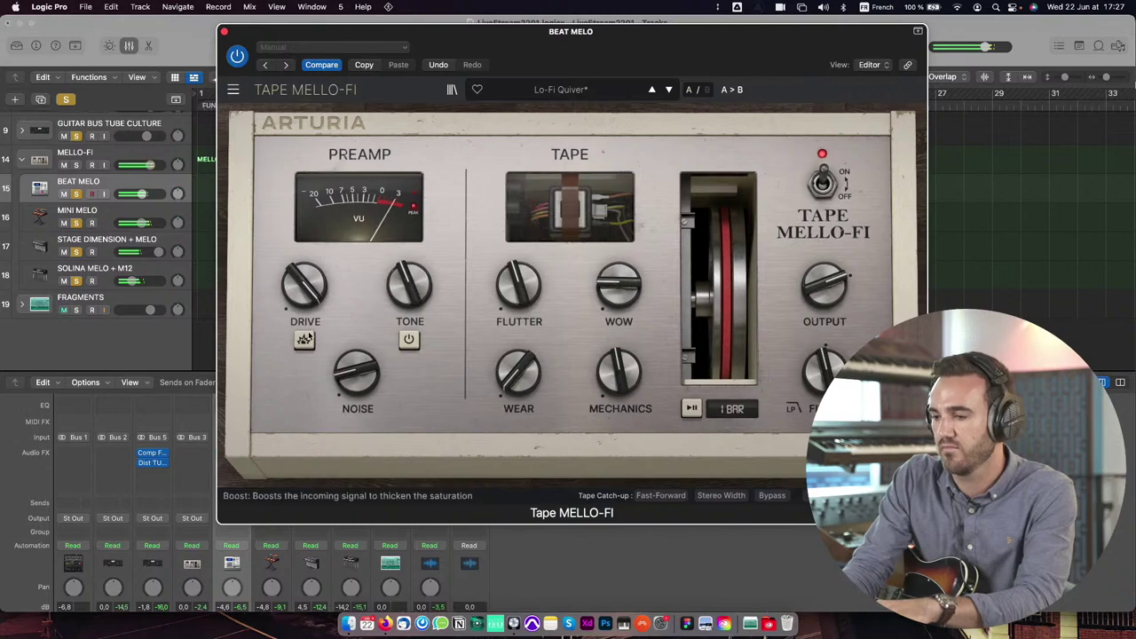
pyautogui.click(303, 340)
pyautogui.moveTo(306, 284); pyautogui.dragTo(306, 311)
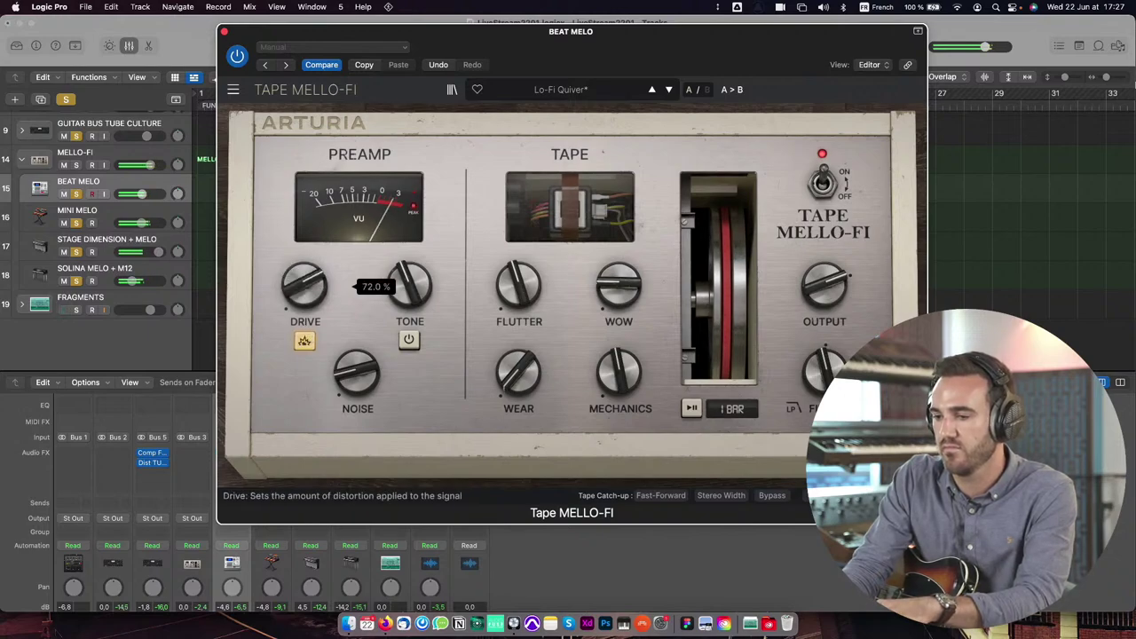
# Step: Unsolo MINI MELO and SOLINA MELO + M12, then fine-tune the Drive amount
pyautogui.click(77, 225)
pyautogui.click(78, 280)
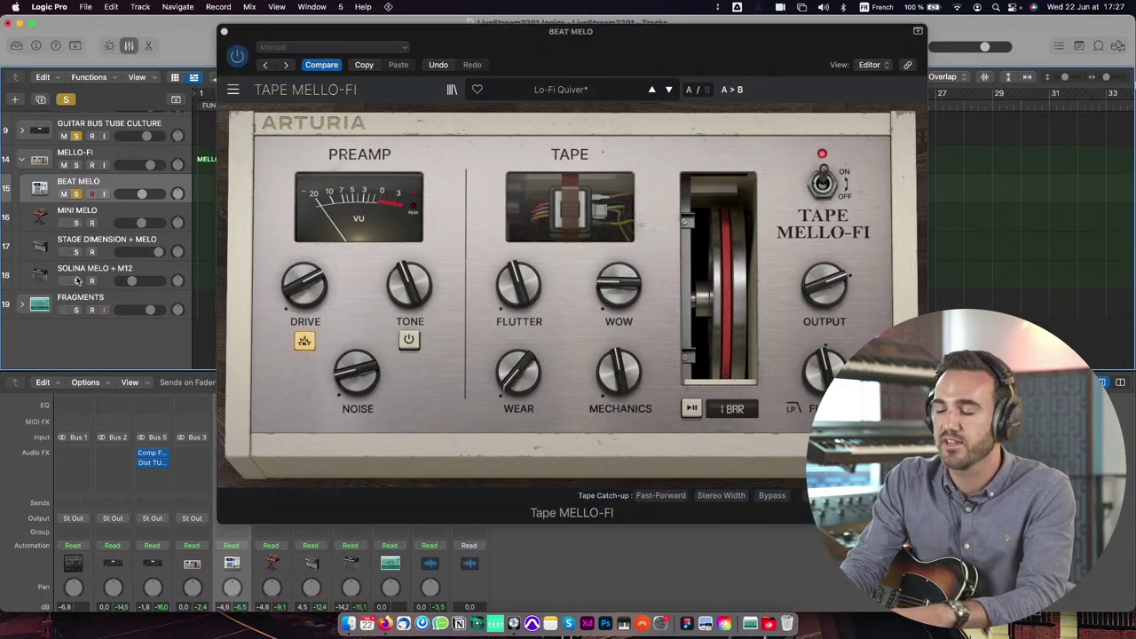
pyautogui.click(307, 286)
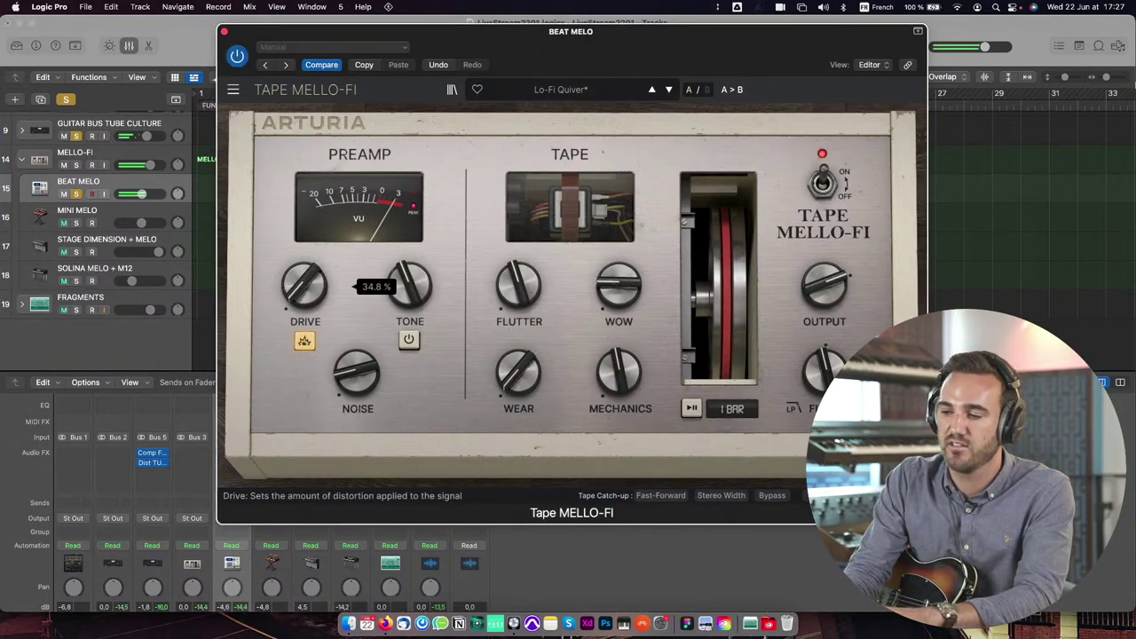
pyautogui.moveTo(304, 284)
pyautogui.mouseDown()
pyautogui.moveTo(305, 264)
pyautogui.moveTo(307, 293)
pyautogui.mouseUp()
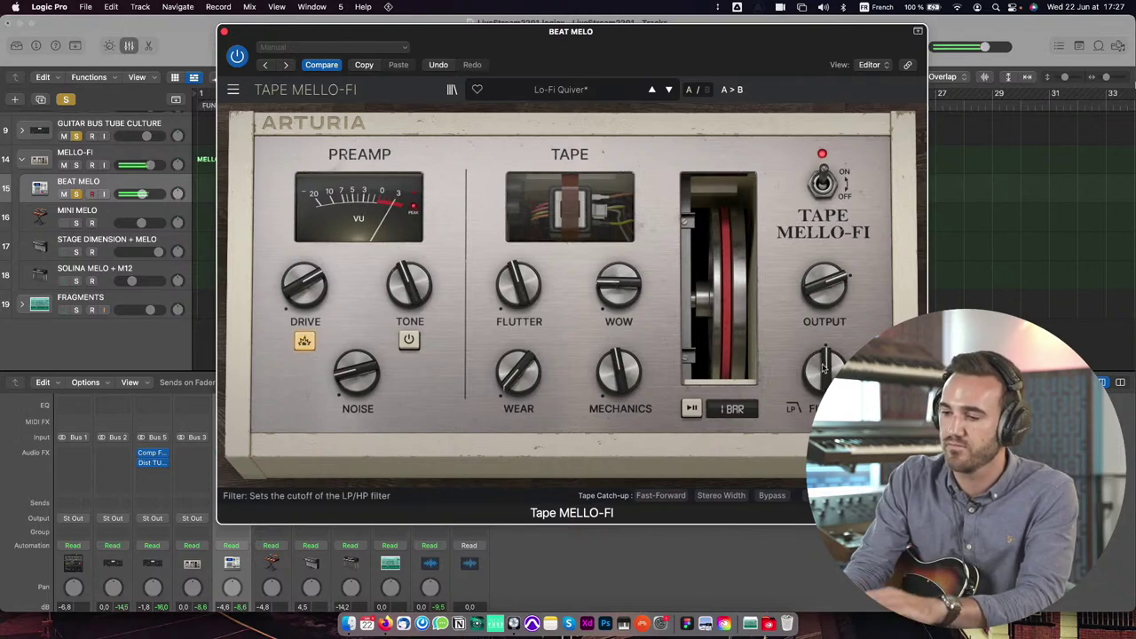
# Step: Close BEAT MELO's effect, solo MINI MELO instead, and start playback
pyautogui.click(223, 31)
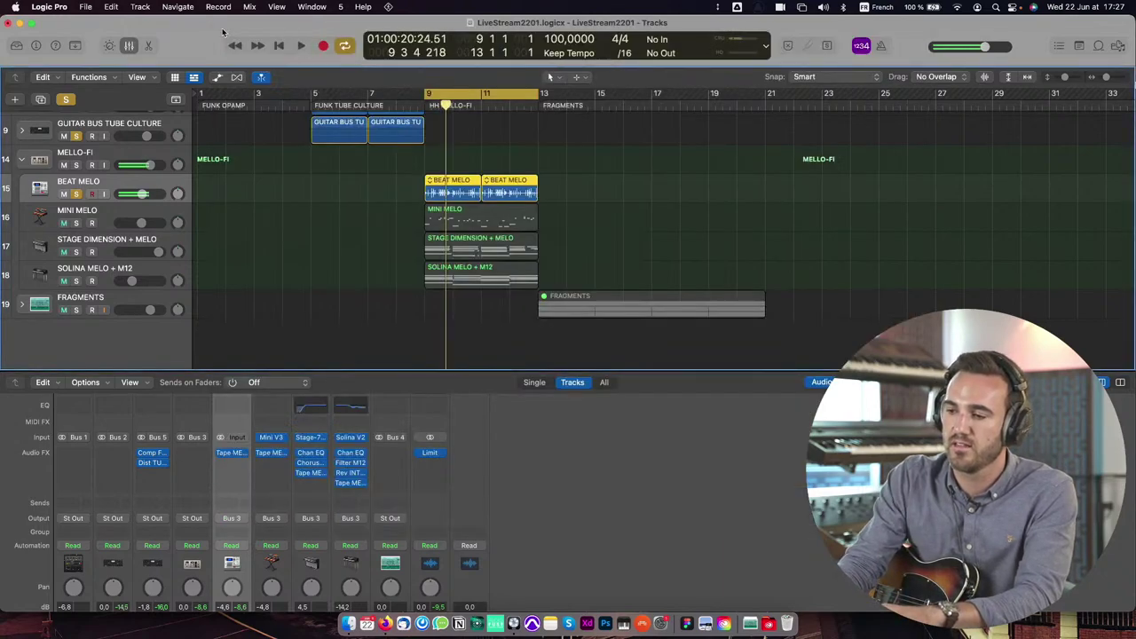
pyautogui.click(109, 209)
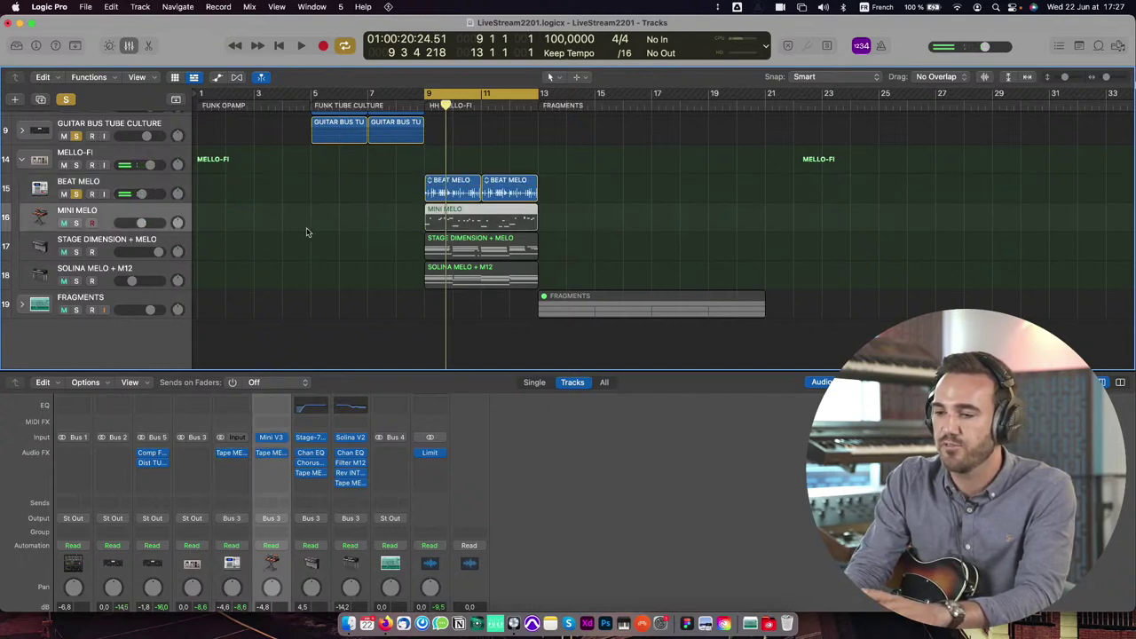
pyautogui.click(76, 194)
pyautogui.click(76, 223)
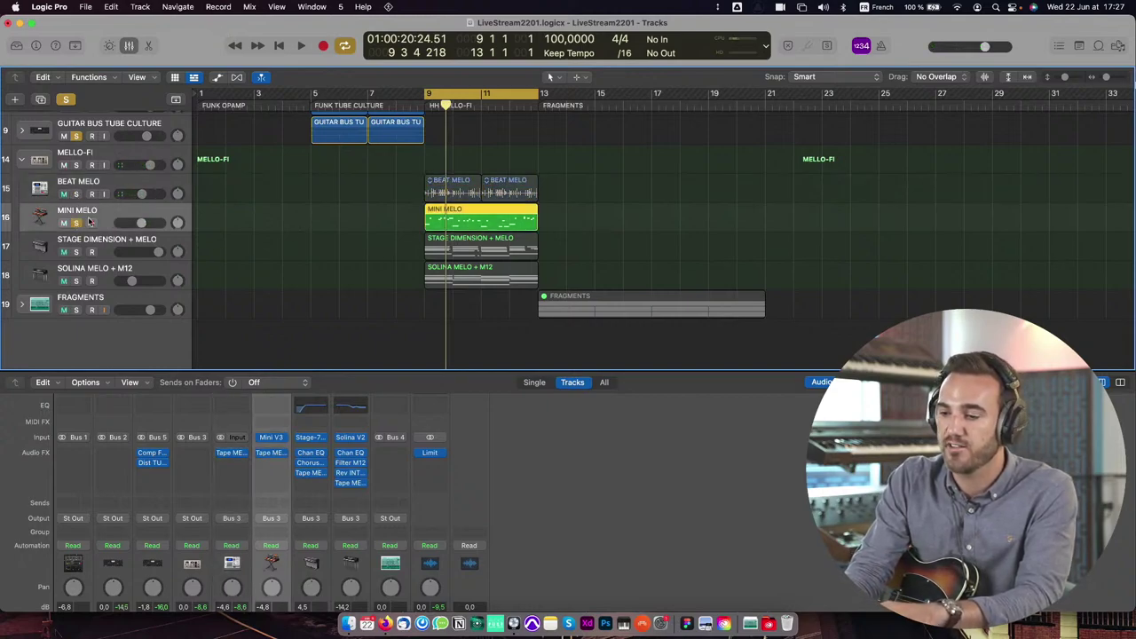
pyautogui.click(260, 454)
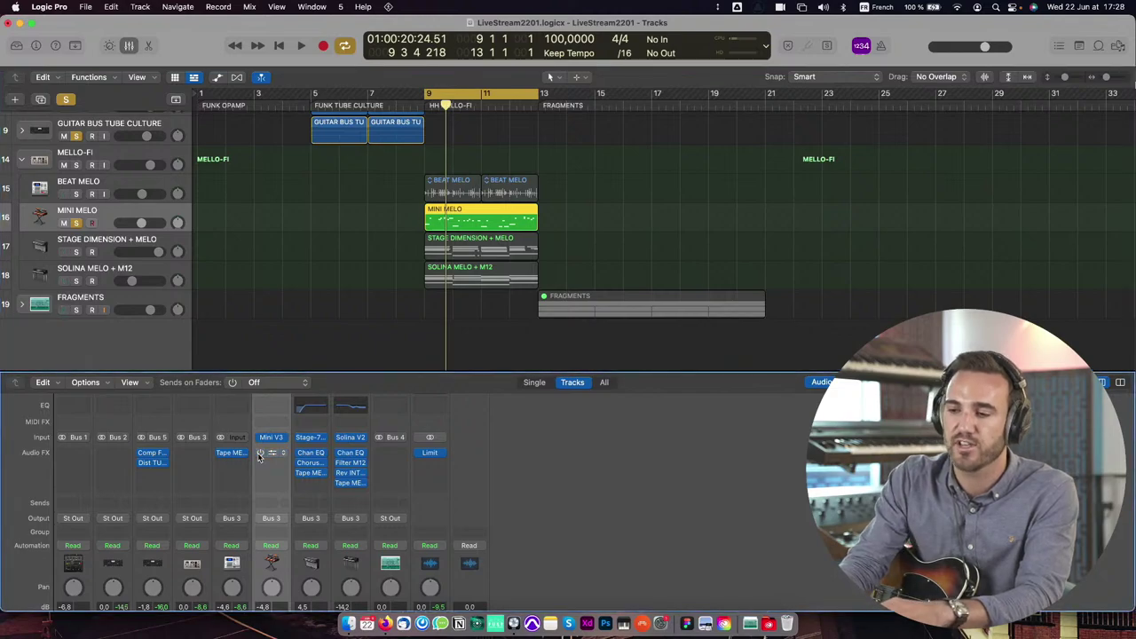
pyautogui.press('space')
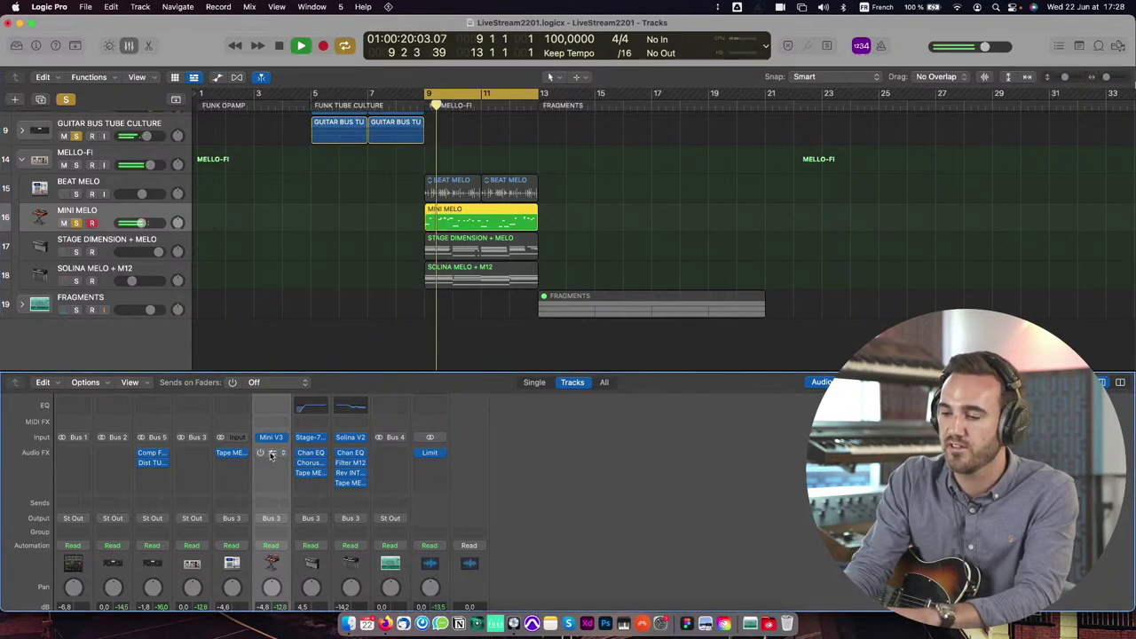
# Step: Set MINI MELO's Tape MELLO-FI Drive to 77.6 % and close the plug-in
pyautogui.click(271, 453)
pyautogui.moveTo(570, 131); pyautogui.dragTo(218, 31)
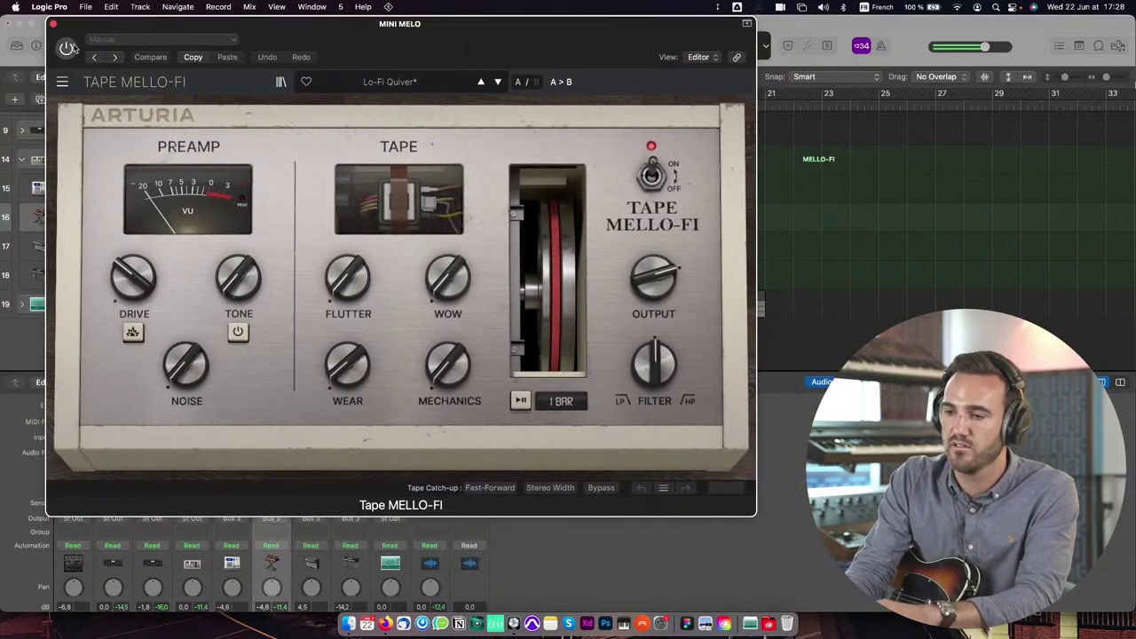
pyautogui.moveTo(124, 277); pyautogui.dragTo(124, 257)
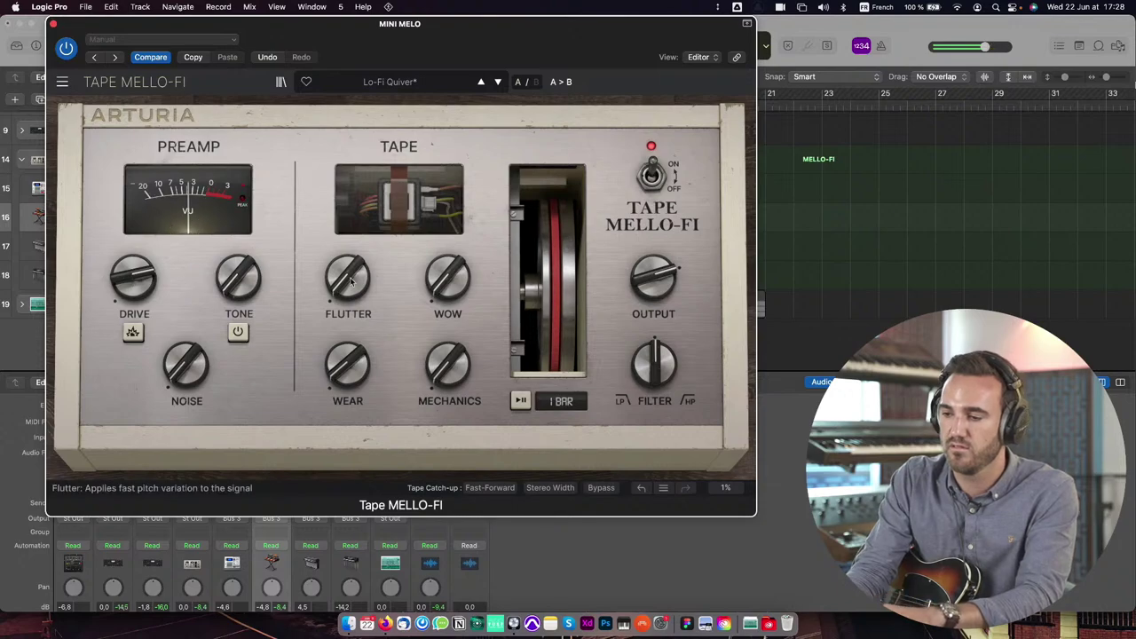
pyautogui.click(53, 24)
# Step: Re-solo BEAT MELO, STAGE DIMENSION + MELO and SOLINA MELO + M12, then stop playback
pyautogui.click(76, 193)
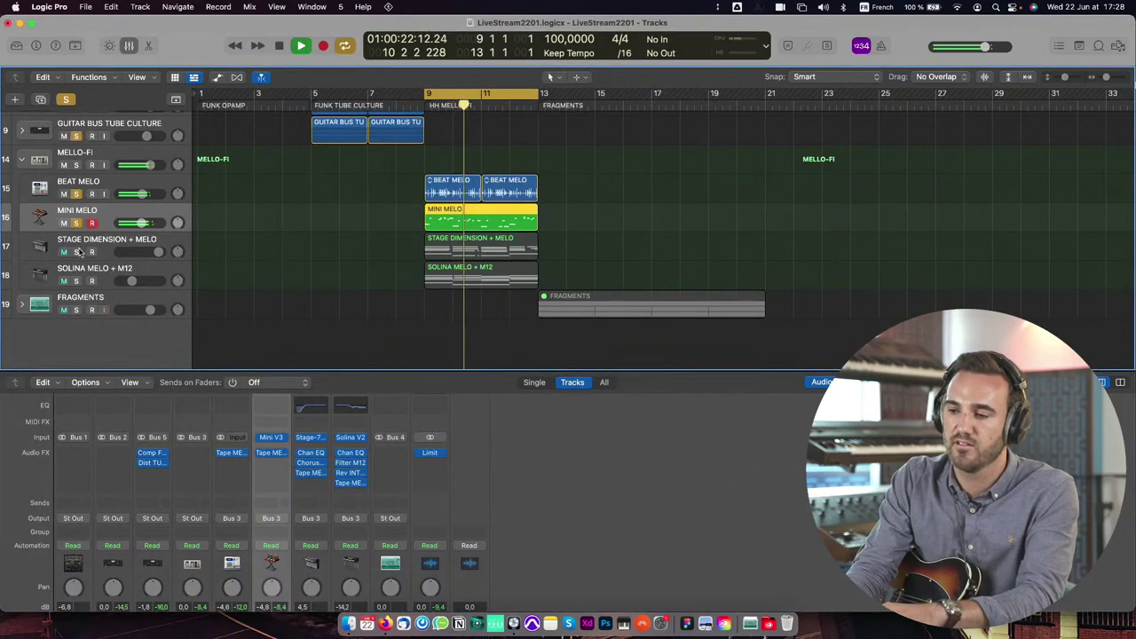
pyautogui.click(76, 252)
pyautogui.click(76, 281)
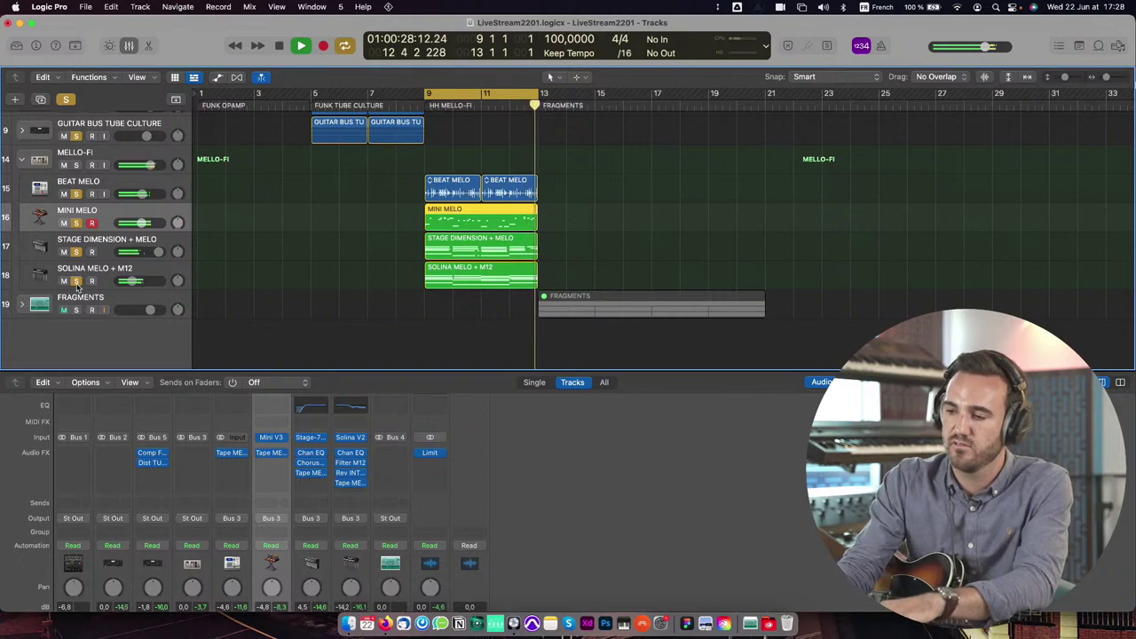
pyautogui.press('space')
# Step: Insert a stereo Tape MELLO-FI on the MELLO-FI bus
pyautogui.click(76, 153)
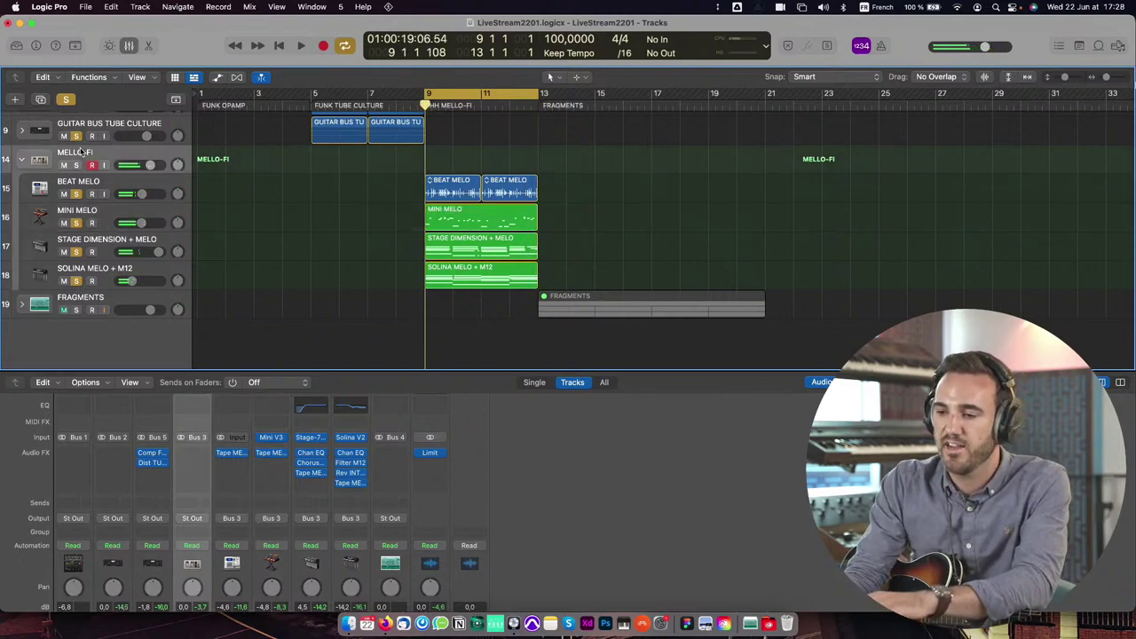
pyautogui.click(201, 453)
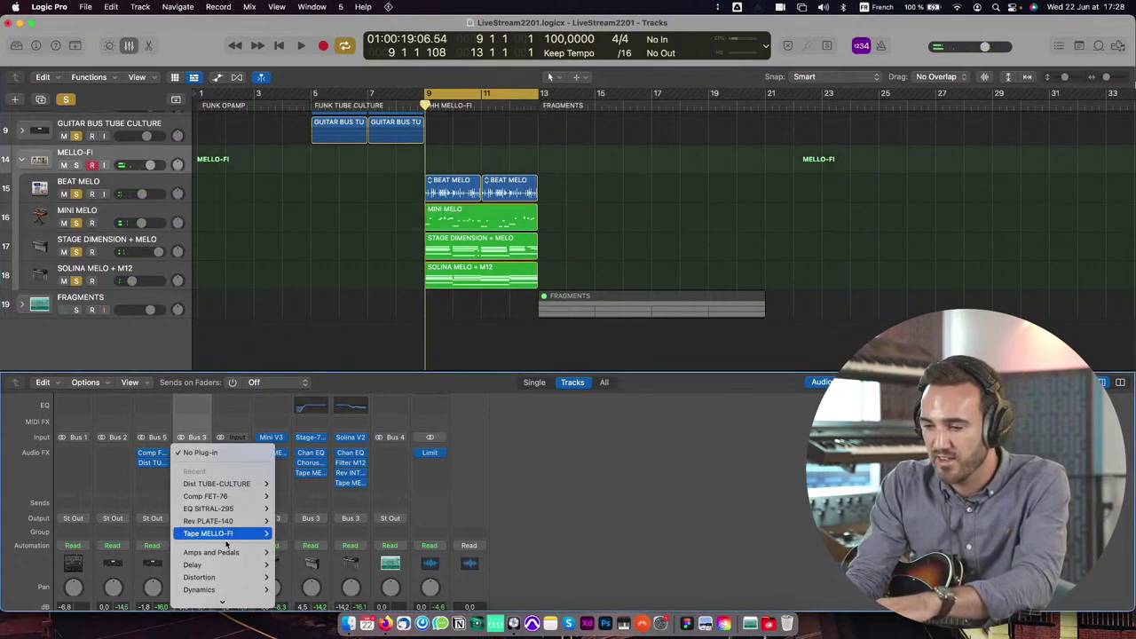
pyautogui.moveTo(228, 536)
pyautogui.click(287, 534)
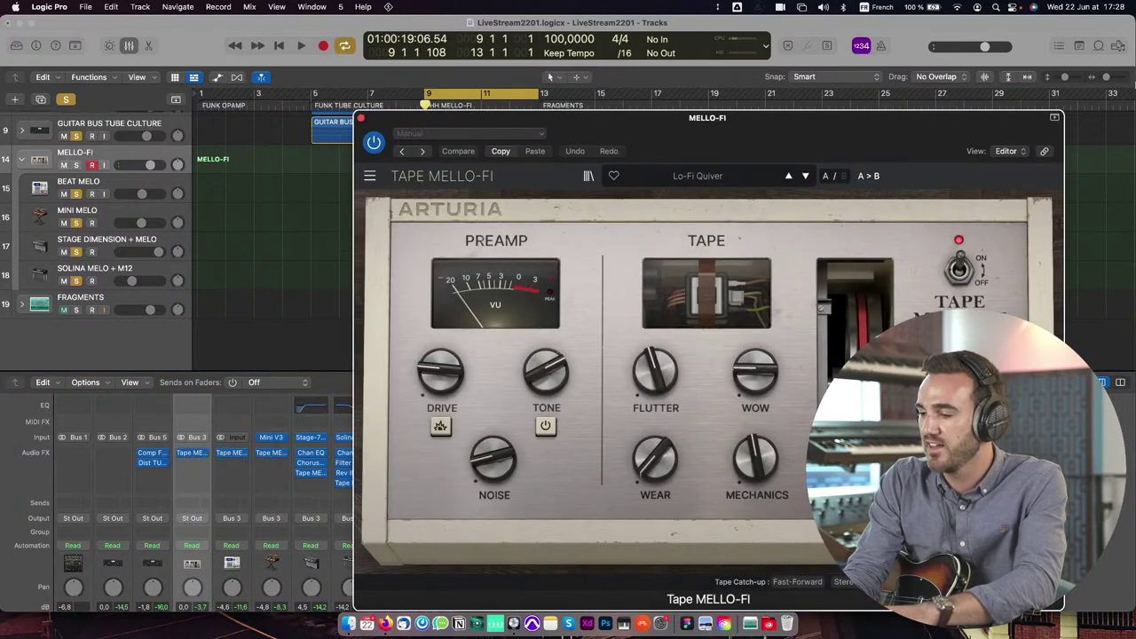
pyautogui.moveTo(832, 139); pyautogui.dragTo(481, 41)
# Step: Set the tape stop length to 2 bars, then engage and release the tape stop
pyautogui.click(519, 401)
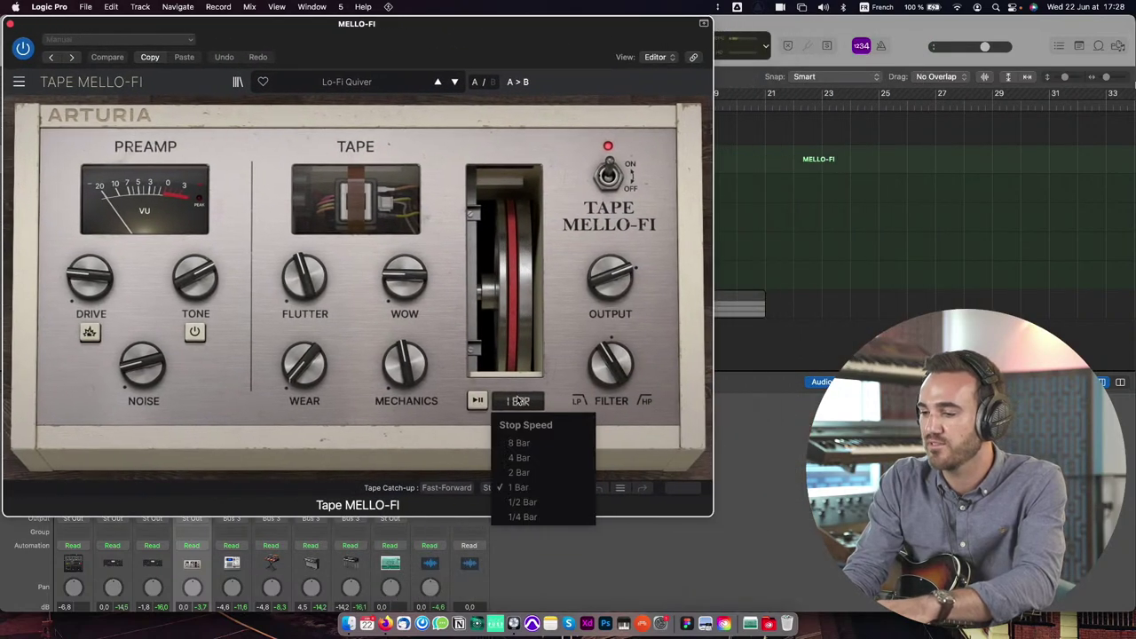
pyautogui.click(533, 471)
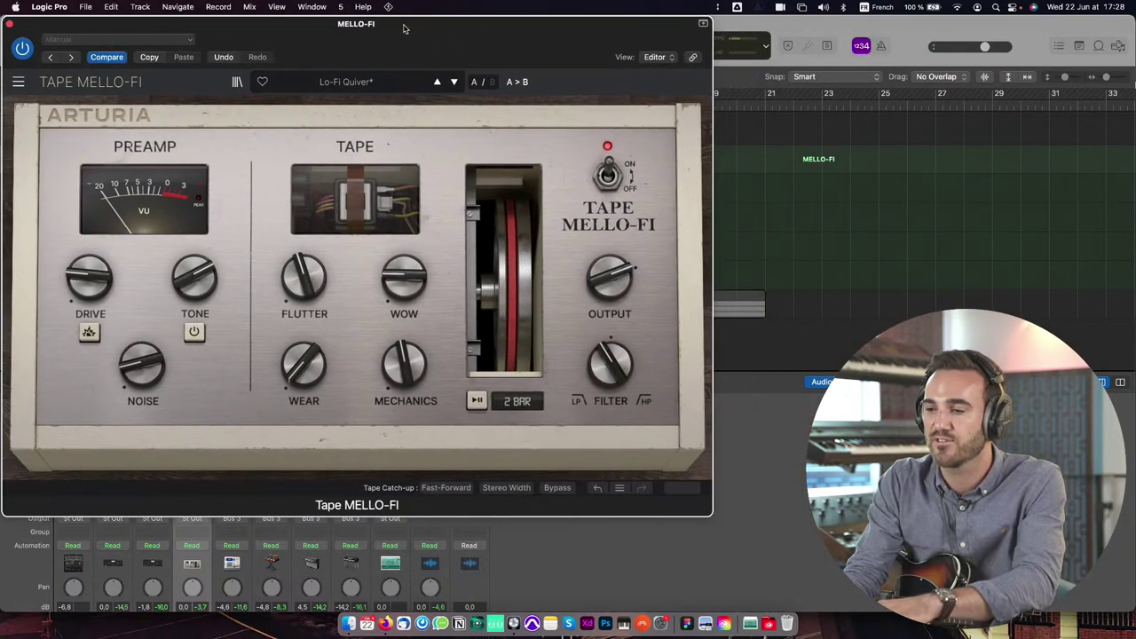
pyautogui.moveTo(429, 24); pyautogui.dragTo(407, 36)
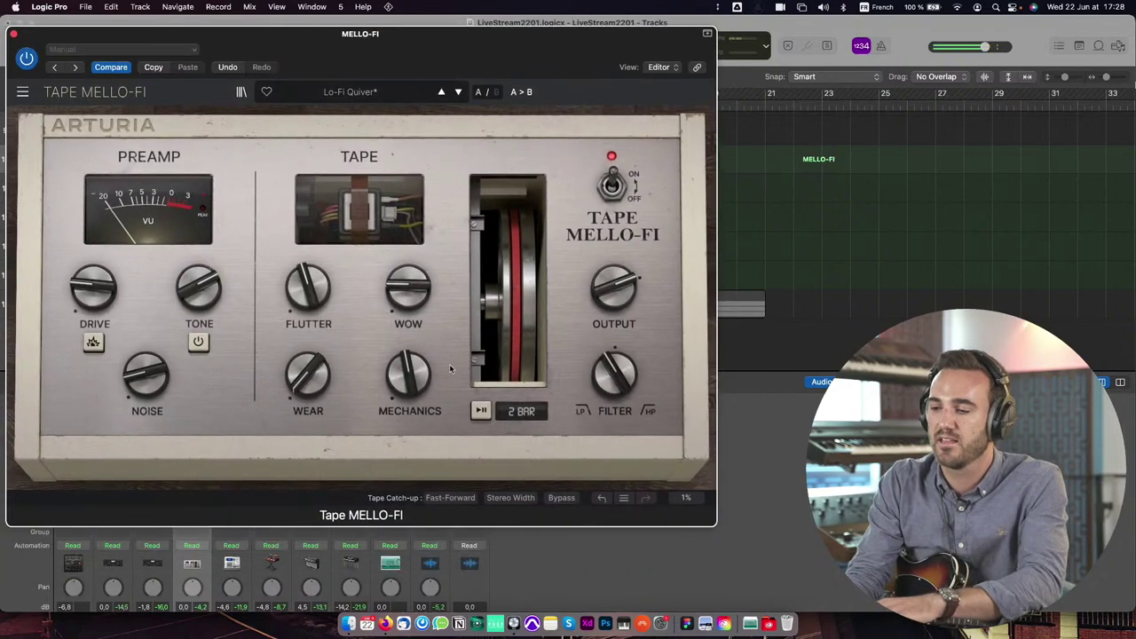
pyautogui.click(481, 412)
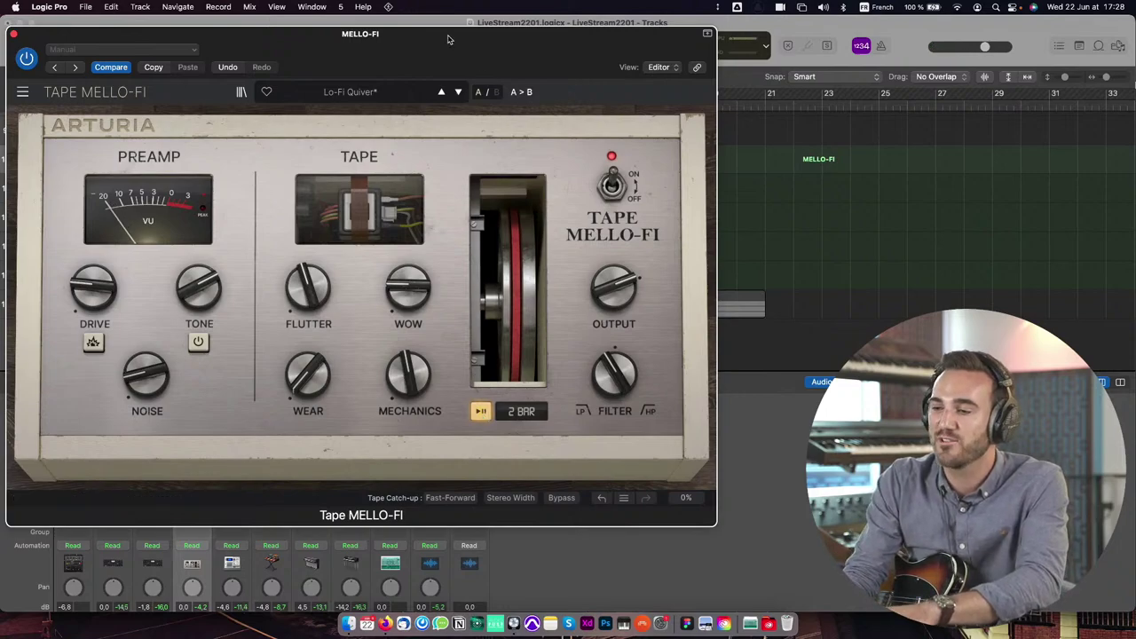
pyautogui.moveTo(448, 39); pyautogui.dragTo(445, 108)
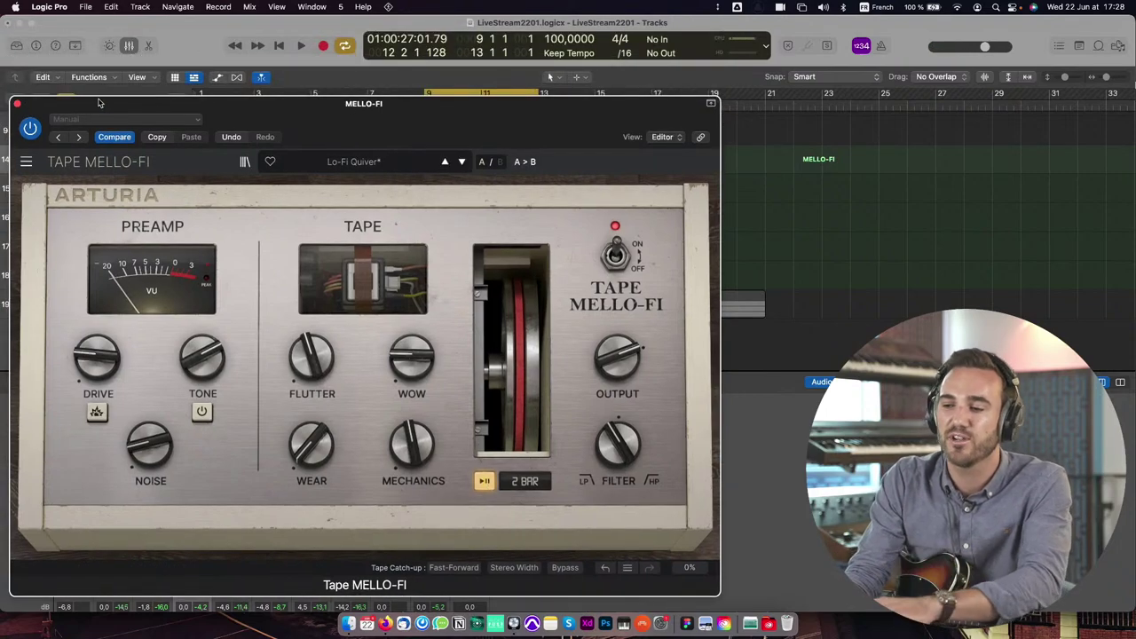
pyautogui.moveTo(101, 103); pyautogui.dragTo(91, 24)
pyautogui.click(476, 401)
# Step: Set stop speed to 1/2 bar, reset the filter, trigger tape stop, and close the plug-in
pyautogui.click(505, 403)
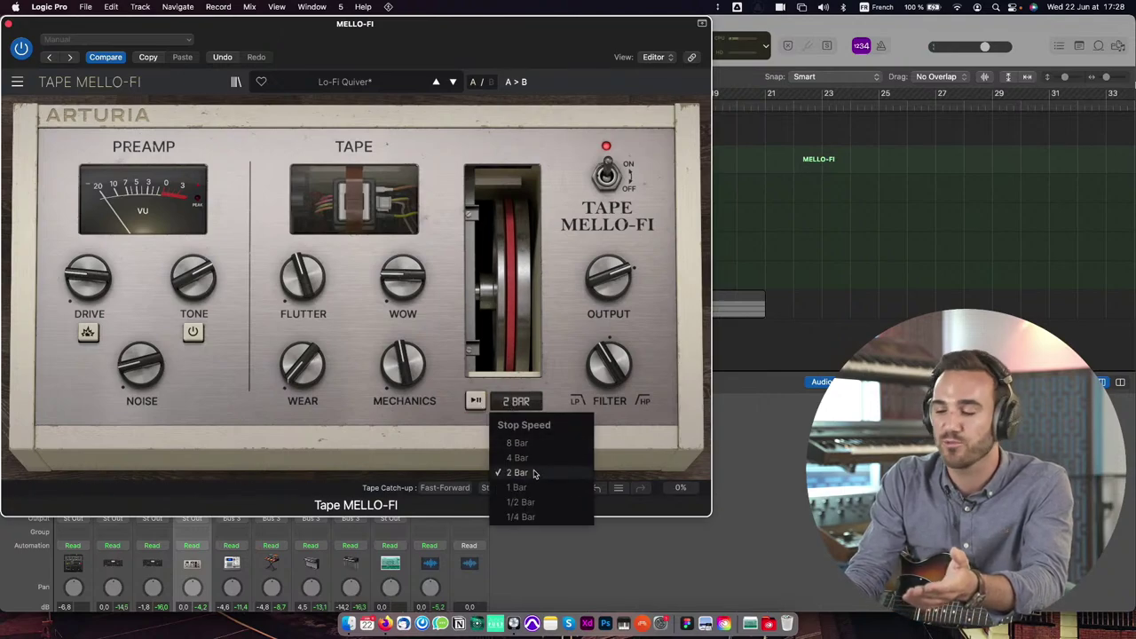
pyautogui.click(521, 502)
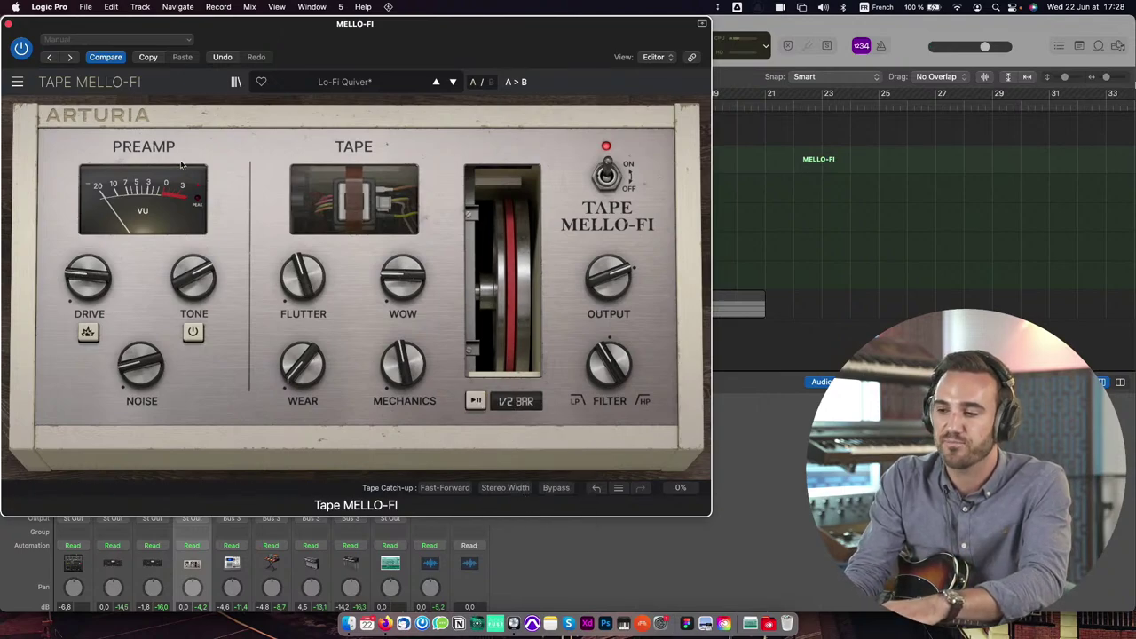
pyautogui.moveTo(250, 40); pyautogui.dragTo(333, 30)
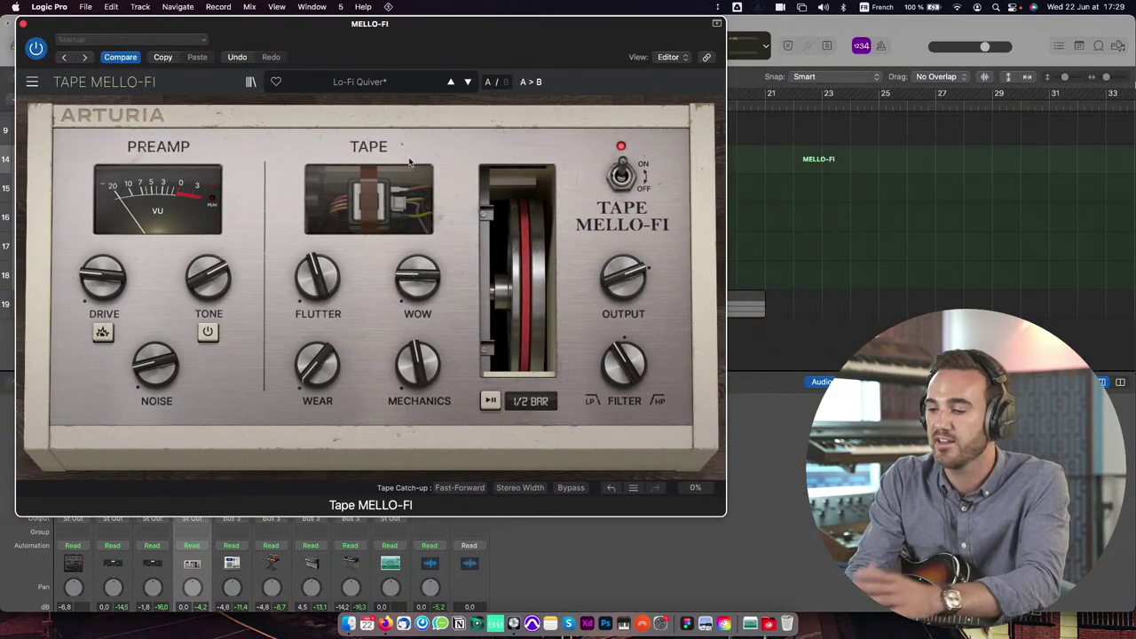
pyautogui.doubleClick(624, 364)
pyautogui.click(491, 401)
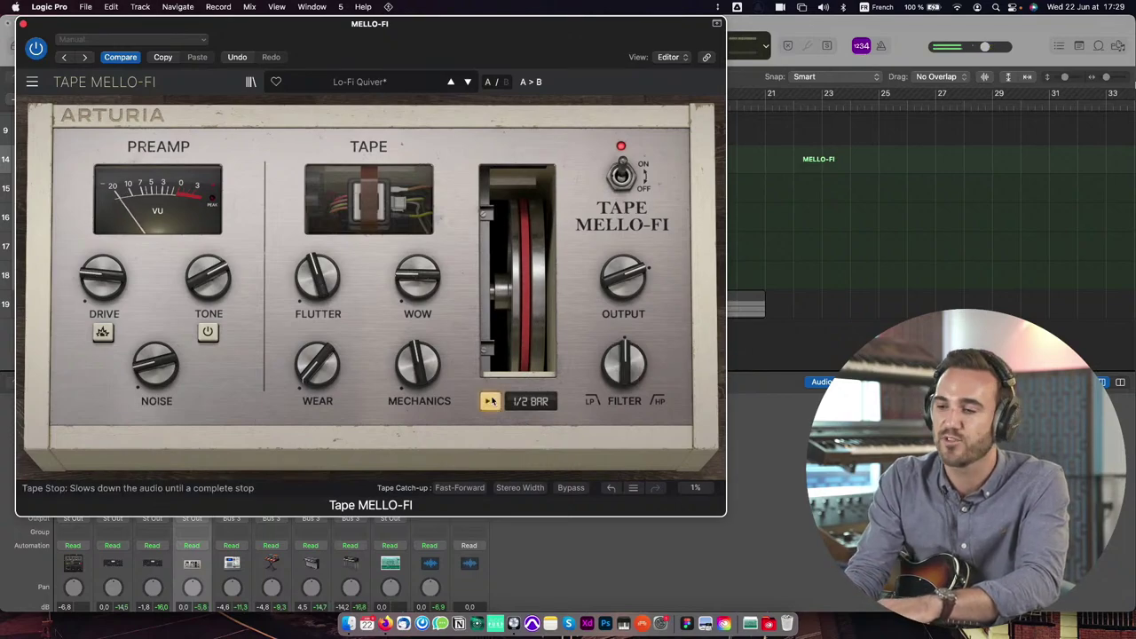
pyautogui.click(23, 23)
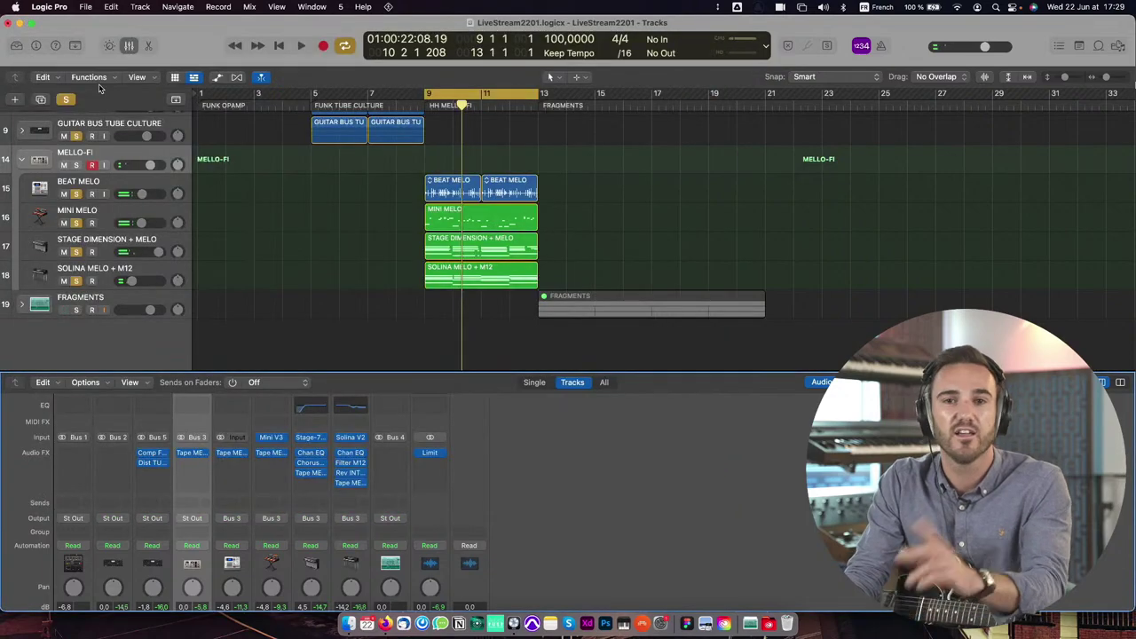
# Step: Collapse the MELLO-FI stack, mute GUITAR BUS TUBE CULTURE and unmute FRAGMENTS
pyautogui.click(23, 161)
pyautogui.click(64, 233)
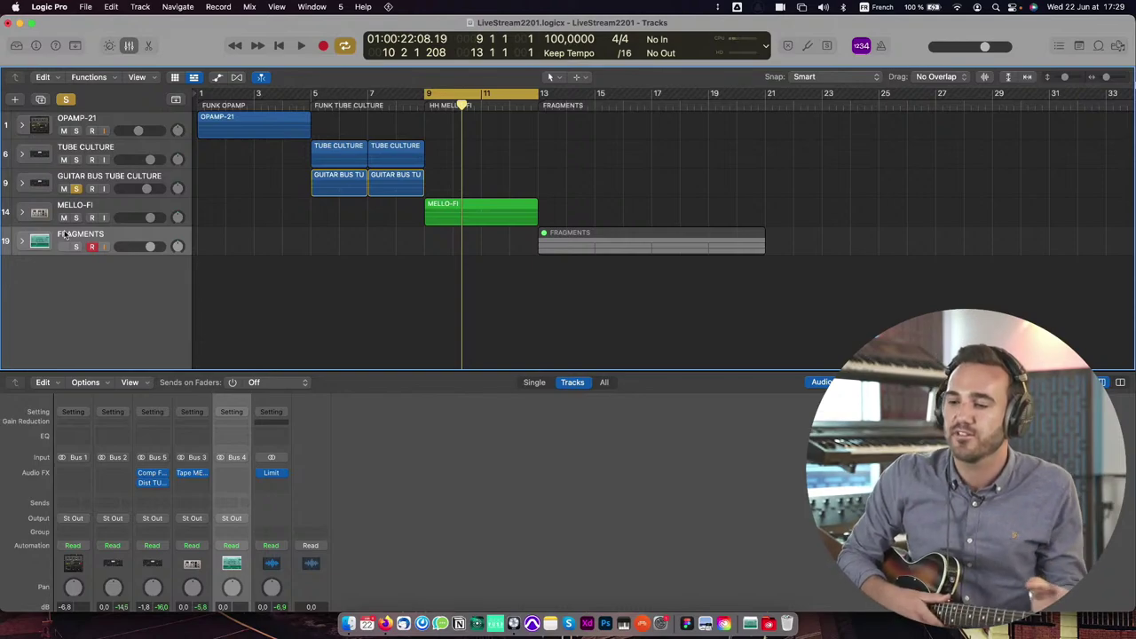
pyautogui.click(74, 190)
pyautogui.click(76, 247)
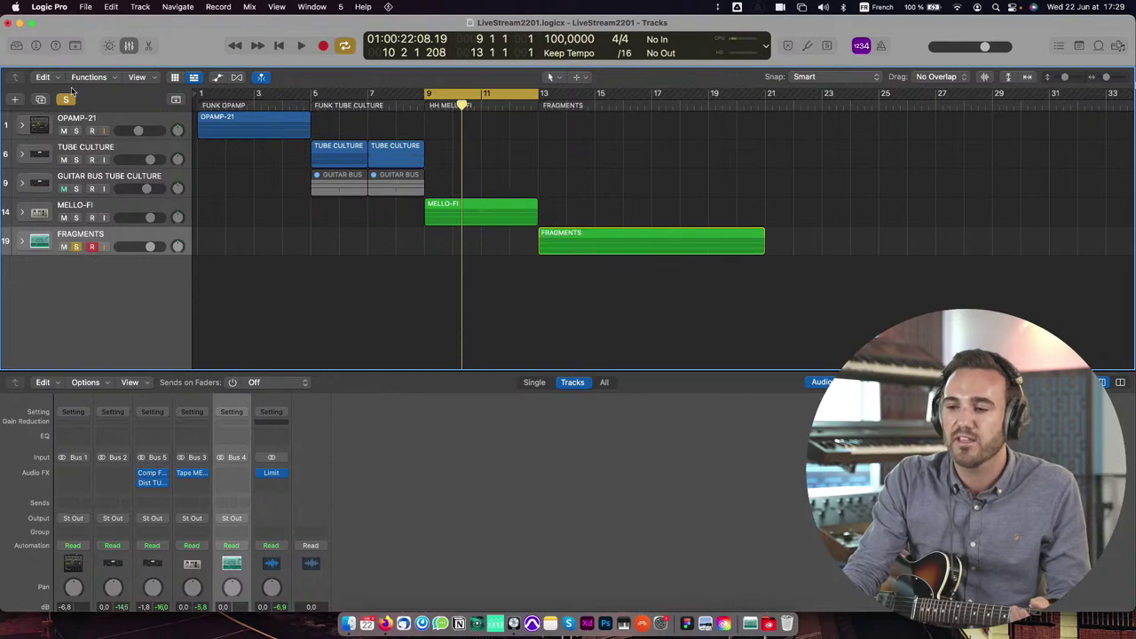
# Step: Expand the FRAGMENTS stack and open Efx FRAGMENTS on DX-7 Transient Stretch
pyautogui.click(22, 241)
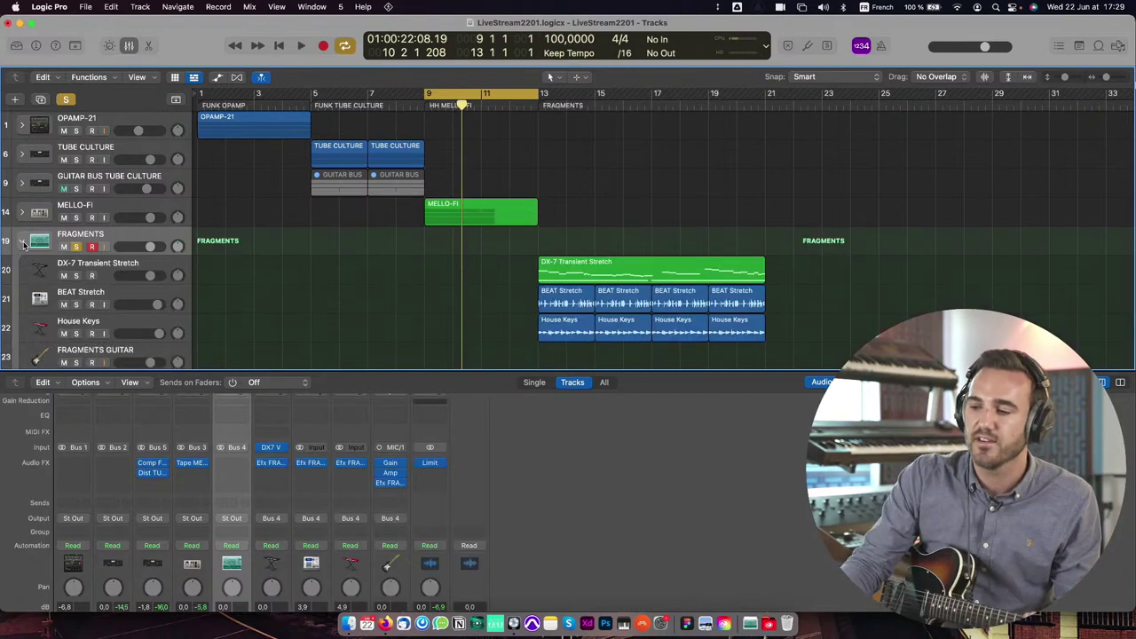
pyautogui.click(49, 277)
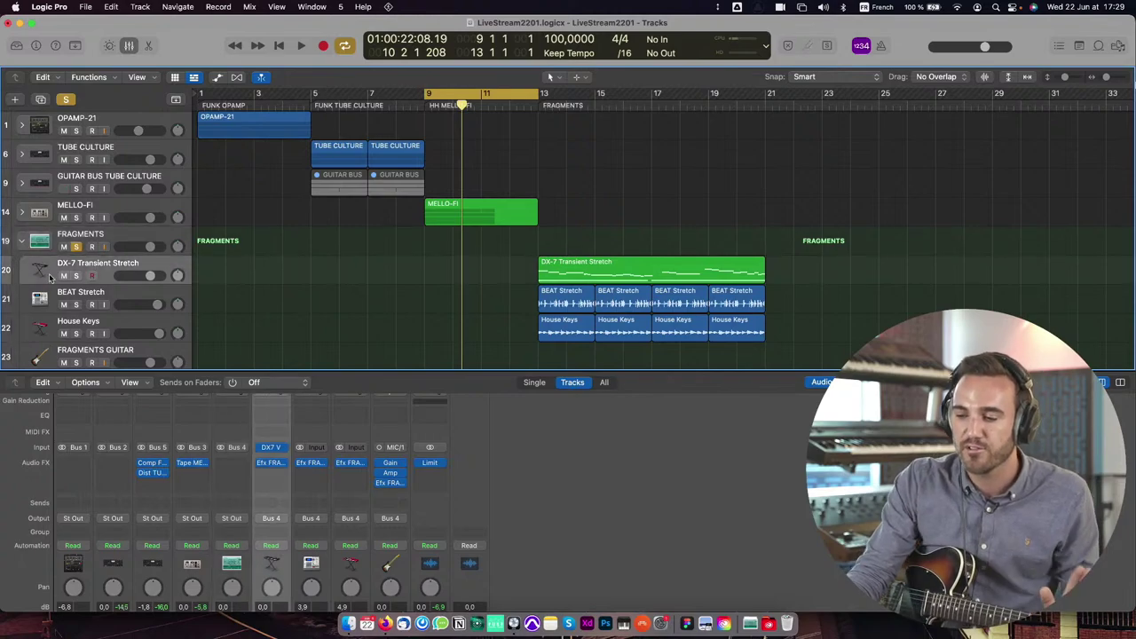
pyautogui.click(272, 463)
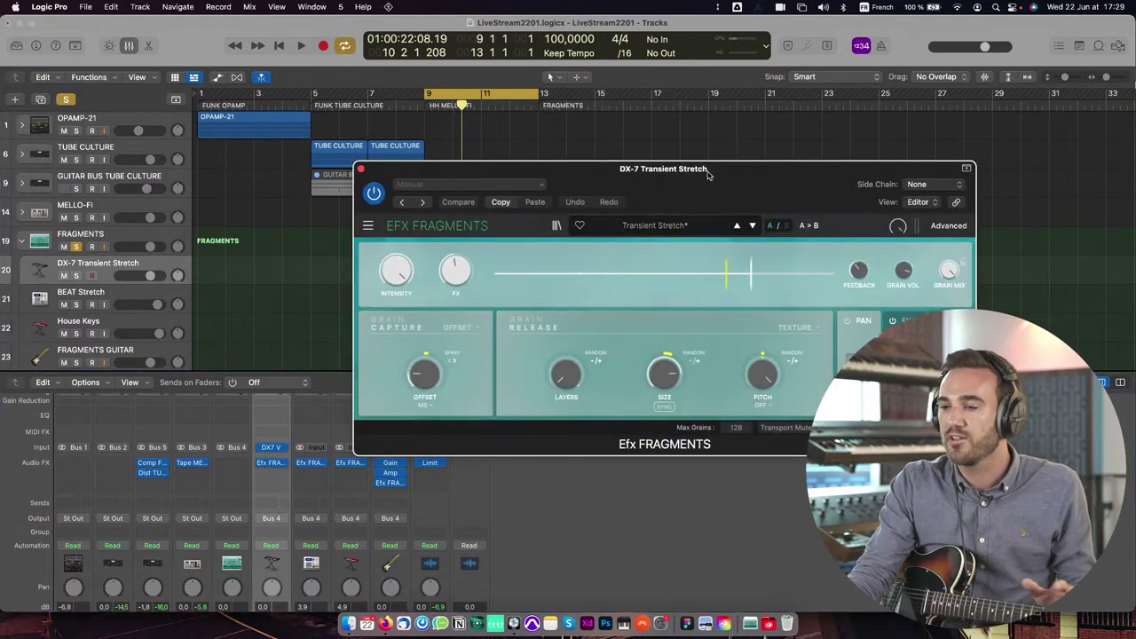
# Step: Show Efx FRAGMENTS' advanced view and review the Grain Release modes, keeping Texture
pyautogui.moveTo(708, 174); pyautogui.dragTo(371, 30)
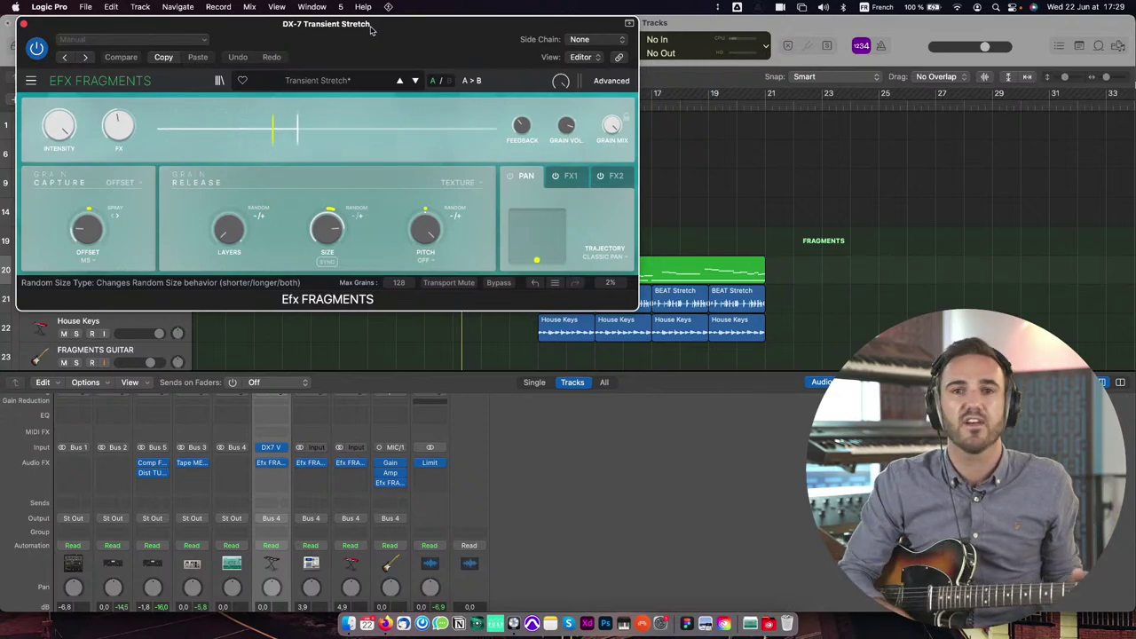
pyautogui.moveTo(371, 30); pyautogui.dragTo(314, 37)
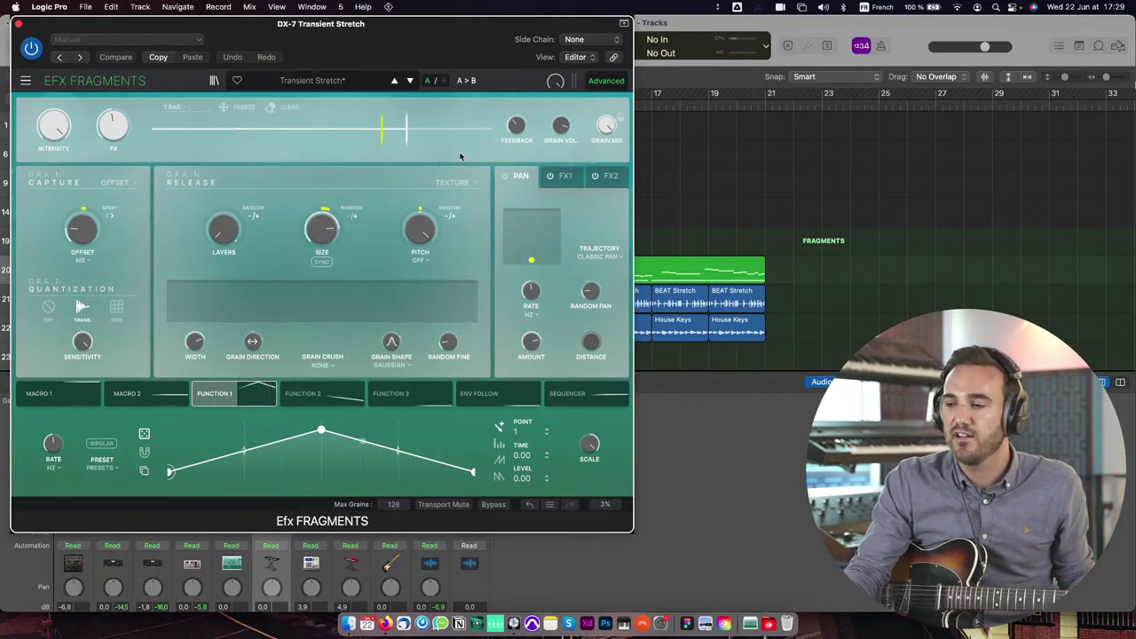
pyautogui.click(453, 182)
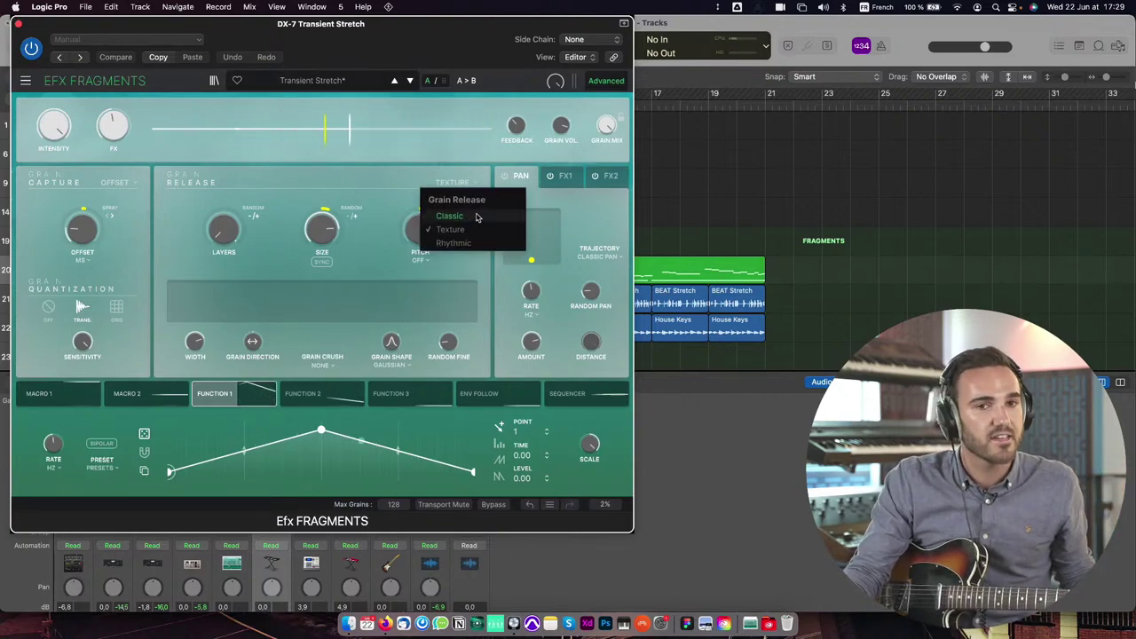
pyautogui.click(469, 183)
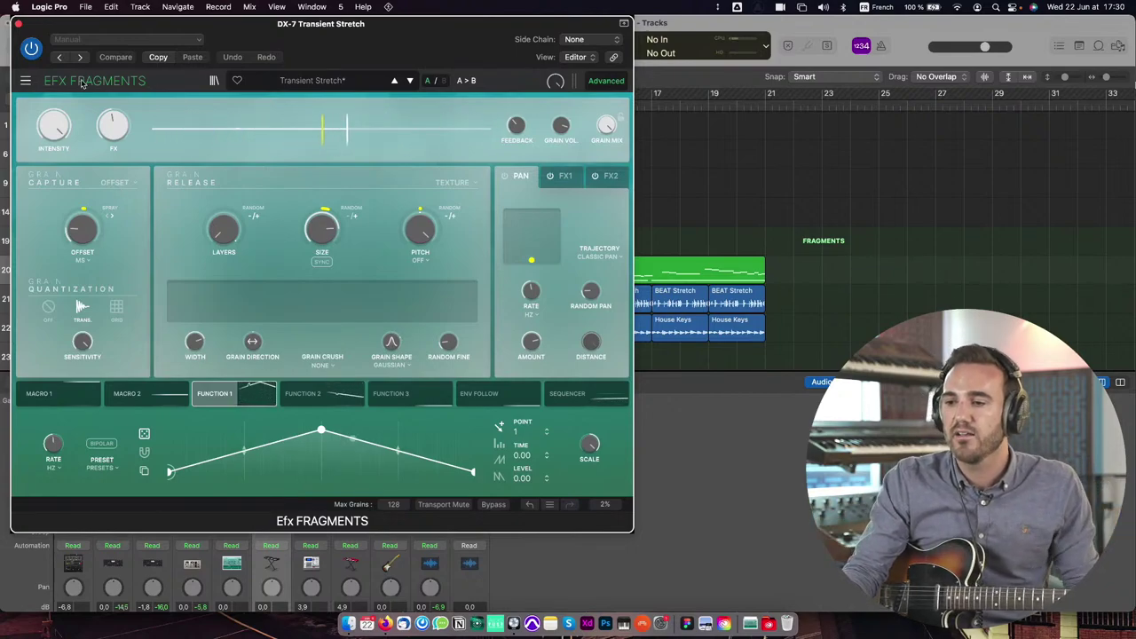
pyautogui.moveTo(82, 83); pyautogui.dragTo(96, 83)
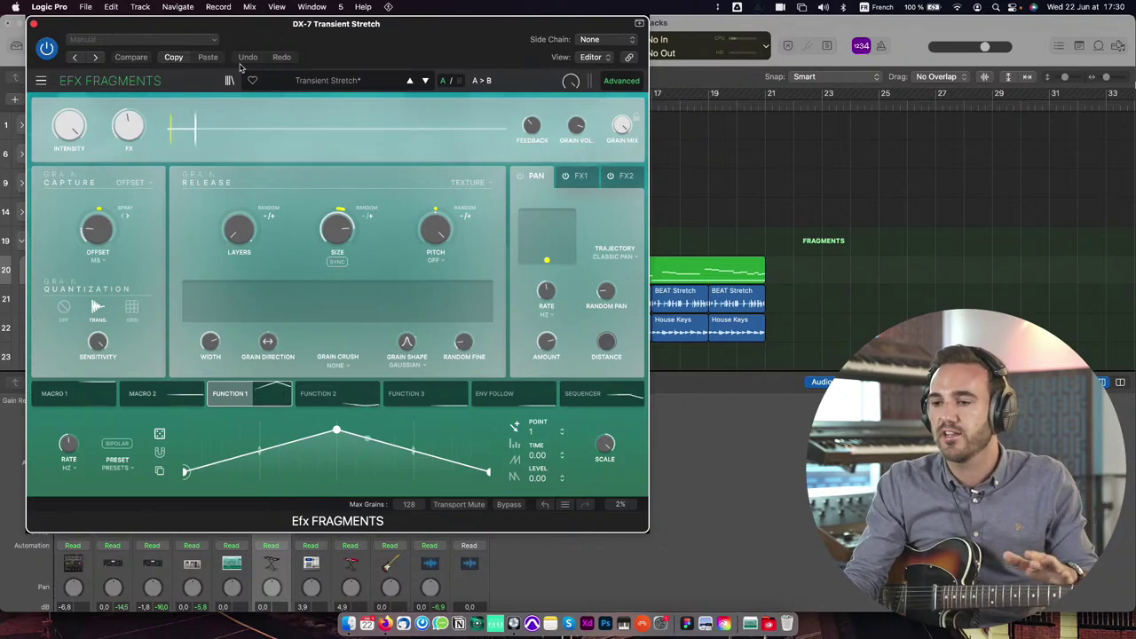
# Step: Close the Efx FRAGMENTS window and solo DX-7 Transient Stretch
pyautogui.press('super+w')
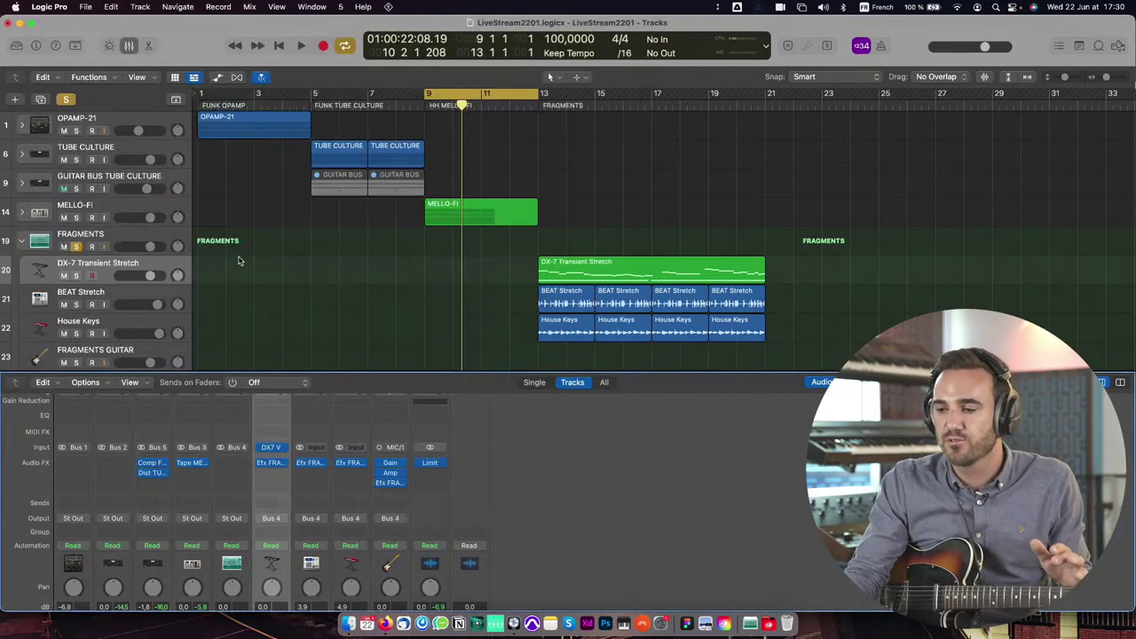
pyautogui.scroll(-3, 238, 260)
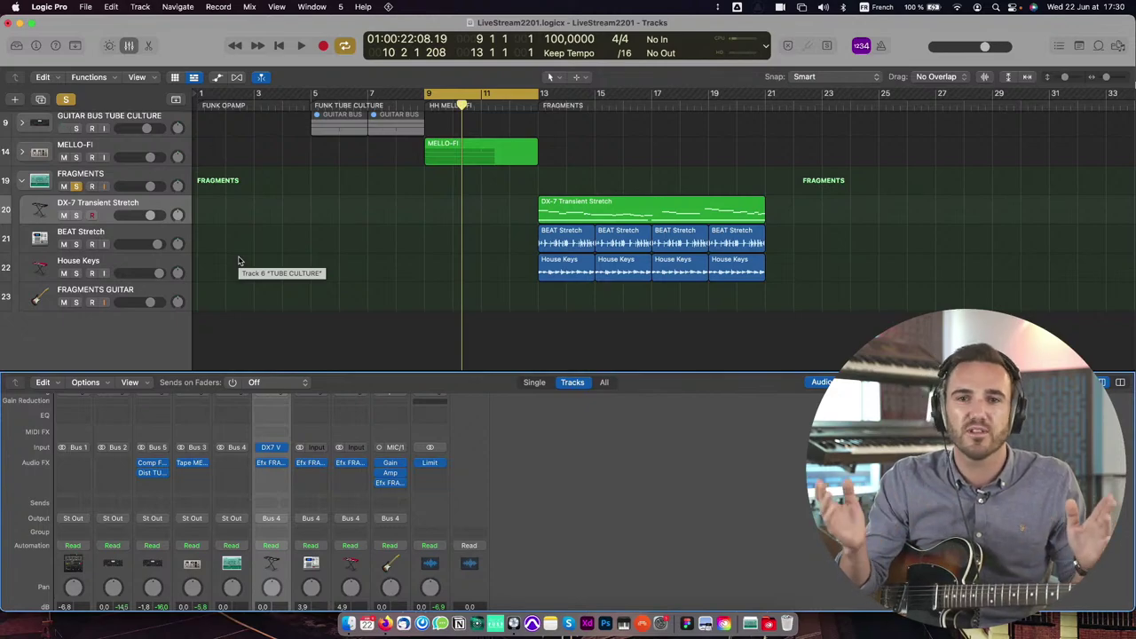
pyautogui.click(77, 216)
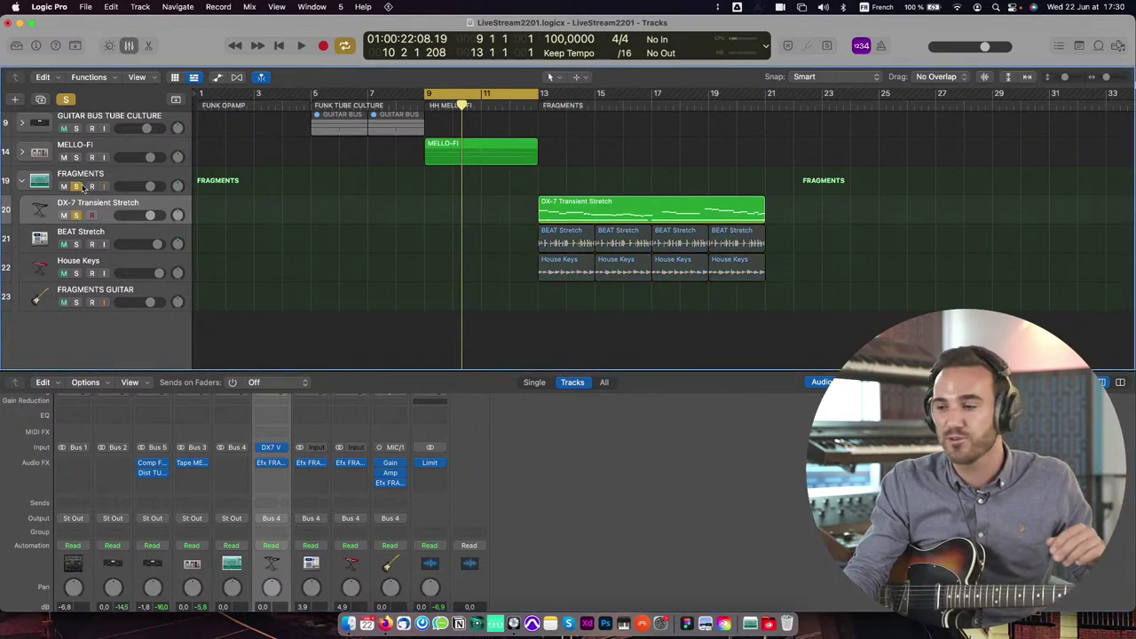
# Step: Loop bars 13 to 21, bypass DX-7's Efx FRAGMENTS, and reopen its window
pyautogui.moveTo(449, 92); pyautogui.dragTo(562, 94)
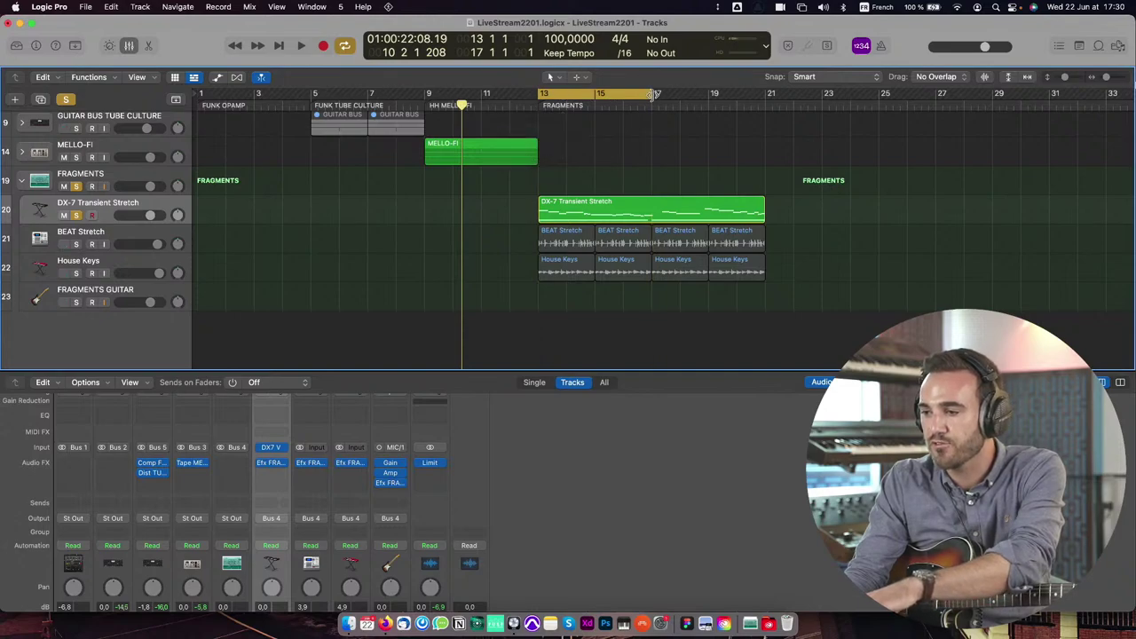
pyautogui.moveTo(656, 93); pyautogui.dragTo(771, 93)
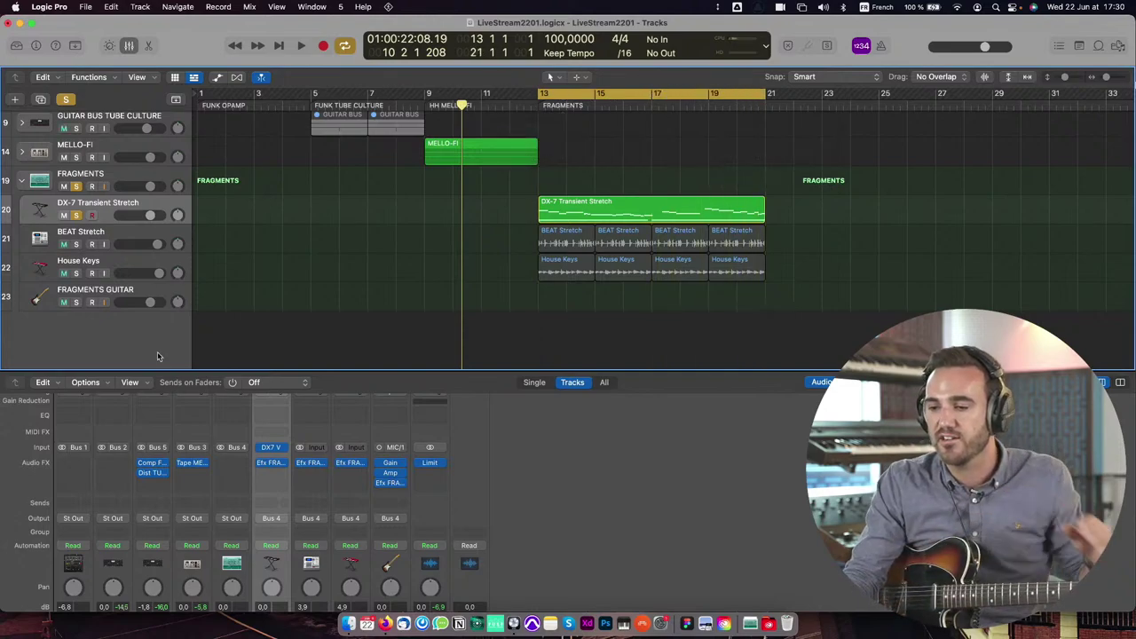
pyautogui.click(261, 463)
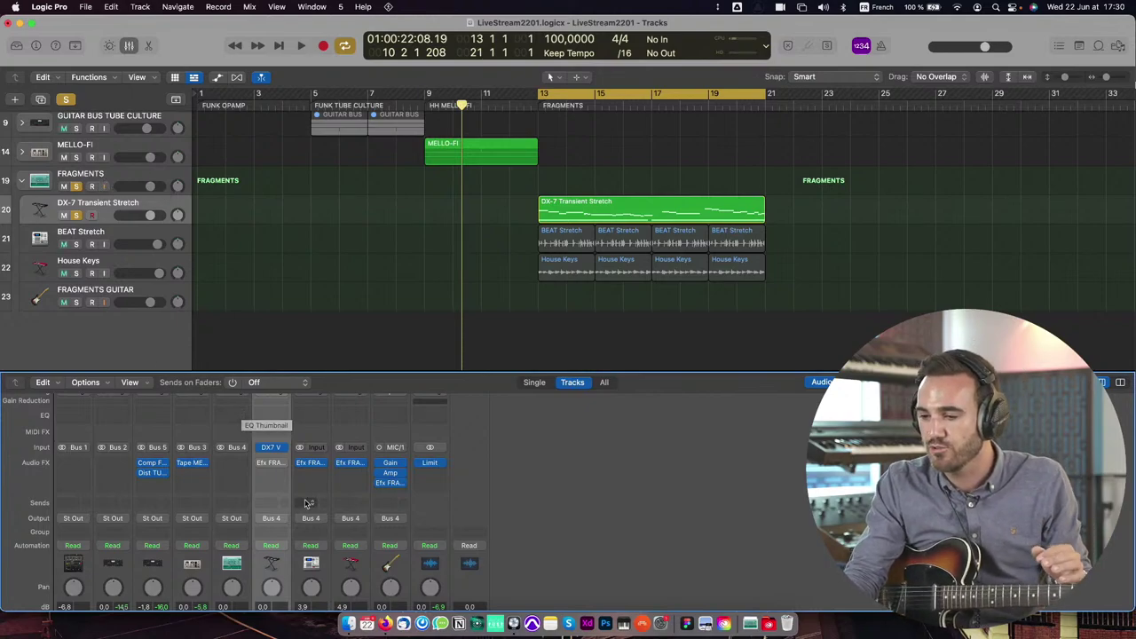
pyautogui.click(272, 464)
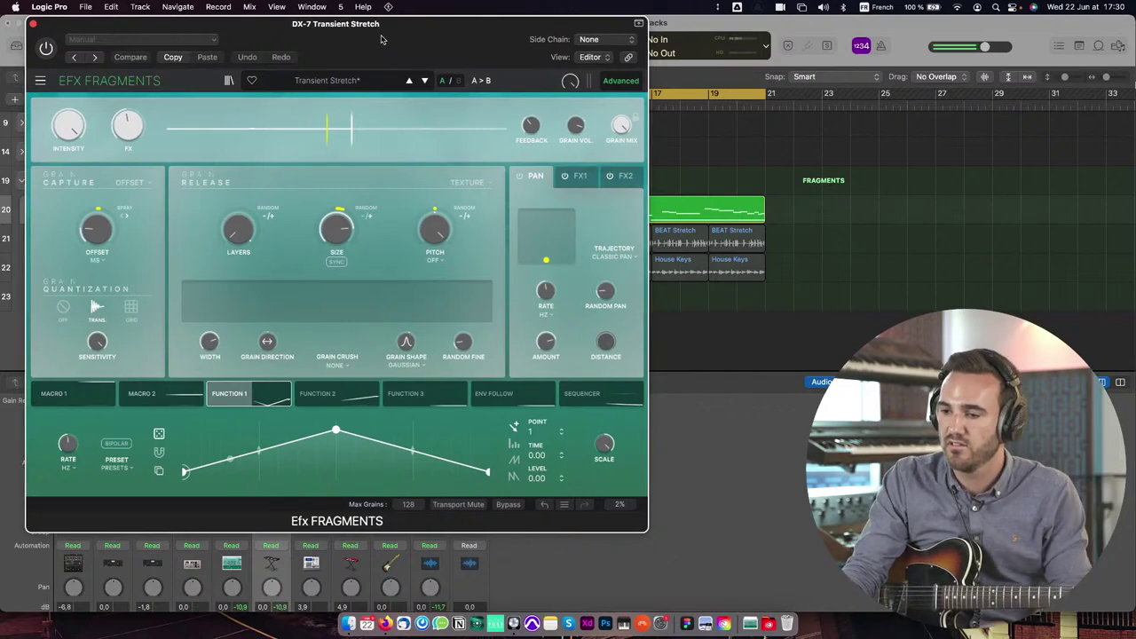
# Step: Switch Efx FRAGMENTS back on and start the loop playing
pyautogui.moveTo(385, 37); pyautogui.dragTo(361, 46)
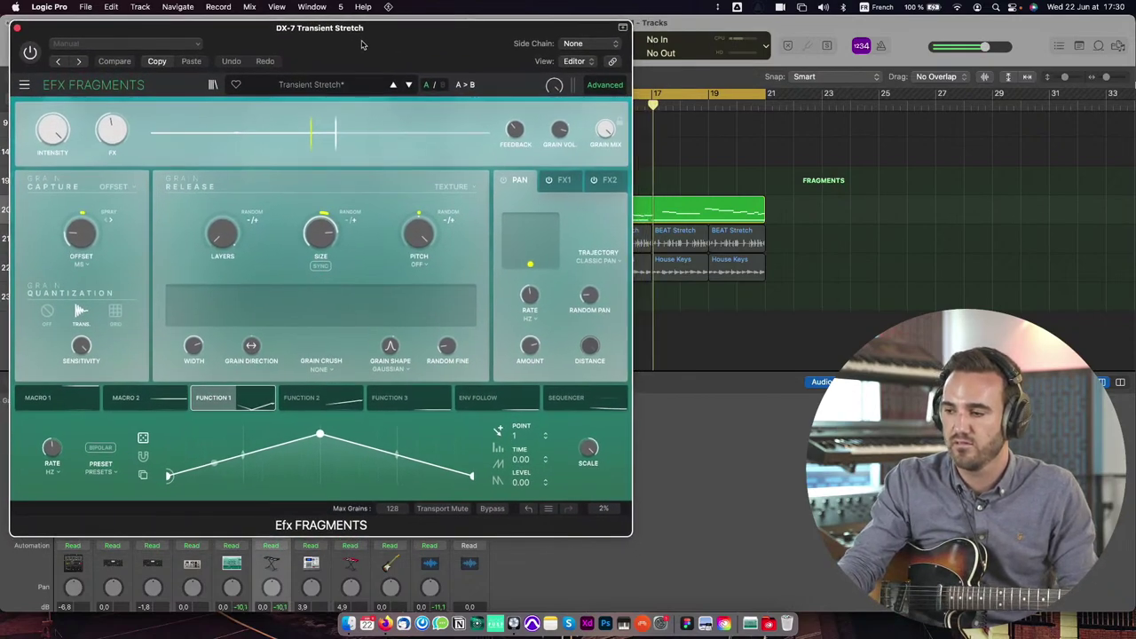
pyautogui.click(30, 52)
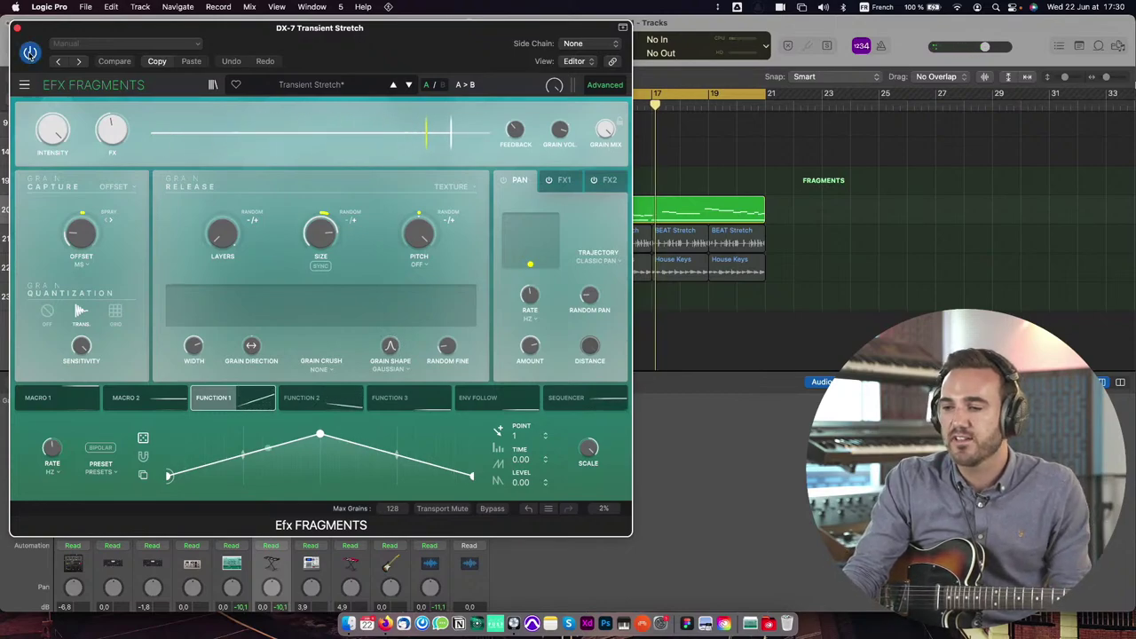
pyautogui.moveTo(316, 114)
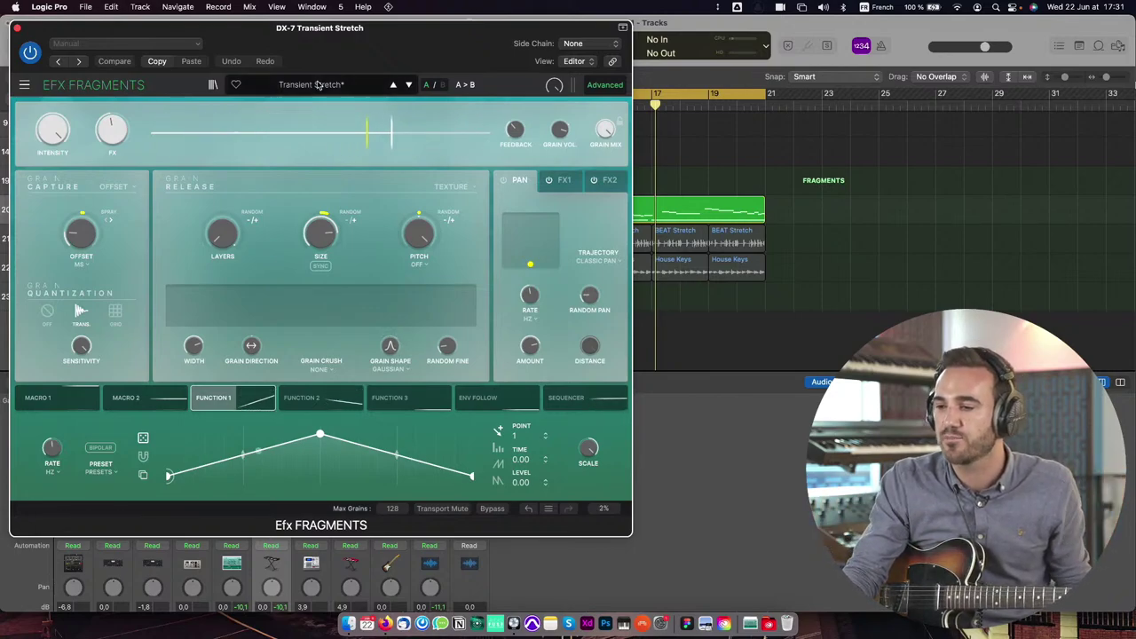
pyautogui.press('space')
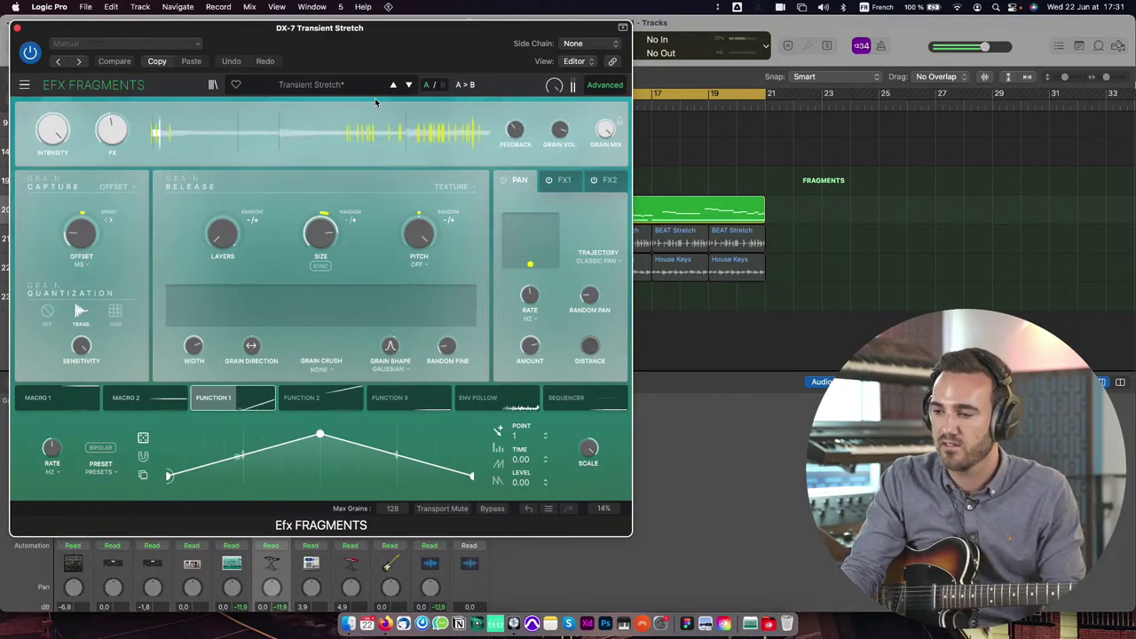
# Step: Raise Grain Mix to 98.8 %, FX to 84.4 % and Intensity to 100 %, then collapse to the simple view
pyautogui.moveTo(605, 131); pyautogui.dragTo(606, 134)
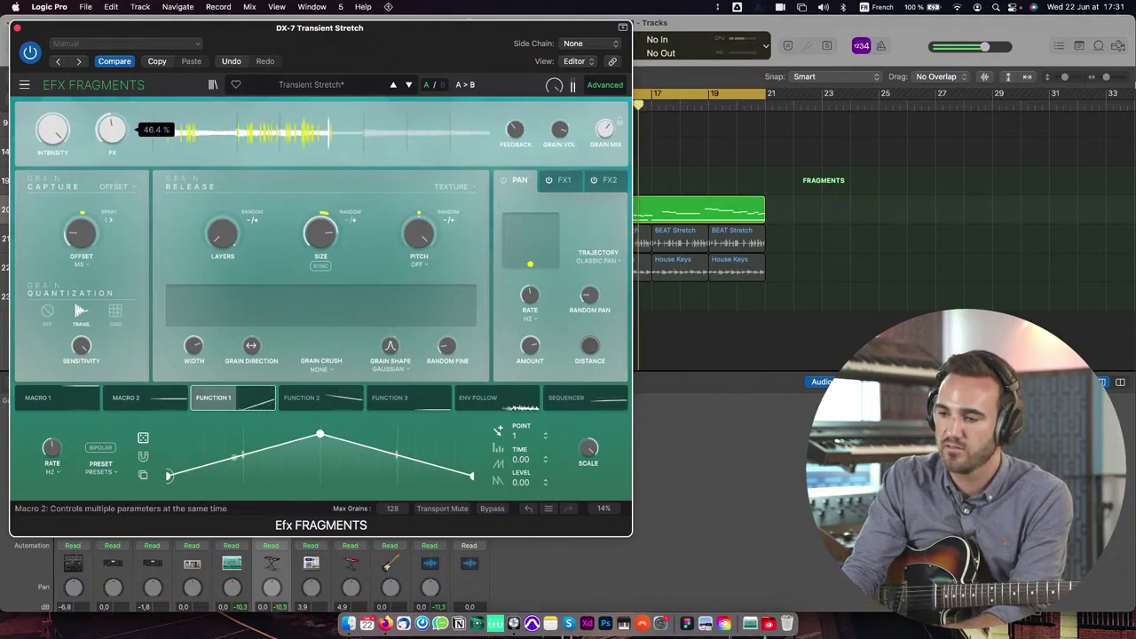
pyautogui.moveTo(112, 129); pyautogui.dragTo(112, 172)
pyautogui.moveTo(52, 130)
pyautogui.mouseDown()
pyautogui.moveTo(52, 104)
pyautogui.moveTo(52, 129)
pyautogui.mouseUp()
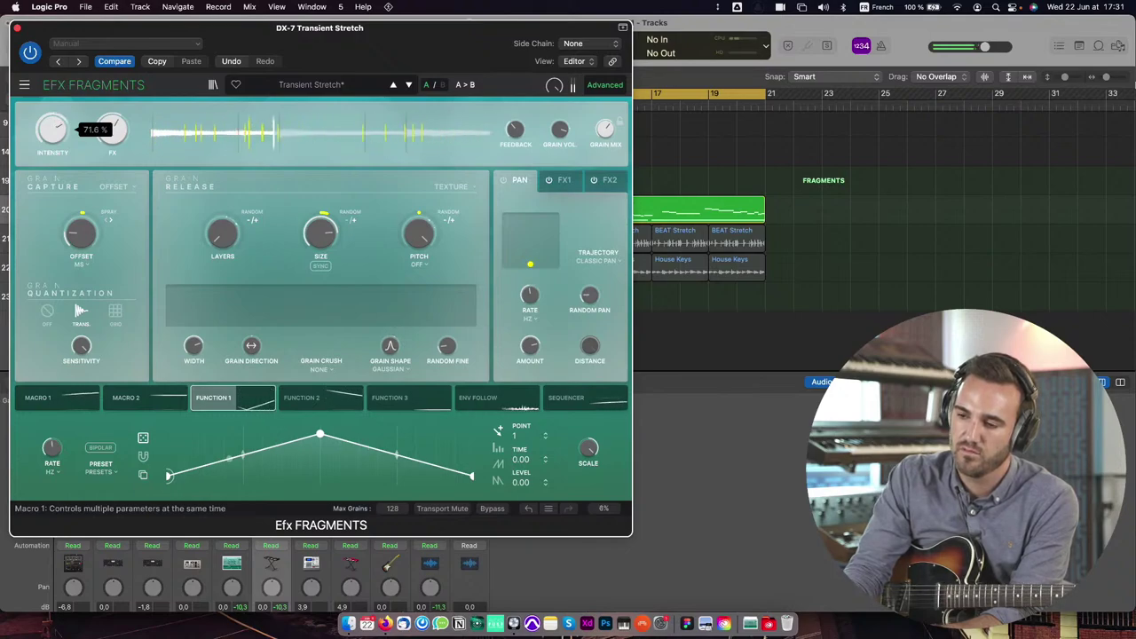
pyautogui.moveTo(53, 129); pyautogui.dragTo(47, 130)
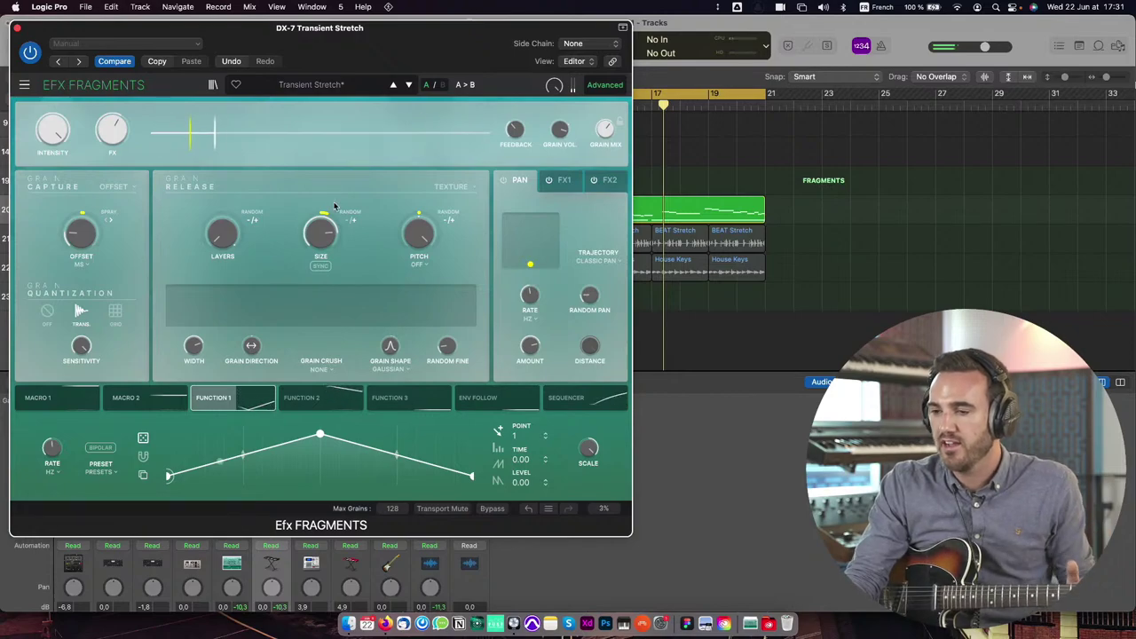
pyautogui.click(598, 87)
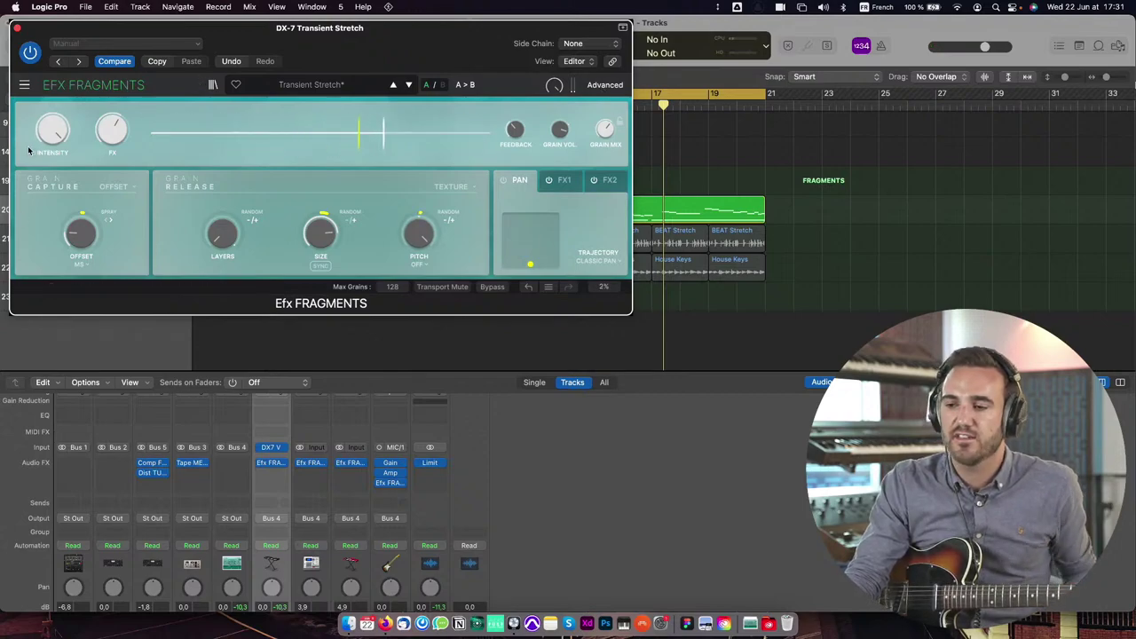
# Step: Expand Efx FRAGMENTS into its advanced view with the modulation section visible
pyautogui.moveTo(51, 133)
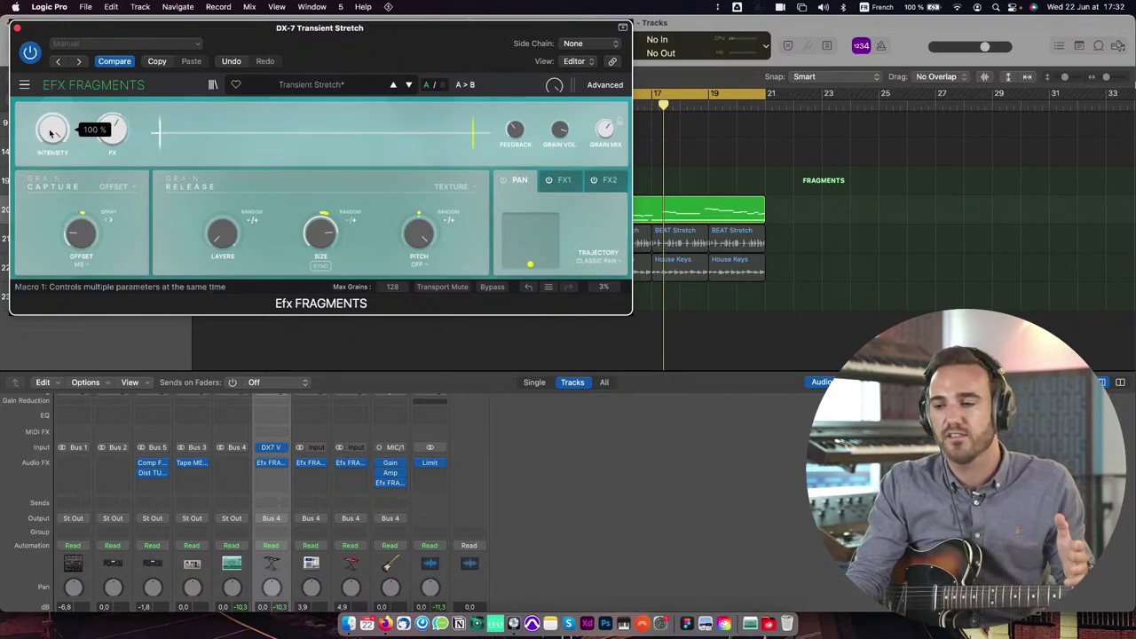
pyautogui.moveTo(122, 131)
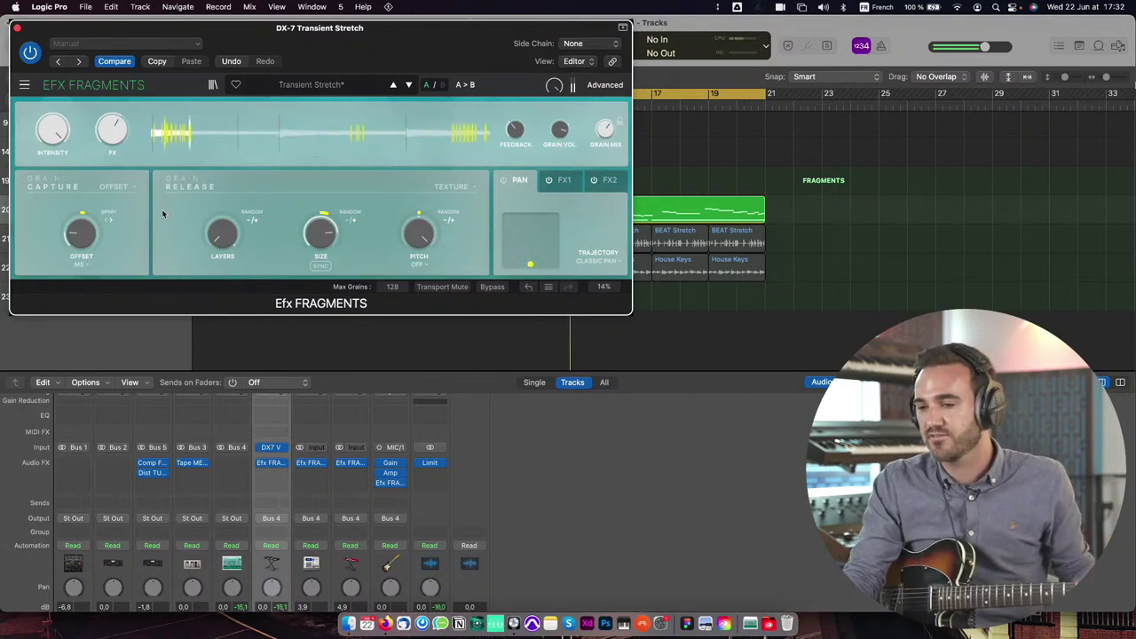
pyautogui.click(605, 85)
# Step: Turn Grain Quantization off, browse the Fragments presets and set Grain Mix to 68.4 %
pyautogui.click(48, 310)
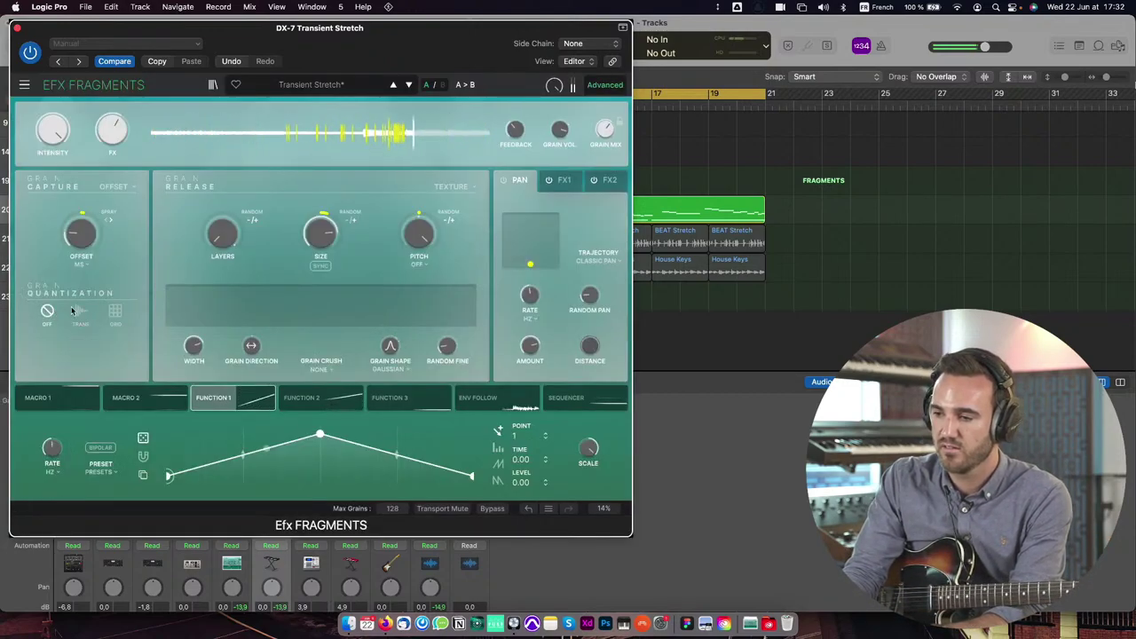
pyautogui.moveTo(216, 241)
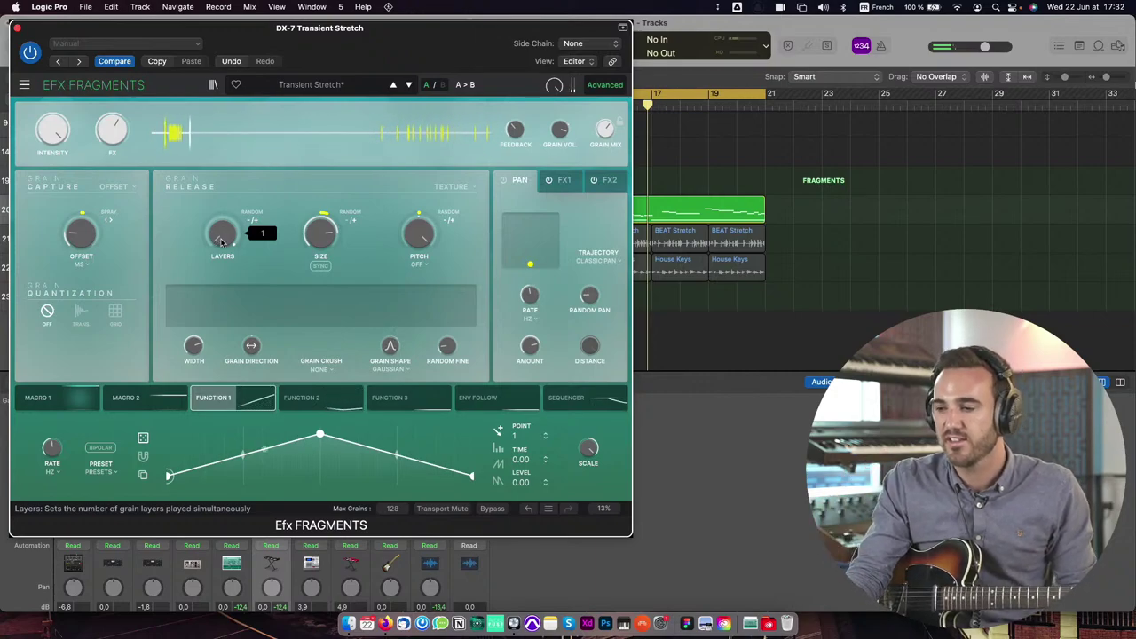
pyautogui.moveTo(330, 216)
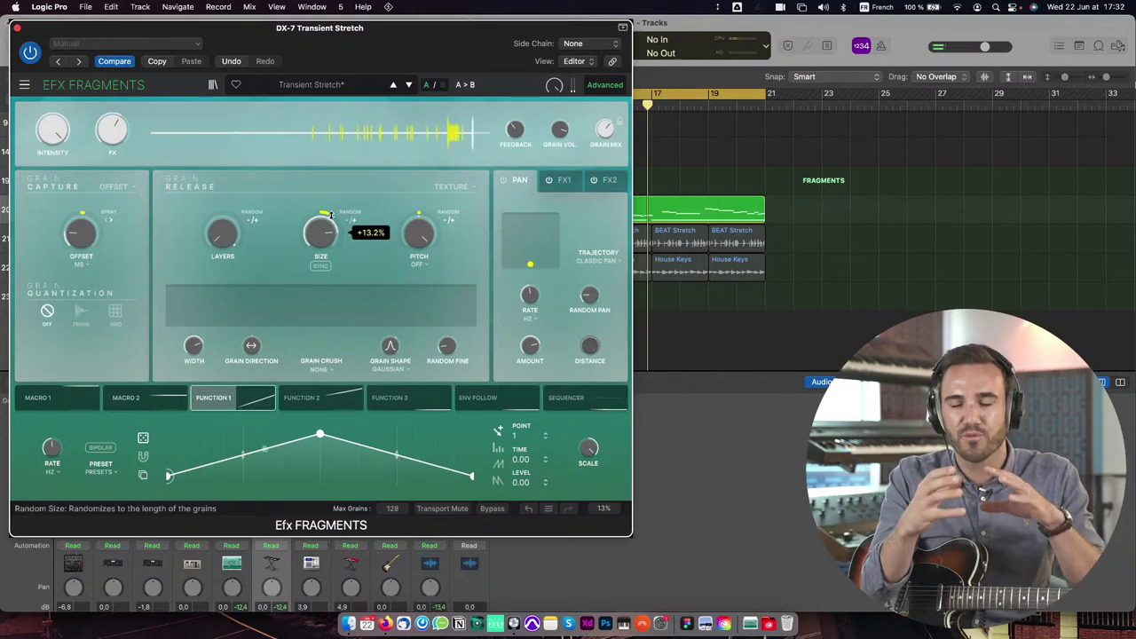
pyautogui.click(317, 86)
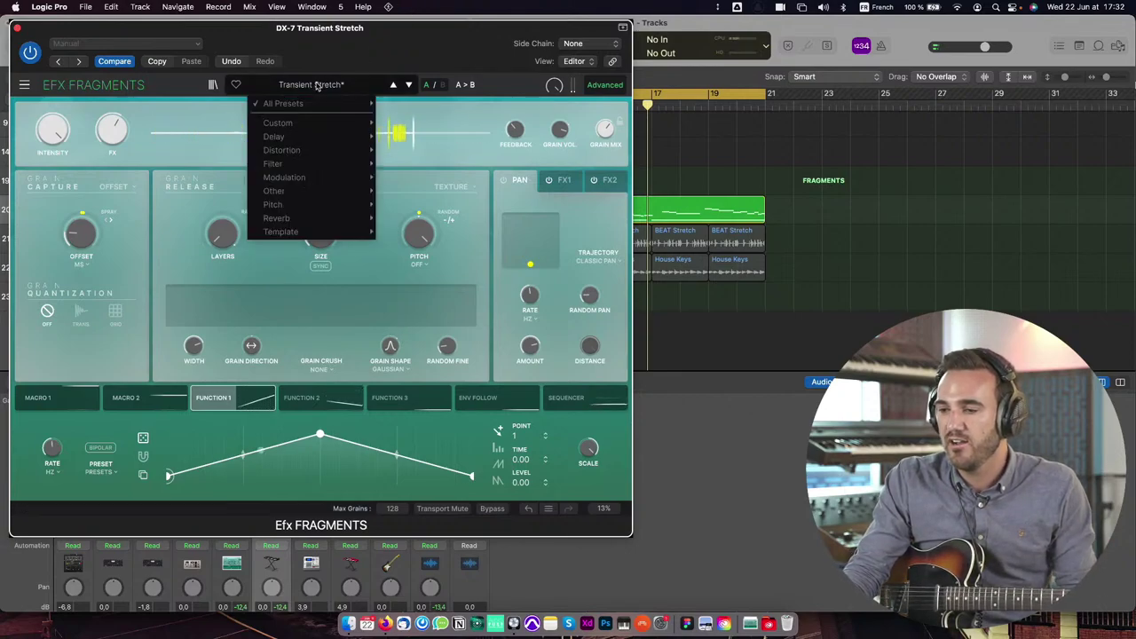
pyautogui.click(394, 85)
pyautogui.click(393, 85)
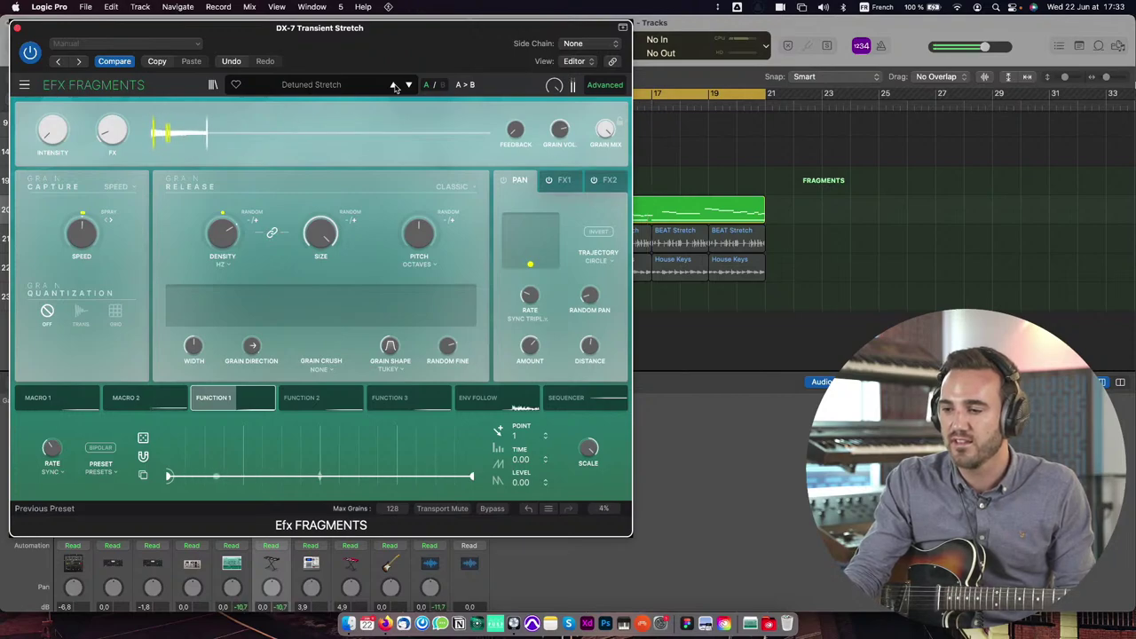
pyautogui.moveTo(606, 131); pyautogui.dragTo(605, 126)
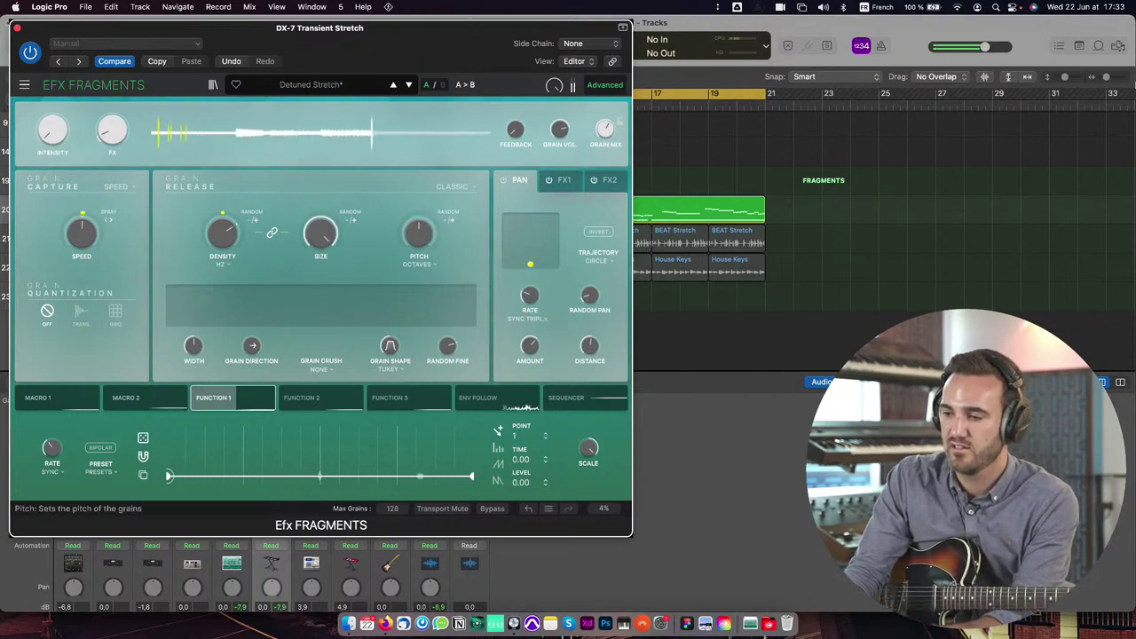
# Step: Load Longest Stretch, then set grain layers to 4, grain size to 39.8 ms and adjust grain pitch
pyautogui.moveTo(419, 232)
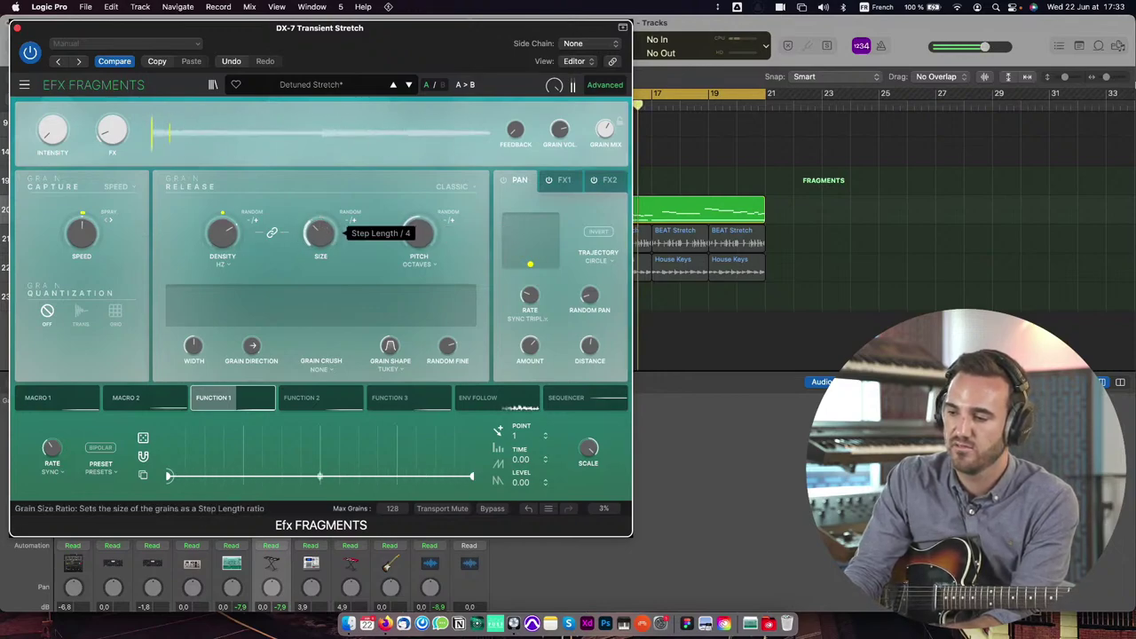
pyautogui.click(407, 85)
pyautogui.moveTo(222, 233)
pyautogui.mouseDown()
pyautogui.moveTo(222, 222)
pyautogui.moveTo(222, 244)
pyautogui.mouseUp()
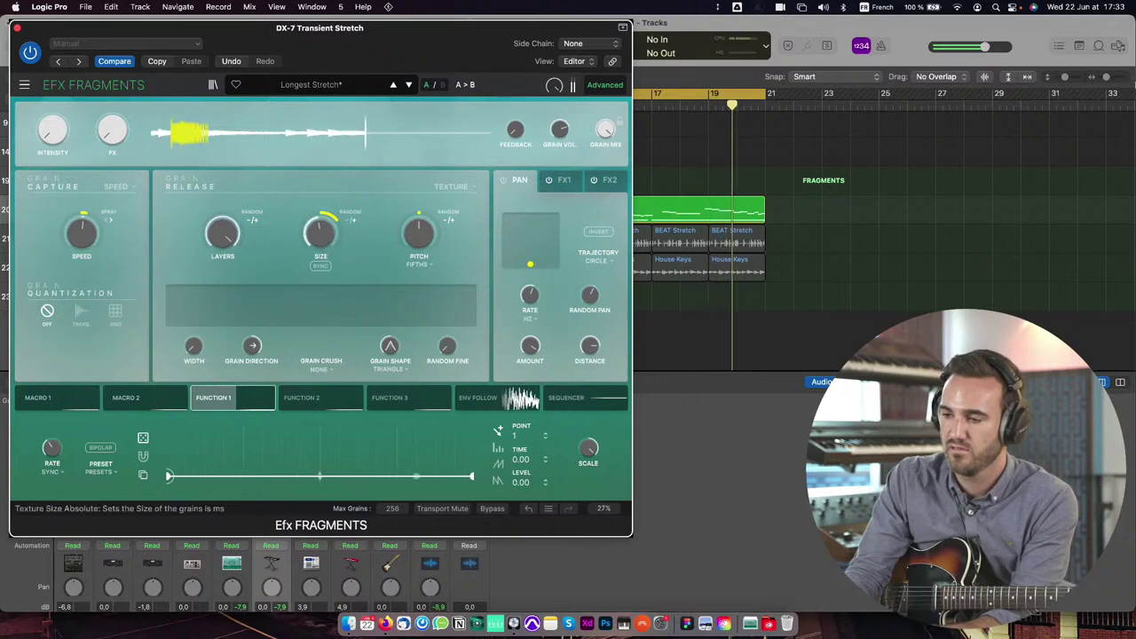
pyautogui.moveTo(320, 232); pyautogui.dragTo(321, 233)
pyautogui.moveTo(222, 232); pyautogui.dragTo(222, 237)
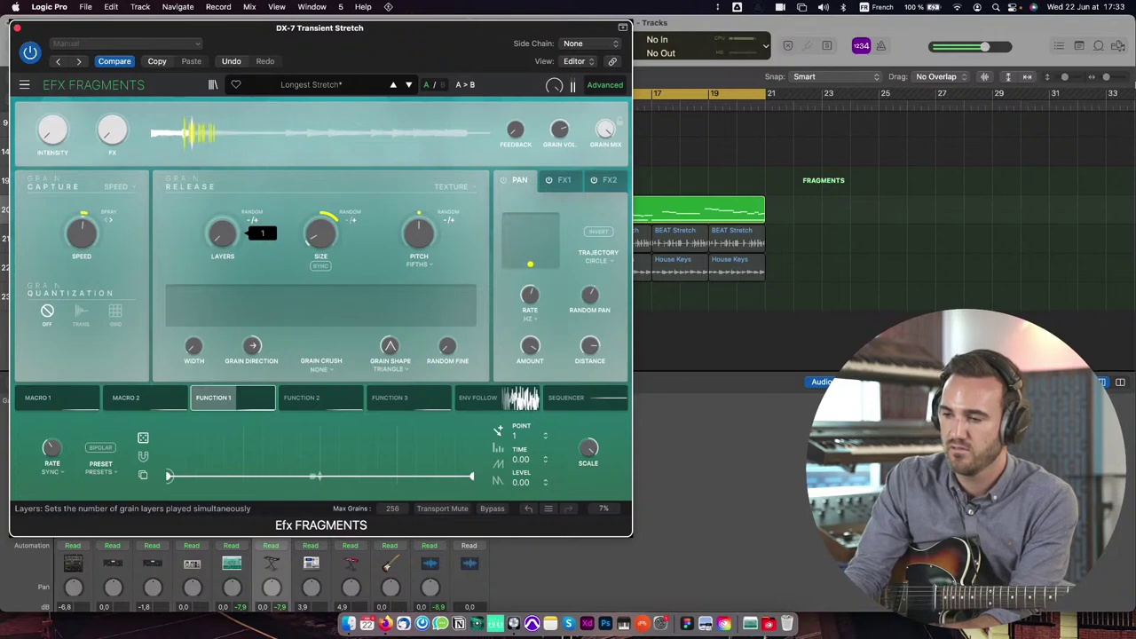
pyautogui.click(418, 233)
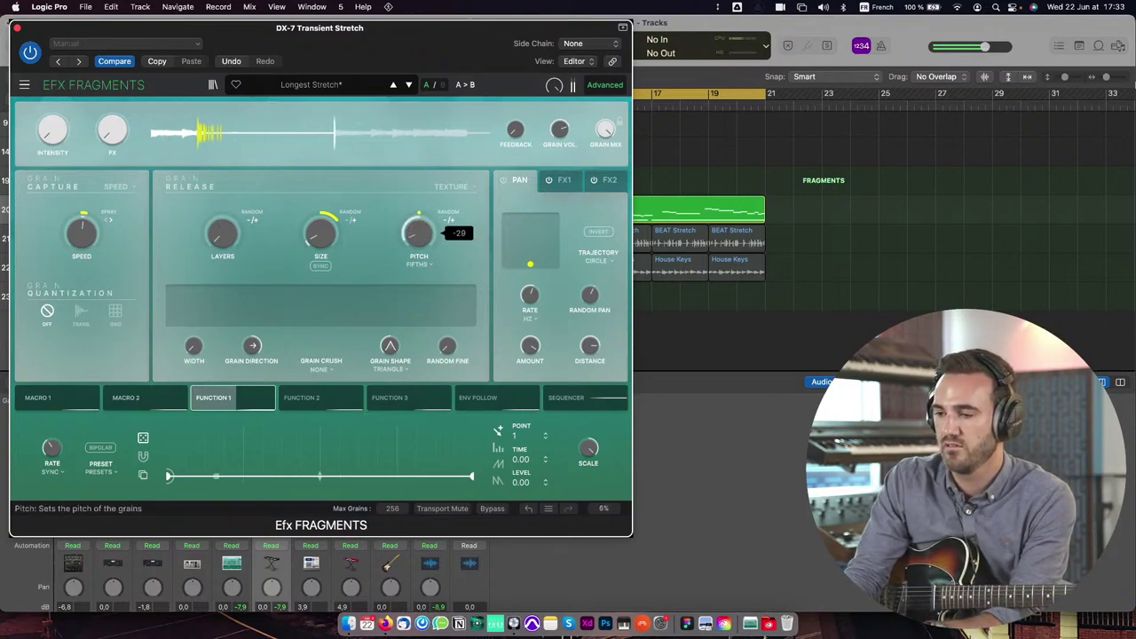
pyautogui.moveTo(287, 111)
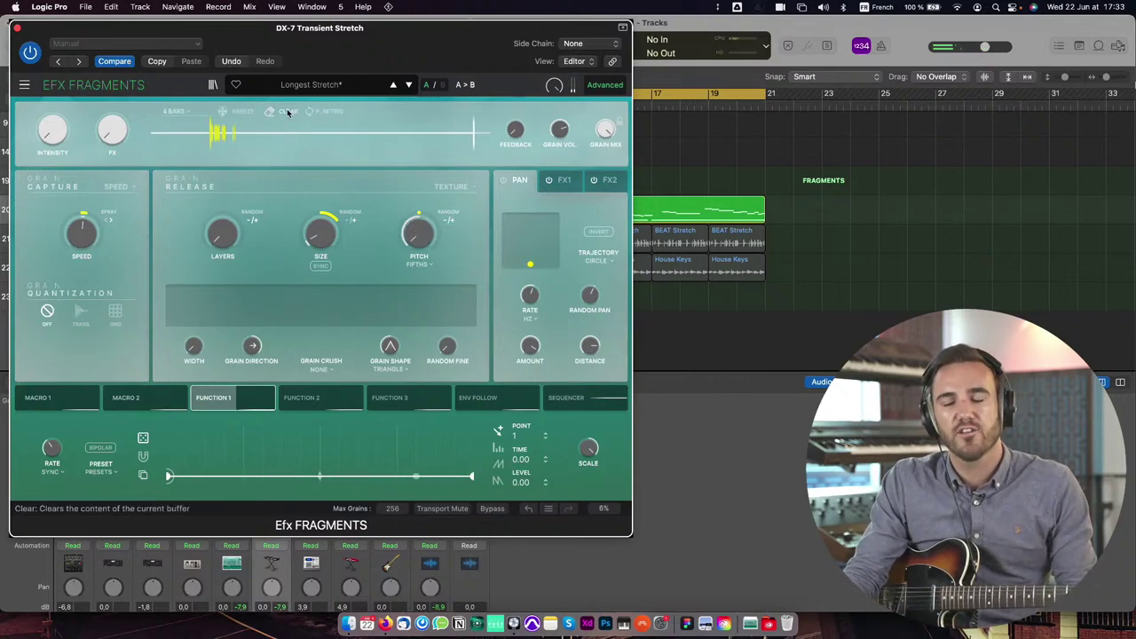
pyautogui.click(310, 85)
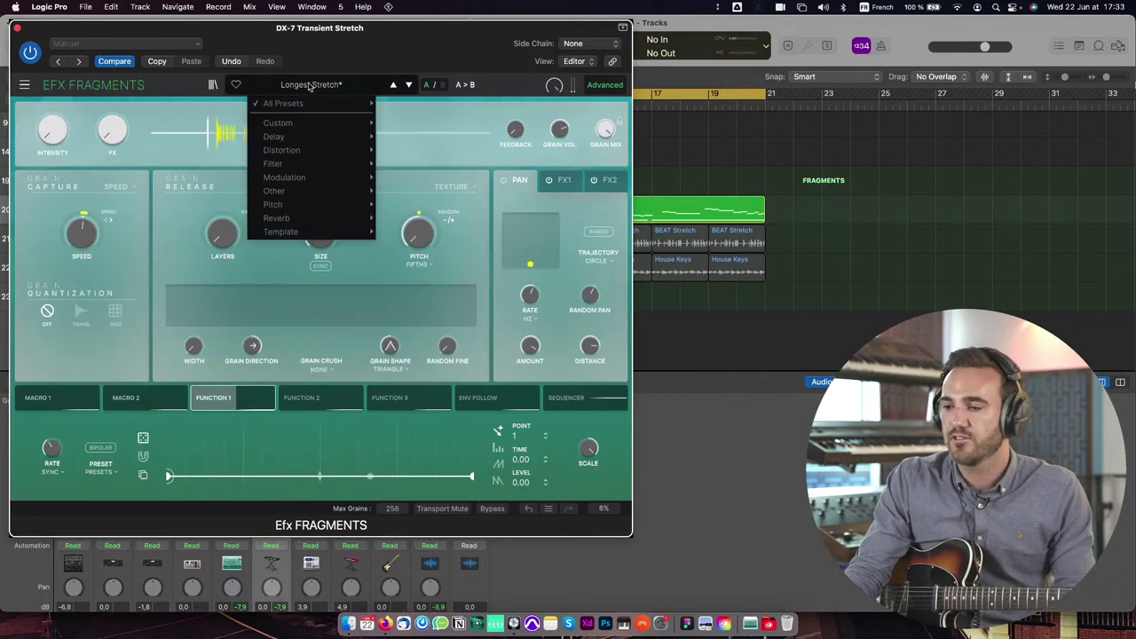
pyautogui.click(366, 52)
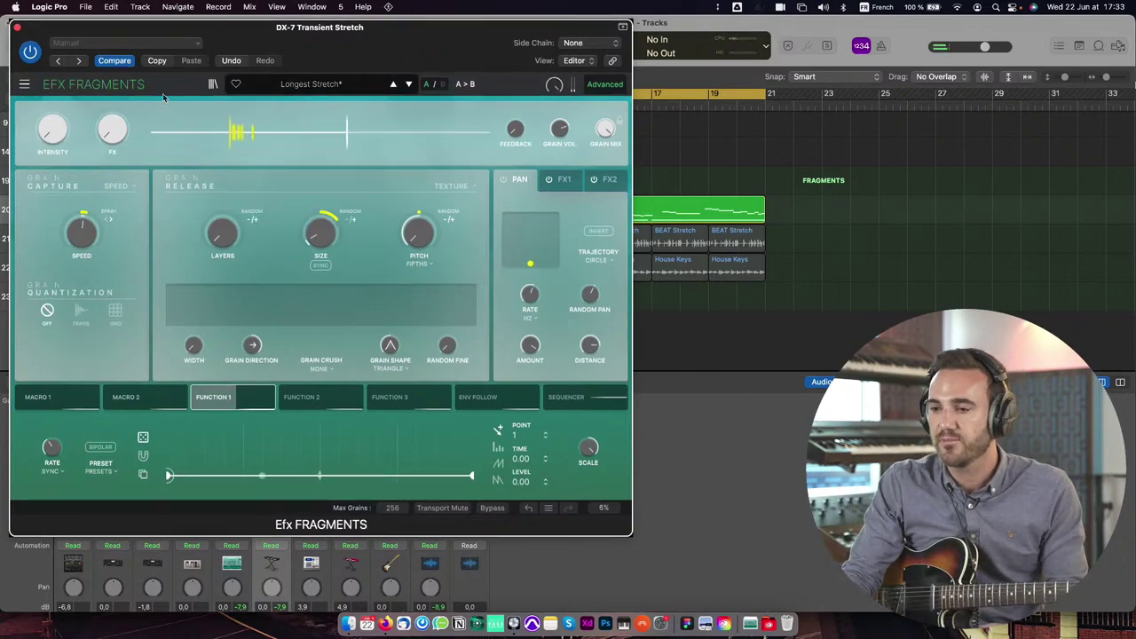
# Step: Bypass and close the DX-7 Fragments plugin, unsolo DX-7 and solo the BEAT Stretch track
pyautogui.click(30, 51)
pyautogui.click(17, 29)
pyautogui.click(112, 235)
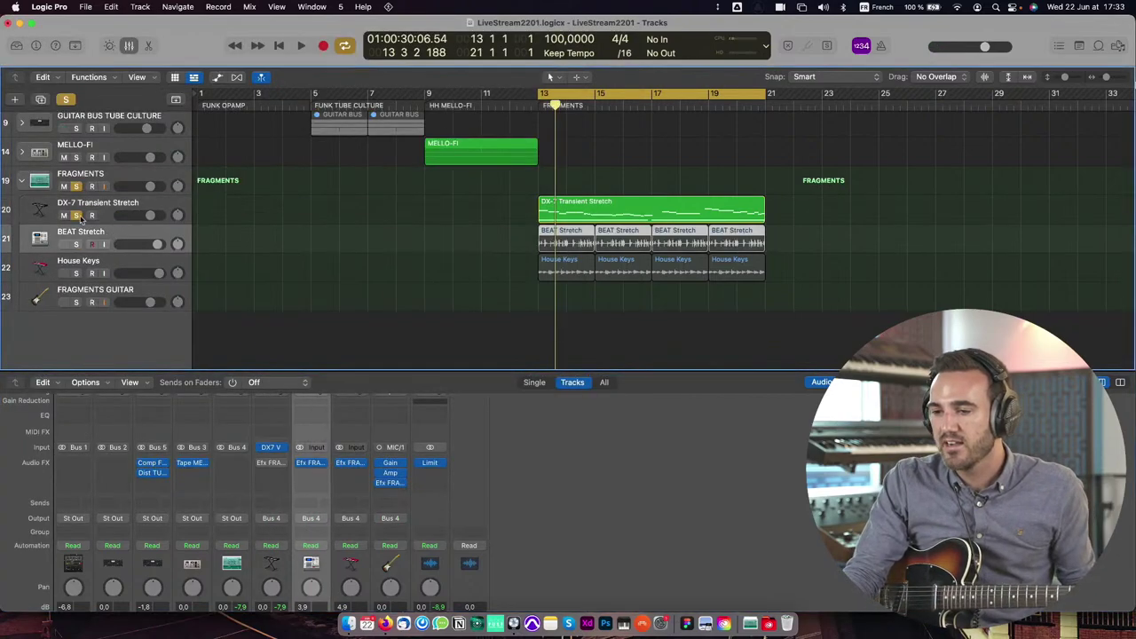
pyautogui.click(75, 215)
pyautogui.click(65, 245)
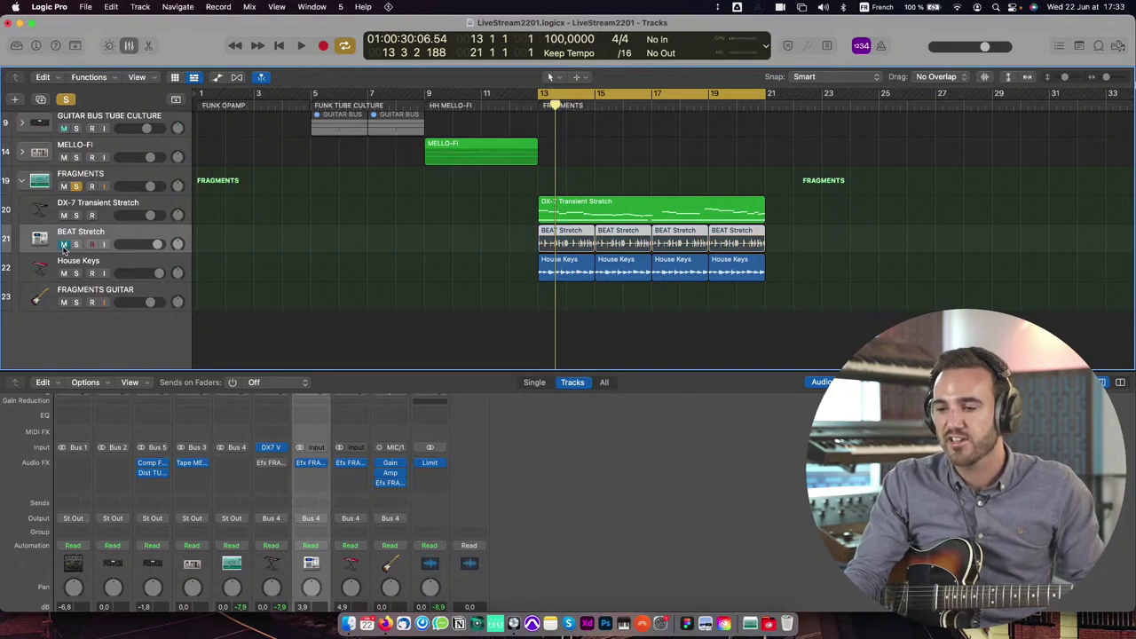
pyautogui.click(64, 245)
pyautogui.click(76, 244)
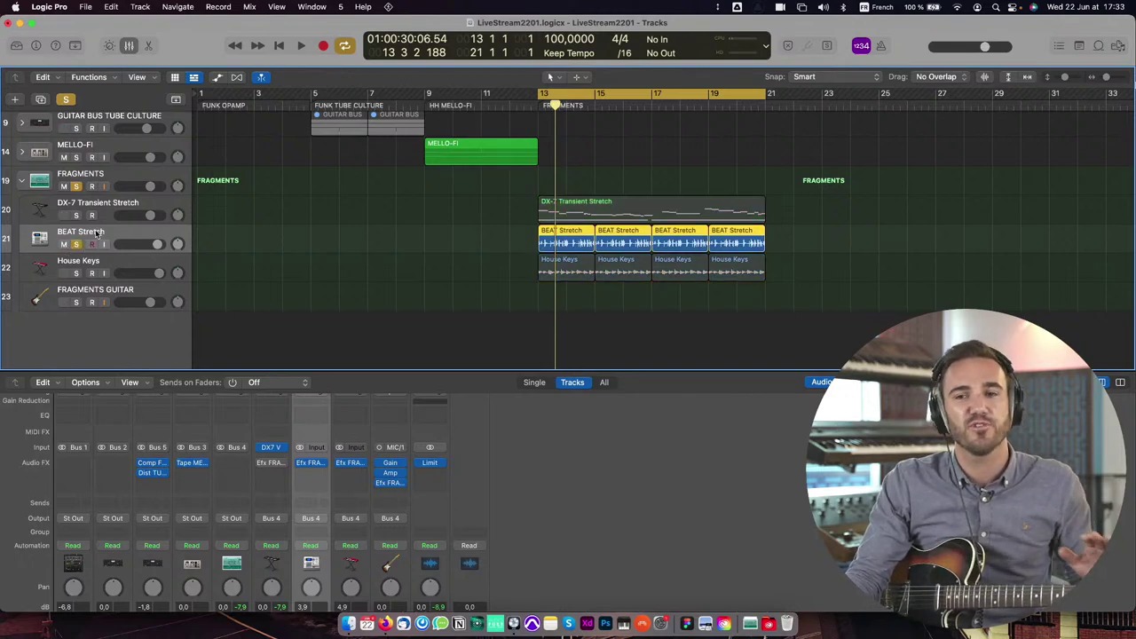
# Step: Open BEAT Stretch's Efx Fragments, position it top-left, expand to advanced view, effect on
pyautogui.click(311, 463)
pyautogui.moveTo(685, 103); pyautogui.dragTo(361, 48)
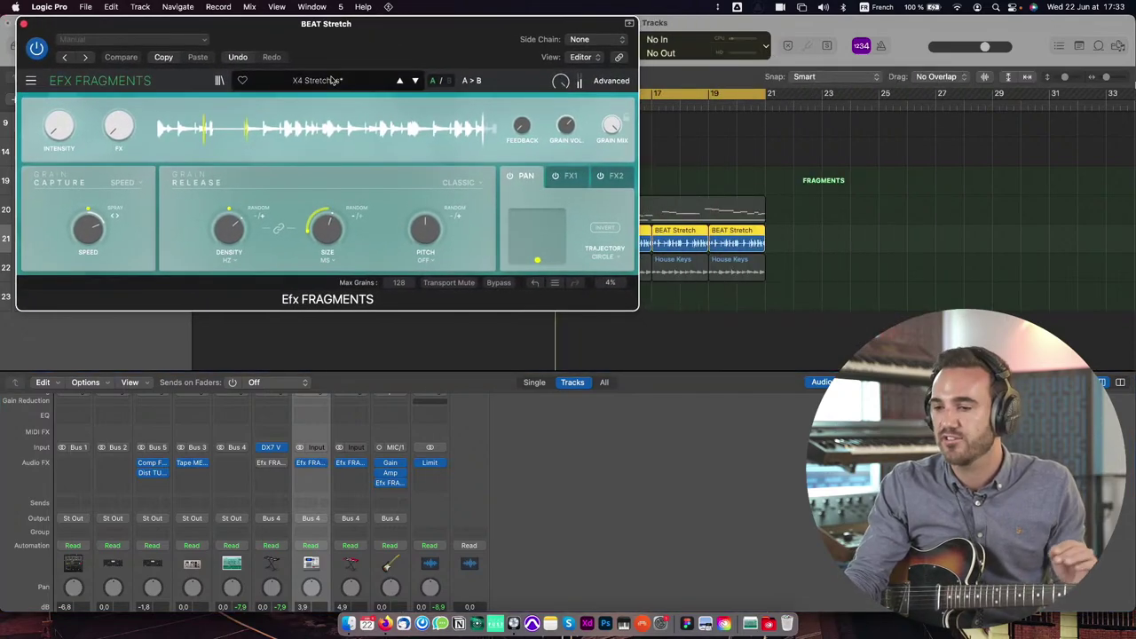
pyautogui.click(37, 47)
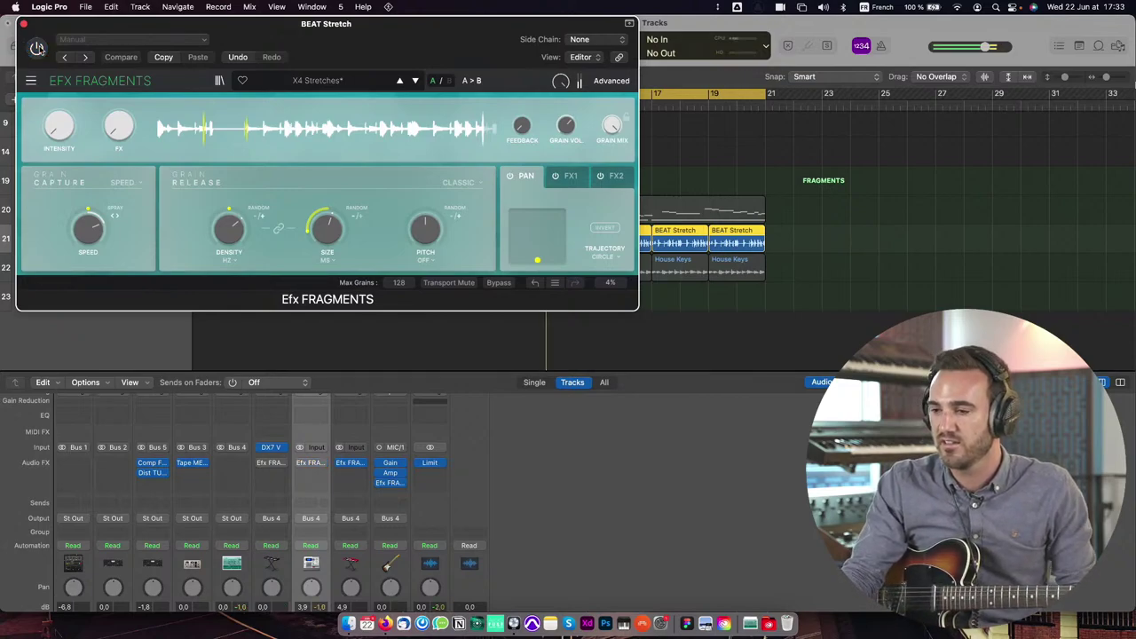
pyautogui.moveTo(297, 47); pyautogui.dragTo(292, 57)
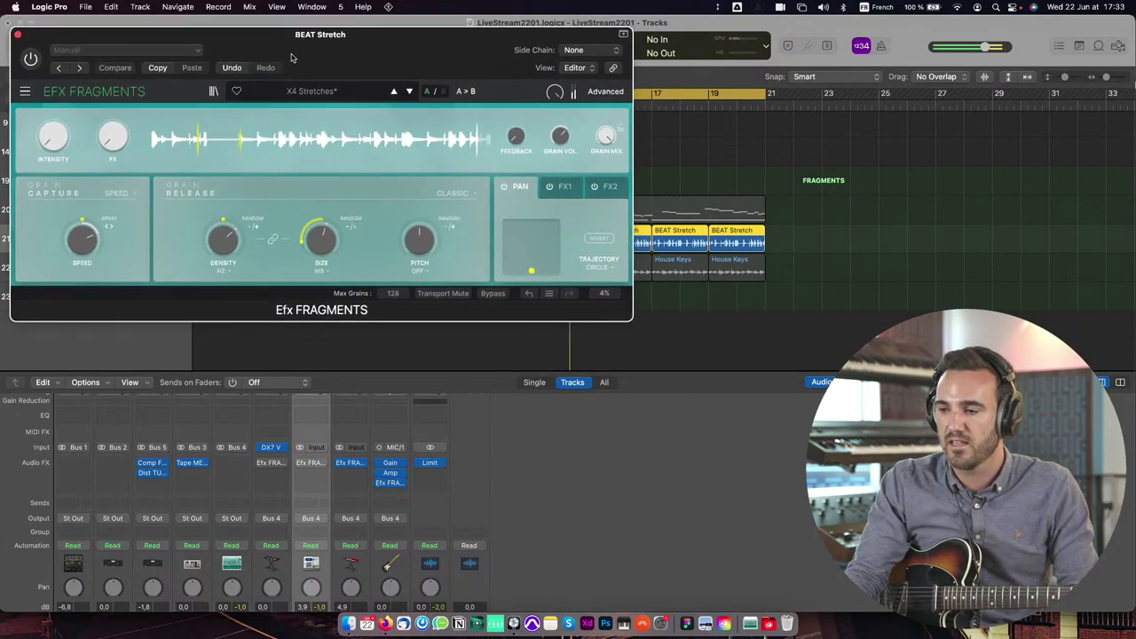
pyautogui.click(607, 89)
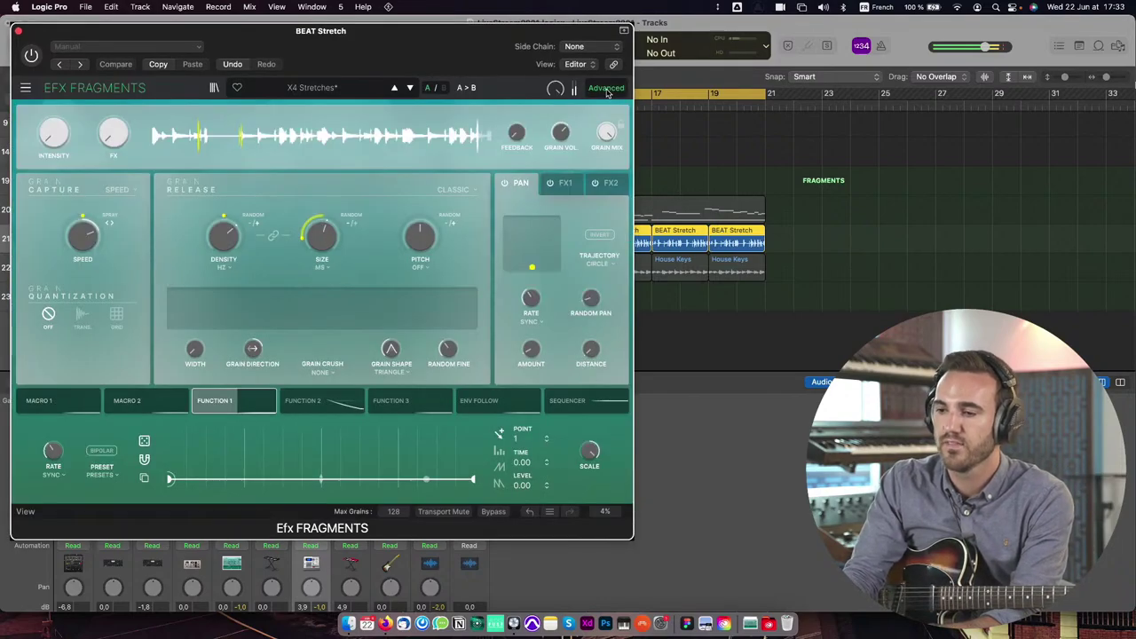
pyautogui.click(32, 56)
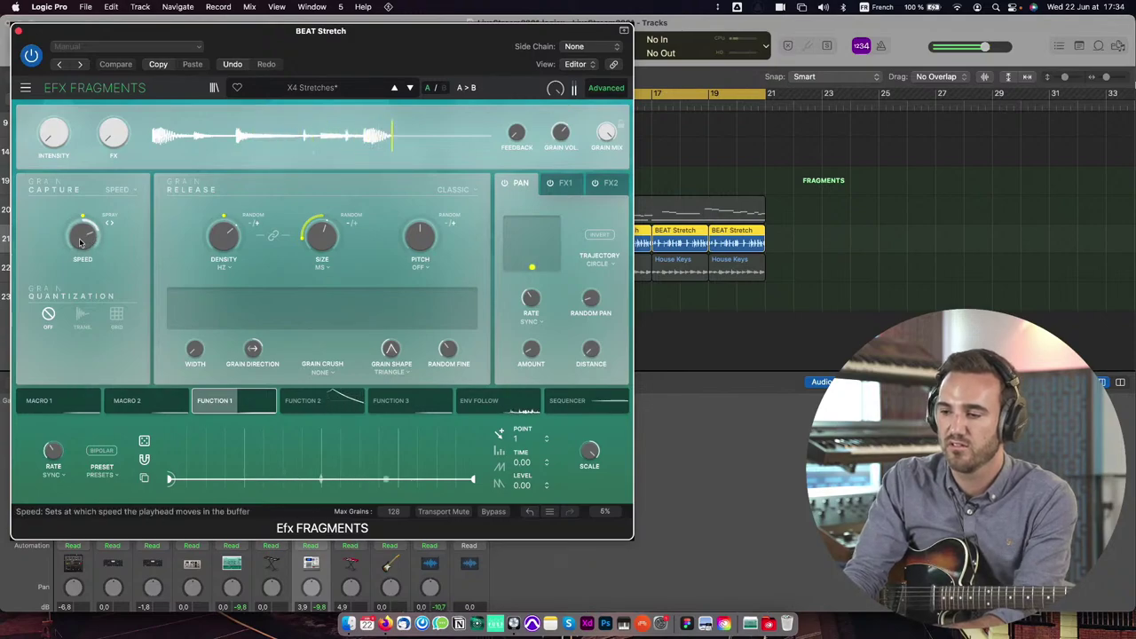
# Step: Rework capture speed down to 0.300 x and set grain pitch to 1.73 semitones
pyautogui.moveTo(80, 242); pyautogui.dragTo(80, 251)
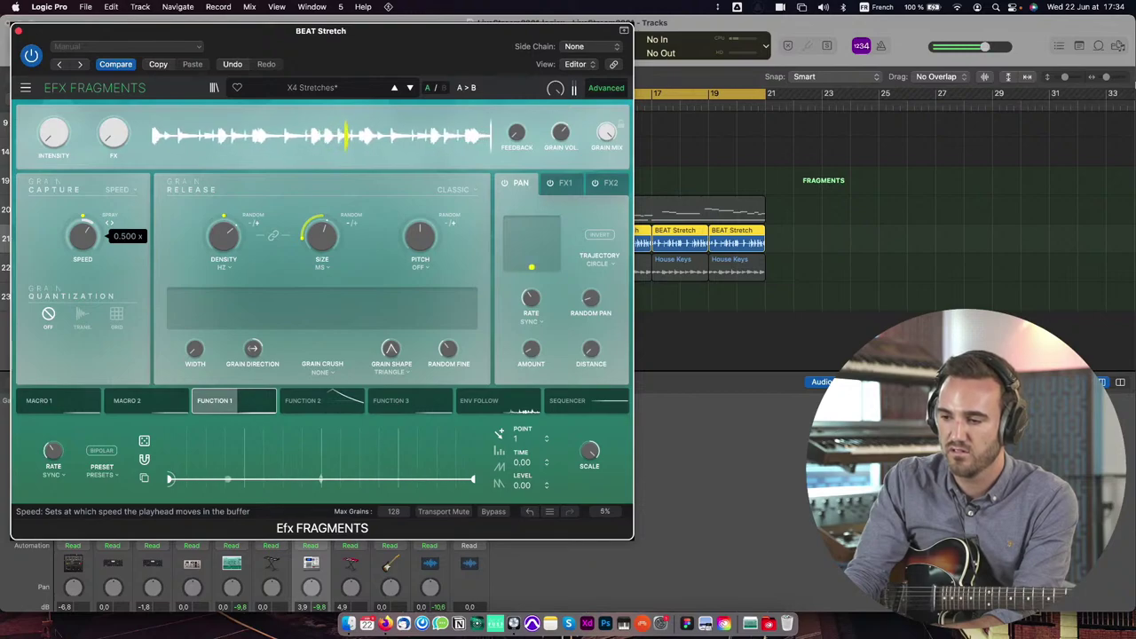
pyautogui.moveTo(83, 235); pyautogui.dragTo(81, 240)
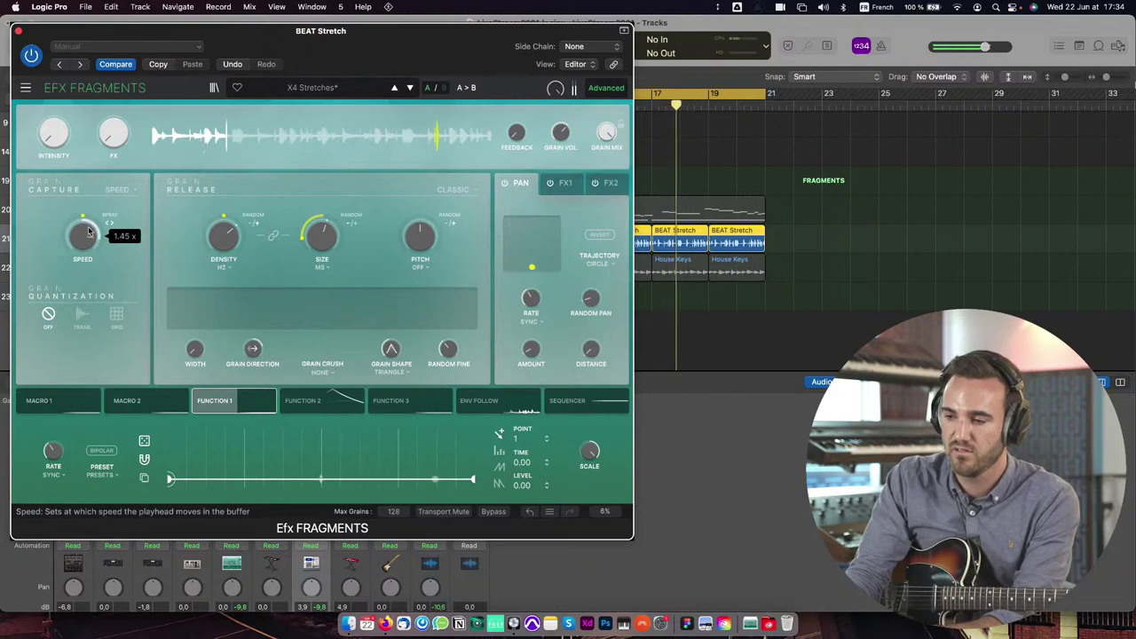
pyautogui.moveTo(471, 233)
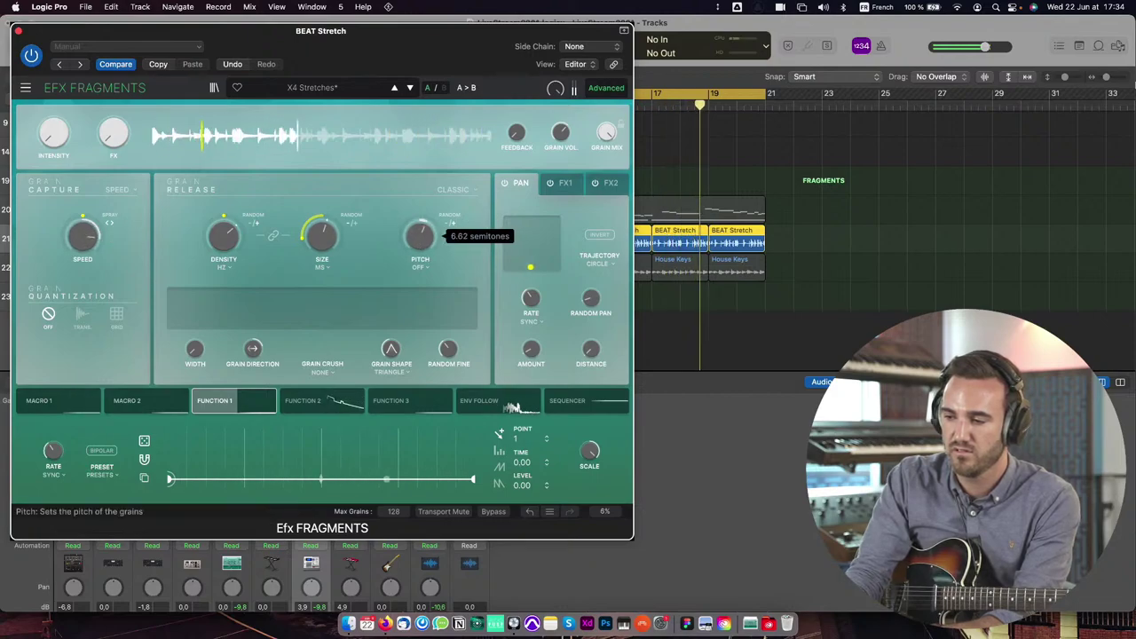
pyautogui.moveTo(82, 235); pyautogui.dragTo(83, 253)
pyautogui.moveTo(419, 234); pyautogui.dragTo(420, 239)
pyautogui.moveTo(96, 245)
pyautogui.mouseDown()
pyautogui.moveTo(96, 270)
pyautogui.moveTo(85, 237)
pyautogui.mouseUp()
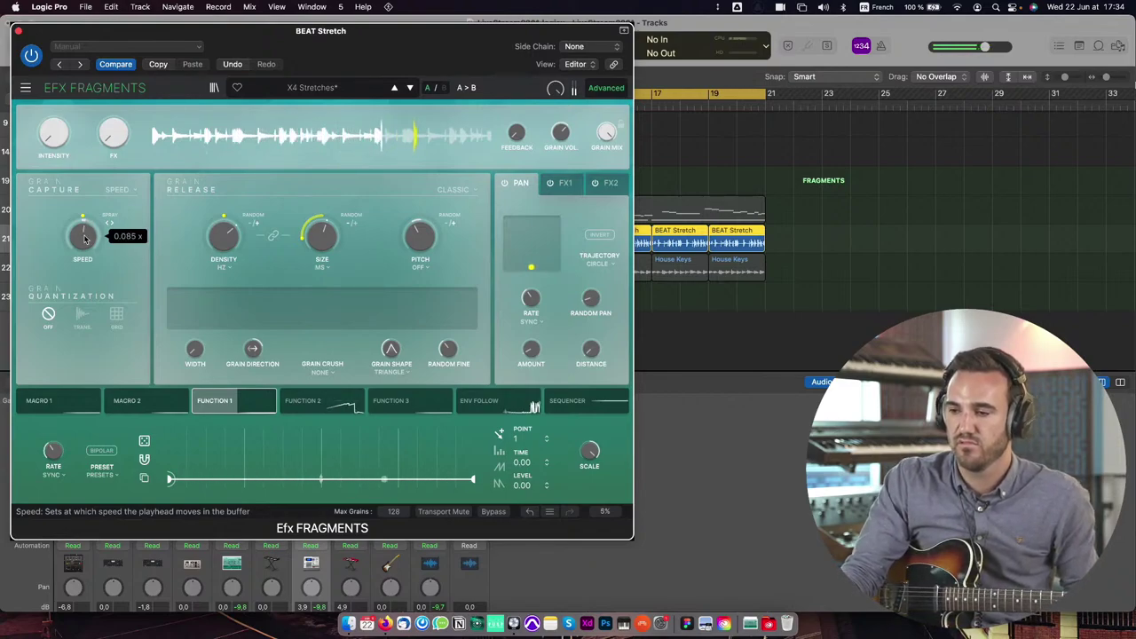
# Step: Close the BEAT Stretch Fragments window, reopen it from the mixer insert, then close it again
pyautogui.click(18, 31)
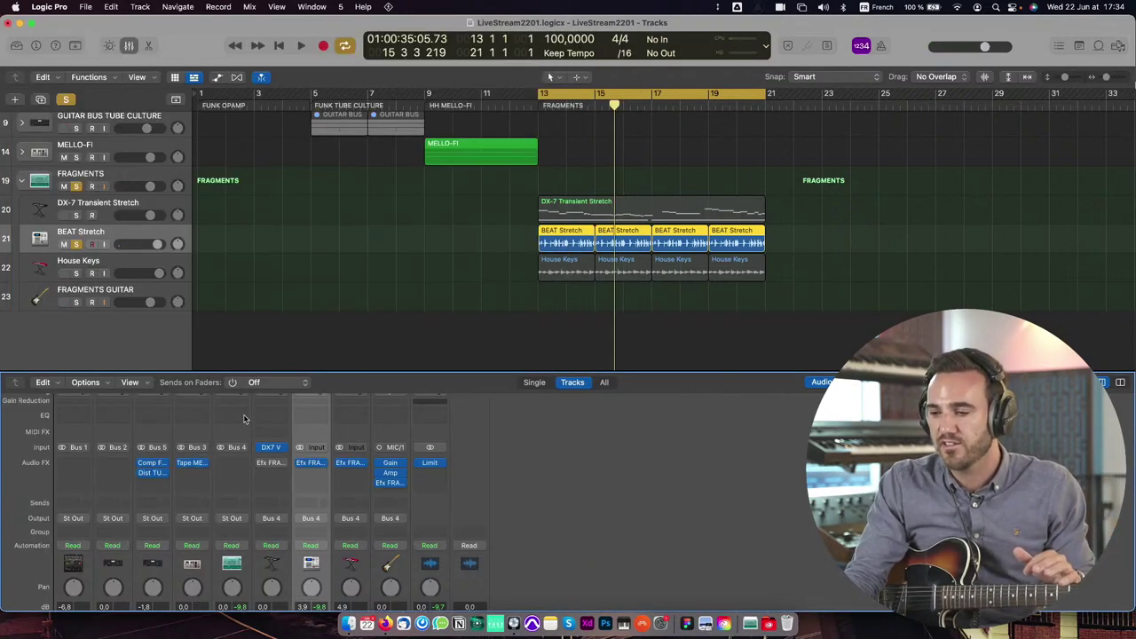
pyautogui.click(312, 463)
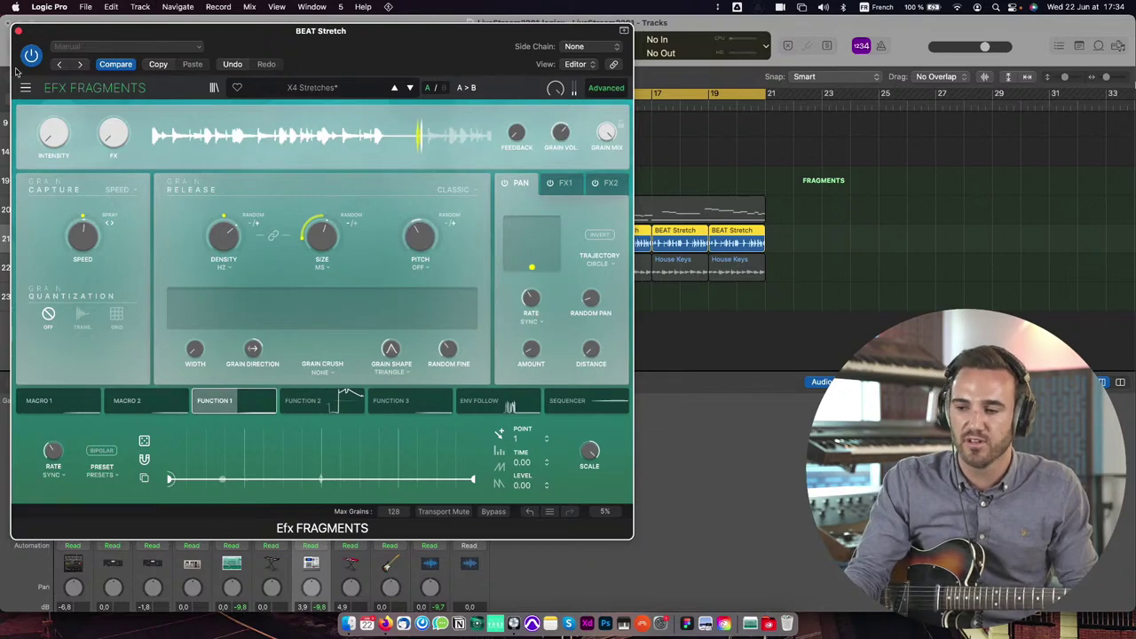
pyautogui.click(18, 32)
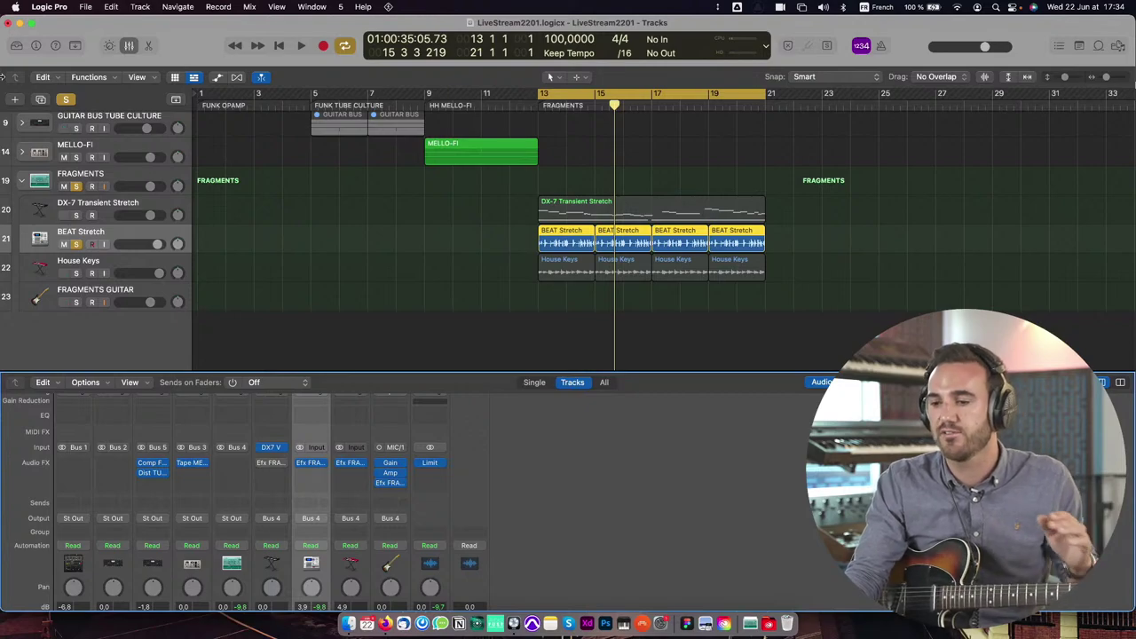
# Step: Unsolo BEAT Stretch, solo House Keys and open its Fragments window, positioned top-left
pyautogui.click(83, 265)
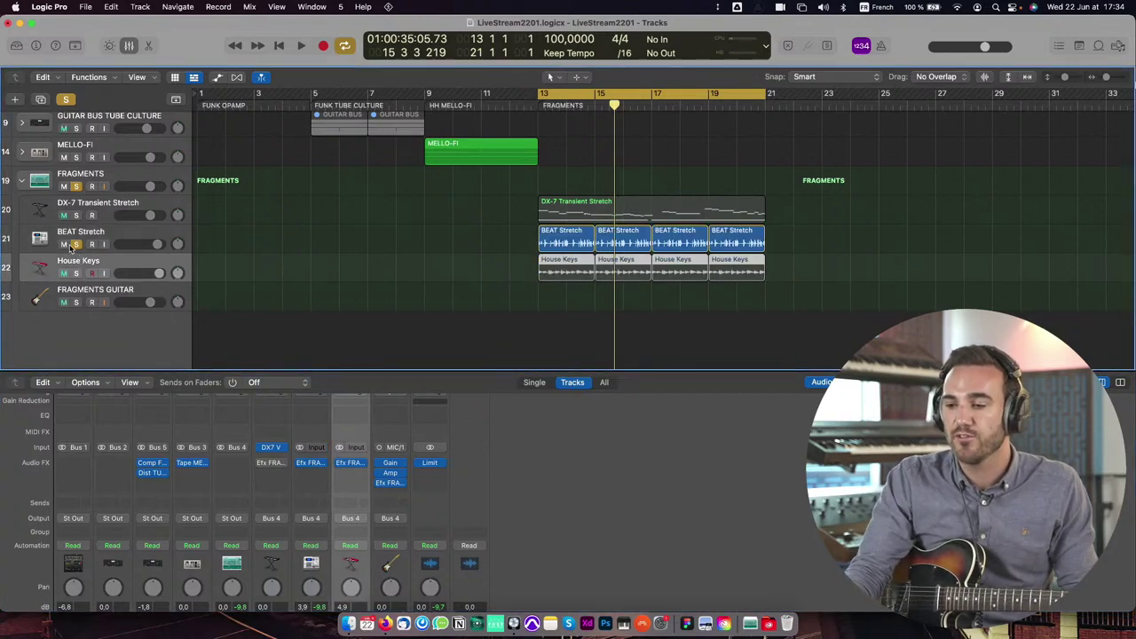
pyautogui.click(77, 245)
pyautogui.click(77, 273)
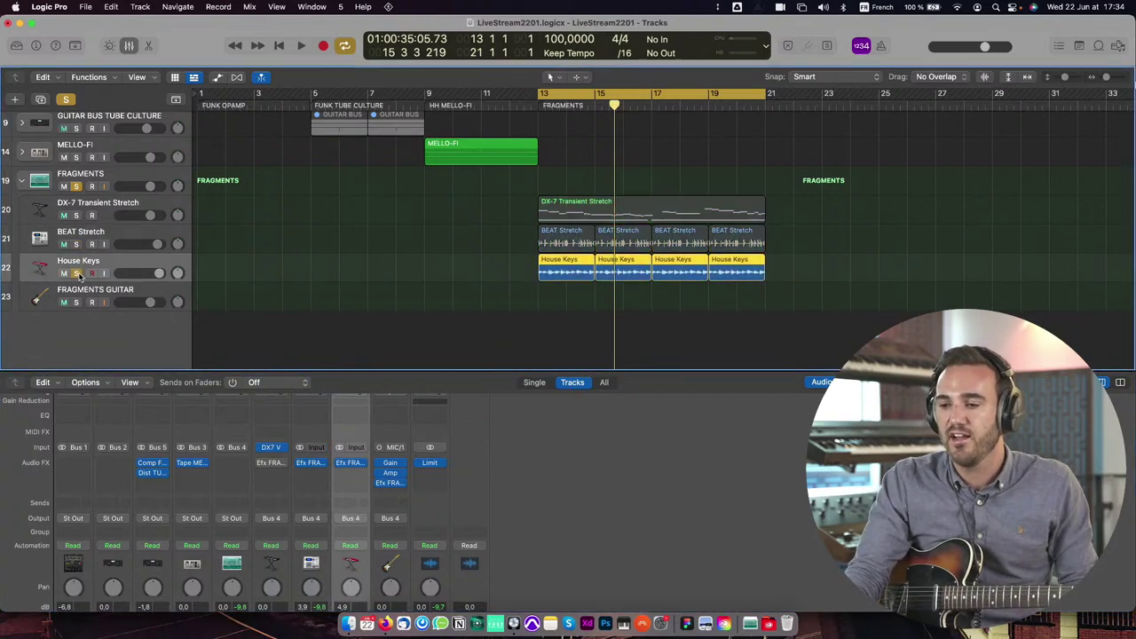
pyautogui.click(352, 461)
pyautogui.moveTo(348, 51); pyautogui.dragTo(632, 70)
pyautogui.moveTo(512, 53); pyautogui.dragTo(273, 43)
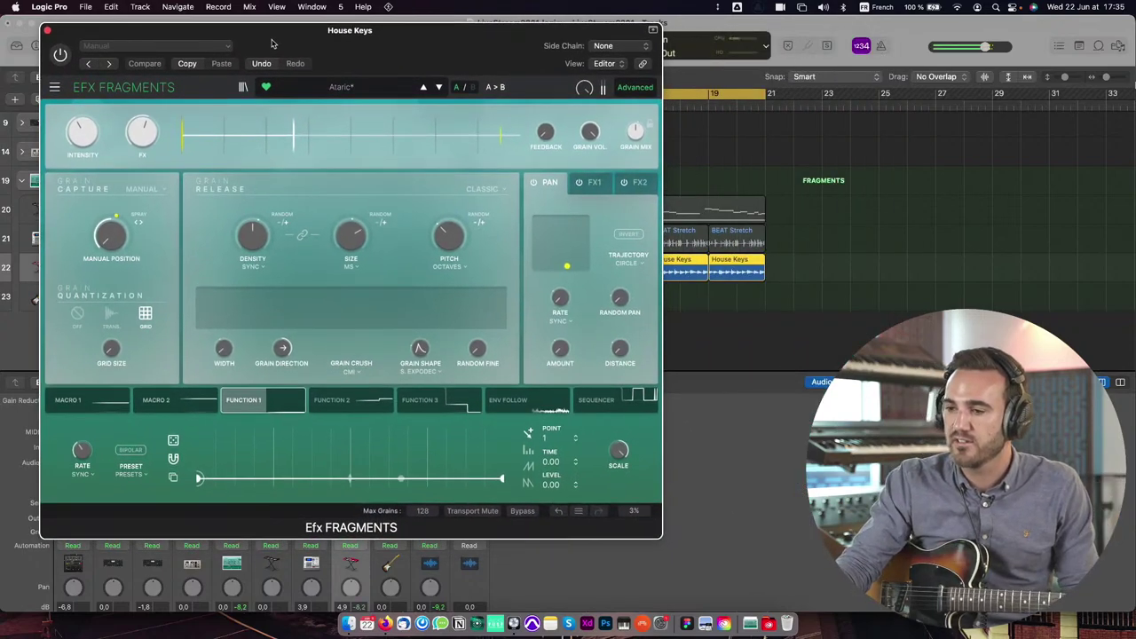
pyautogui.moveTo(272, 43); pyautogui.dragTo(254, 37)
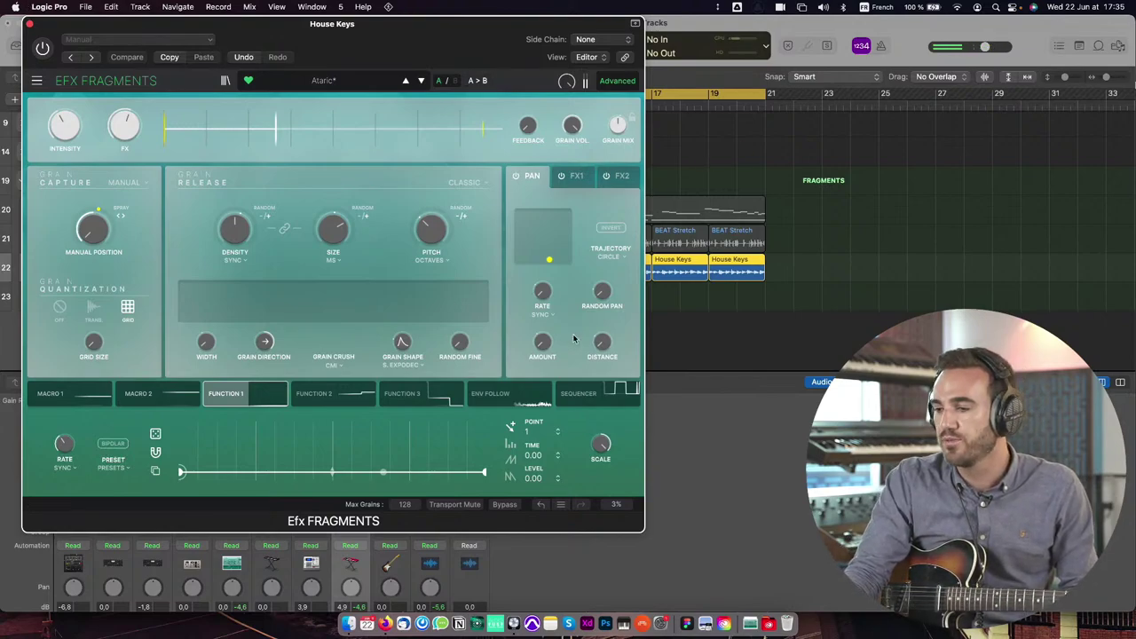
# Step: Lower the FX macro, set Intensity to about 66 %, and compare dry and wet keys
pyautogui.click(42, 48)
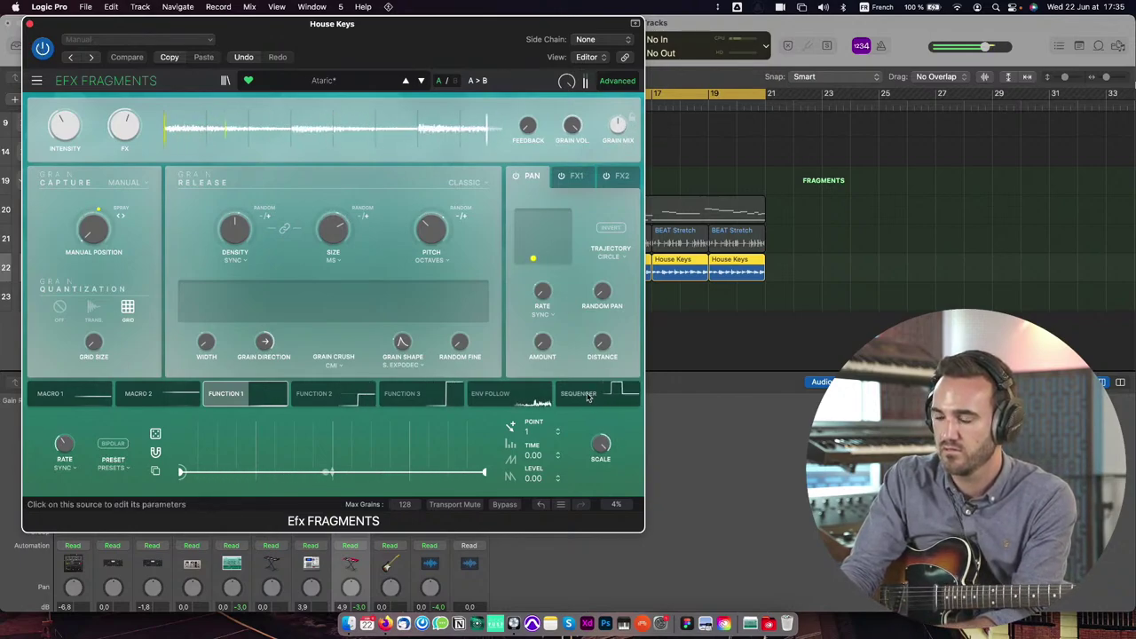
pyautogui.moveTo(124, 125); pyautogui.dragTo(125, 99)
pyautogui.moveTo(64, 125)
pyautogui.mouseDown()
pyautogui.moveTo(64, 114)
pyautogui.moveTo(64, 142)
pyautogui.mouseUp()
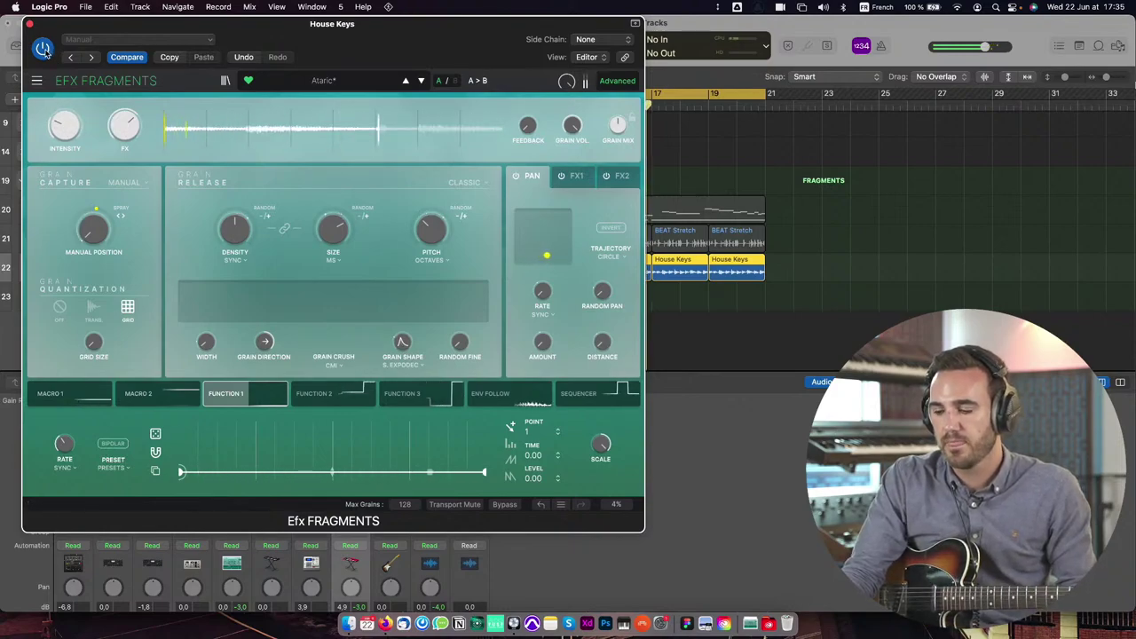
pyautogui.click(41, 48)
pyautogui.click(42, 48)
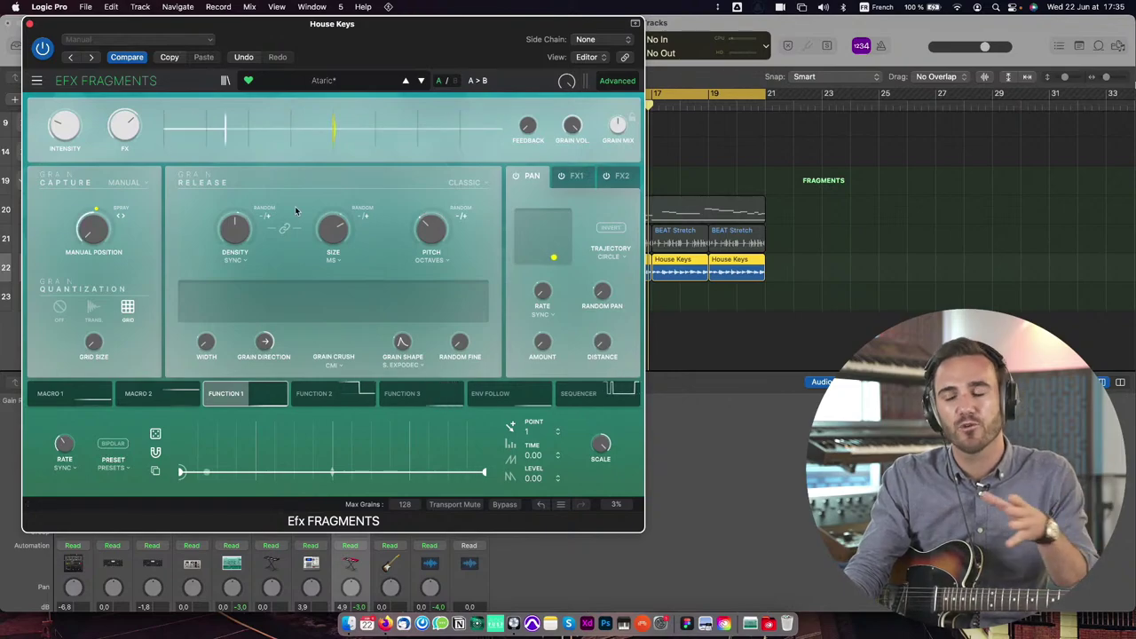
# Step: Close the House Keys plugin, select FRAGMENTS GUITAR, clear all solos and open its Efx Fragments
pyautogui.click(29, 24)
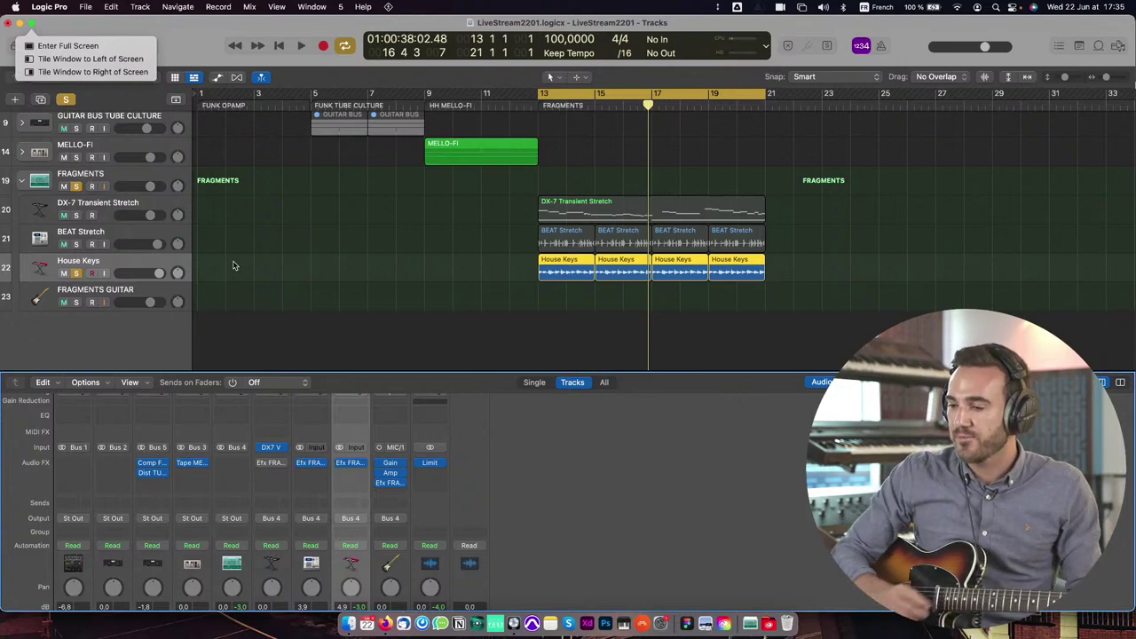
pyautogui.click(119, 296)
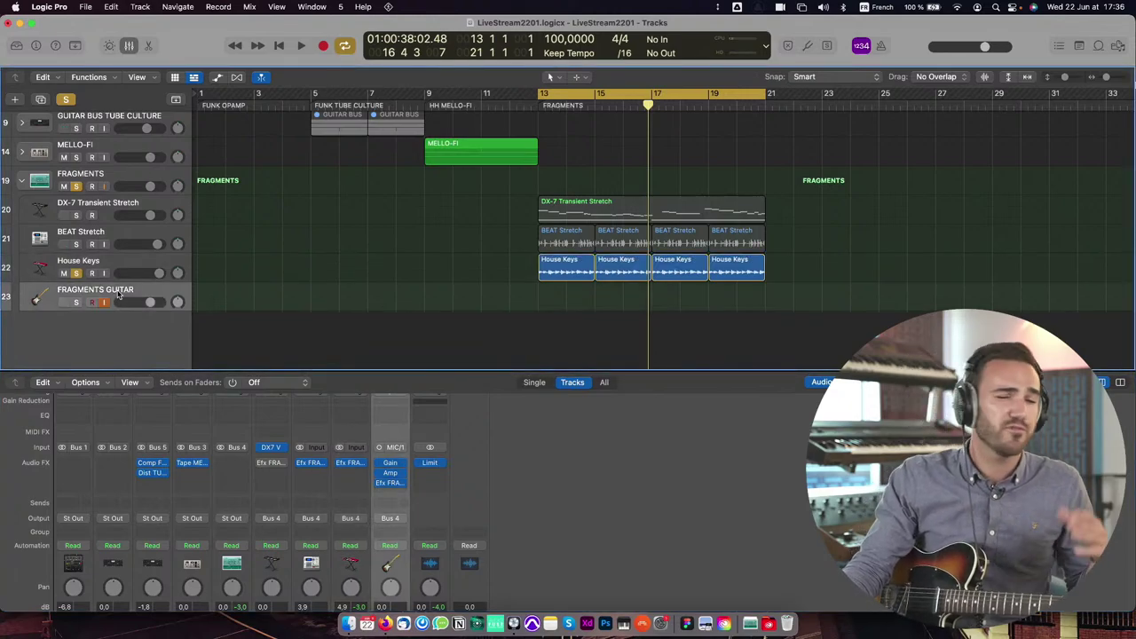
pyautogui.click(67, 99)
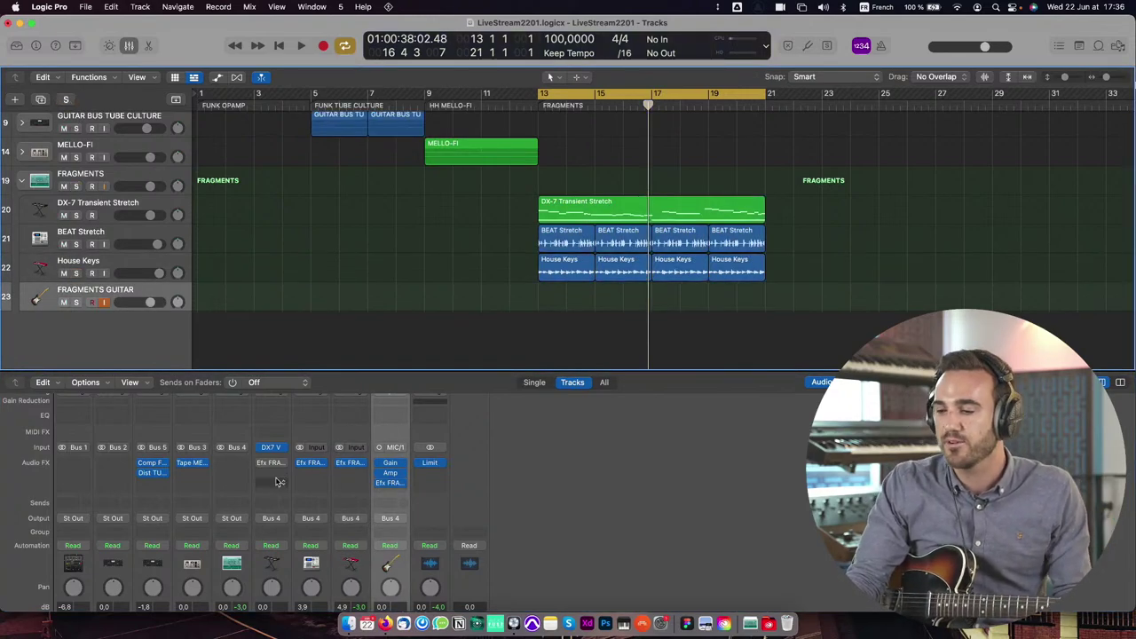
pyautogui.click(389, 484)
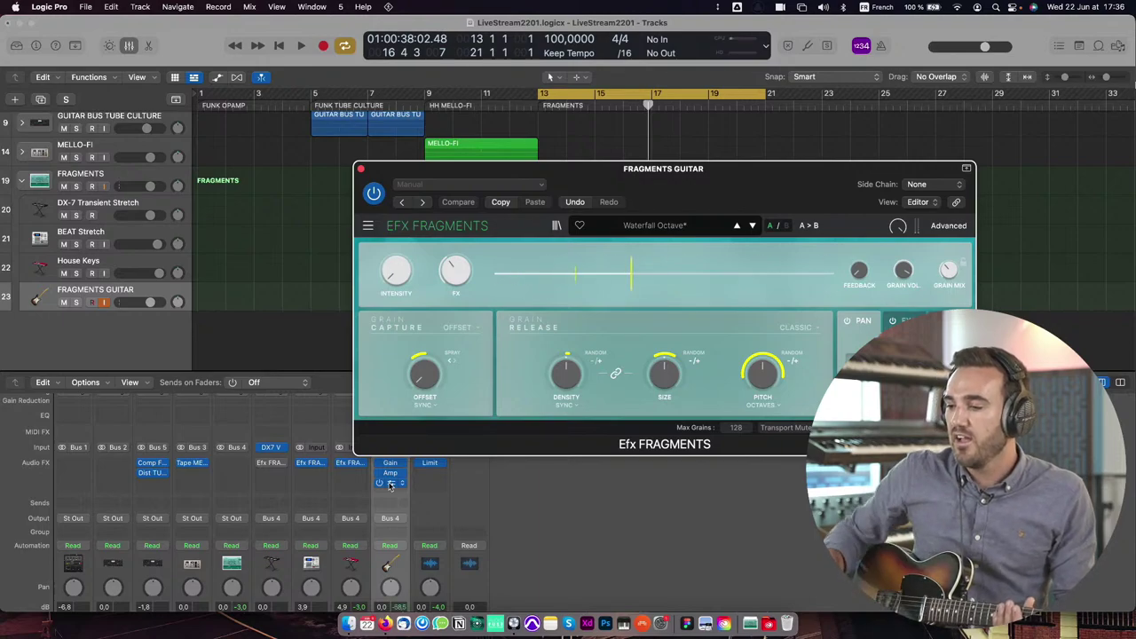
# Step: Move the plugin window up-left, raise Intensity to 87.6 % and lower FX to 78.0 %
pyautogui.moveTo(736, 174); pyautogui.dragTo(619, 87)
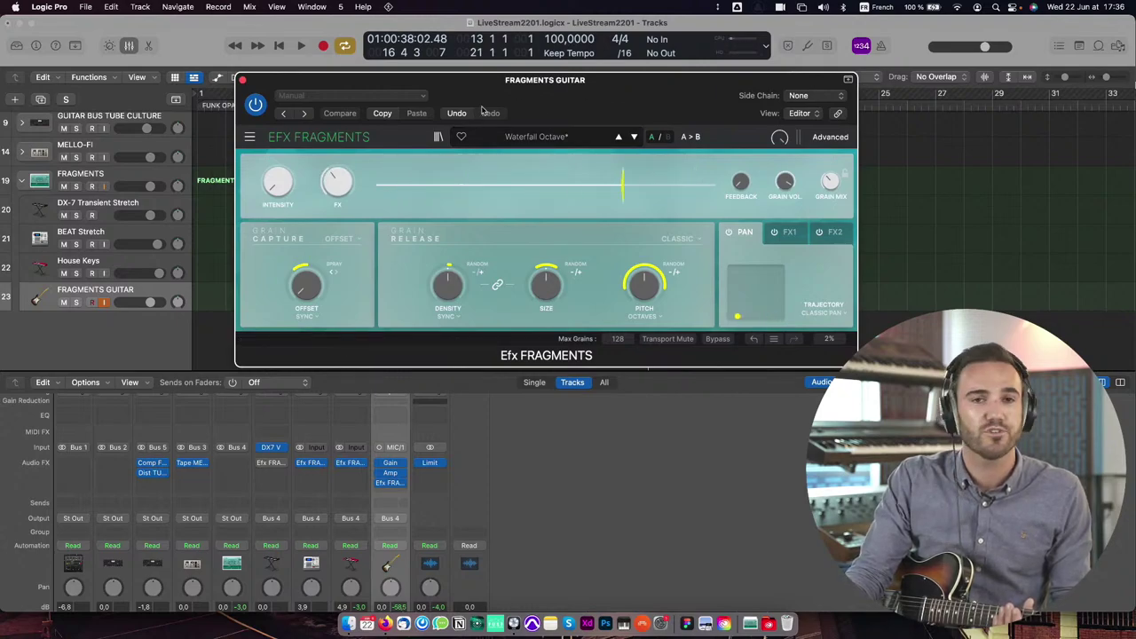
pyautogui.moveTo(604, 93); pyautogui.dragTo(507, 48)
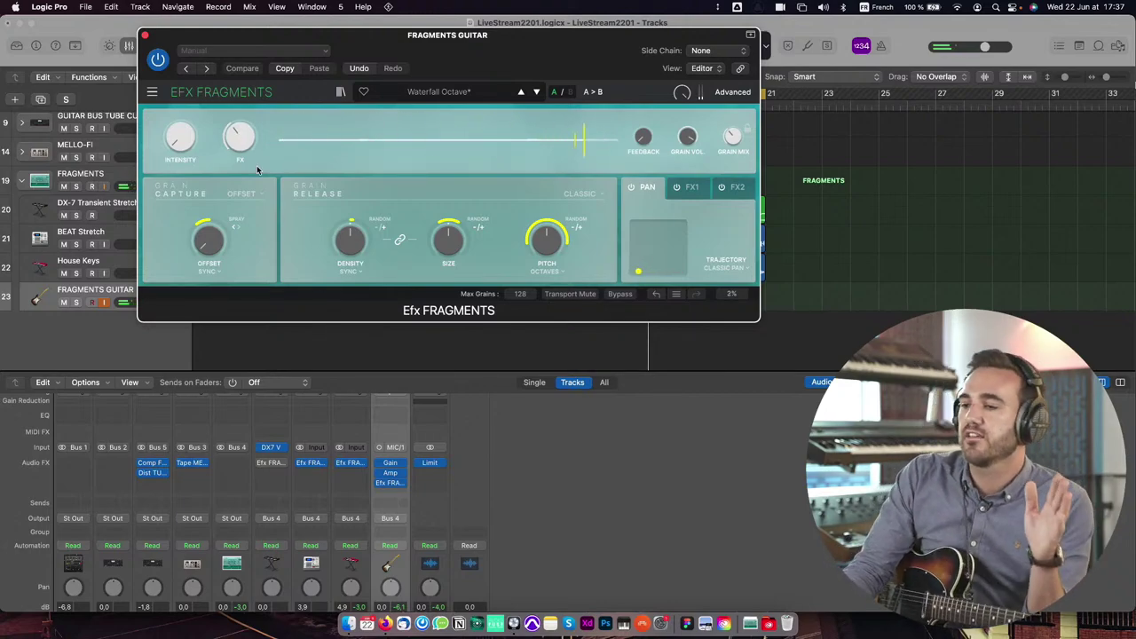
pyautogui.moveTo(181, 137)
pyautogui.moveTo(180, 138)
pyautogui.mouseDown()
pyautogui.moveTo(181, 106)
pyautogui.moveTo(179, 144)
pyautogui.mouseUp()
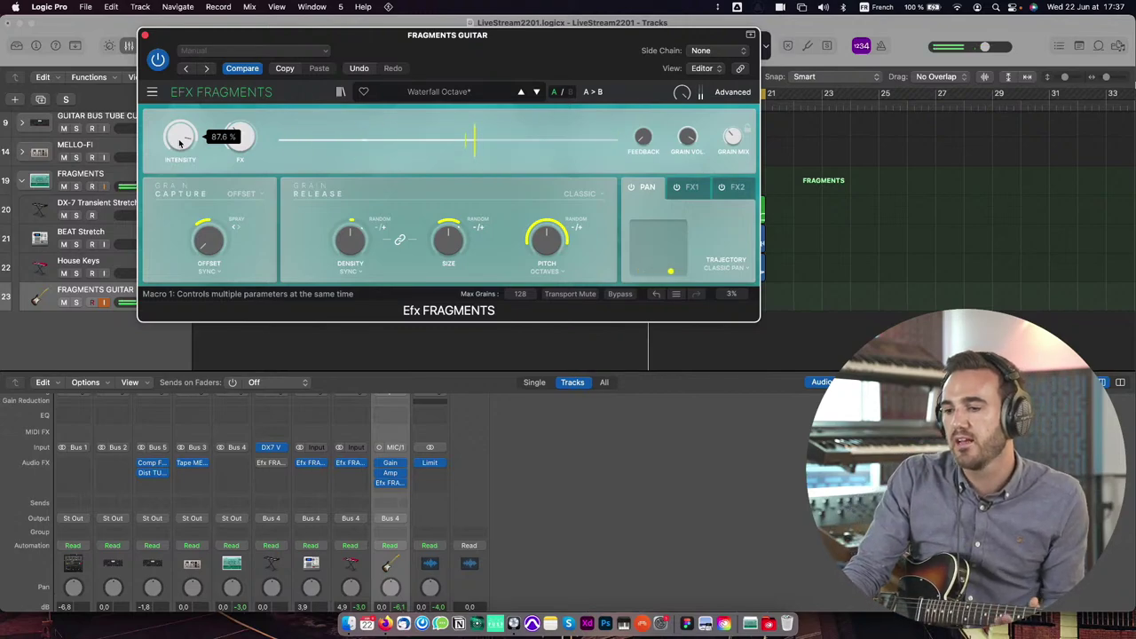
pyautogui.moveTo(242, 139)
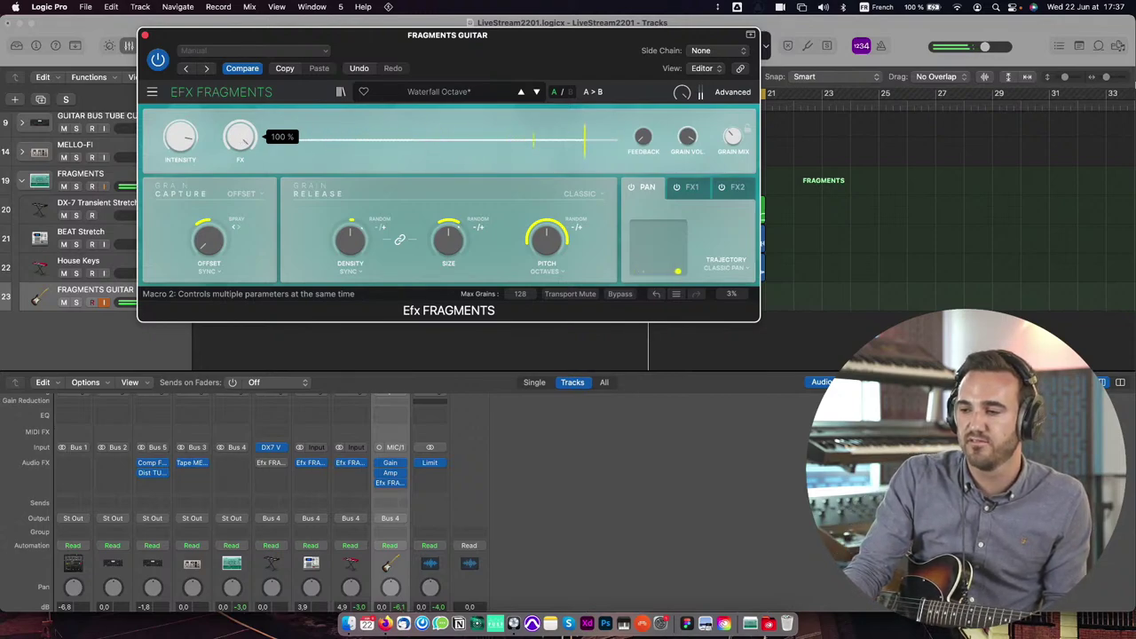
pyautogui.moveTo(241, 137); pyautogui.dragTo(241, 178)
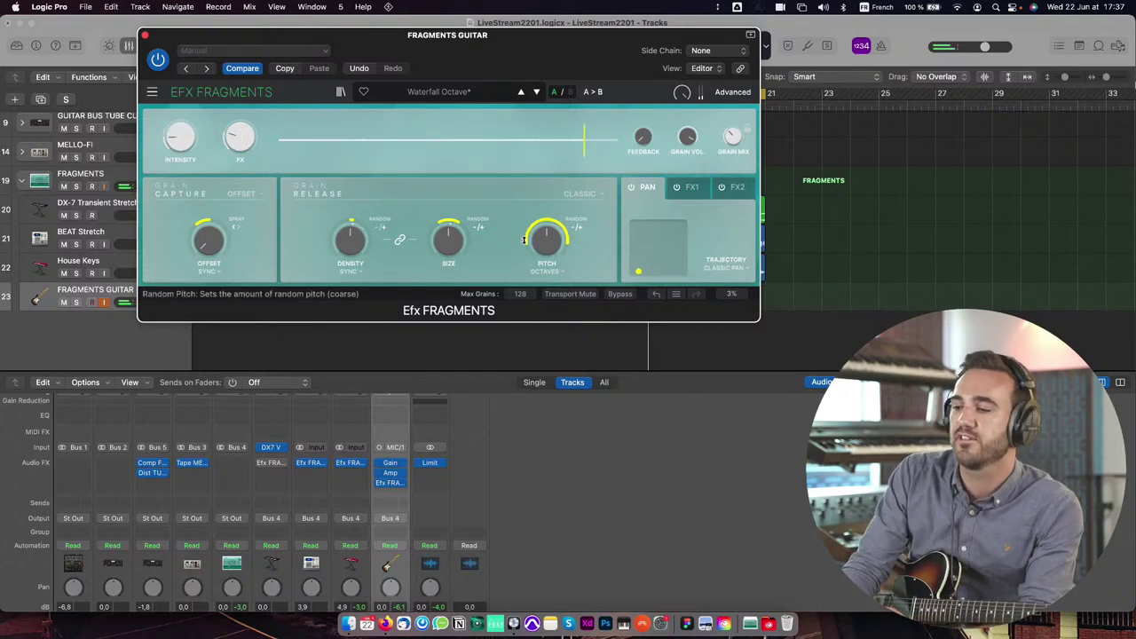
# Step: Flip random pitch direction, retune FX, set random pitch to +100.0% and Grain Mix to 25.6 %
pyautogui.click(579, 229)
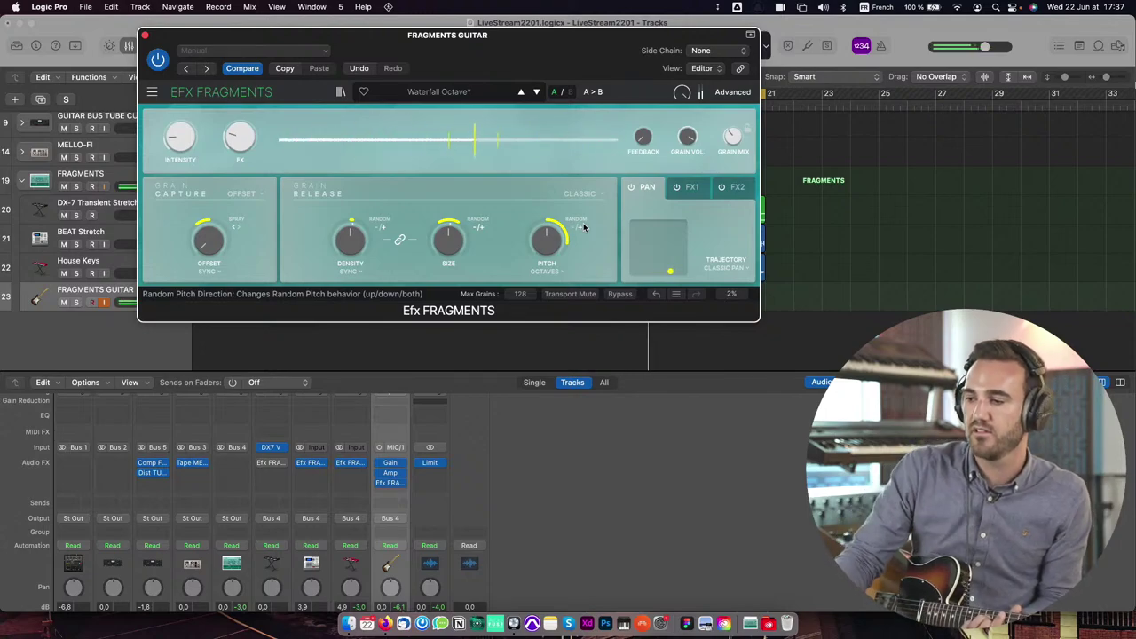
pyautogui.moveTo(552, 240)
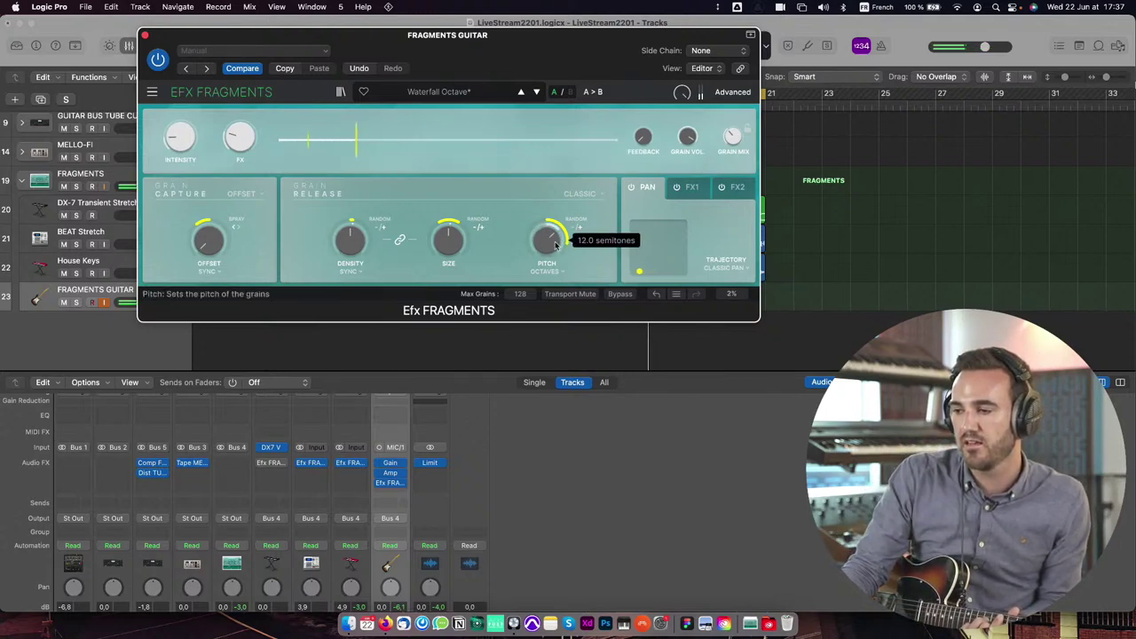
pyautogui.moveTo(731, 139)
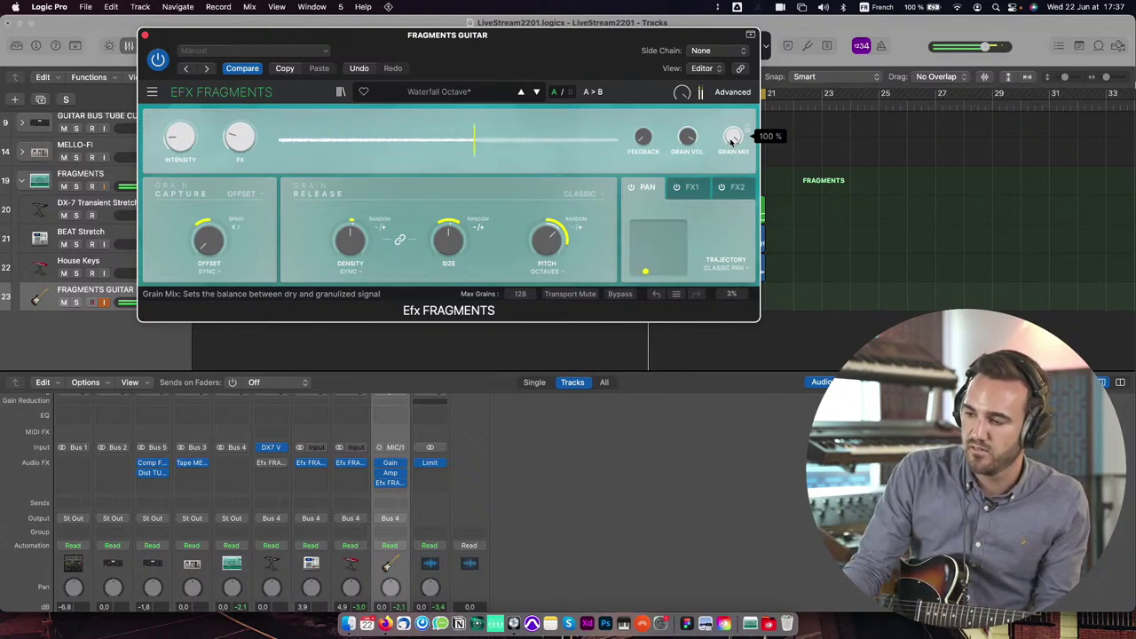
pyautogui.moveTo(256, 130); pyautogui.dragTo(257, 116)
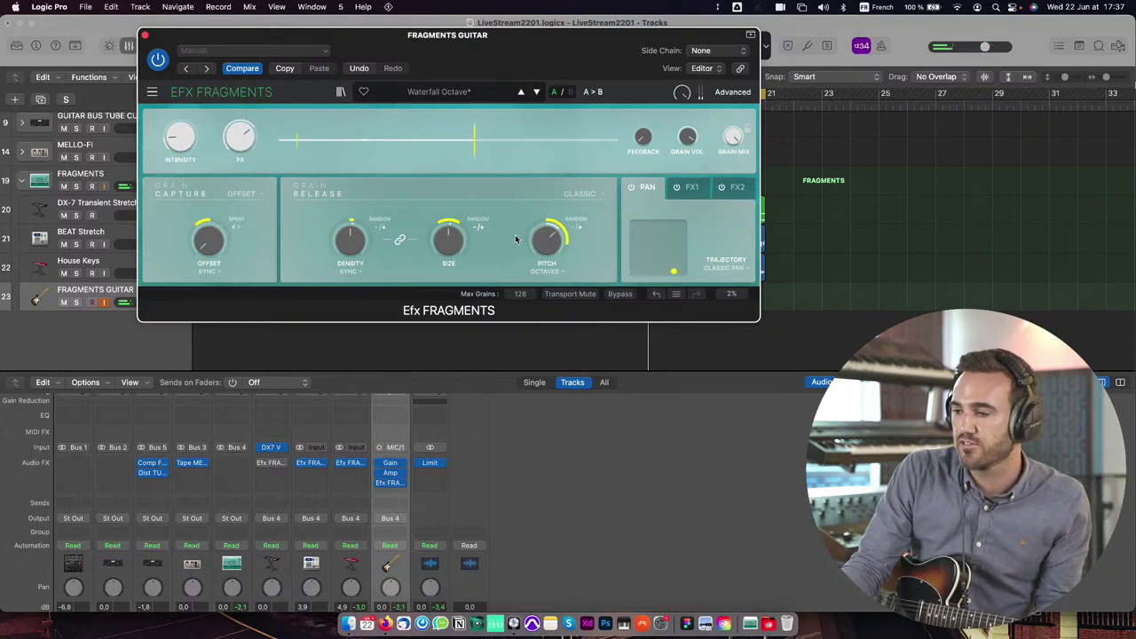
pyautogui.moveTo(569, 233); pyautogui.dragTo(568, 250)
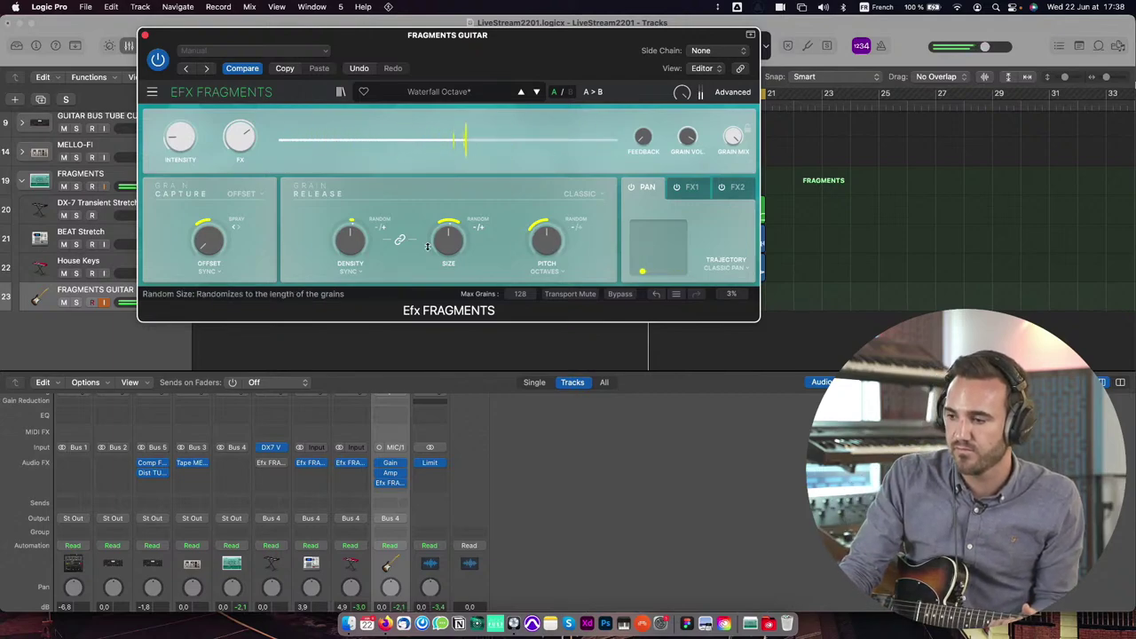
pyautogui.moveTo(688, 142)
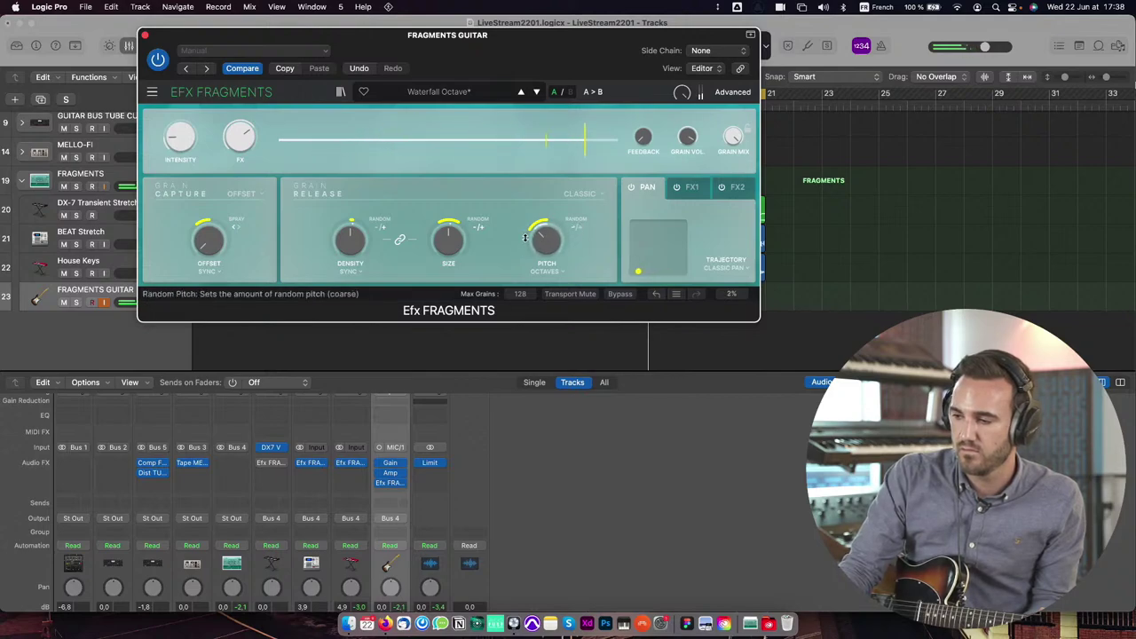
pyautogui.moveTo(525, 237); pyautogui.dragTo(525, 245)
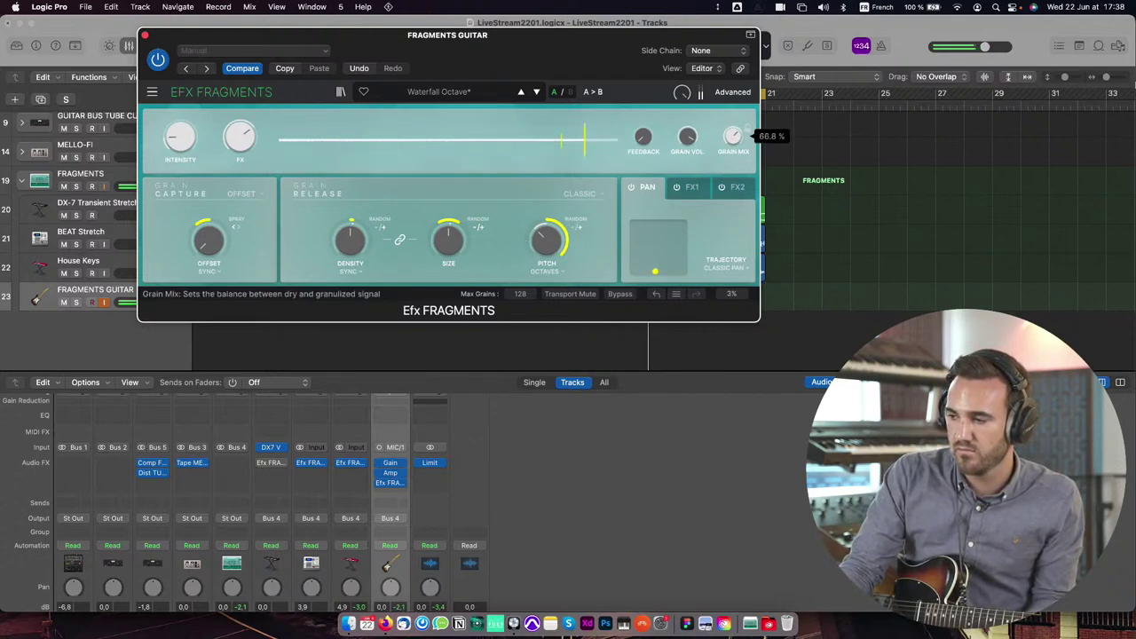
pyautogui.moveTo(734, 136); pyautogui.dragTo(736, 140)
# Step: Close the guitar's Efx Fragments window
pyautogui.click(145, 37)
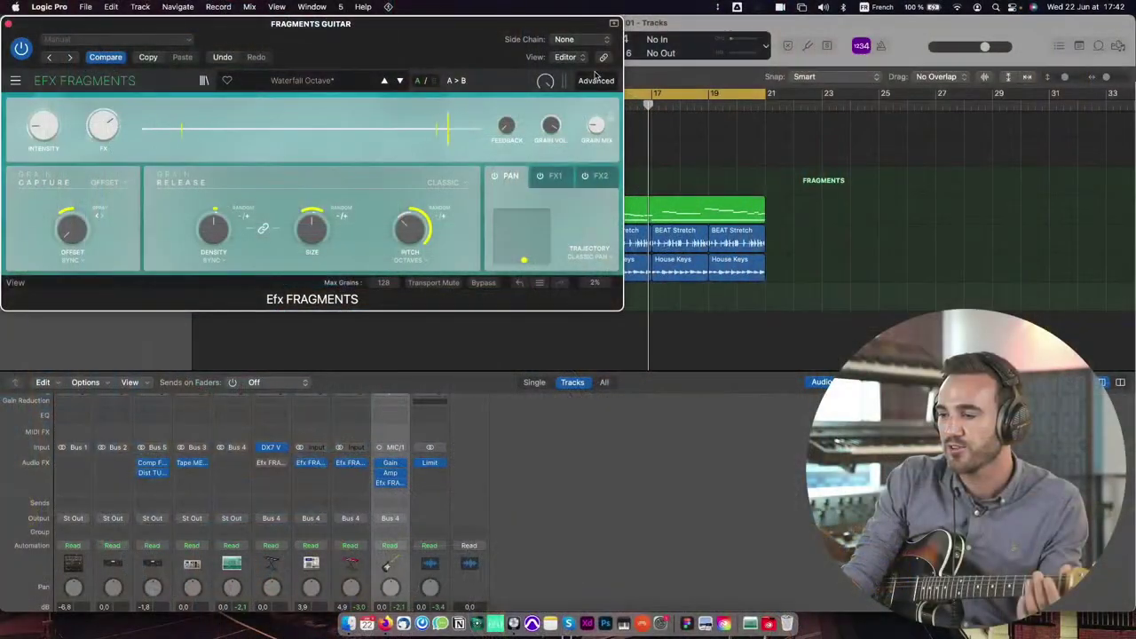
# Step: Expand Efx Fragments to its advanced controls and bring up the presentation slides
pyautogui.click(596, 80)
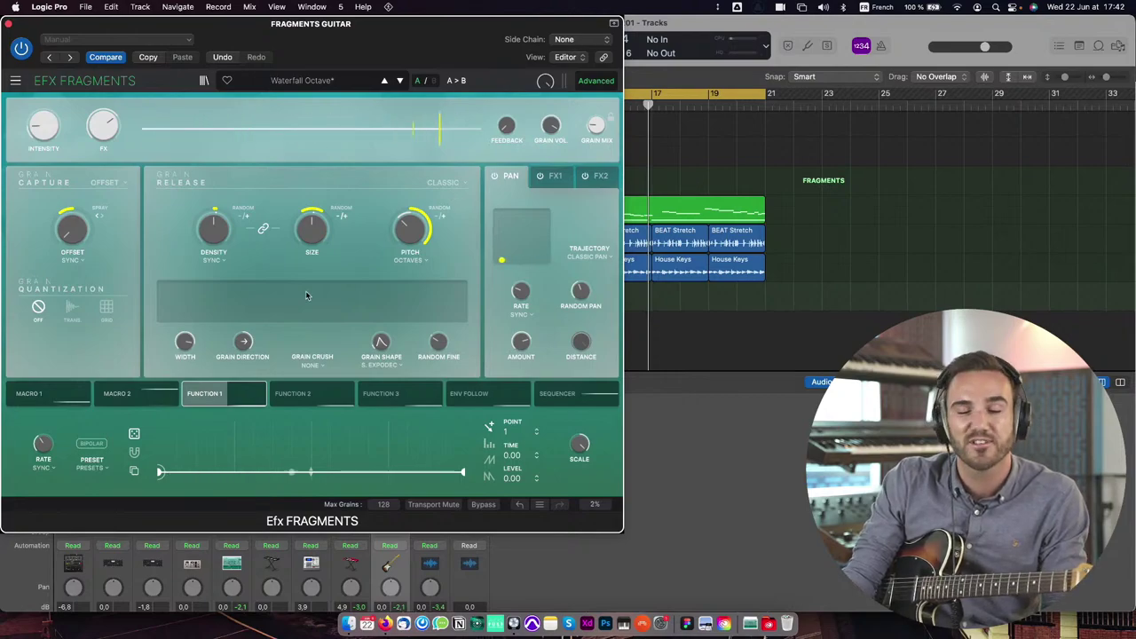
pyautogui.moveTo(254, 124)
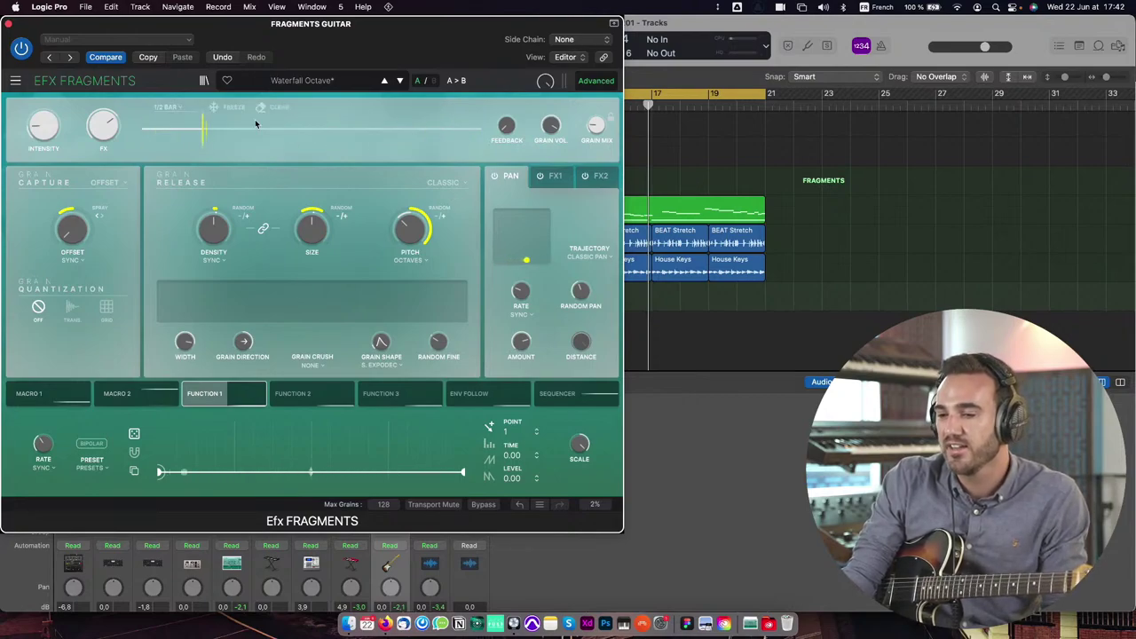
pyautogui.click(385, 625)
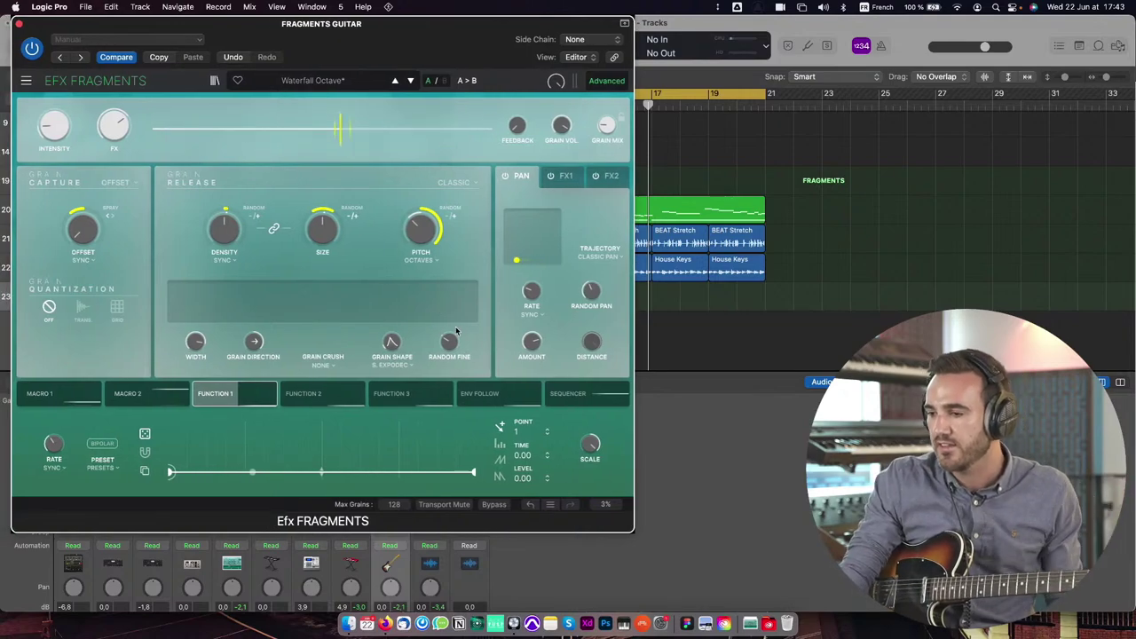
# Step: Shift the plugin window aside to view the tracks, then settle it back on the left
pyautogui.moveTo(425, 33); pyautogui.dragTo(869, 33)
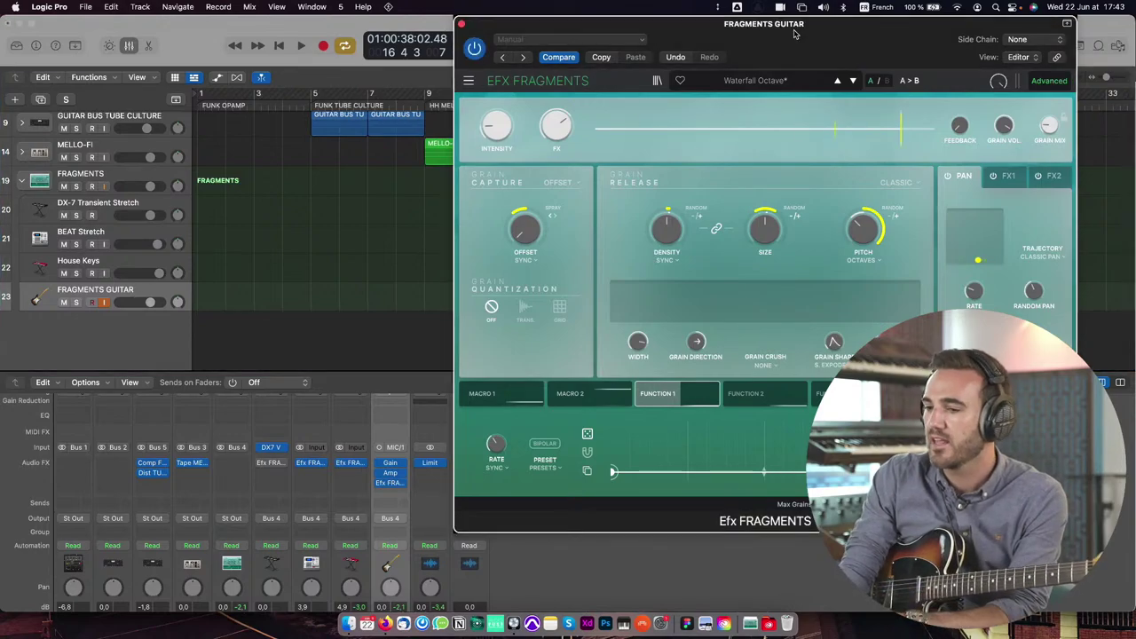
pyautogui.moveTo(795, 34); pyautogui.dragTo(363, 23)
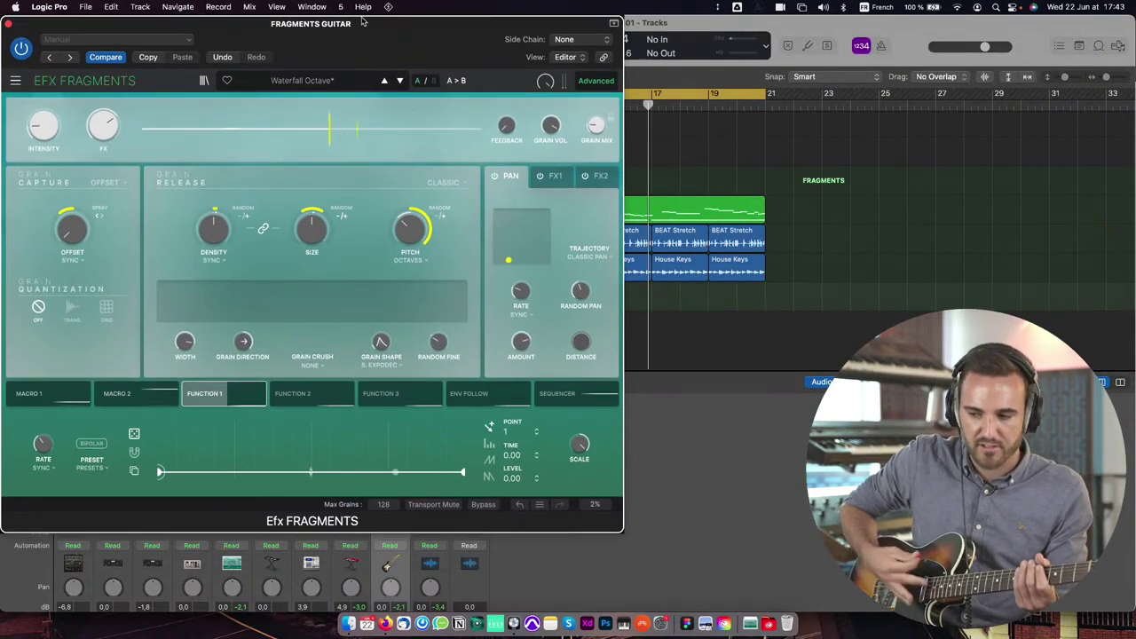
pyautogui.moveTo(321, 24); pyautogui.dragTo(398, 26)
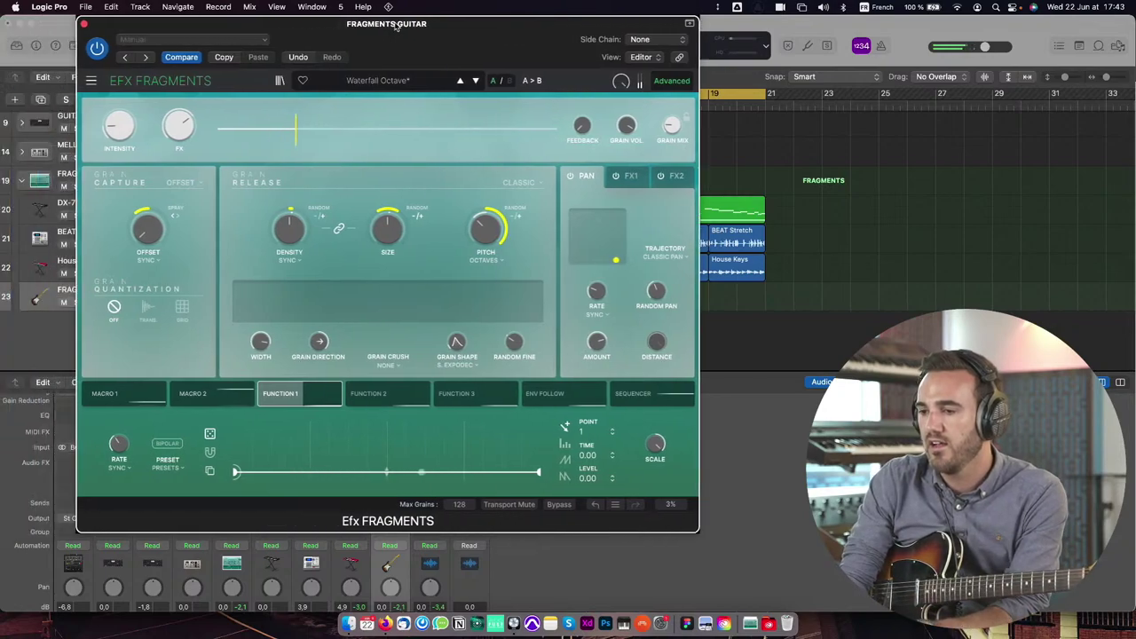
# Step: Compare the FX1 Delay and FX2 Reverb settings, keeping Delay as the first effect
pyautogui.click(633, 175)
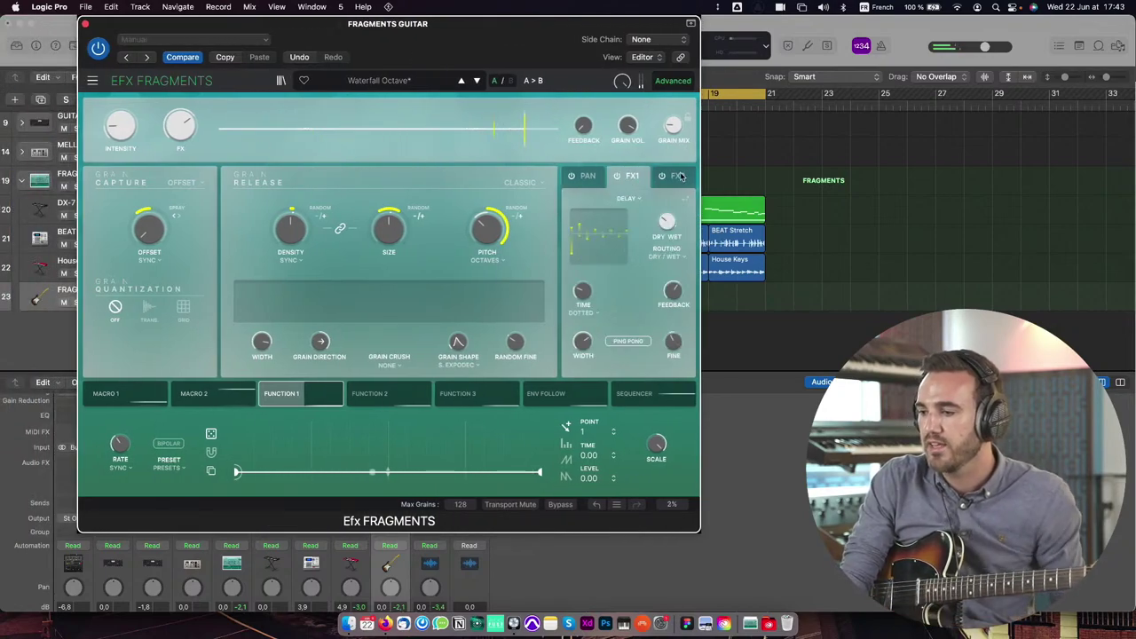
pyautogui.click(673, 175)
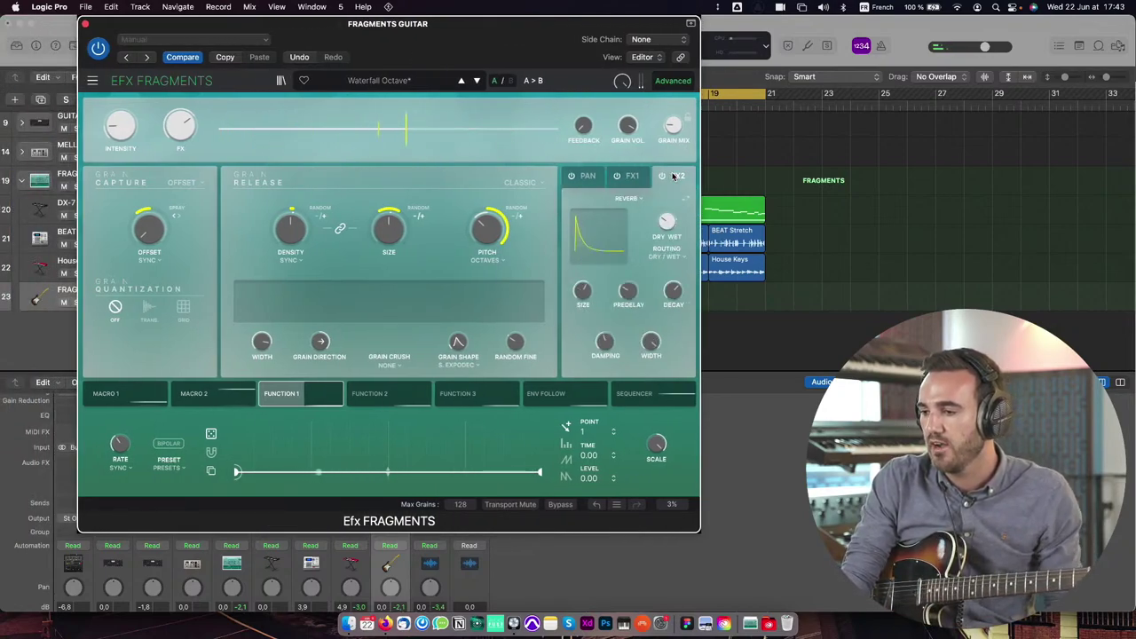
pyautogui.click(630, 176)
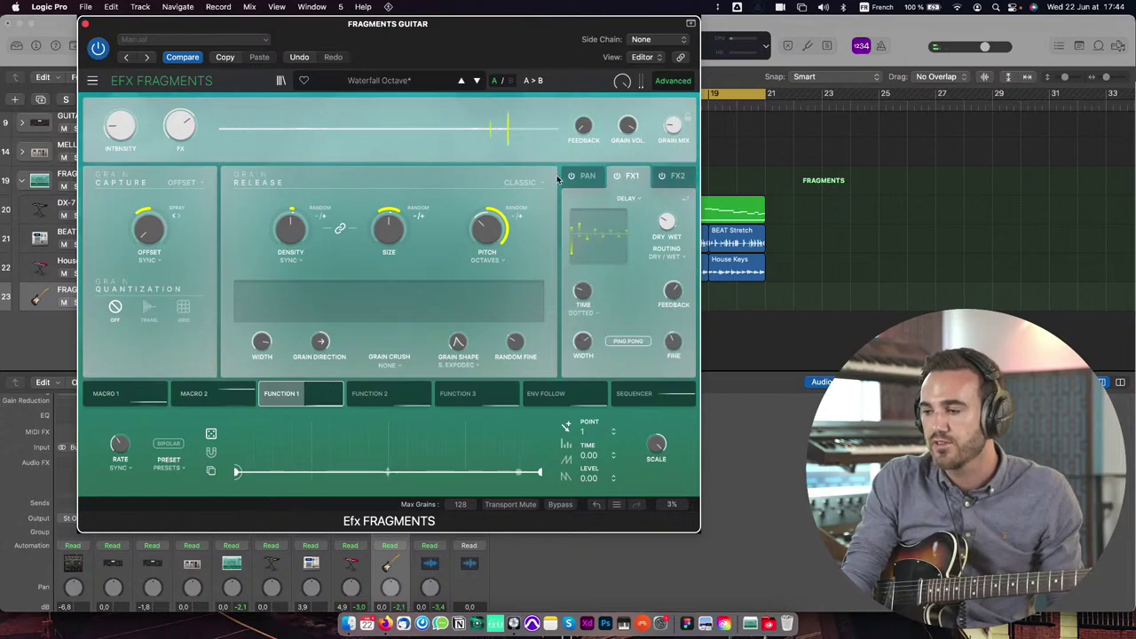
pyautogui.click(625, 198)
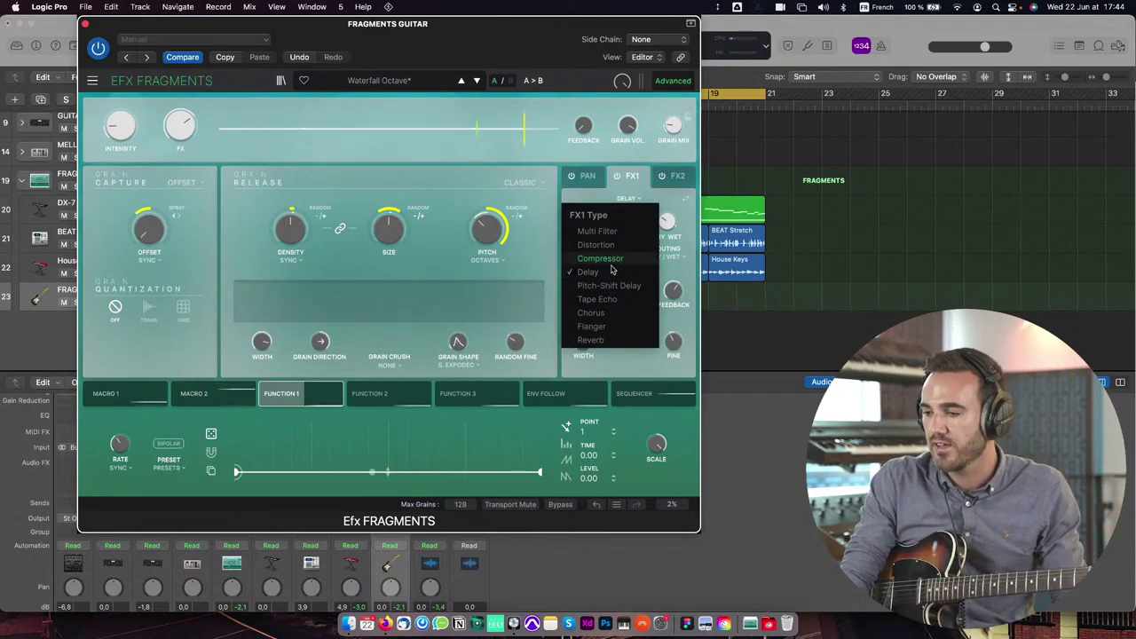
pyautogui.click(670, 186)
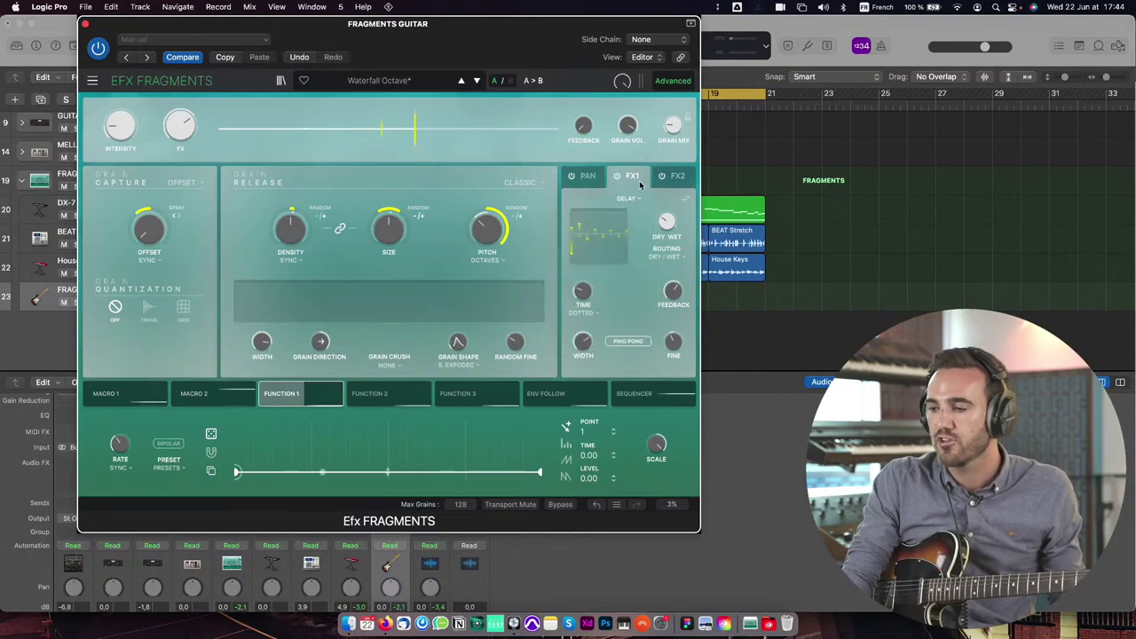
pyautogui.click(675, 176)
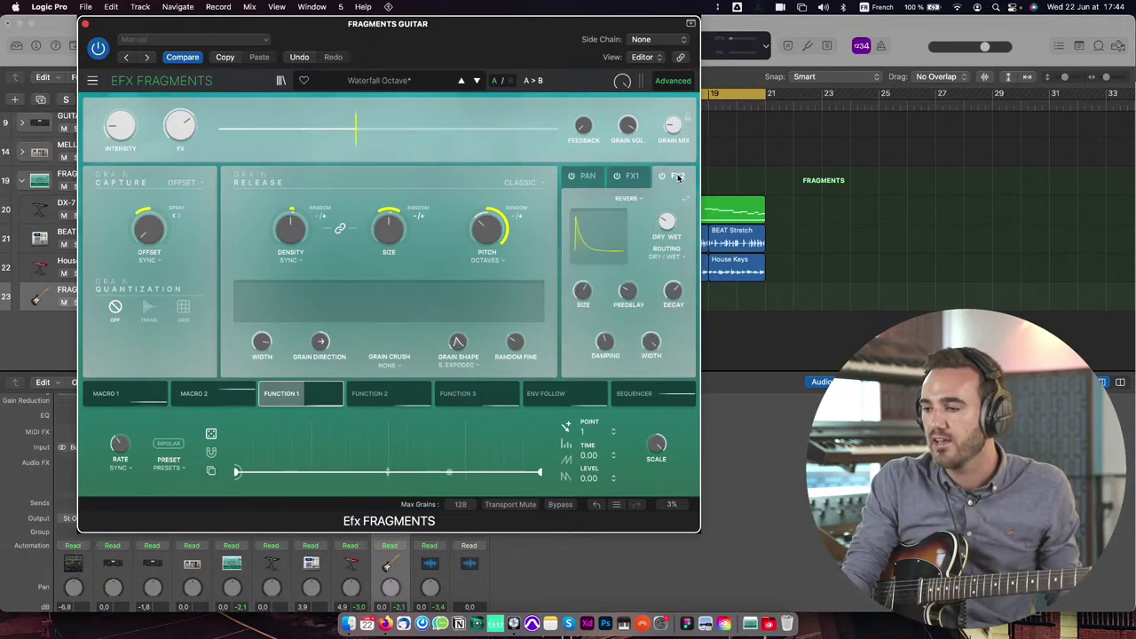
pyautogui.click(631, 176)
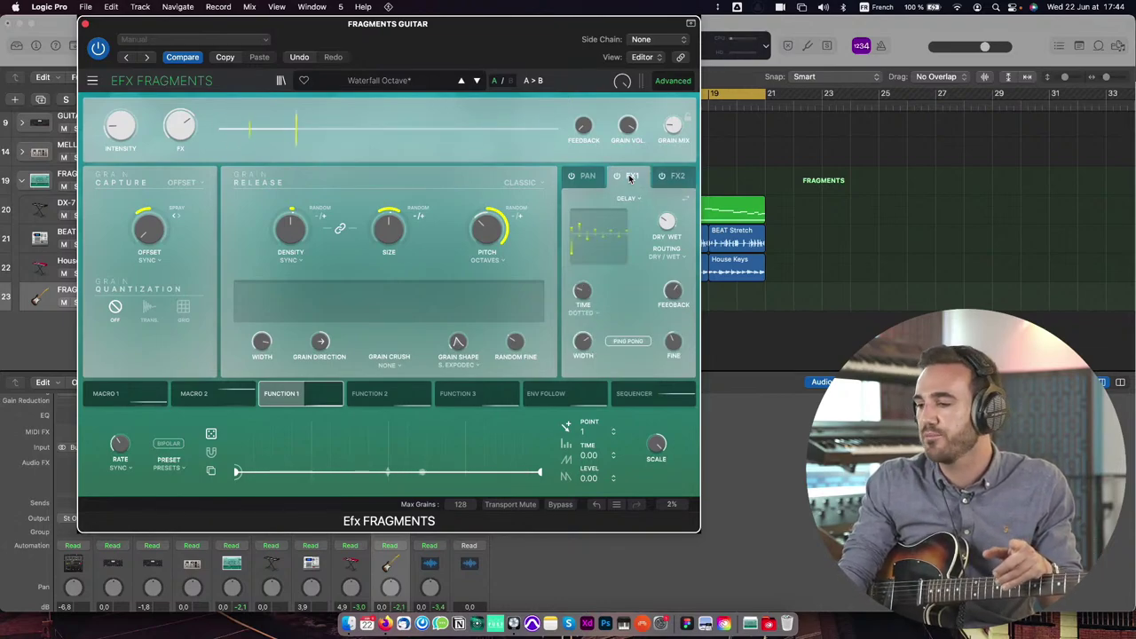
pyautogui.click(629, 201)
pyautogui.click(630, 202)
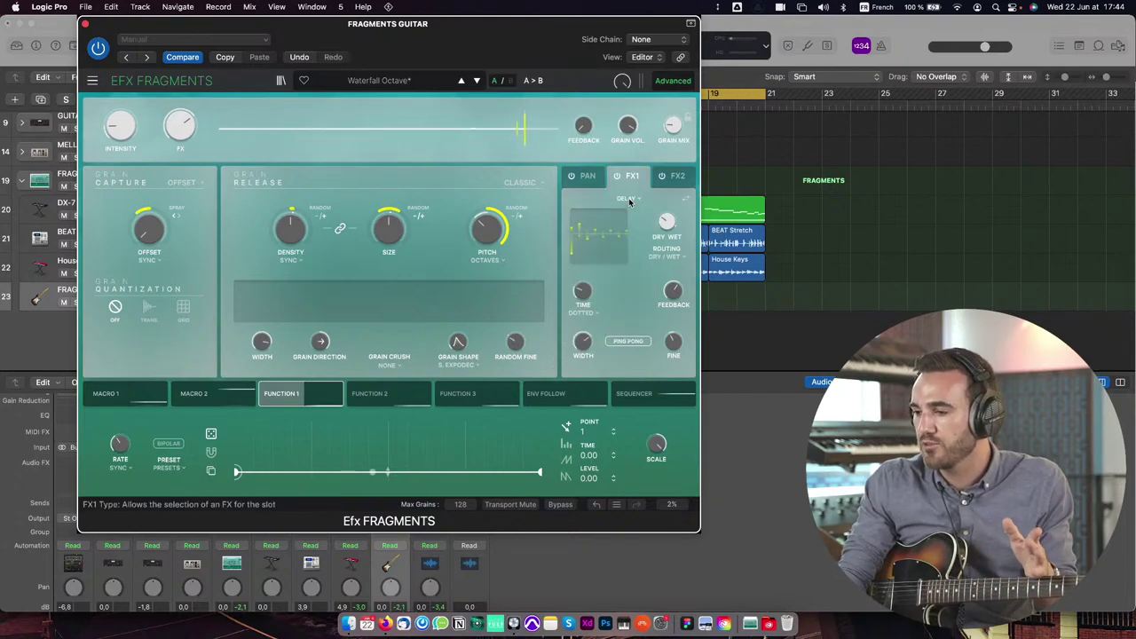
pyautogui.click(675, 175)
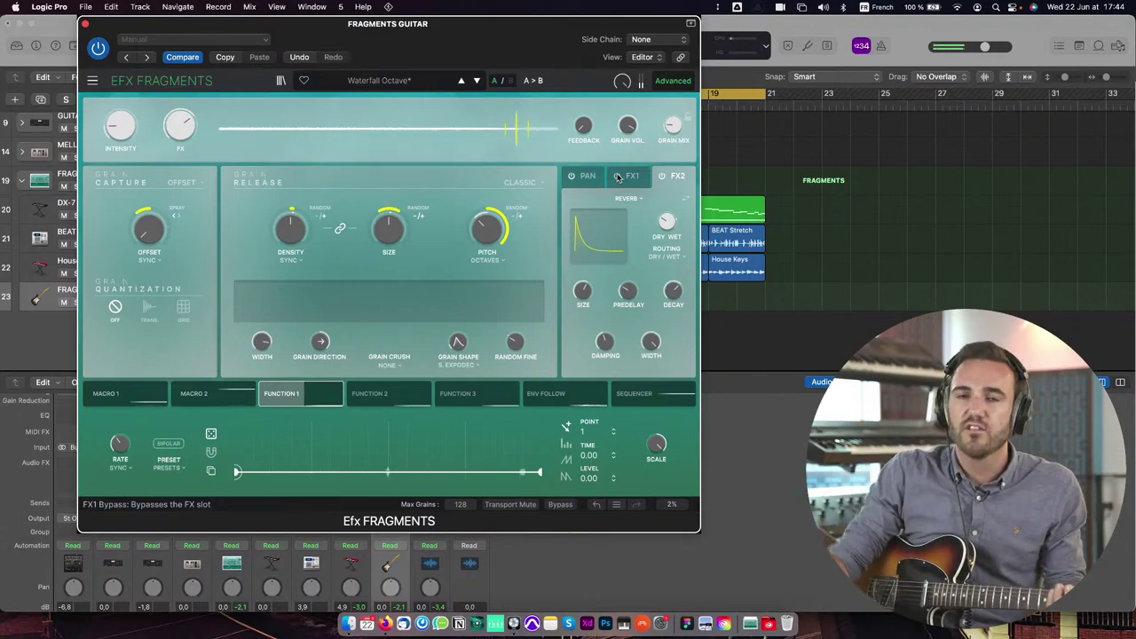
# Step: Reset Pitch Random to zero and lower the Reverb Dry/Wet to about 24%
pyautogui.doubleClick(486, 236)
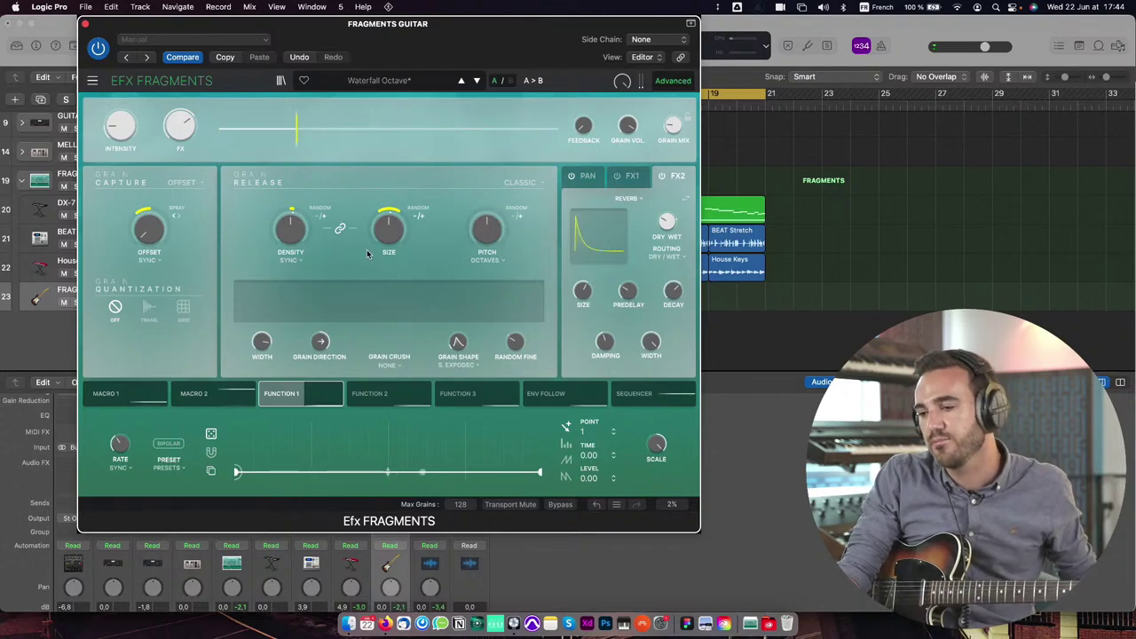
pyautogui.moveTo(389, 235)
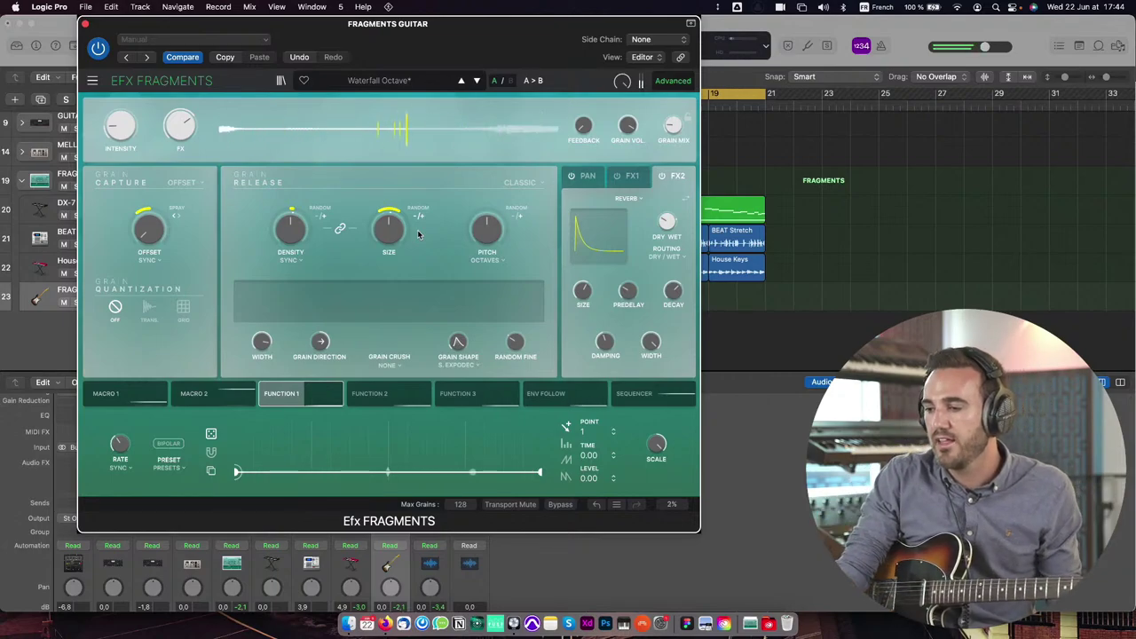
pyautogui.moveTo(668, 222)
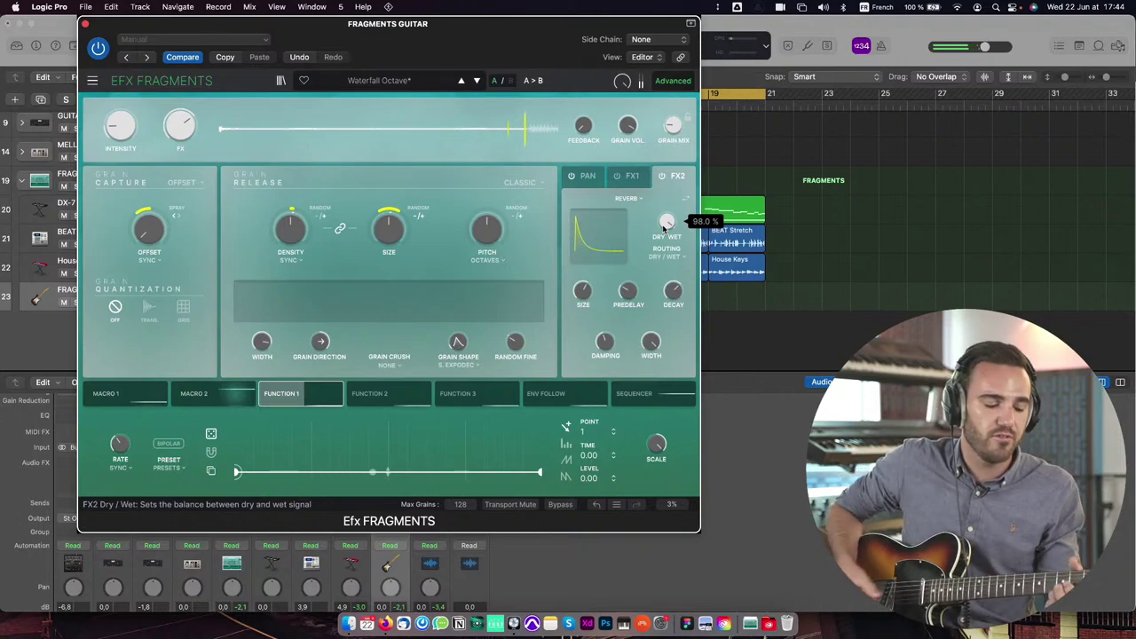
pyautogui.scroll(-10, 664, 224)
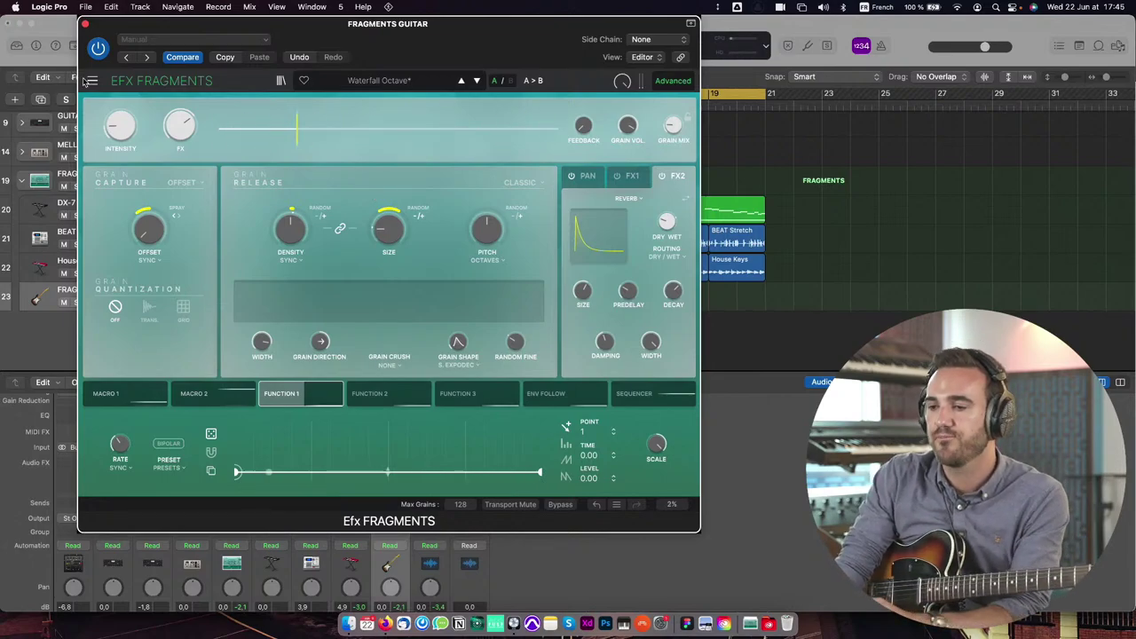
# Step: Load the Default preset, widen Pitch Random, set grain Size to 21.3 ms, adjust Density, raise FX to 58.8%
pyautogui.click(91, 81)
pyautogui.click(119, 100)
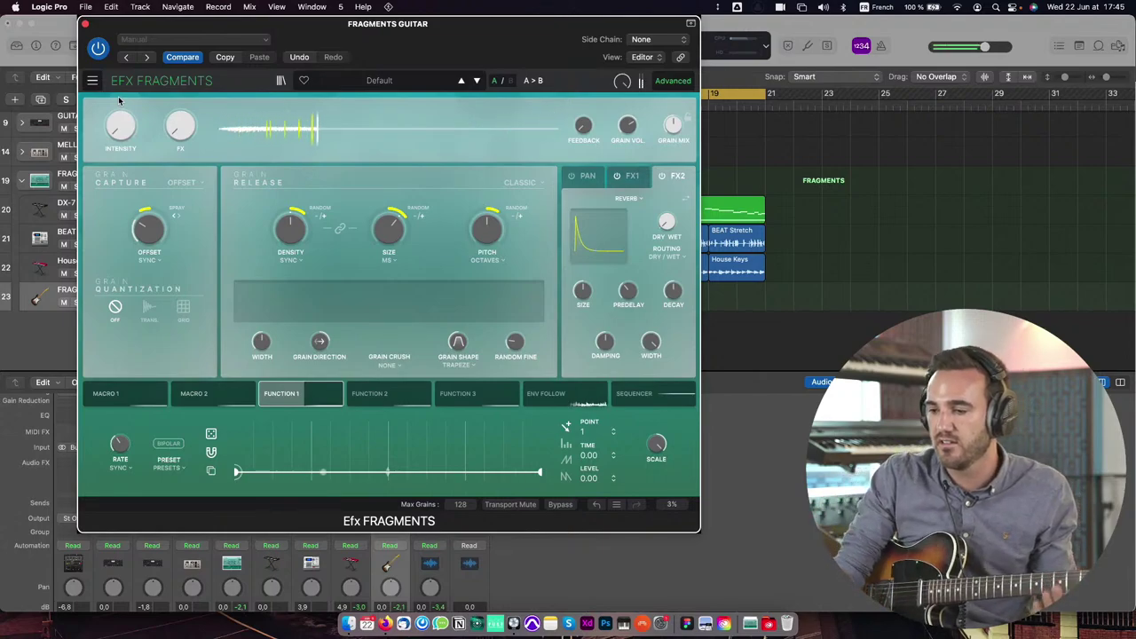
pyautogui.moveTo(515, 216); pyautogui.dragTo(515, 215)
pyautogui.moveTo(389, 229); pyautogui.dragTo(389, 253)
pyautogui.moveTo(291, 229); pyautogui.dragTo(298, 236)
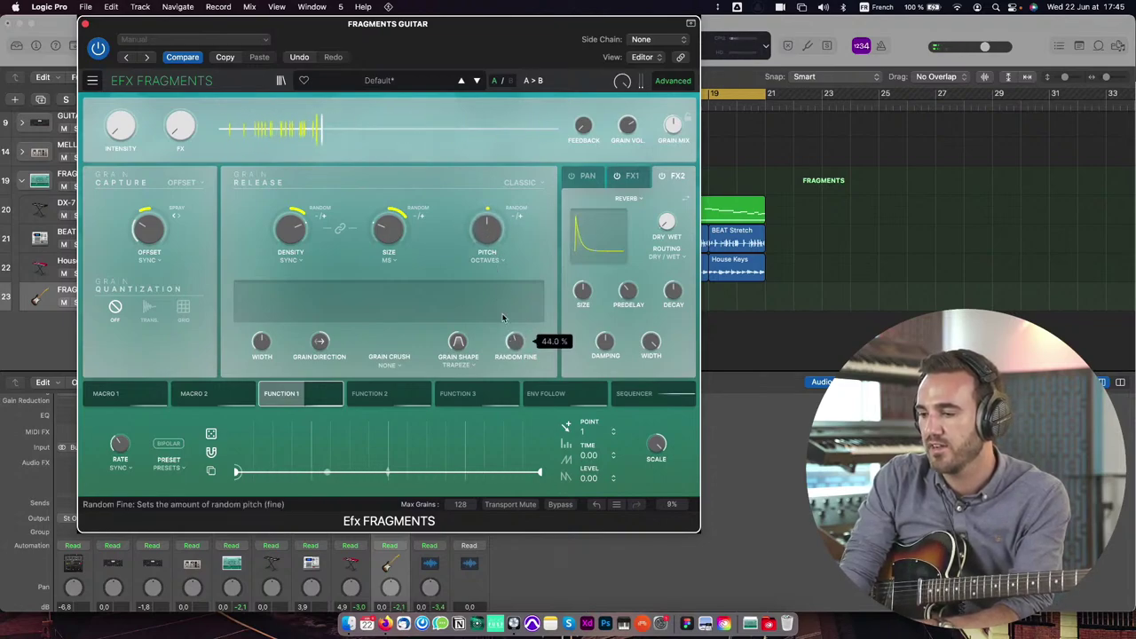
pyautogui.click(475, 232)
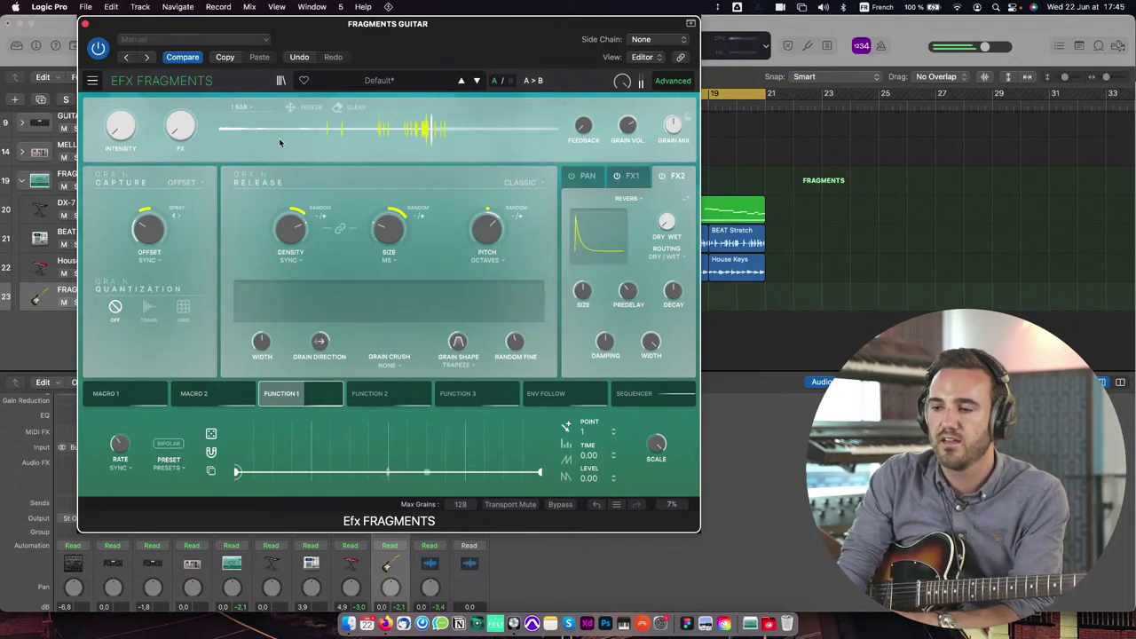
pyautogui.moveTo(190, 117); pyautogui.dragTo(190, 127)
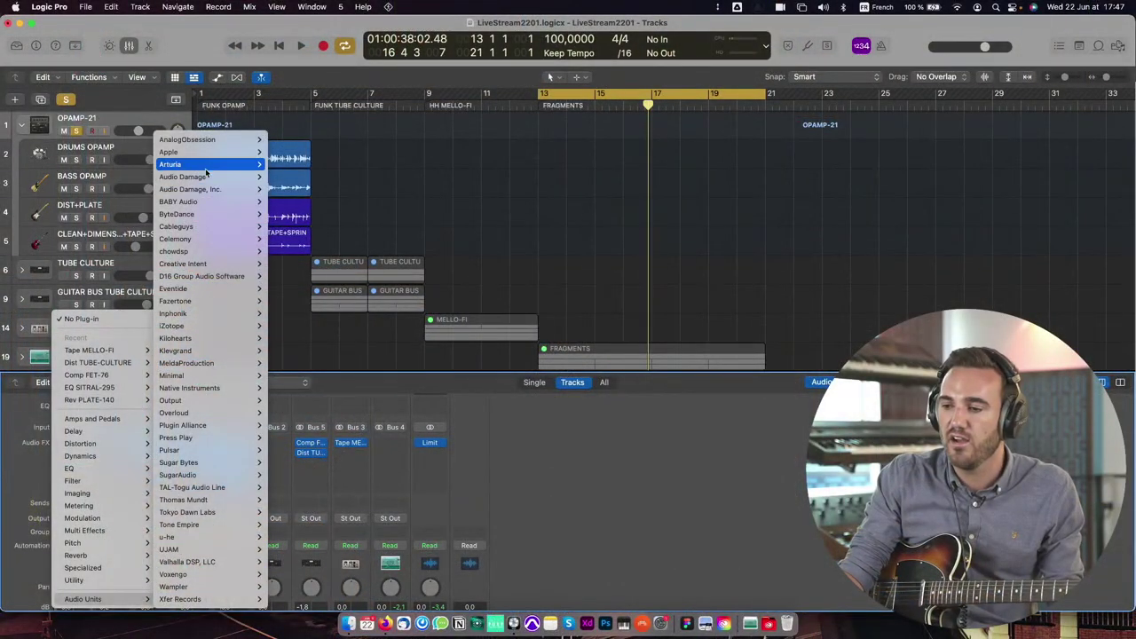
# Step: Insert Pre 1973 in stereo on the bus, and move its window to the top-left
pyautogui.moveTo(221, 167)
pyautogui.moveTo(355, 438)
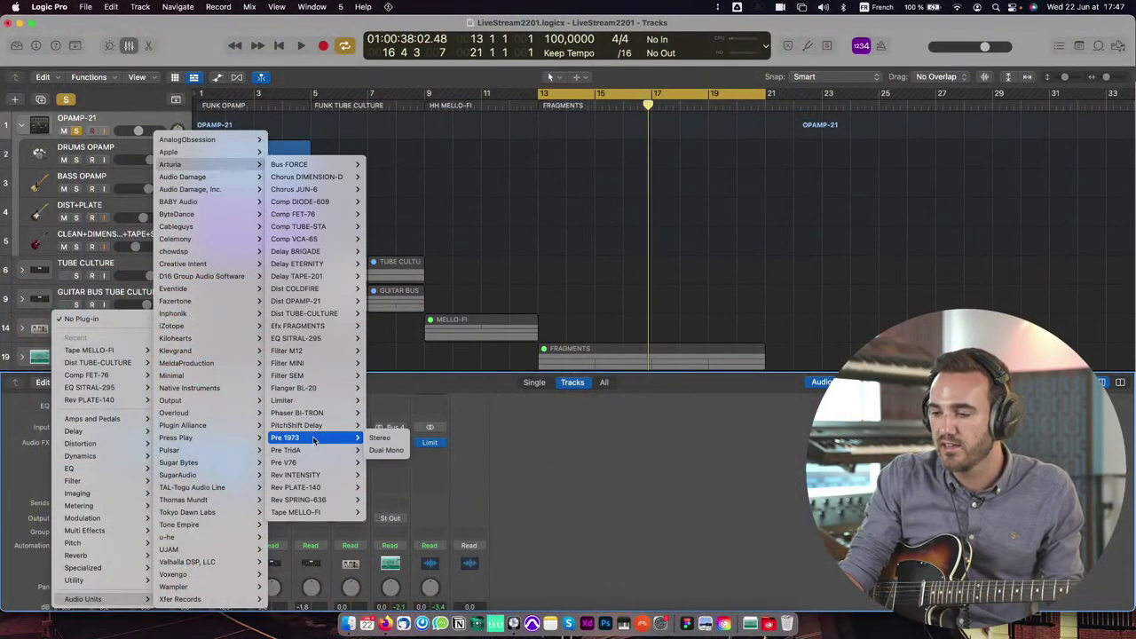
pyautogui.click(380, 438)
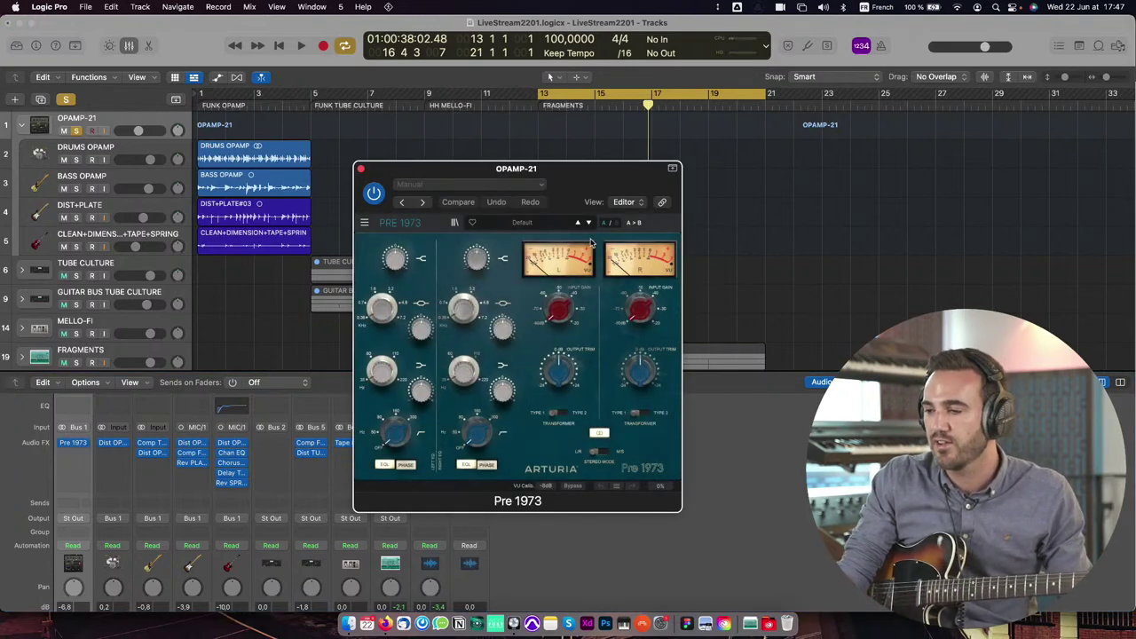
pyautogui.moveTo(574, 180); pyautogui.dragTo(370, 97)
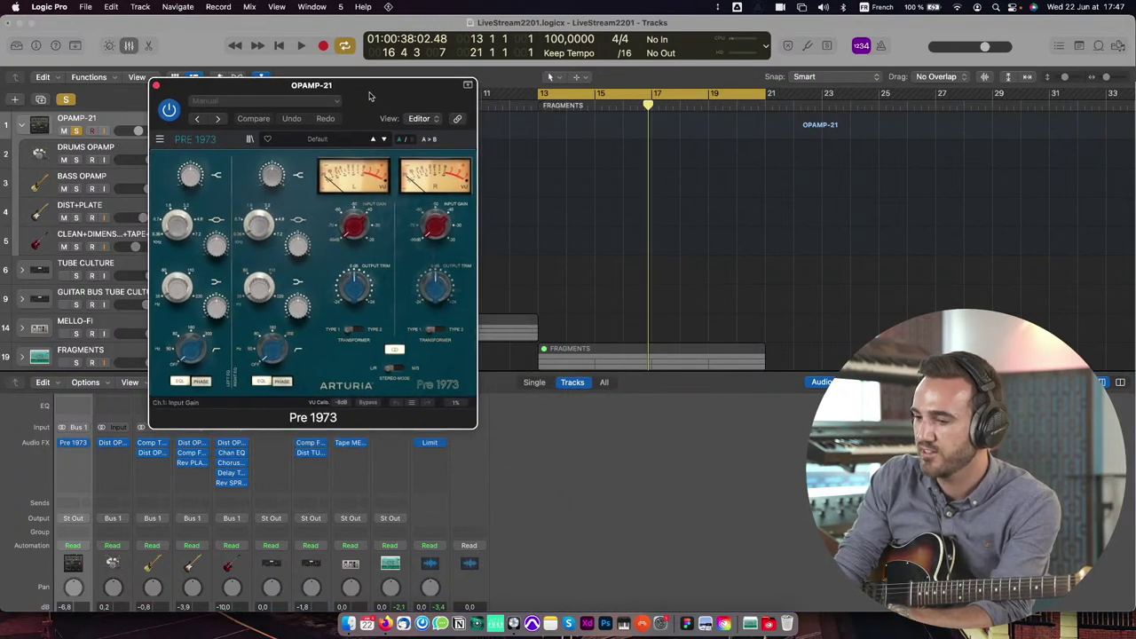
pyautogui.moveTo(410, 92); pyautogui.dragTo(265, 30)
pyautogui.click(67, 133)
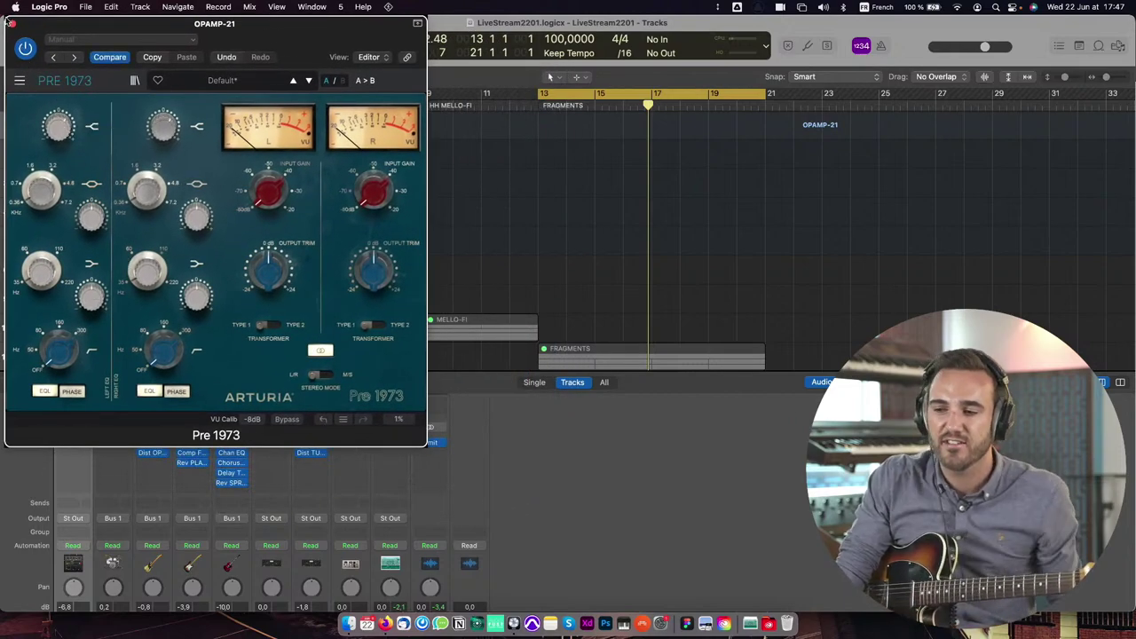
pyautogui.click(13, 26)
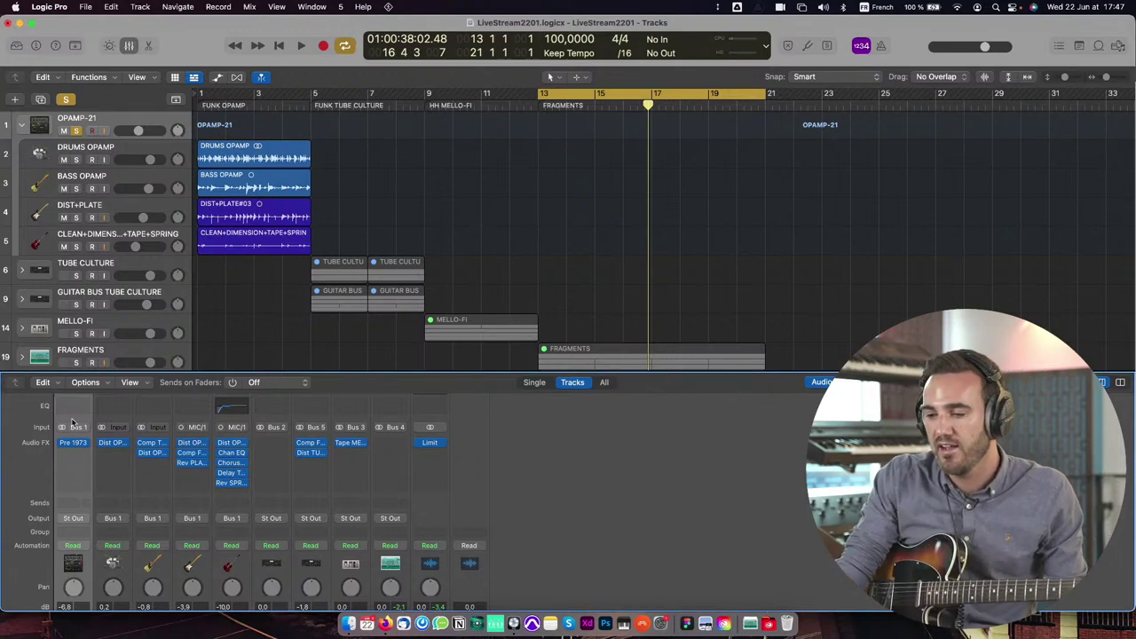
# Step: Lower the Pre 1973 Output Trim to +14.8 dB and adjust channel 2 Presence Freq
pyautogui.click(75, 444)
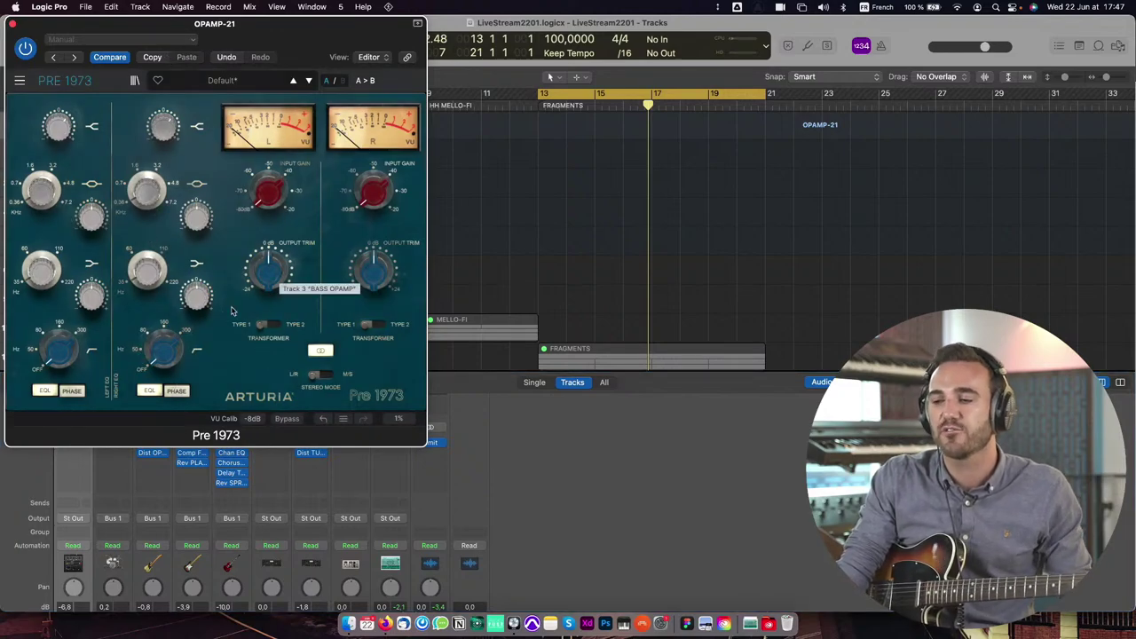
pyautogui.moveTo(277, 266)
pyautogui.moveTo(277, 267); pyautogui.dragTo(272, 269)
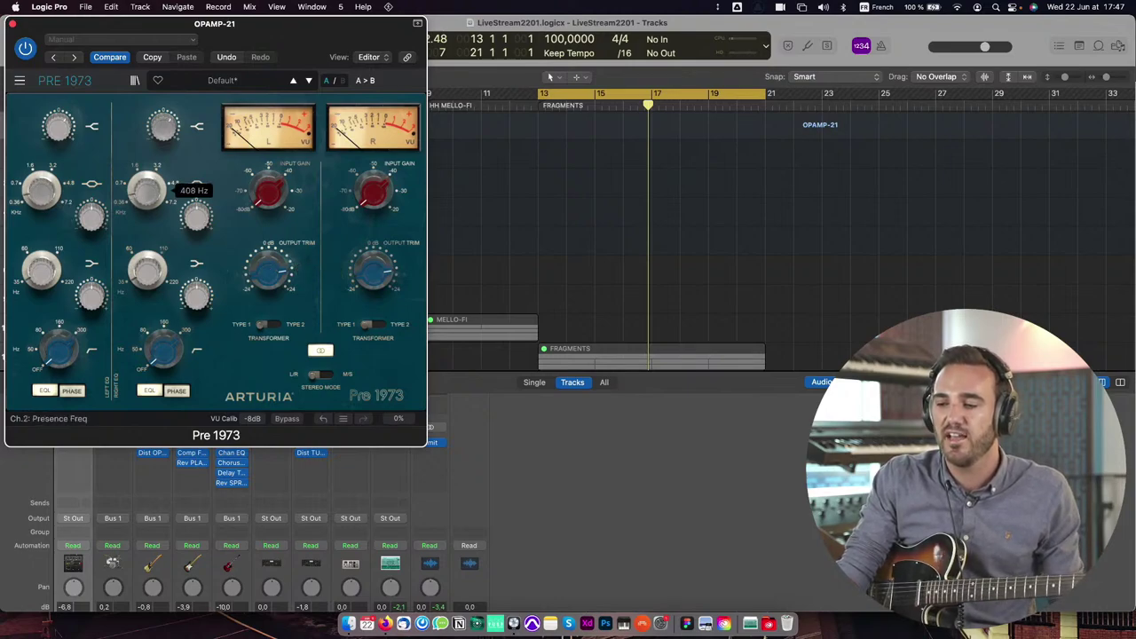
pyautogui.moveTo(133, 193)
pyautogui.mouseDown()
pyautogui.moveTo(140, 180)
pyautogui.moveTo(146, 202)
pyautogui.mouseUp()
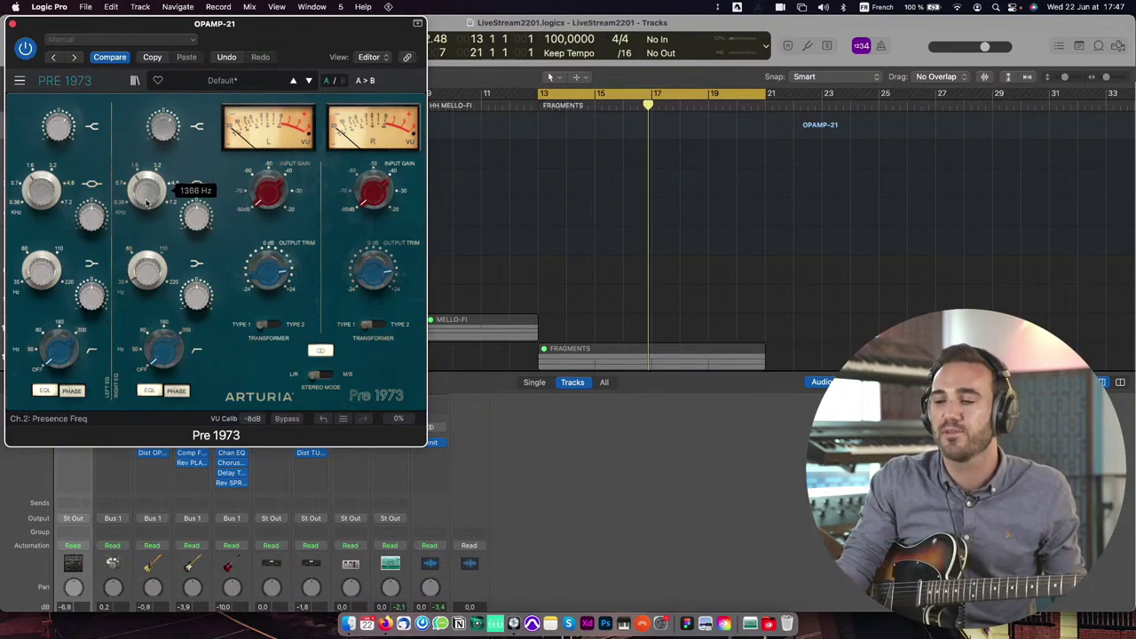
pyautogui.click(11, 24)
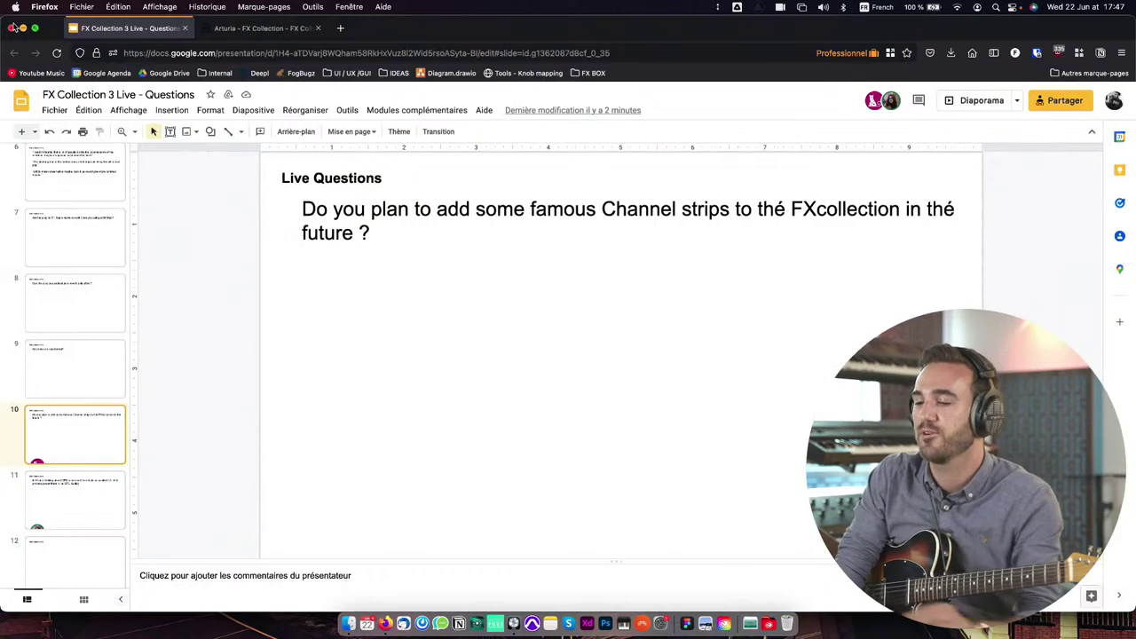